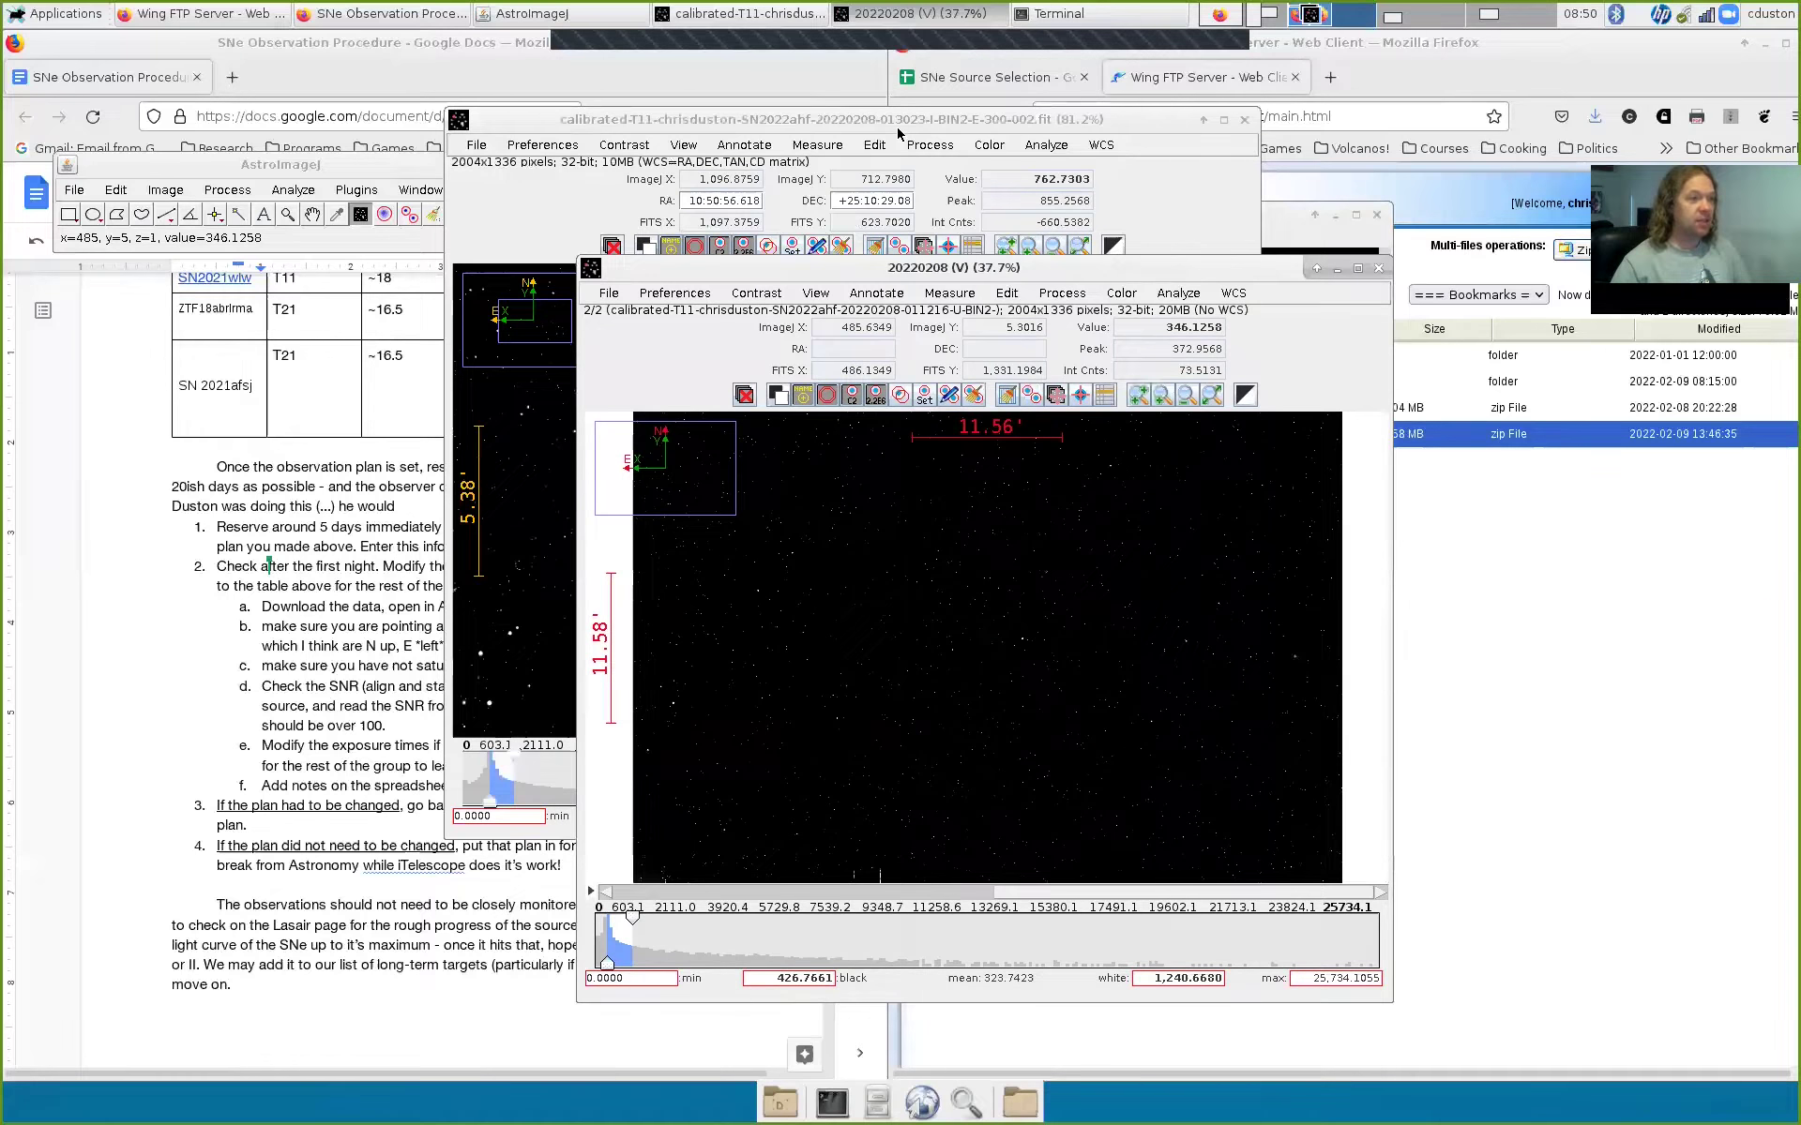
Step: Move the calibrated T11 reference image window to the left side of the screen
{"action": "left_click_drag", "start_coordinate": [900, 123], "coordinate": [598, 129]}
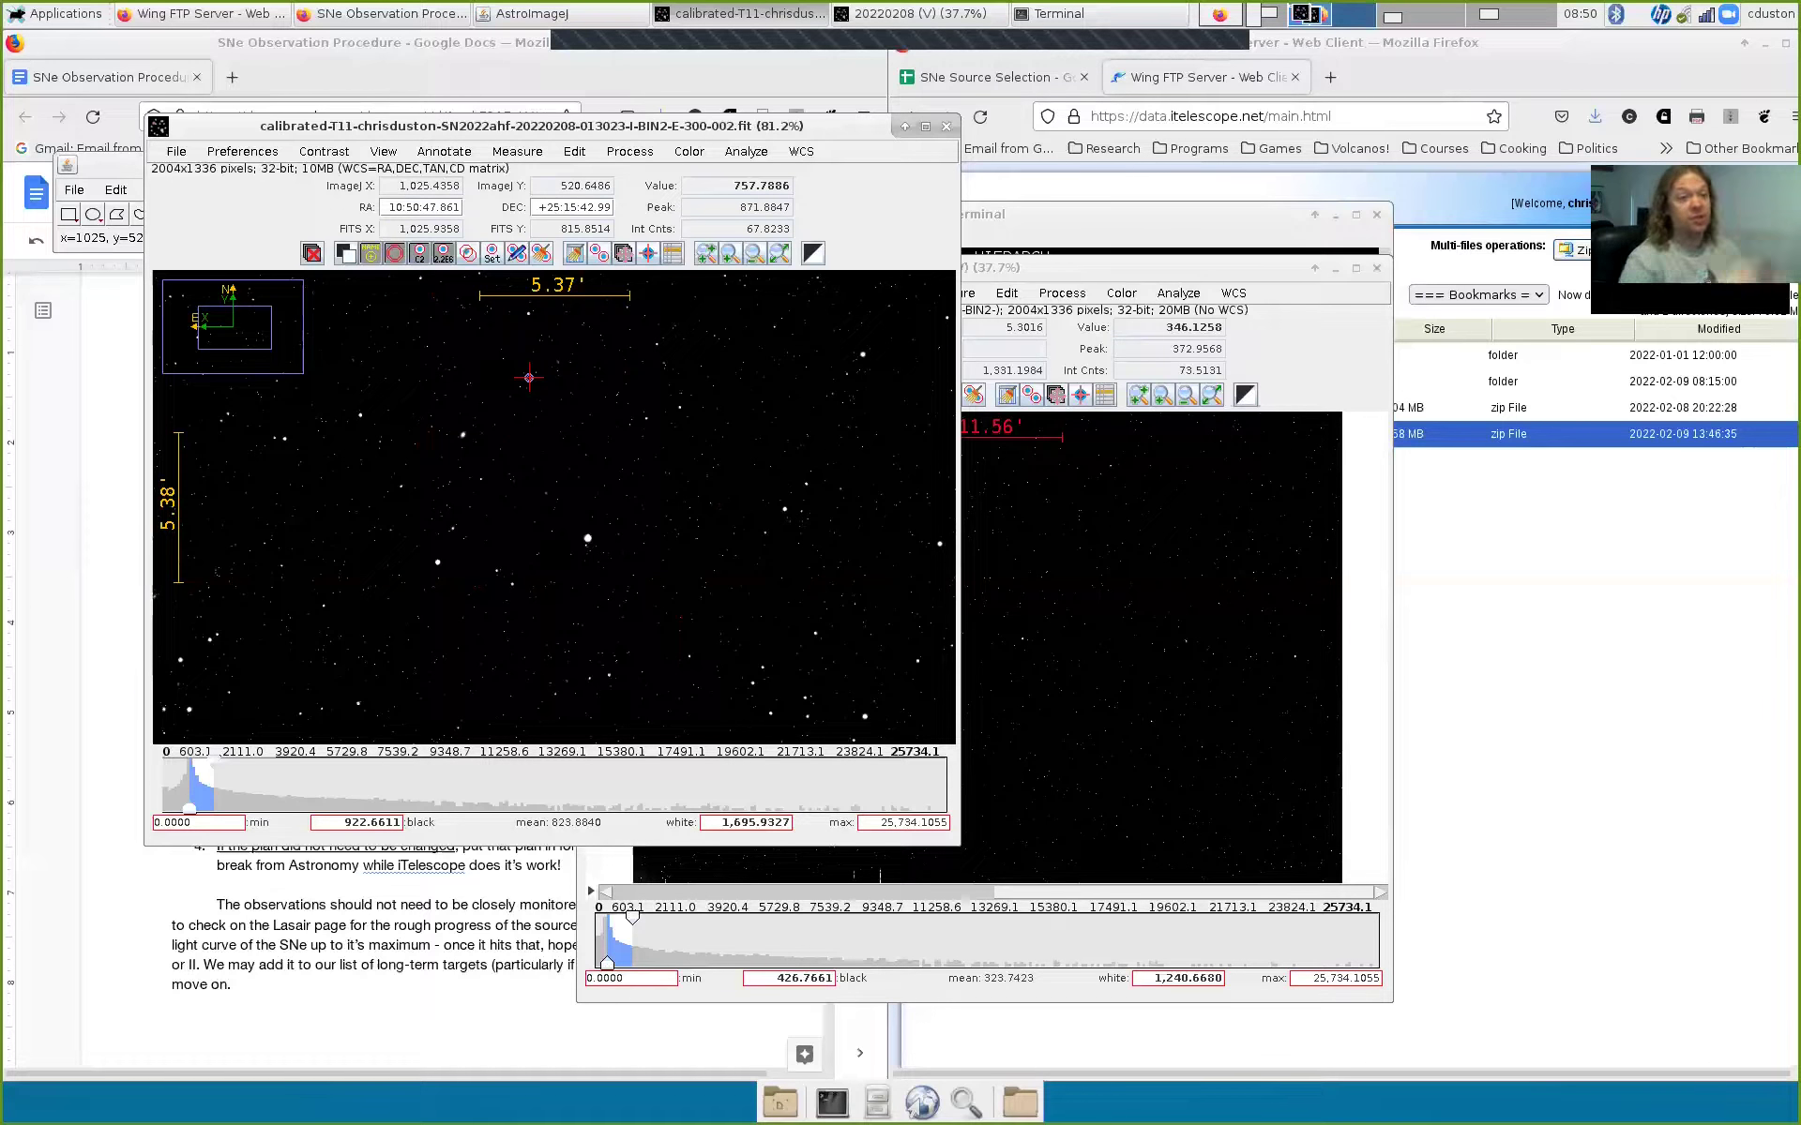
Step: Raise the 20220208 stack window above the T11 image and shift it slightly upward
{"action": "left_click", "coordinate": [1122, 274]}
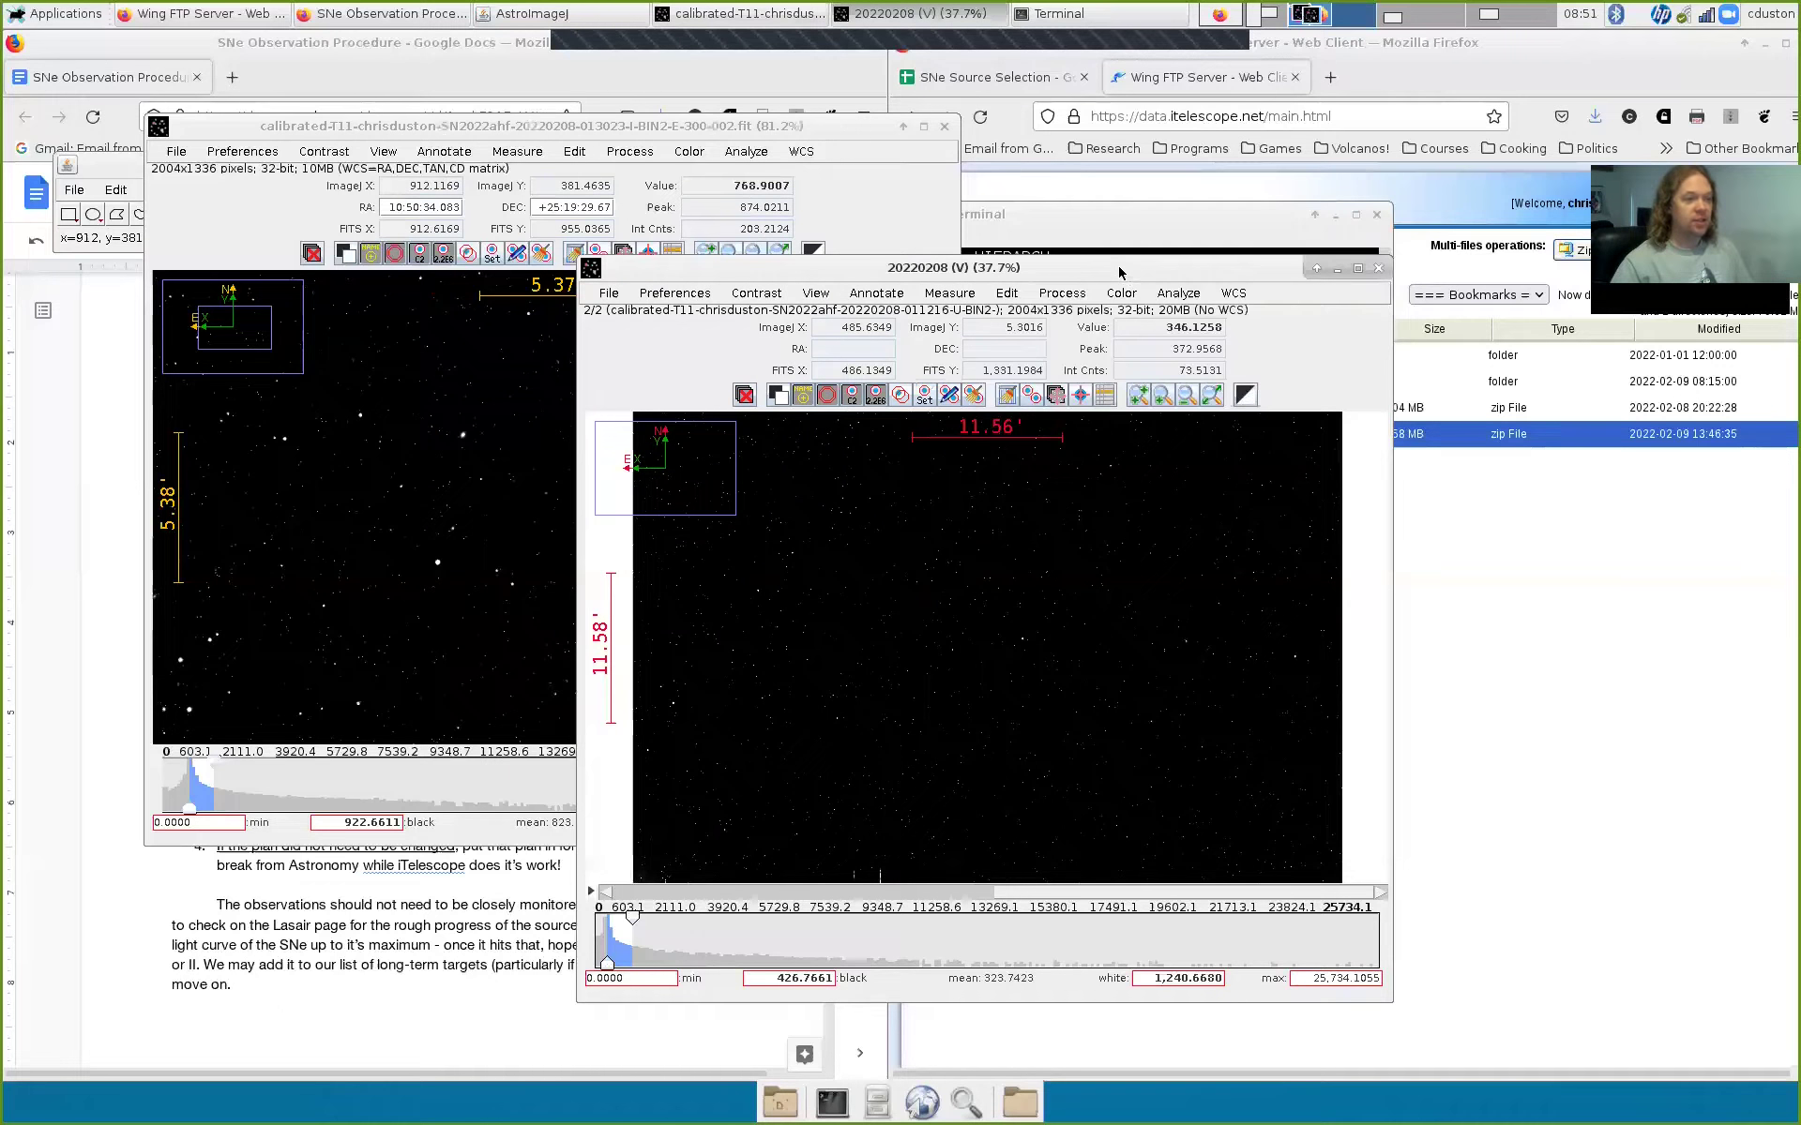
{"action": "left_click_drag", "start_coordinate": [1119, 272], "coordinate": [1108, 209]}
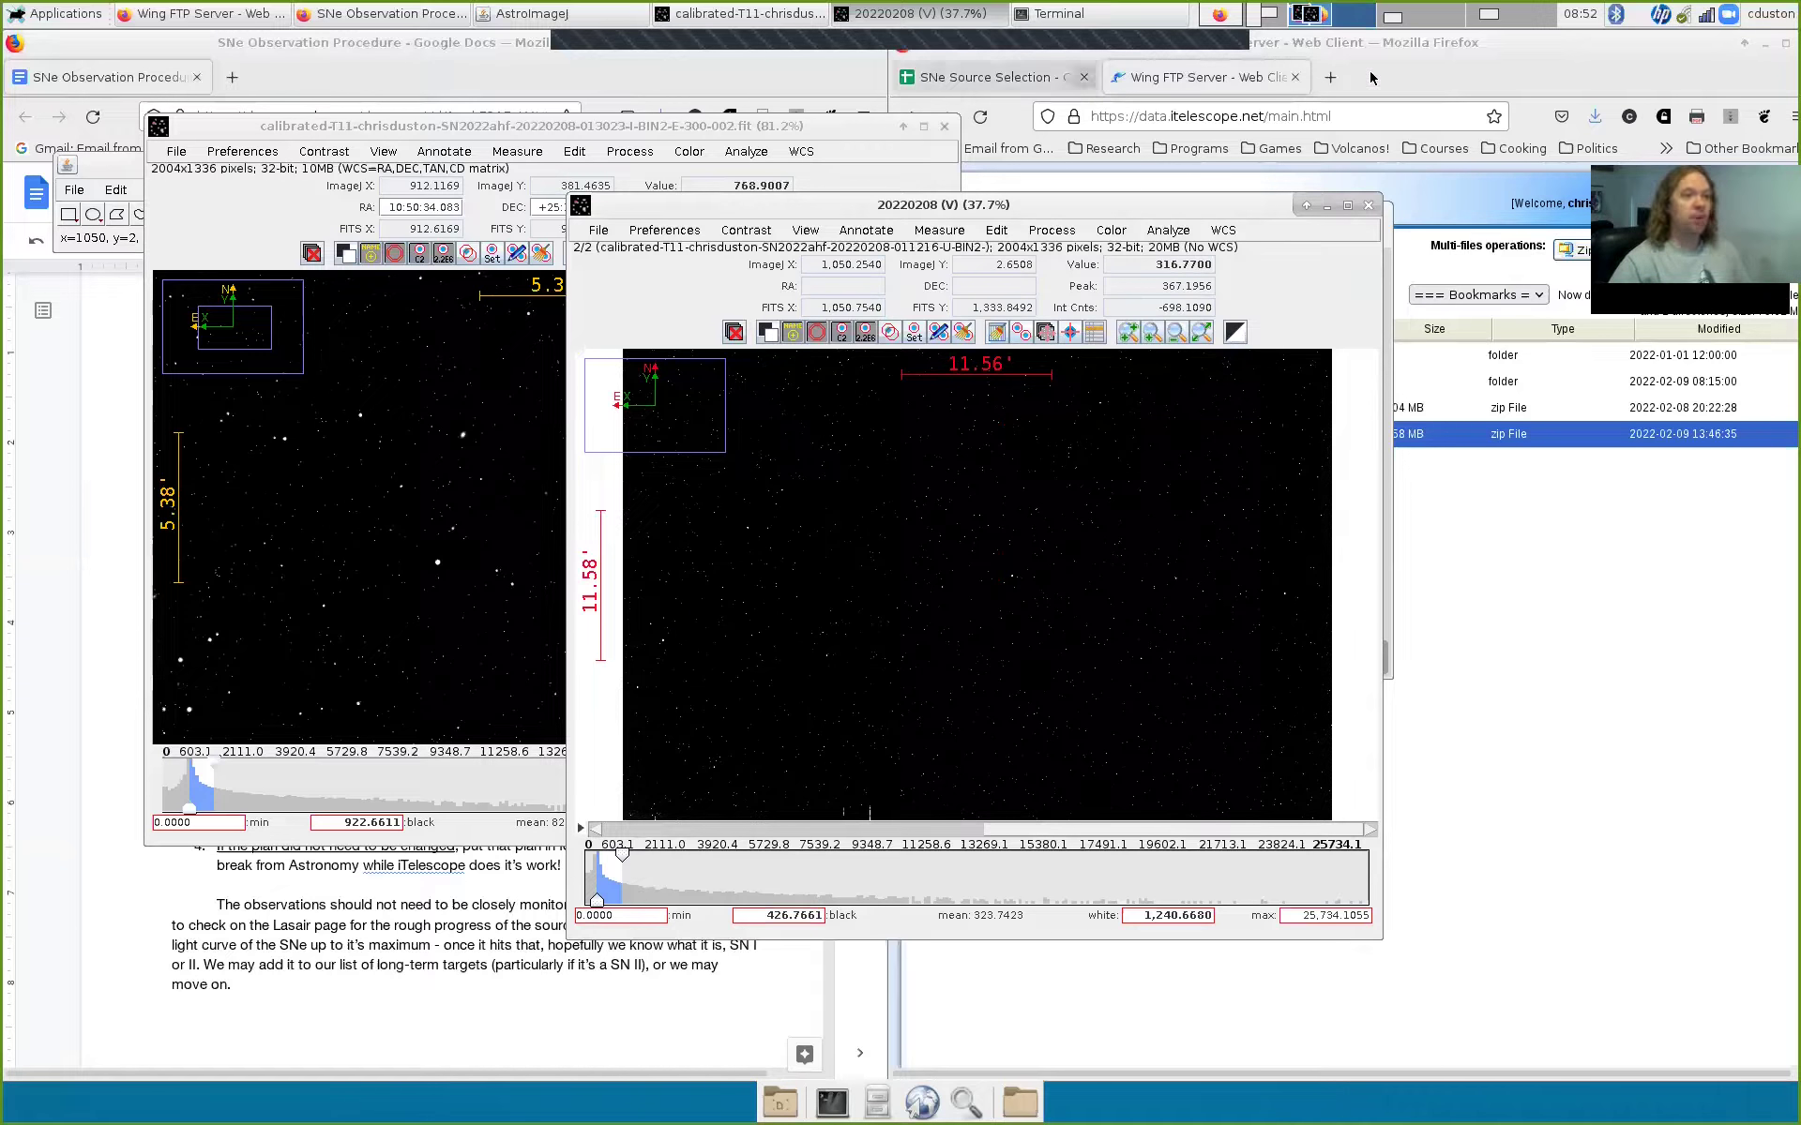
Step: Open SN 2022ahf's Transient Name Server page (RA 10:50:45.115, Dec +25:11:39.88) from the SNe Source Selection sheet
{"action": "left_click", "coordinate": [985, 77]}
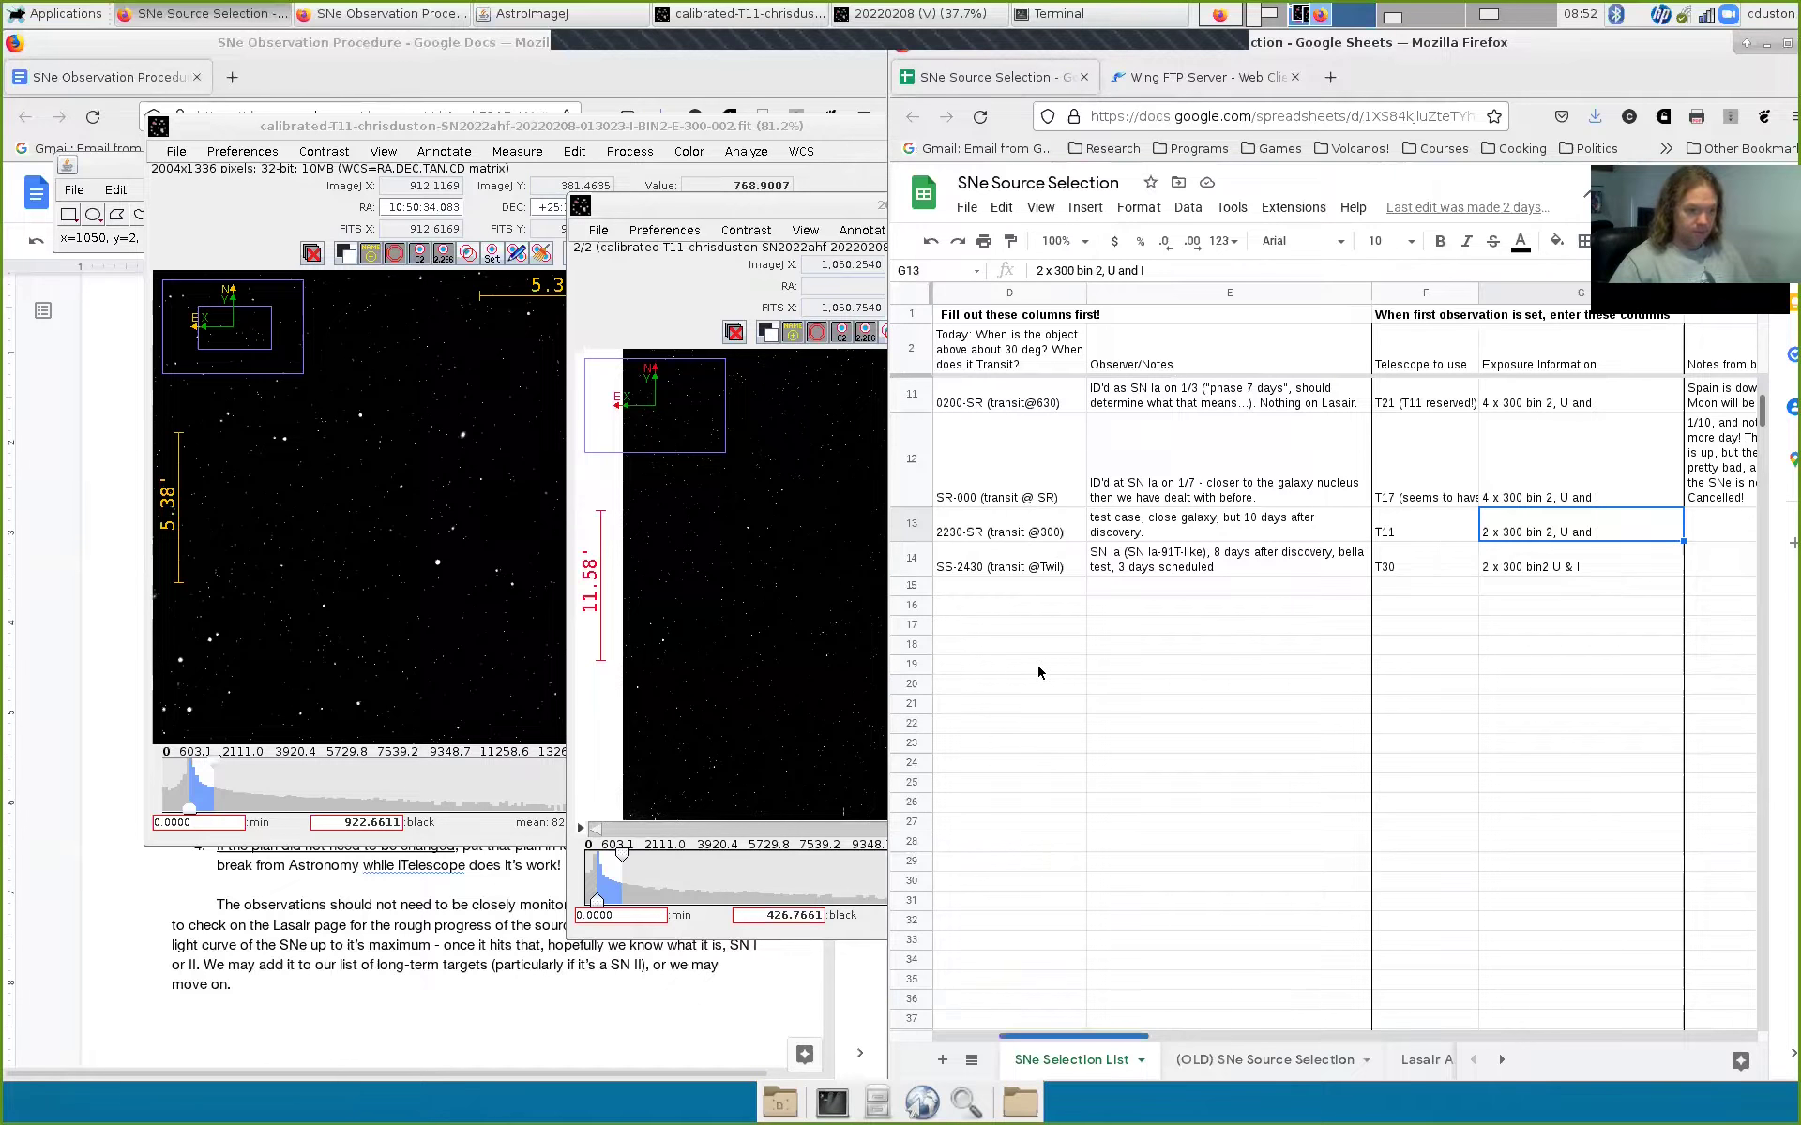
{"action": "left_click_drag", "start_coordinate": [1152, 1035], "coordinate": [1090, 1035]}
{"action": "left_click", "coordinate": [974, 535]}
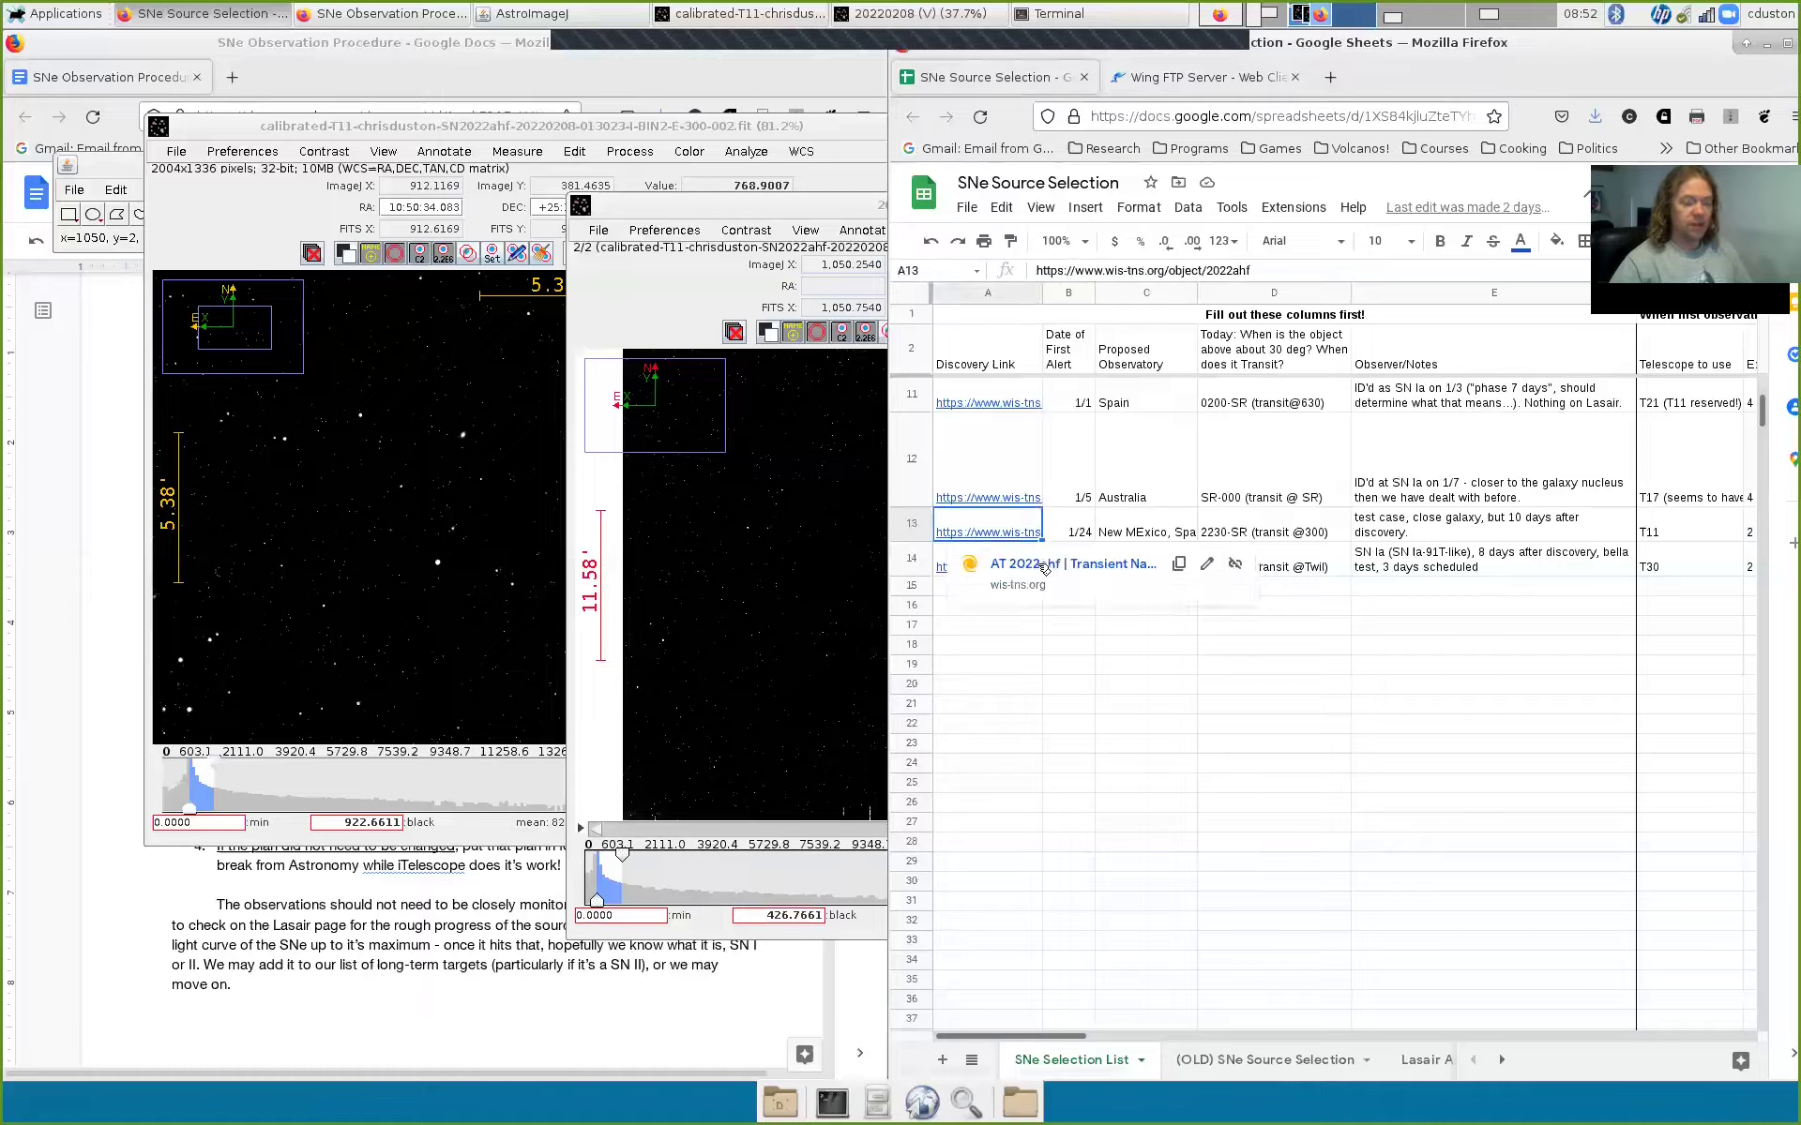
{"action": "left_click", "coordinate": [1032, 564]}
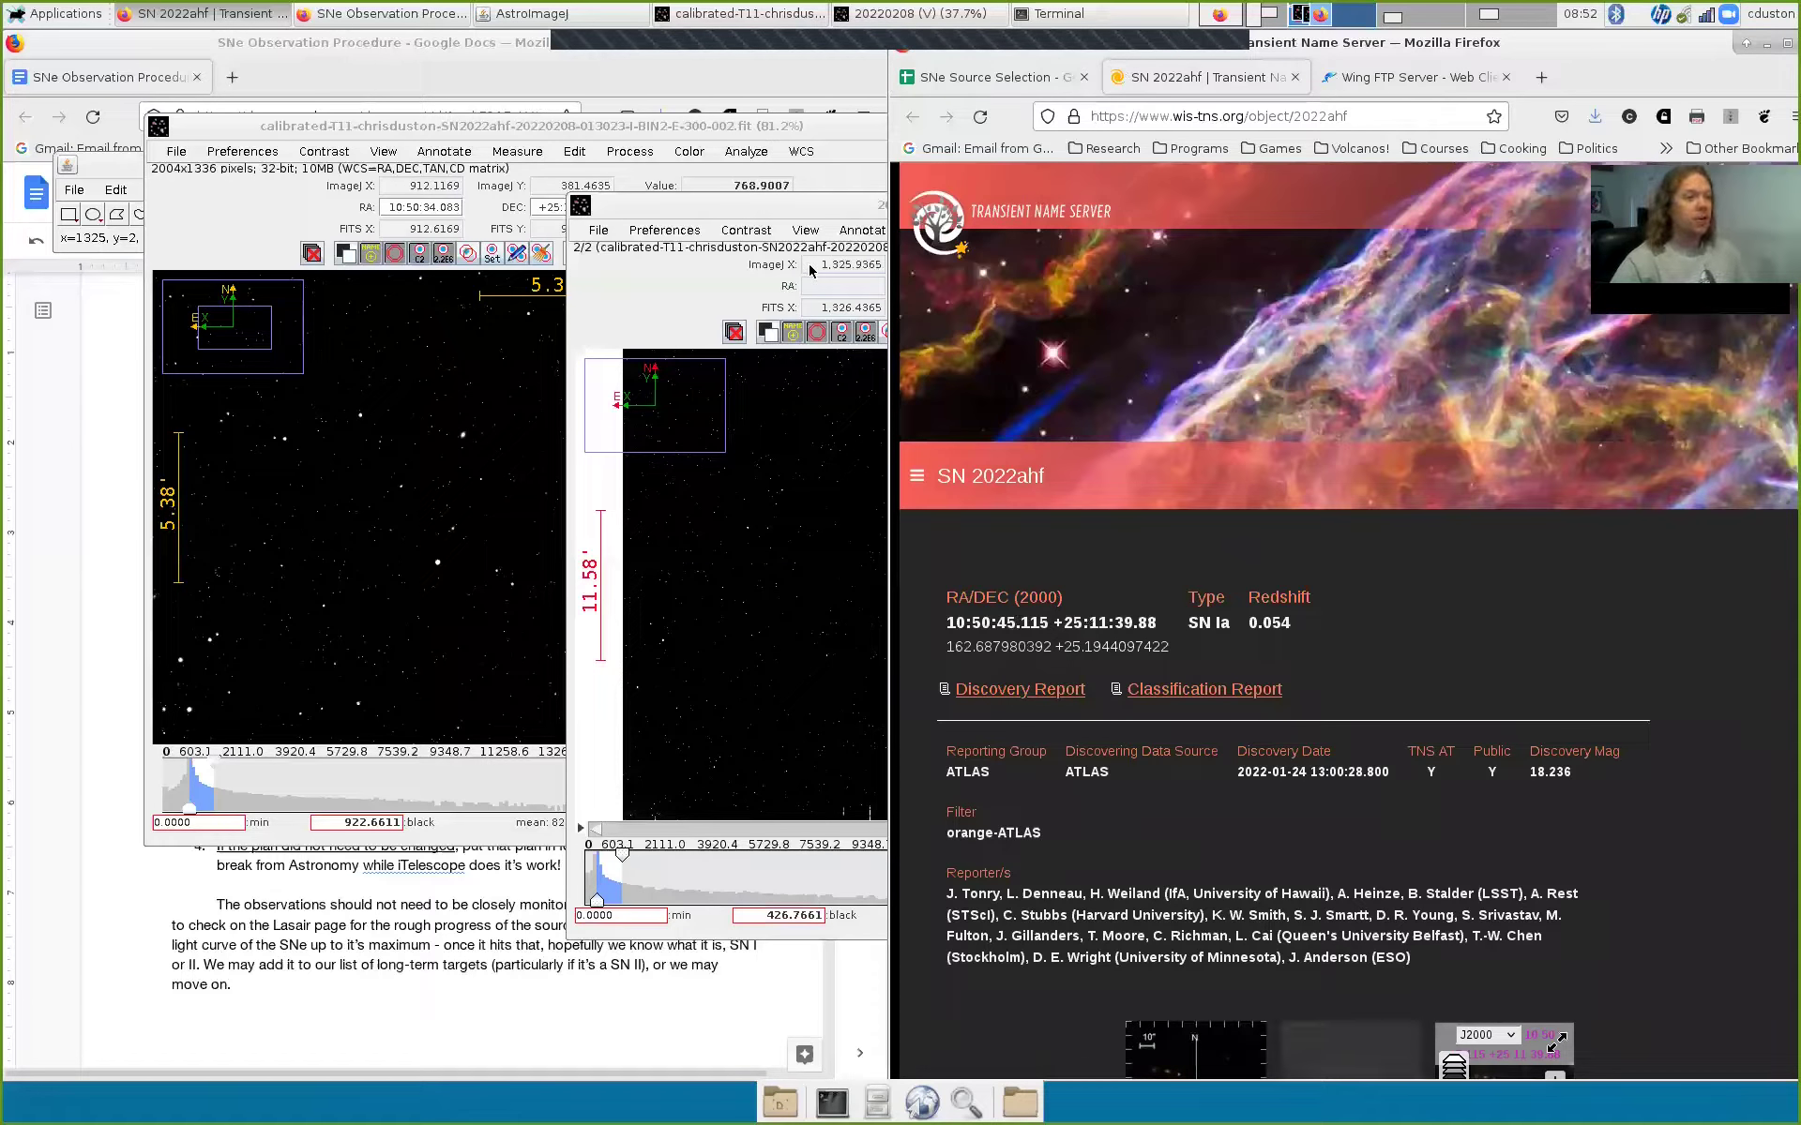
{"action": "left_click_drag", "start_coordinate": [824, 216], "coordinate": [515, 223]}
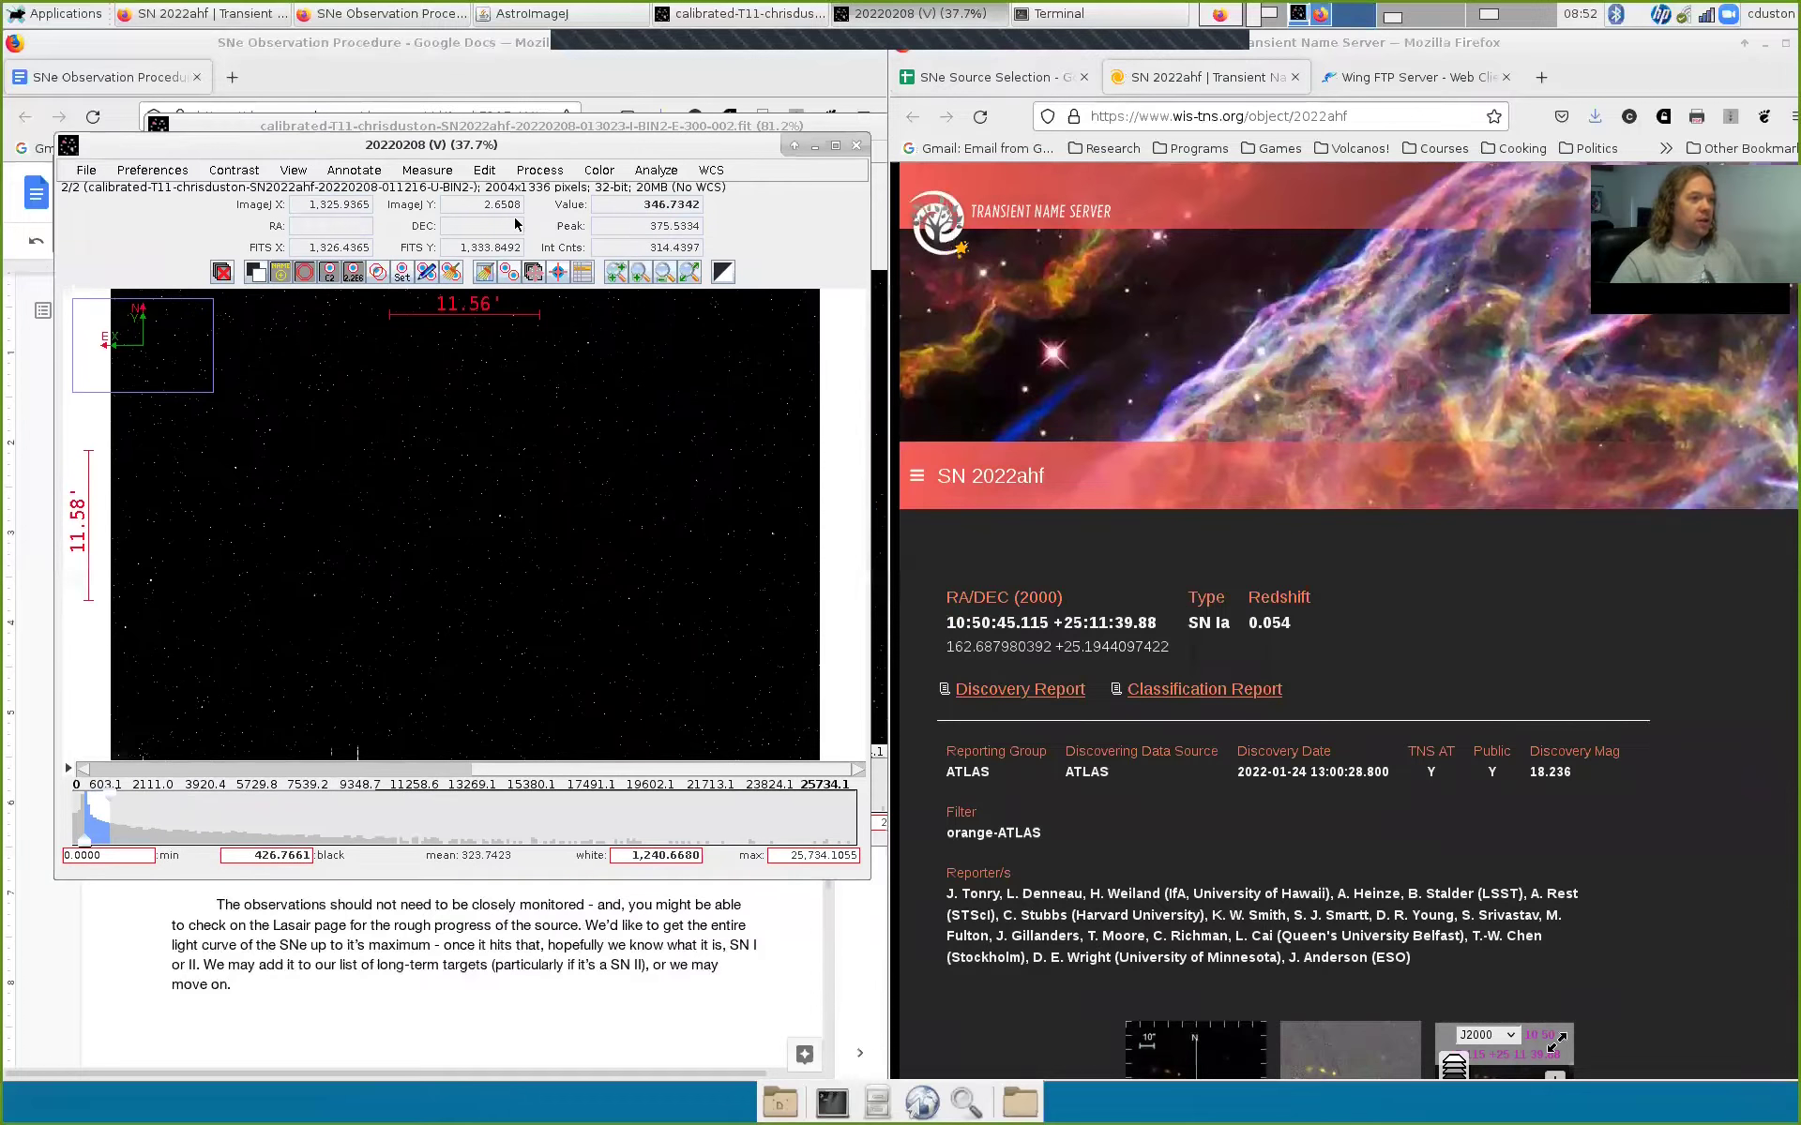
{"action": "left_click", "coordinate": [719, 172]}
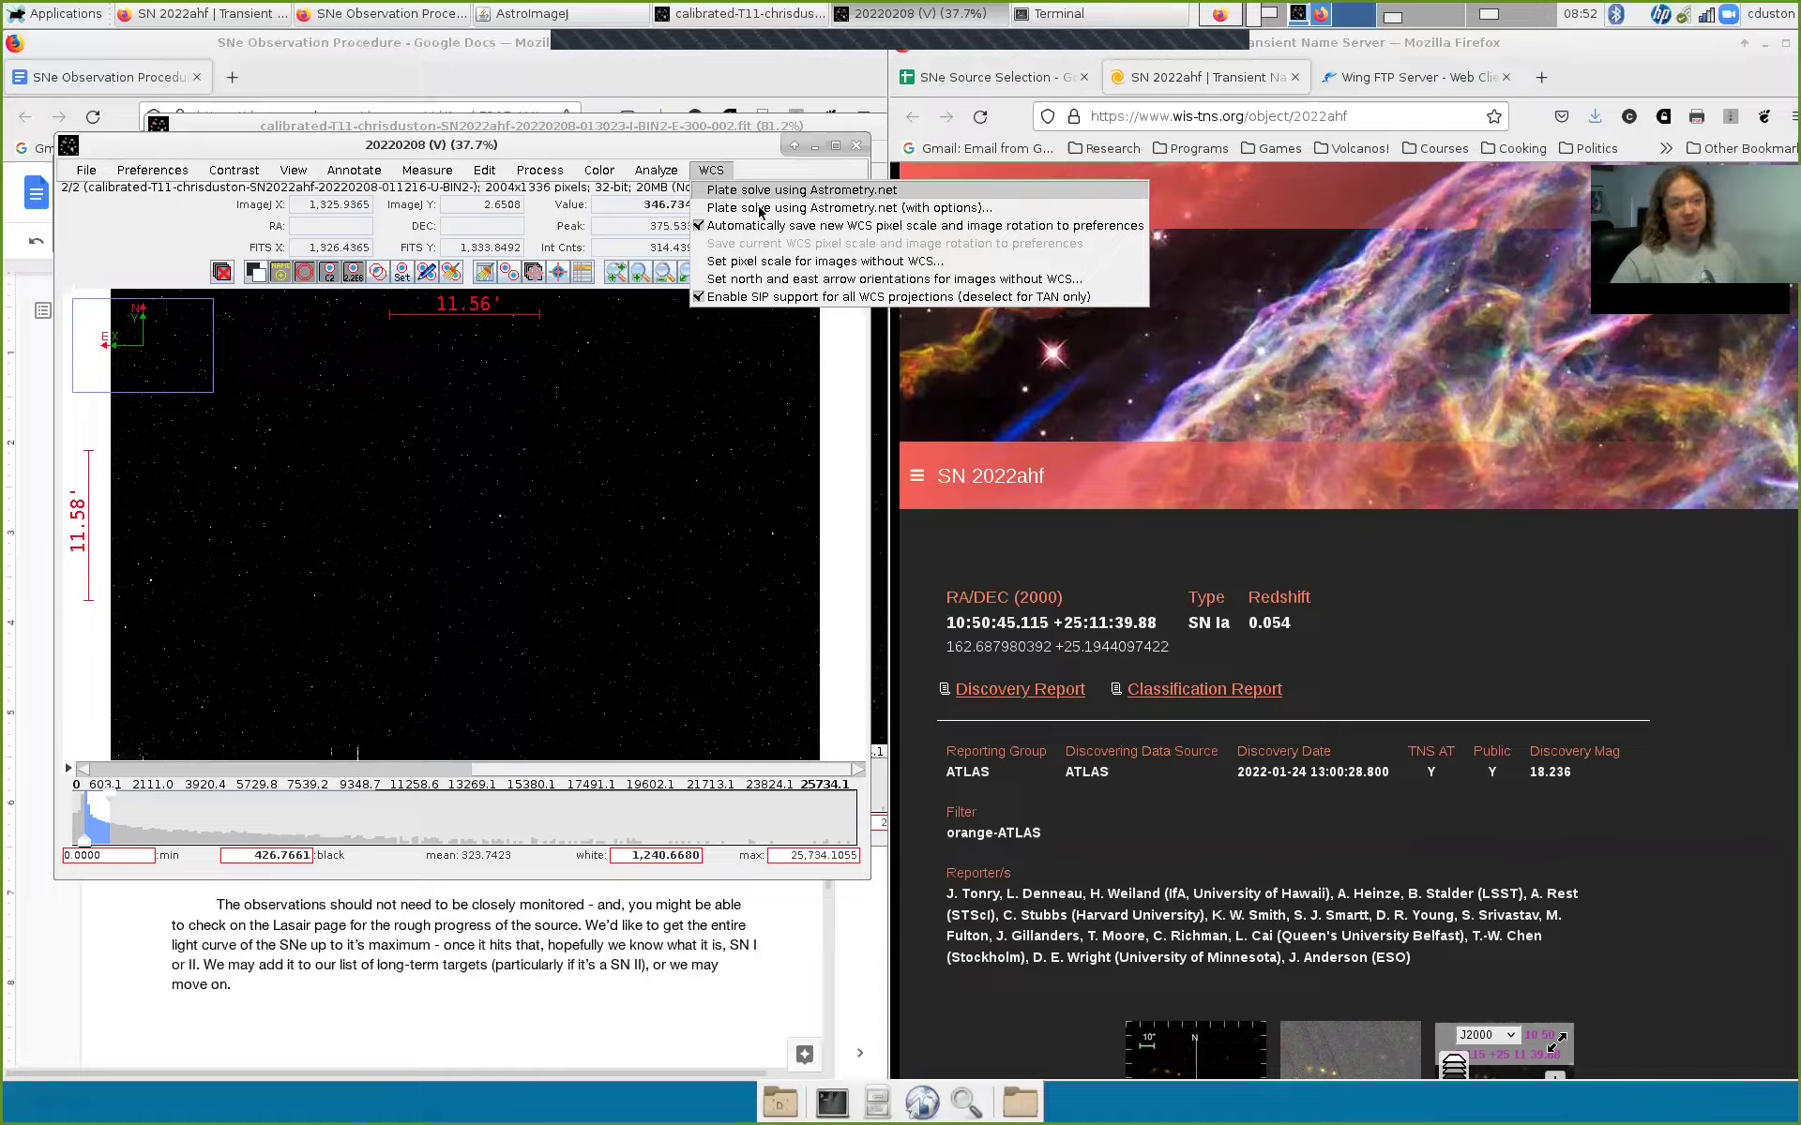
Step: Open the Astrometry.net plate-solve settings with options, leaving the user key unchanged
{"action": "left_click", "coordinate": [761, 208]}
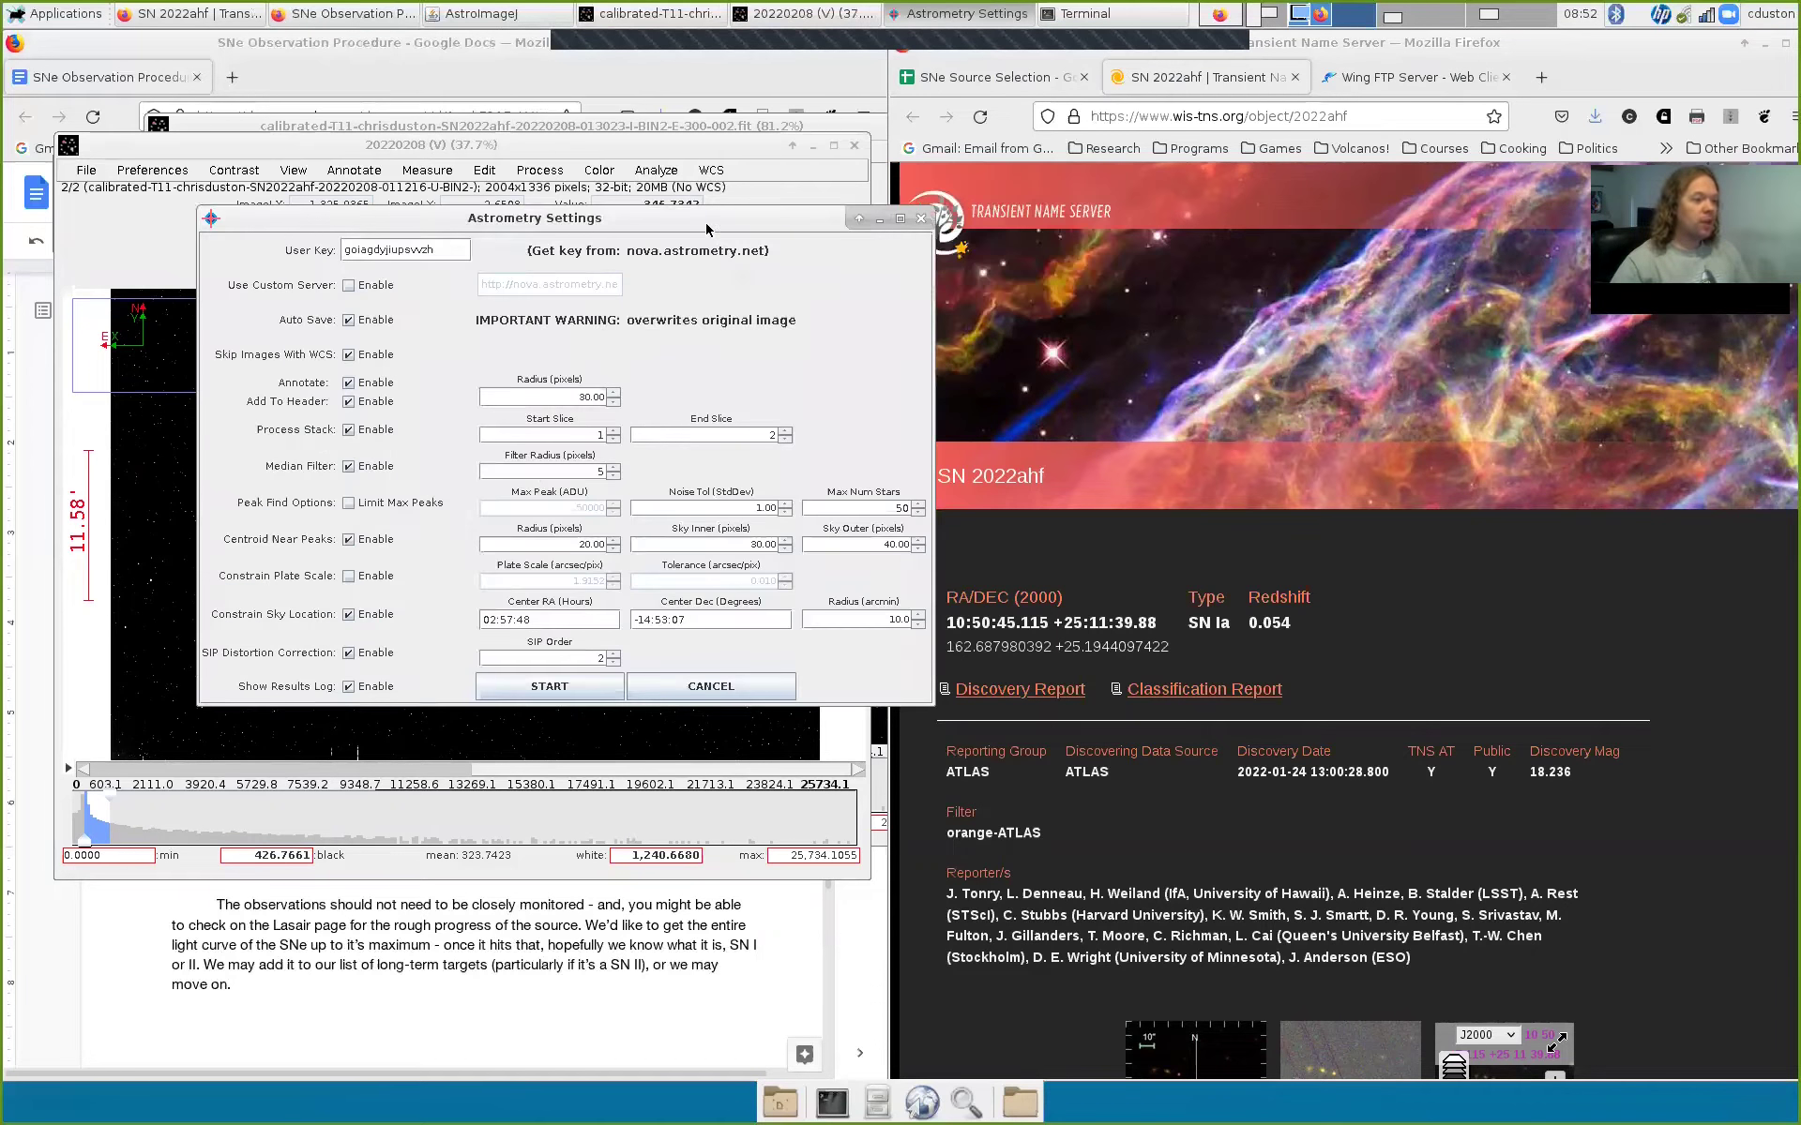
{"action": "left_click_drag", "start_coordinate": [707, 230], "coordinate": [640, 241]}
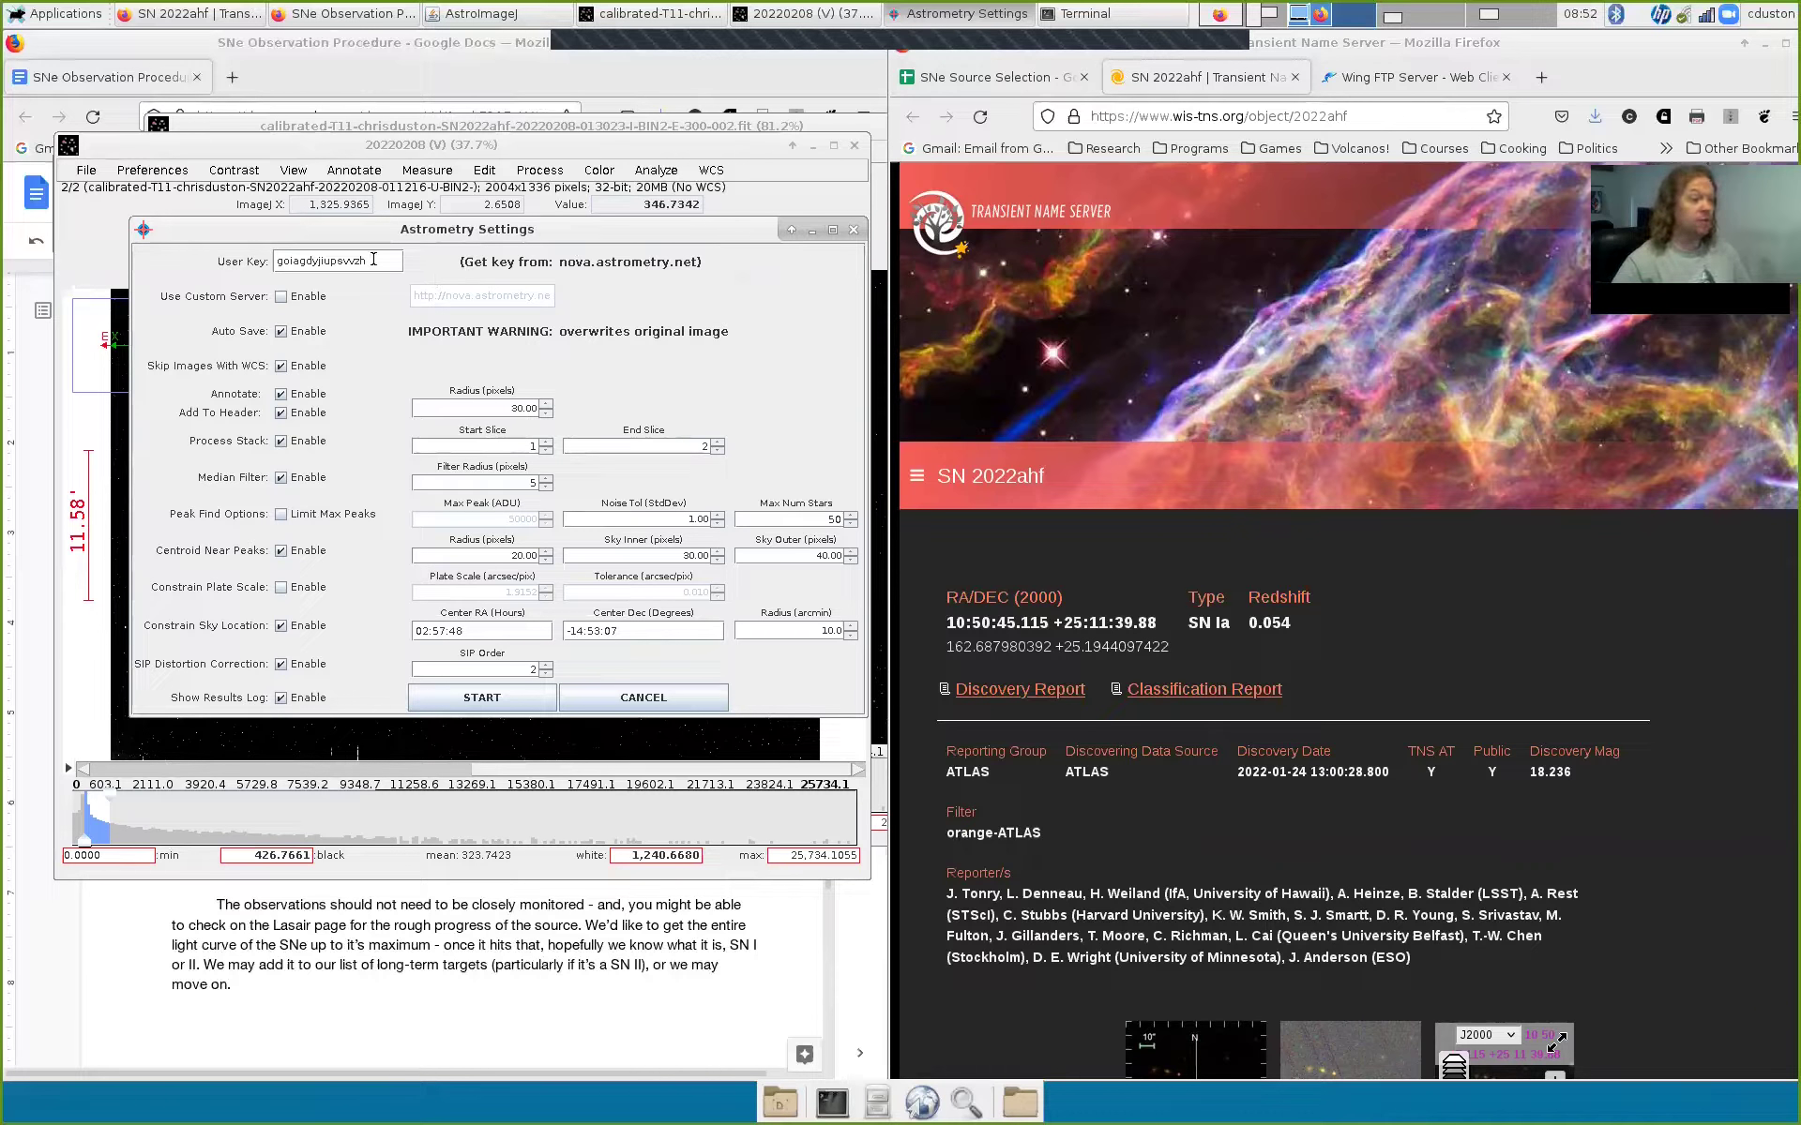
{"action": "left_click_drag", "start_coordinate": [366, 259], "coordinate": [274, 262]}
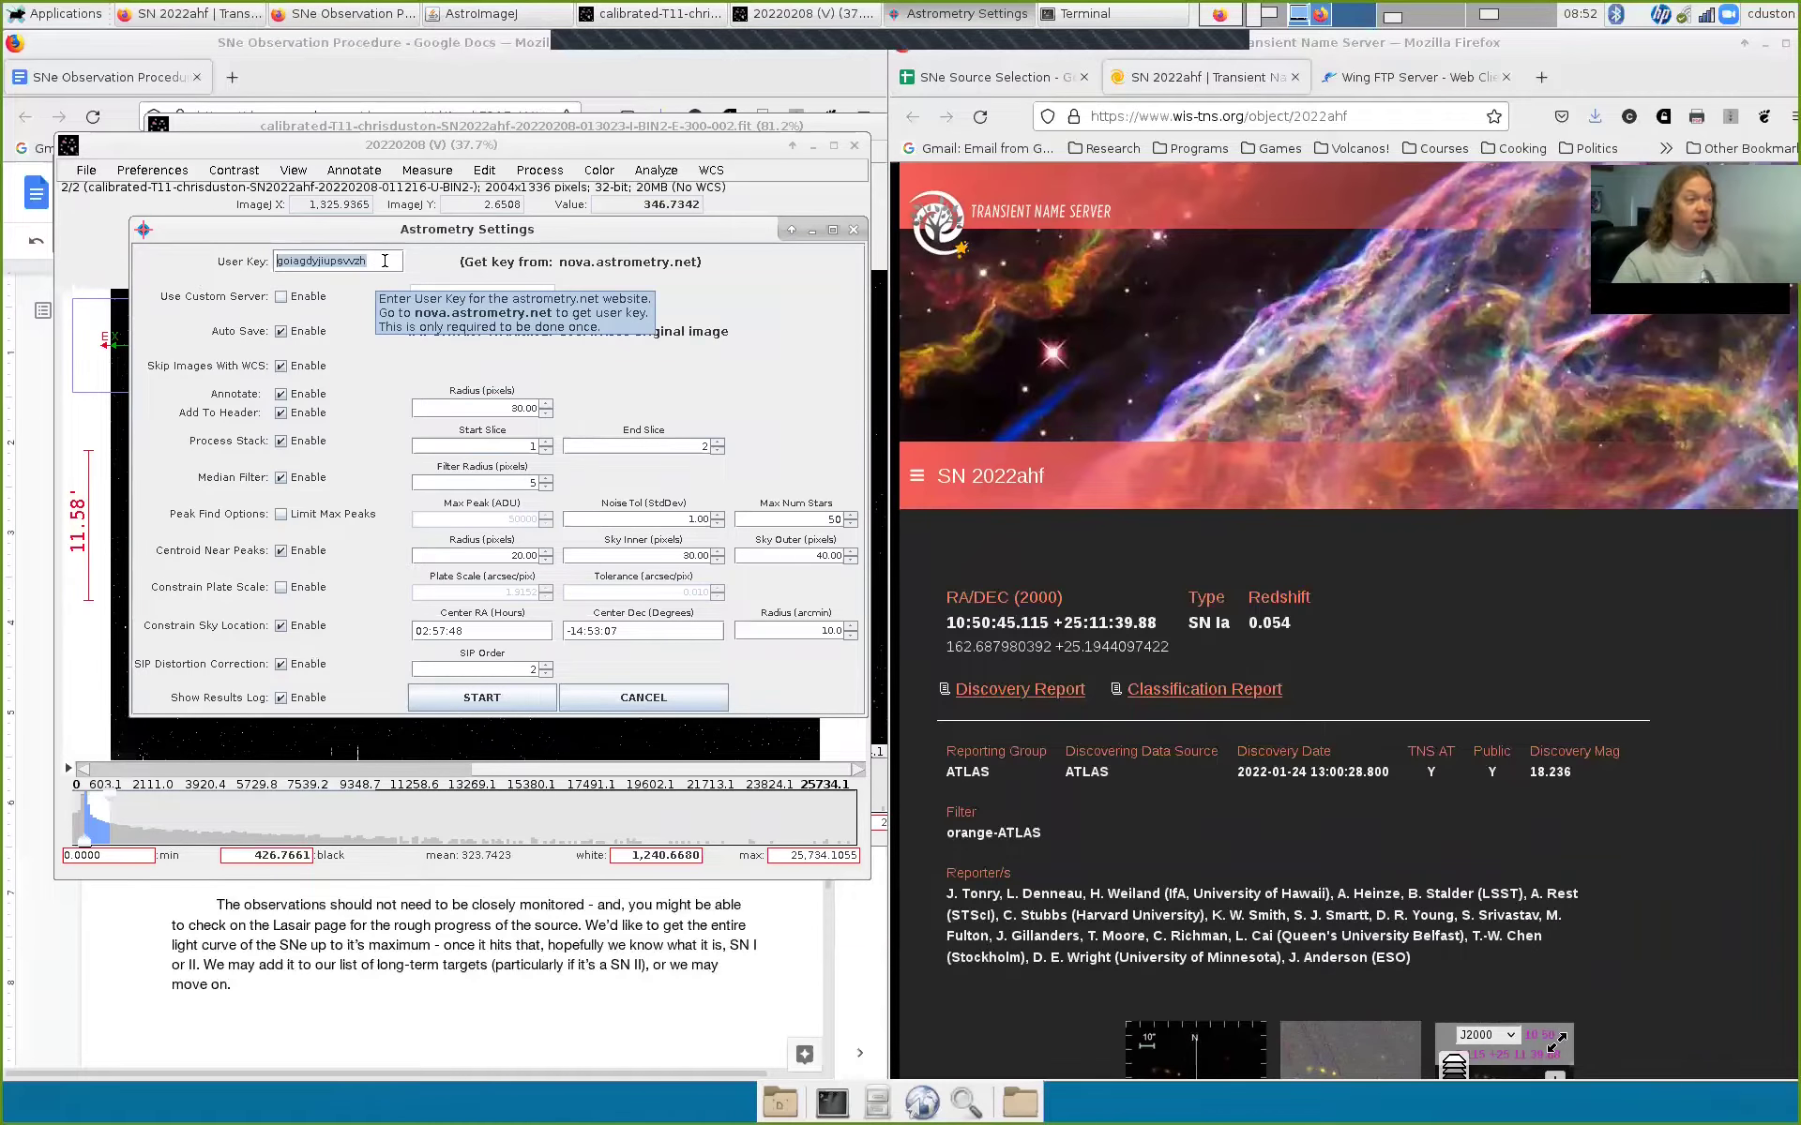
{"action": "left_click", "coordinate": [382, 260]}
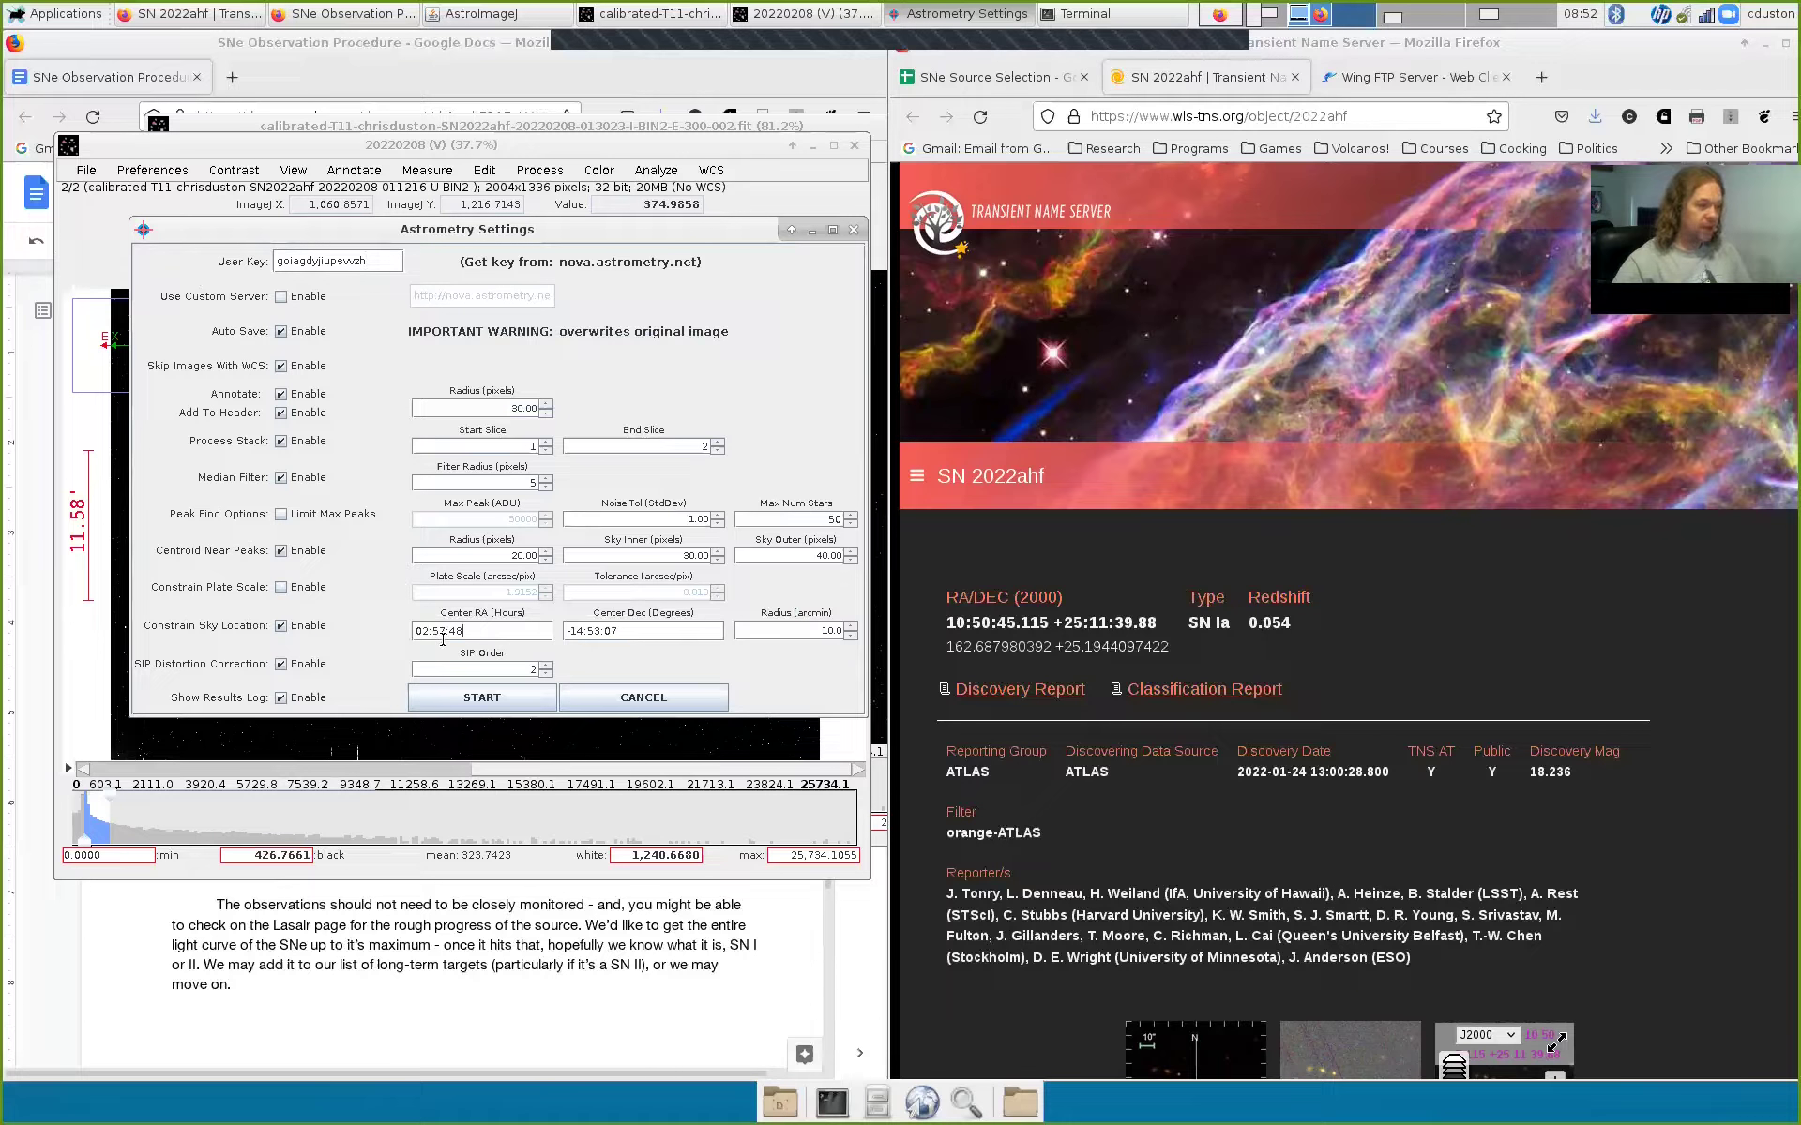
Step: Set the plate-solve Center RA to 10:50:45 and Center Dec to +25:11:40
{"action": "left_click_drag", "start_coordinate": [459, 631], "coordinate": [413, 631]}
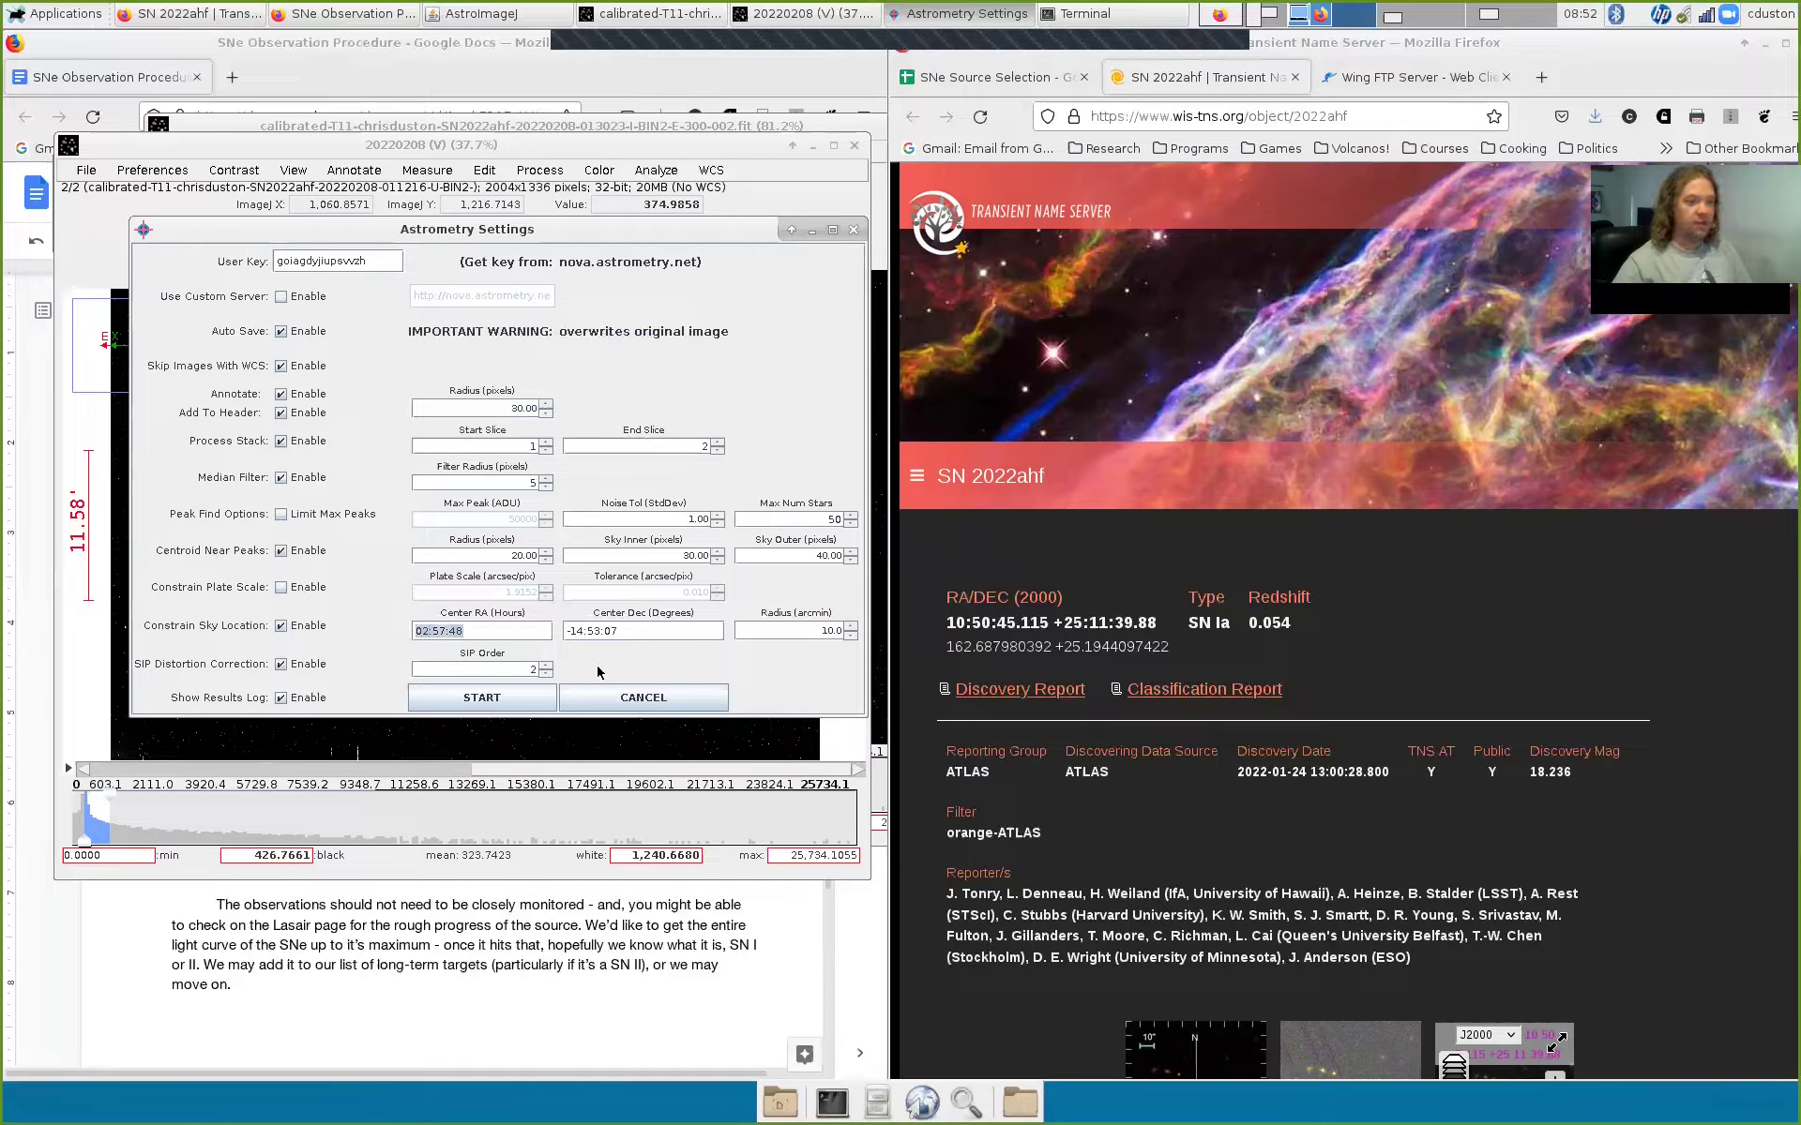
{"action": "type", "text": "10:50"}
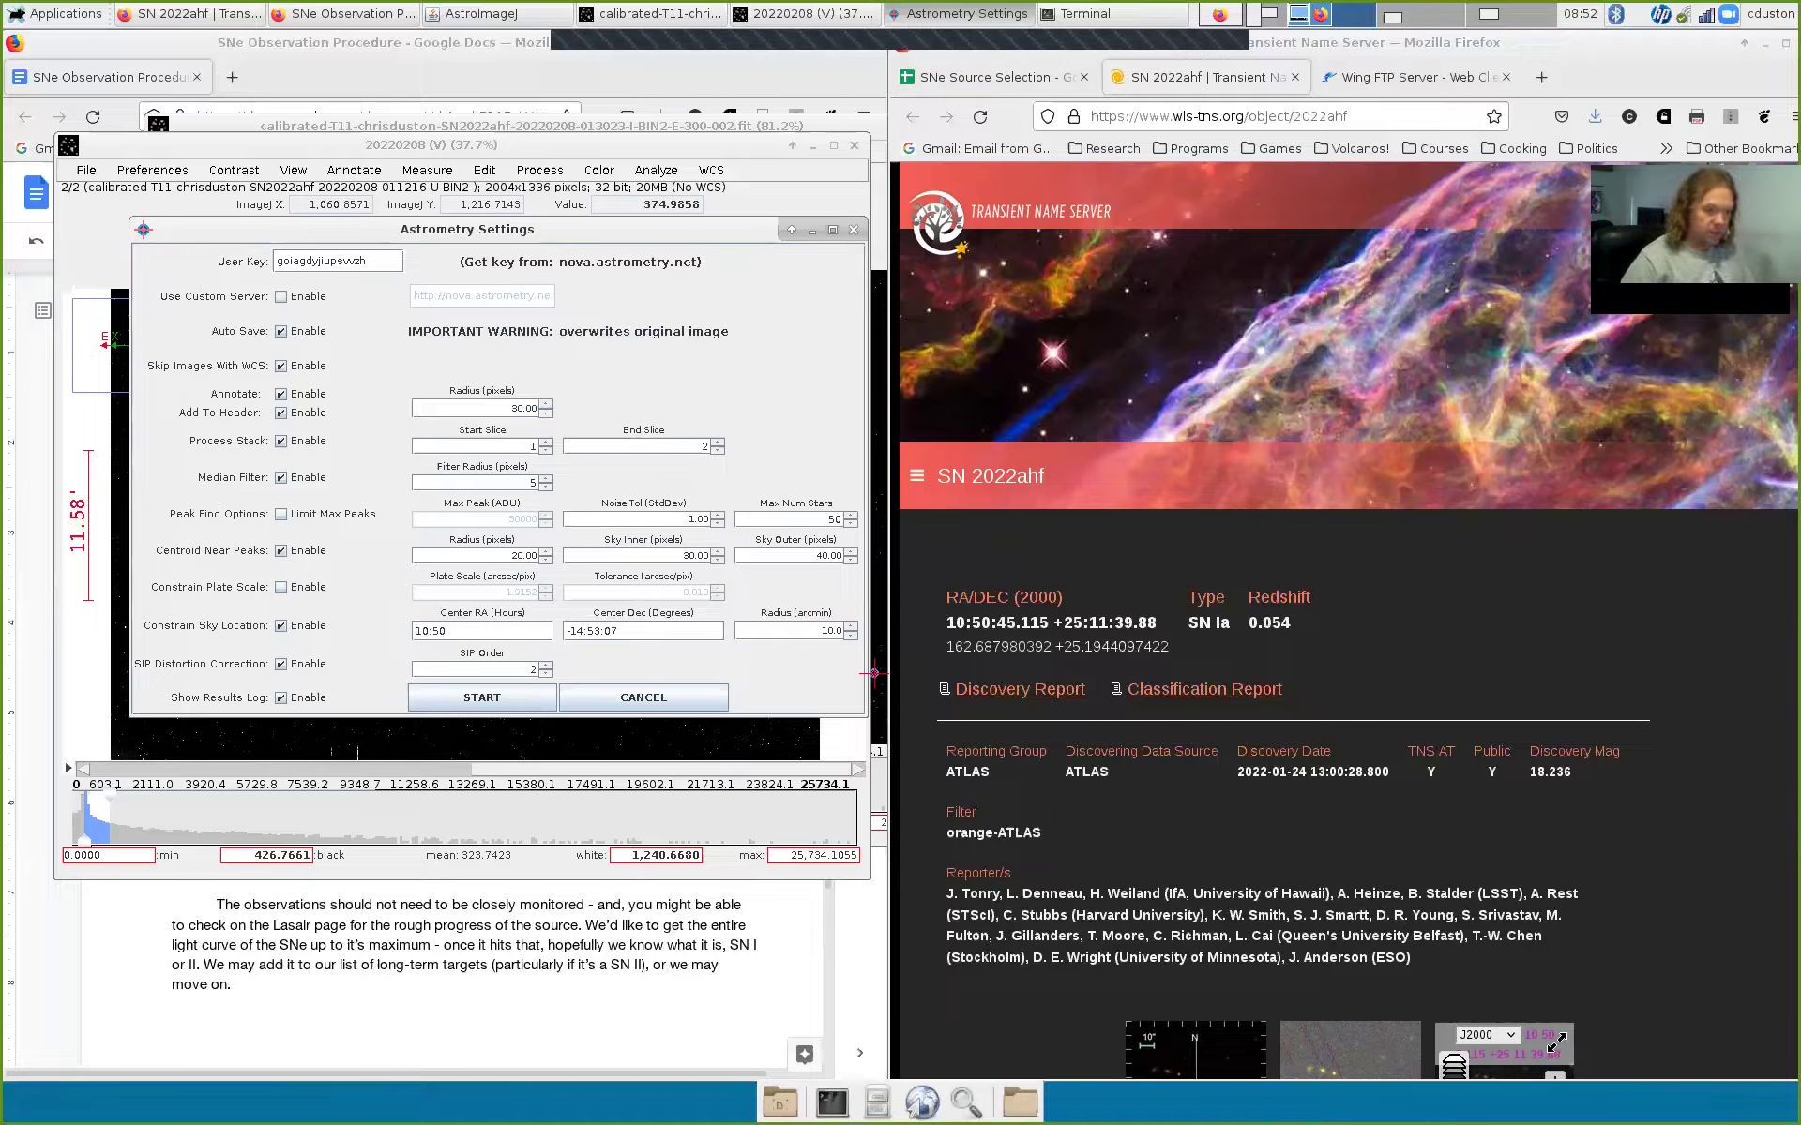
{"action": "type", "text": ":45"}
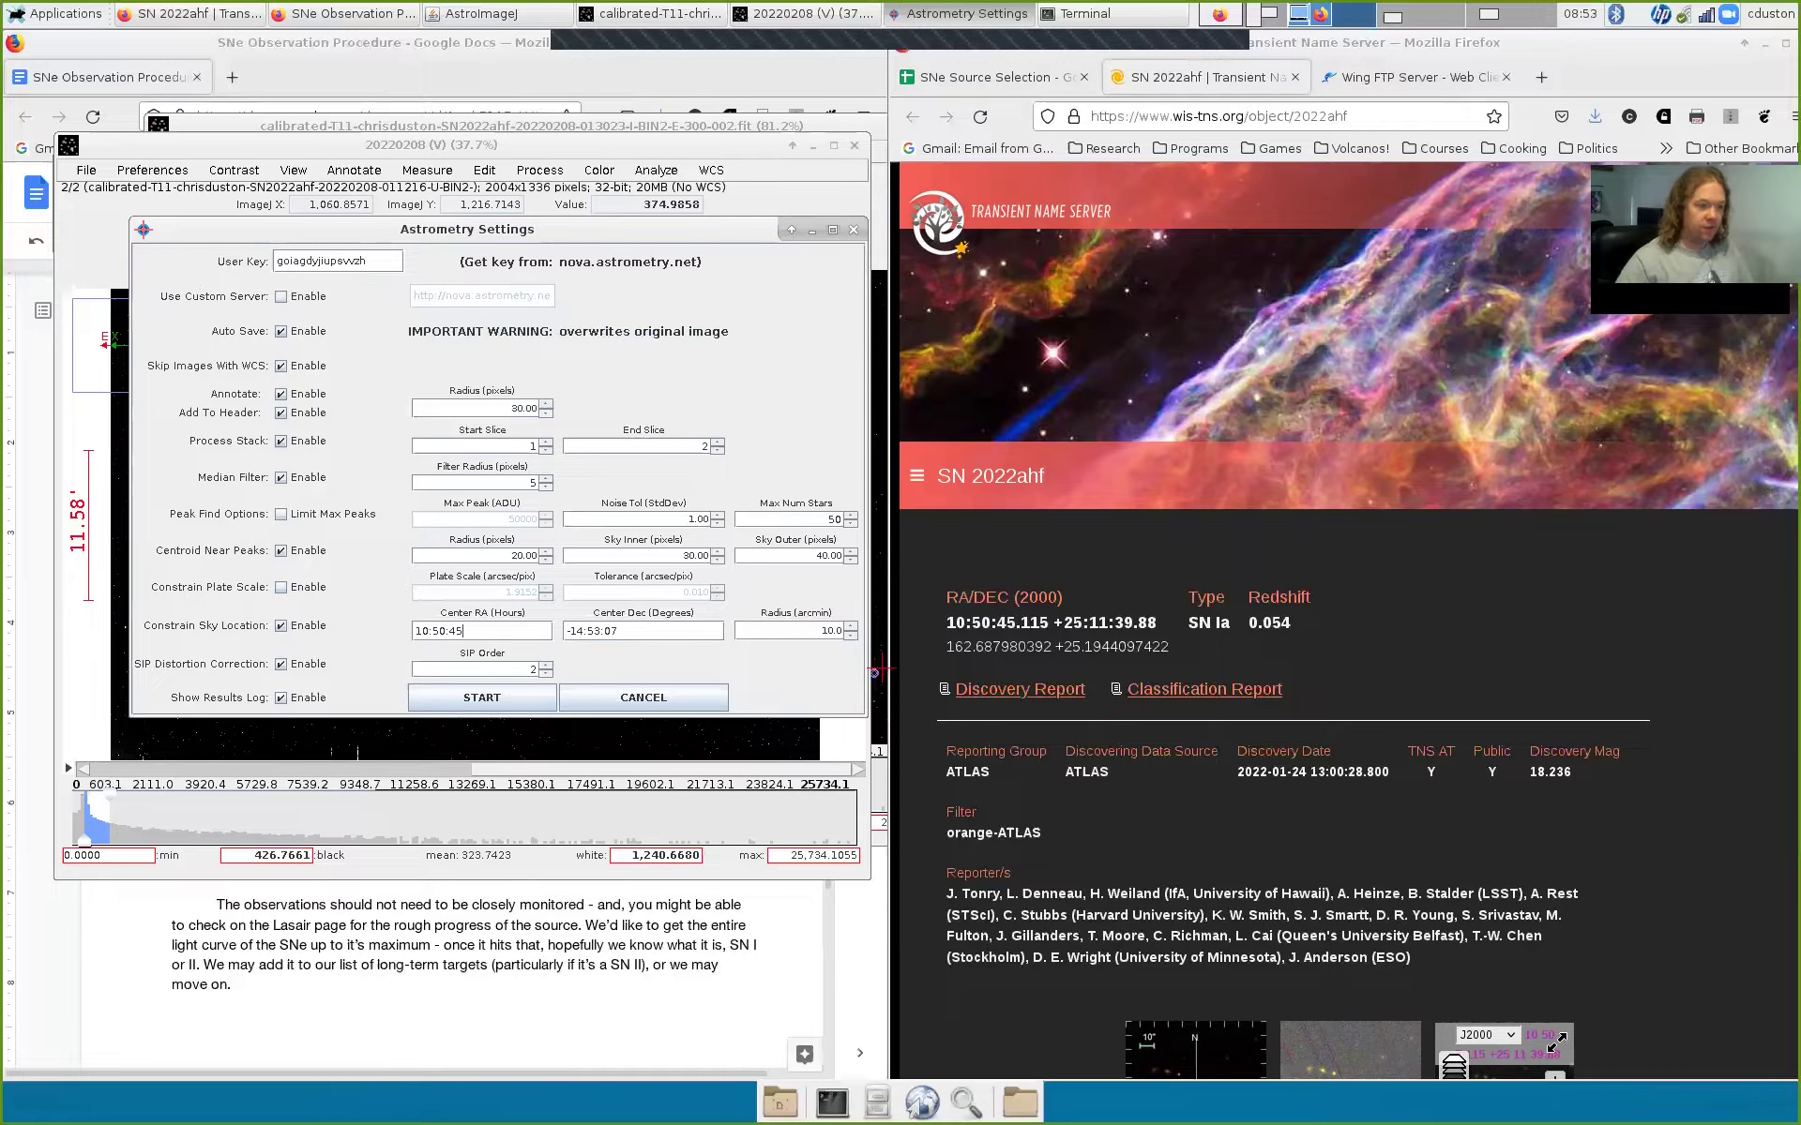
{"action": "key", "text": "Tab"}
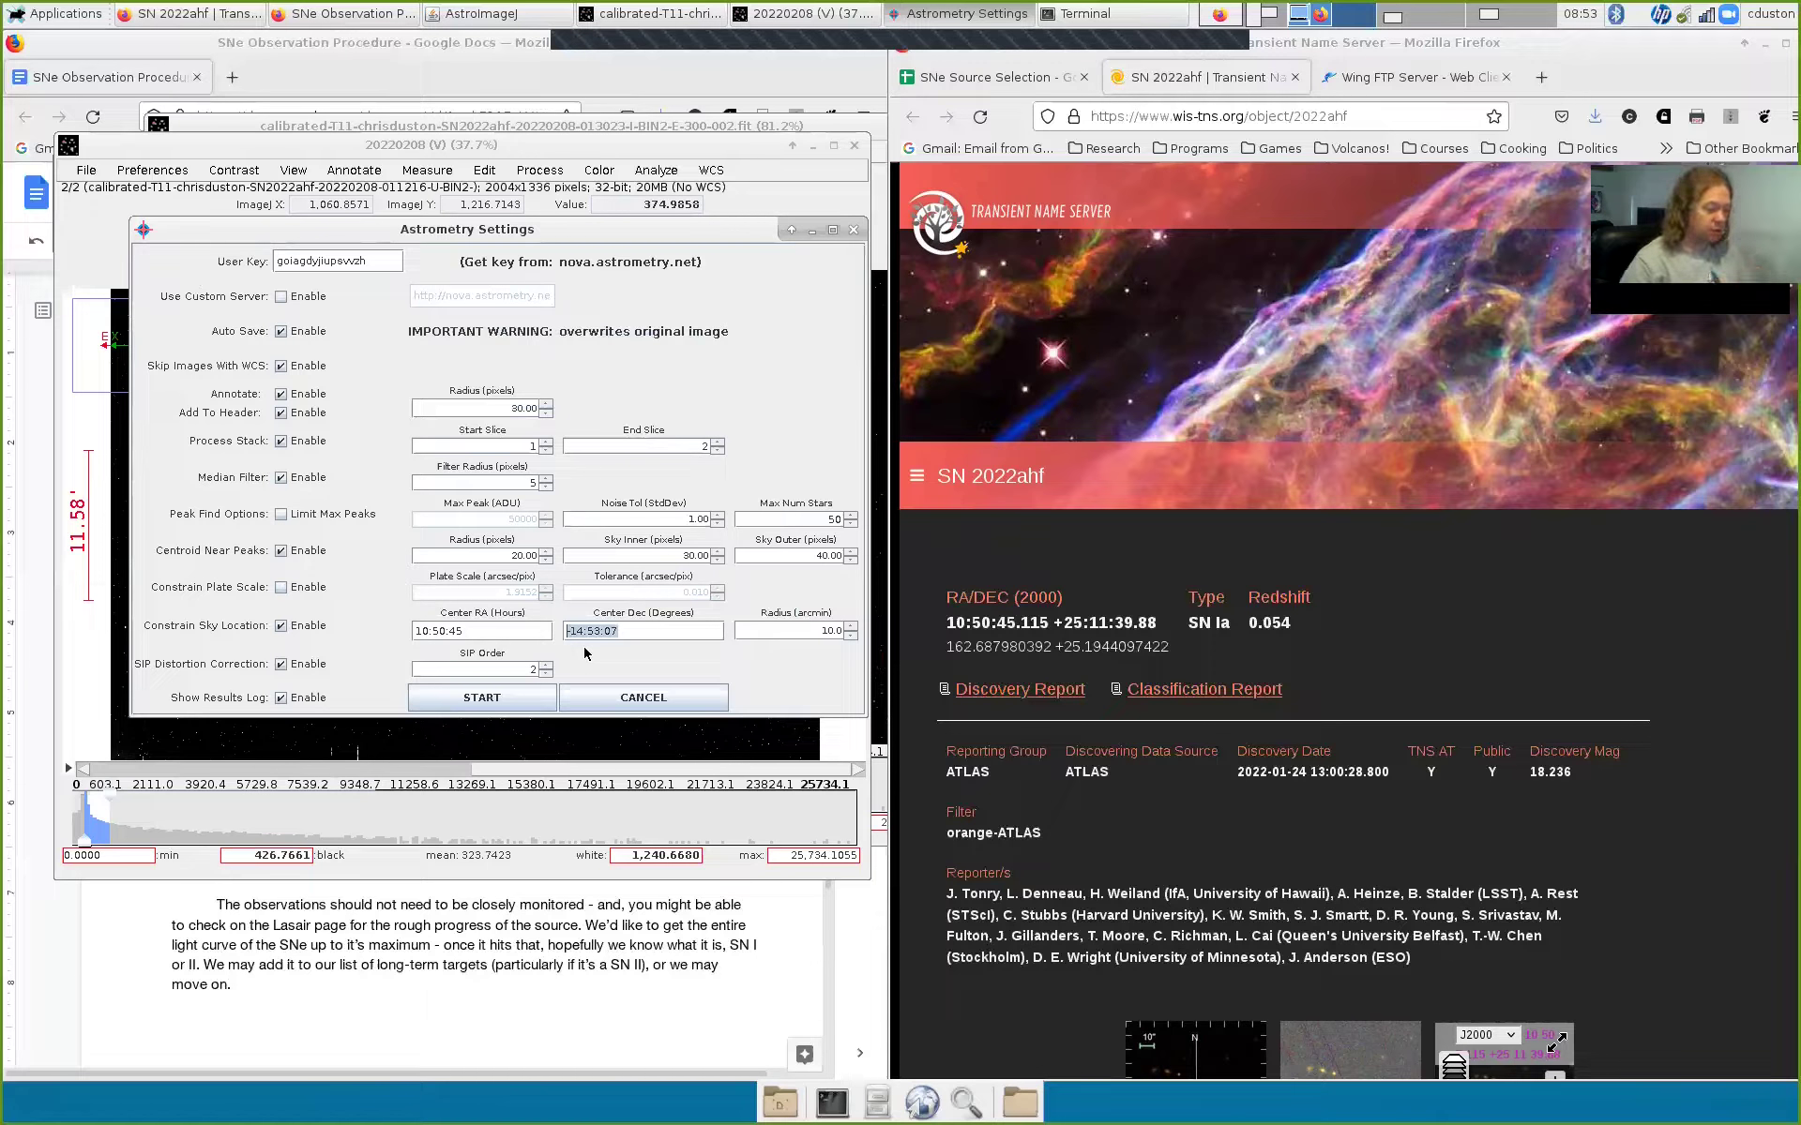
{"action": "type", "text": "+25"}
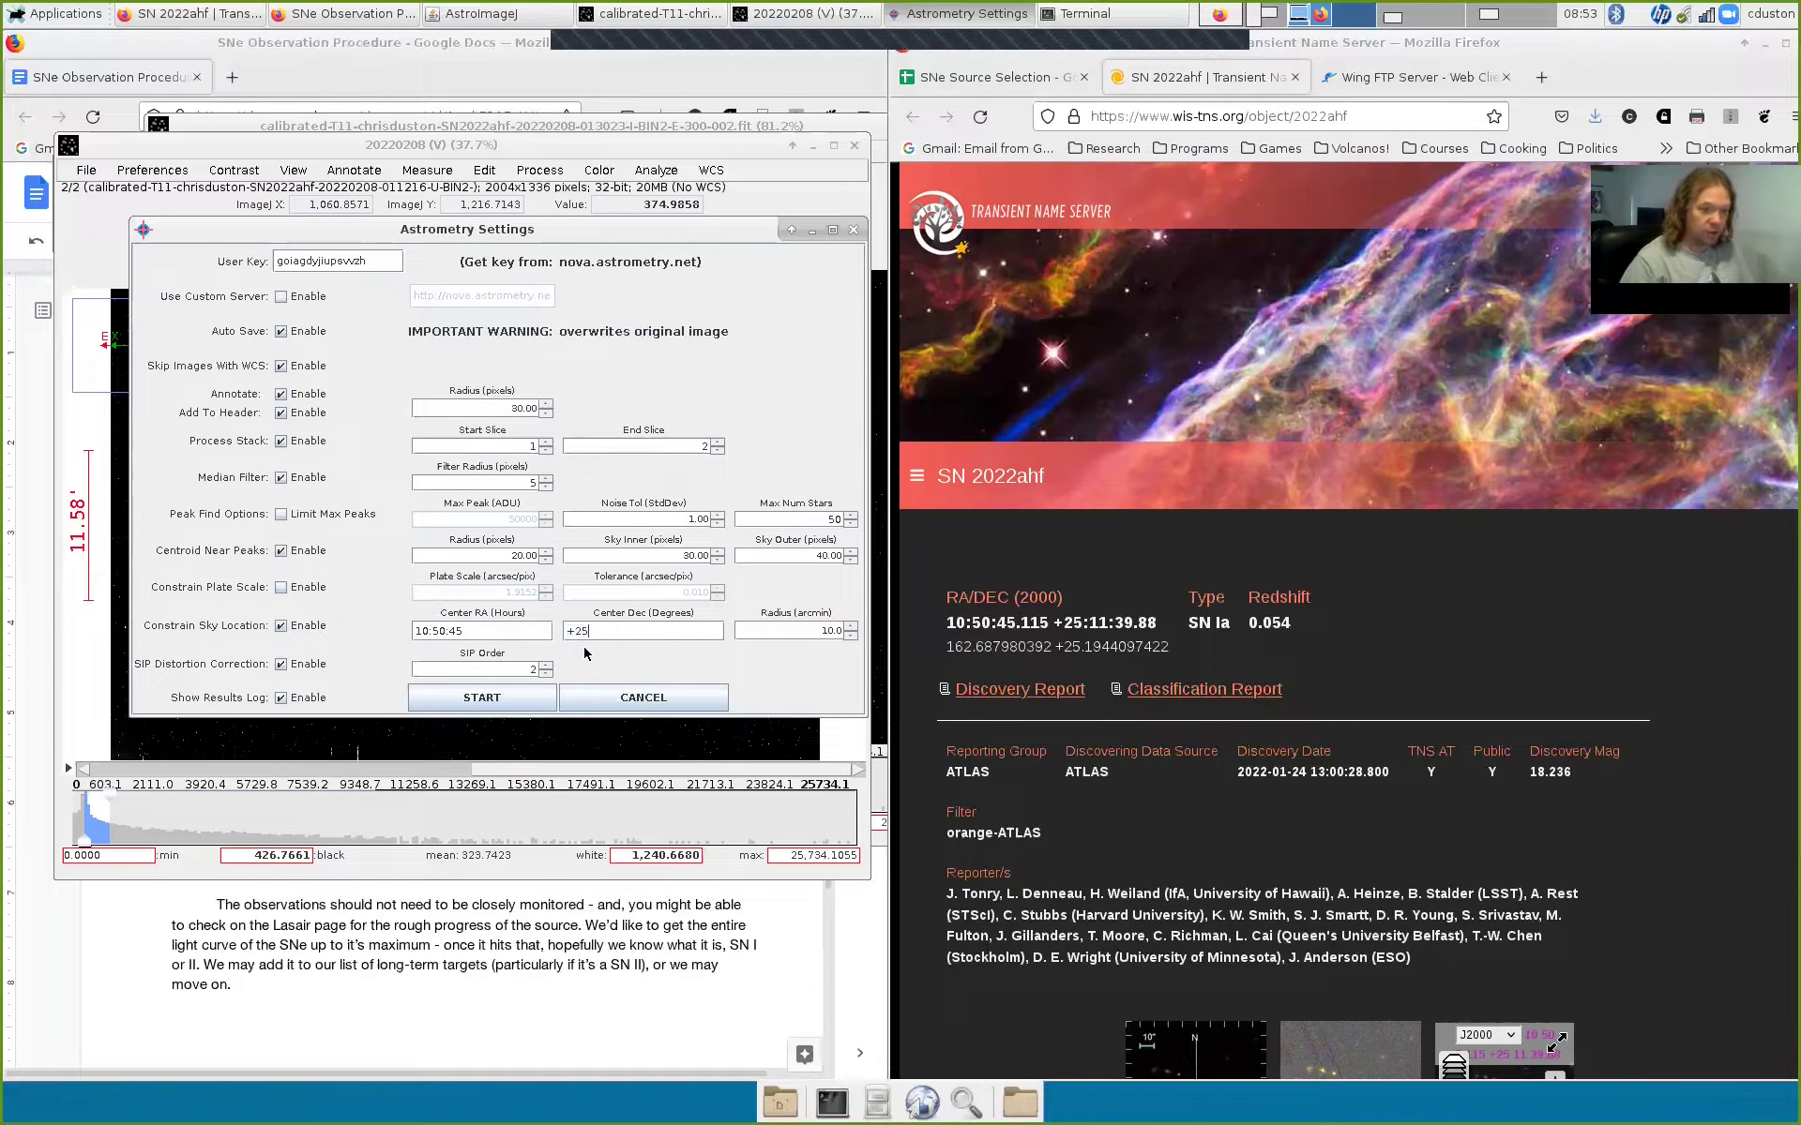
{"action": "type", "text": ":11"}
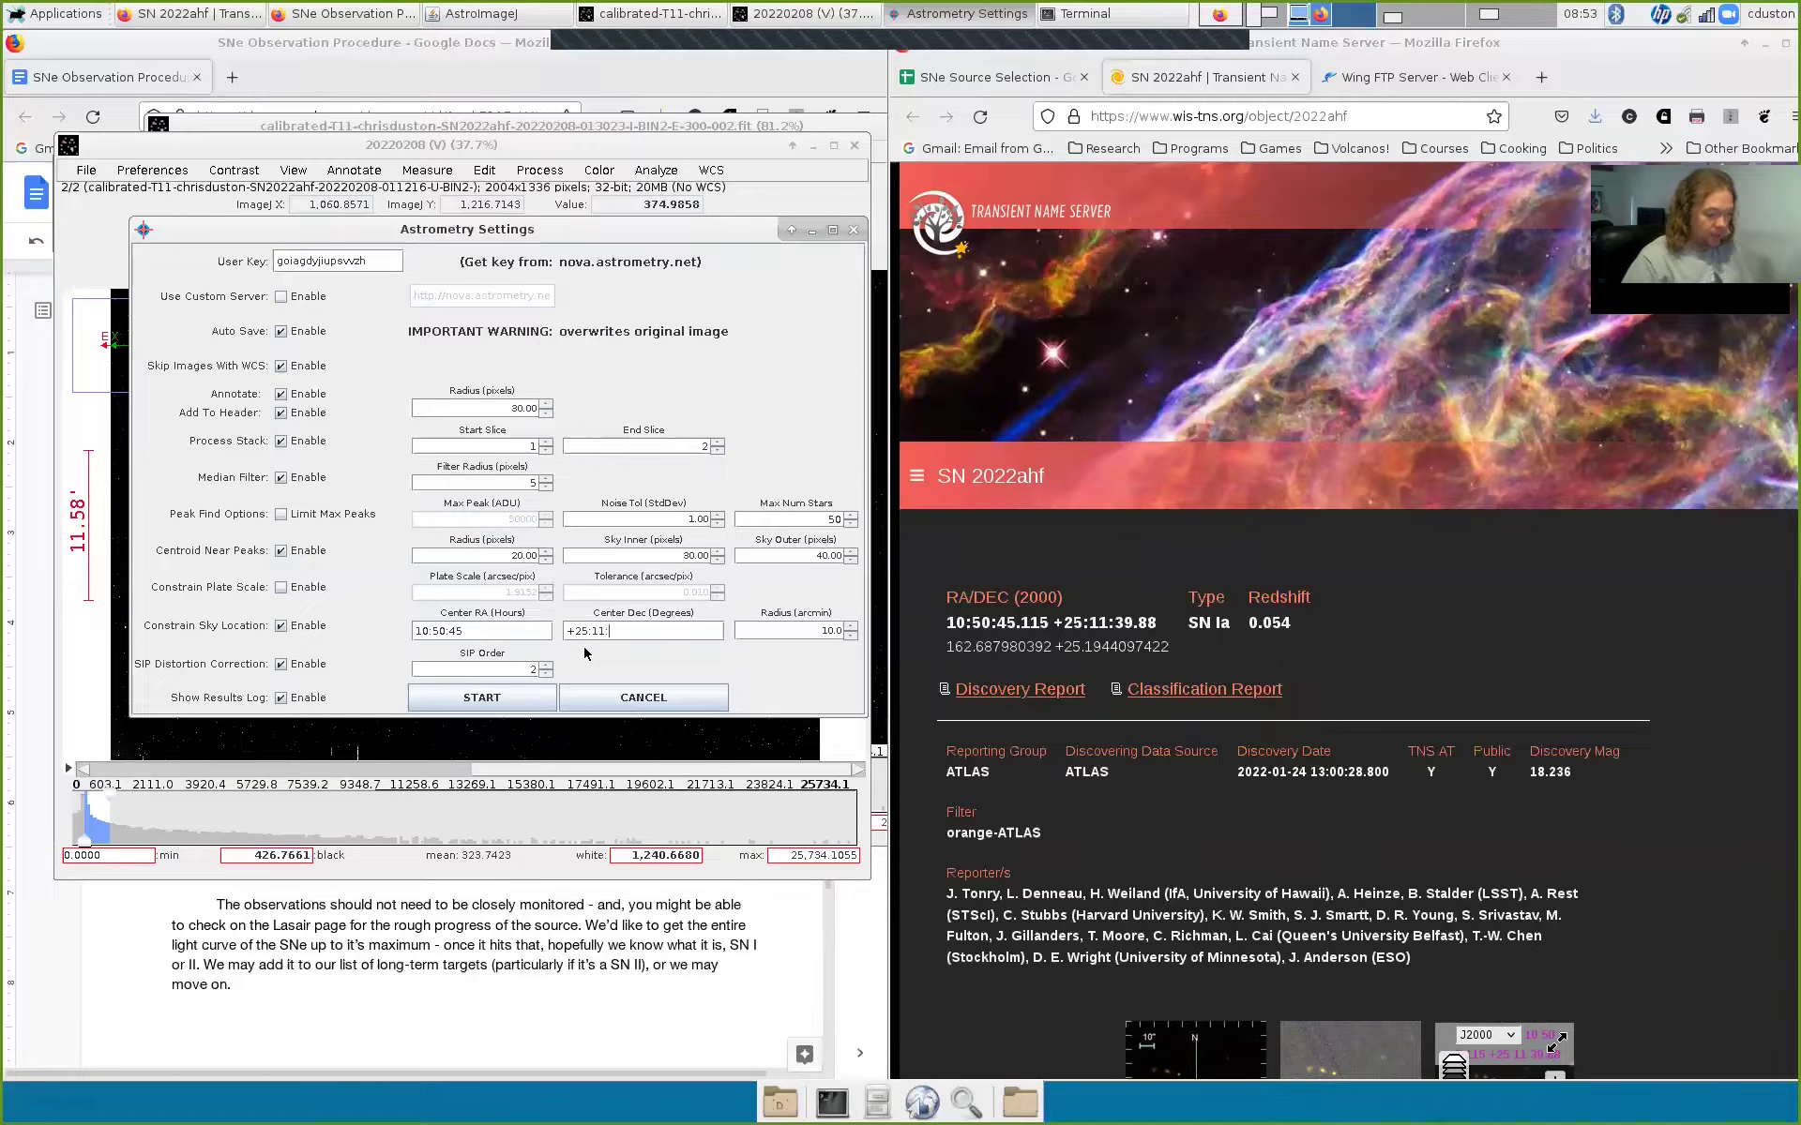
{"action": "type", "text": ":40"}
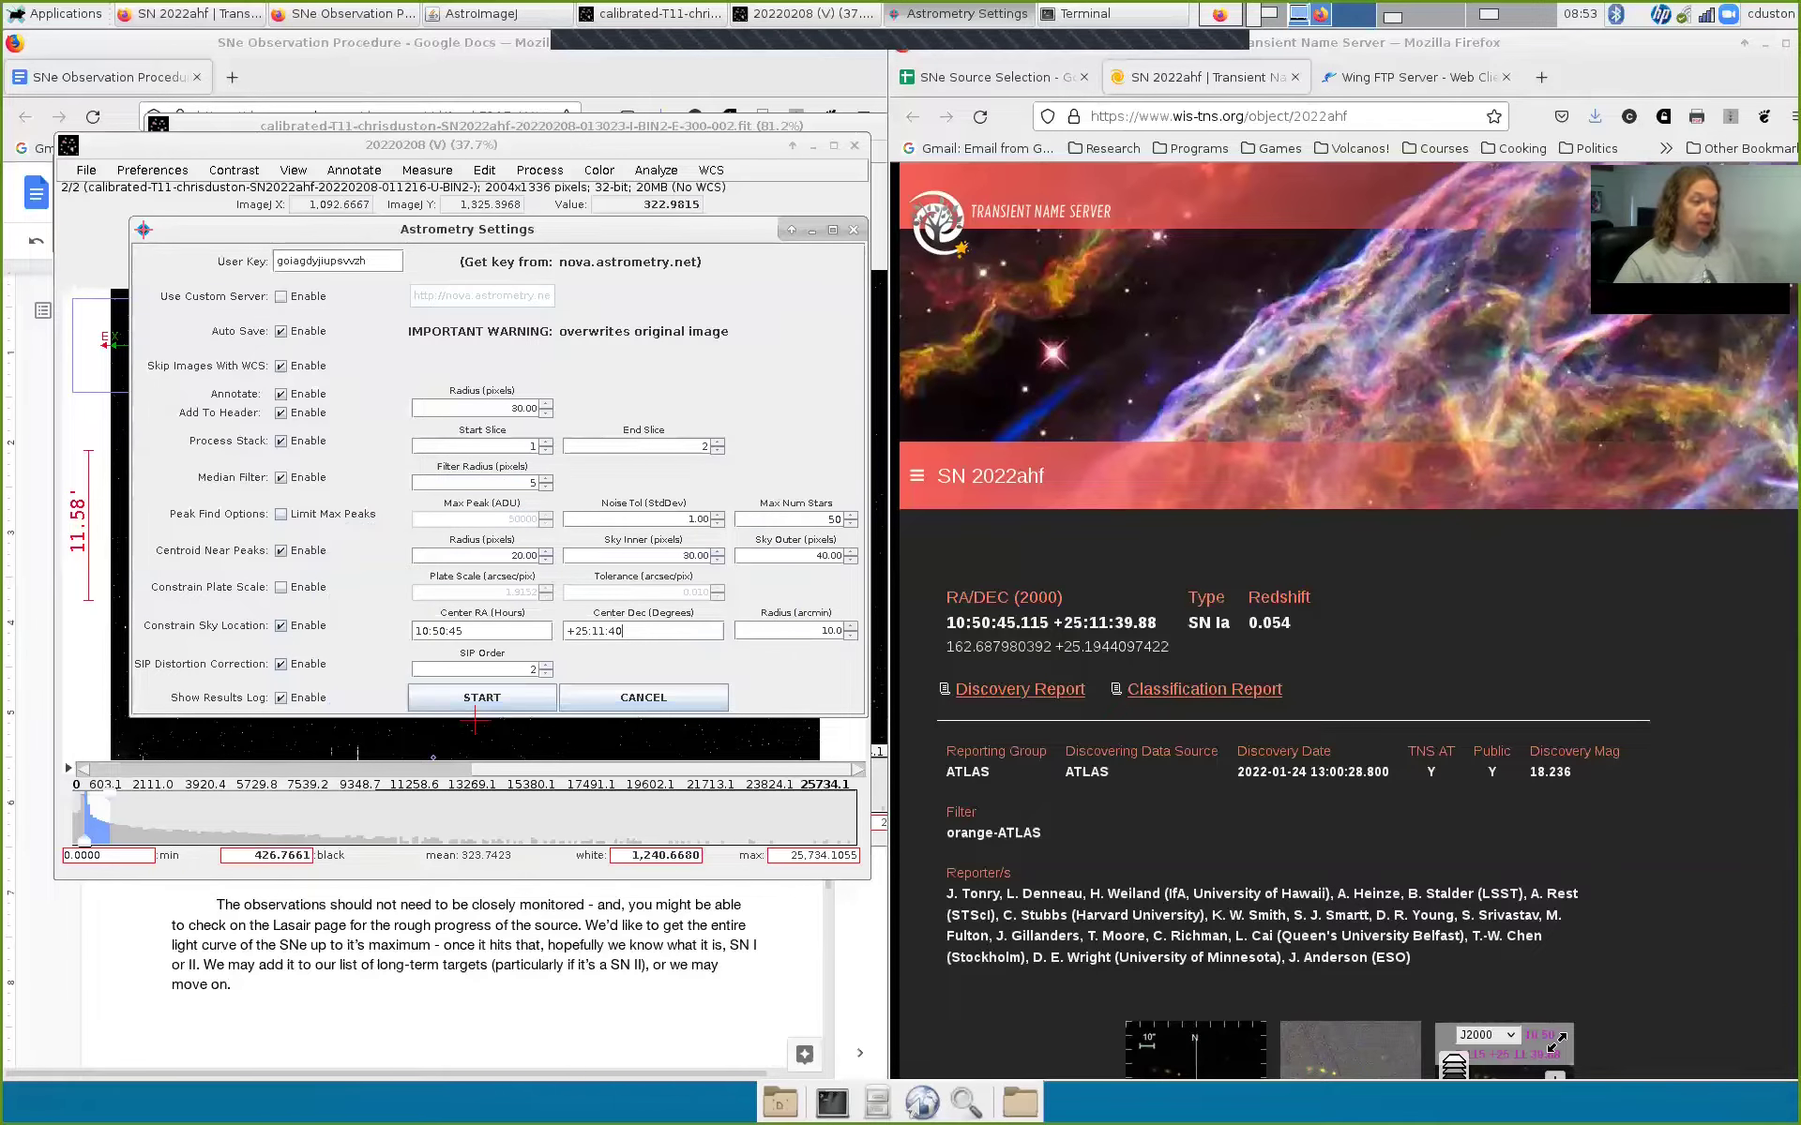
Step: Start the Astrometry.net plate solve with the new sky location, which ends in PLATE SOLVE FAILED
{"action": "left_click", "coordinate": [491, 698]}
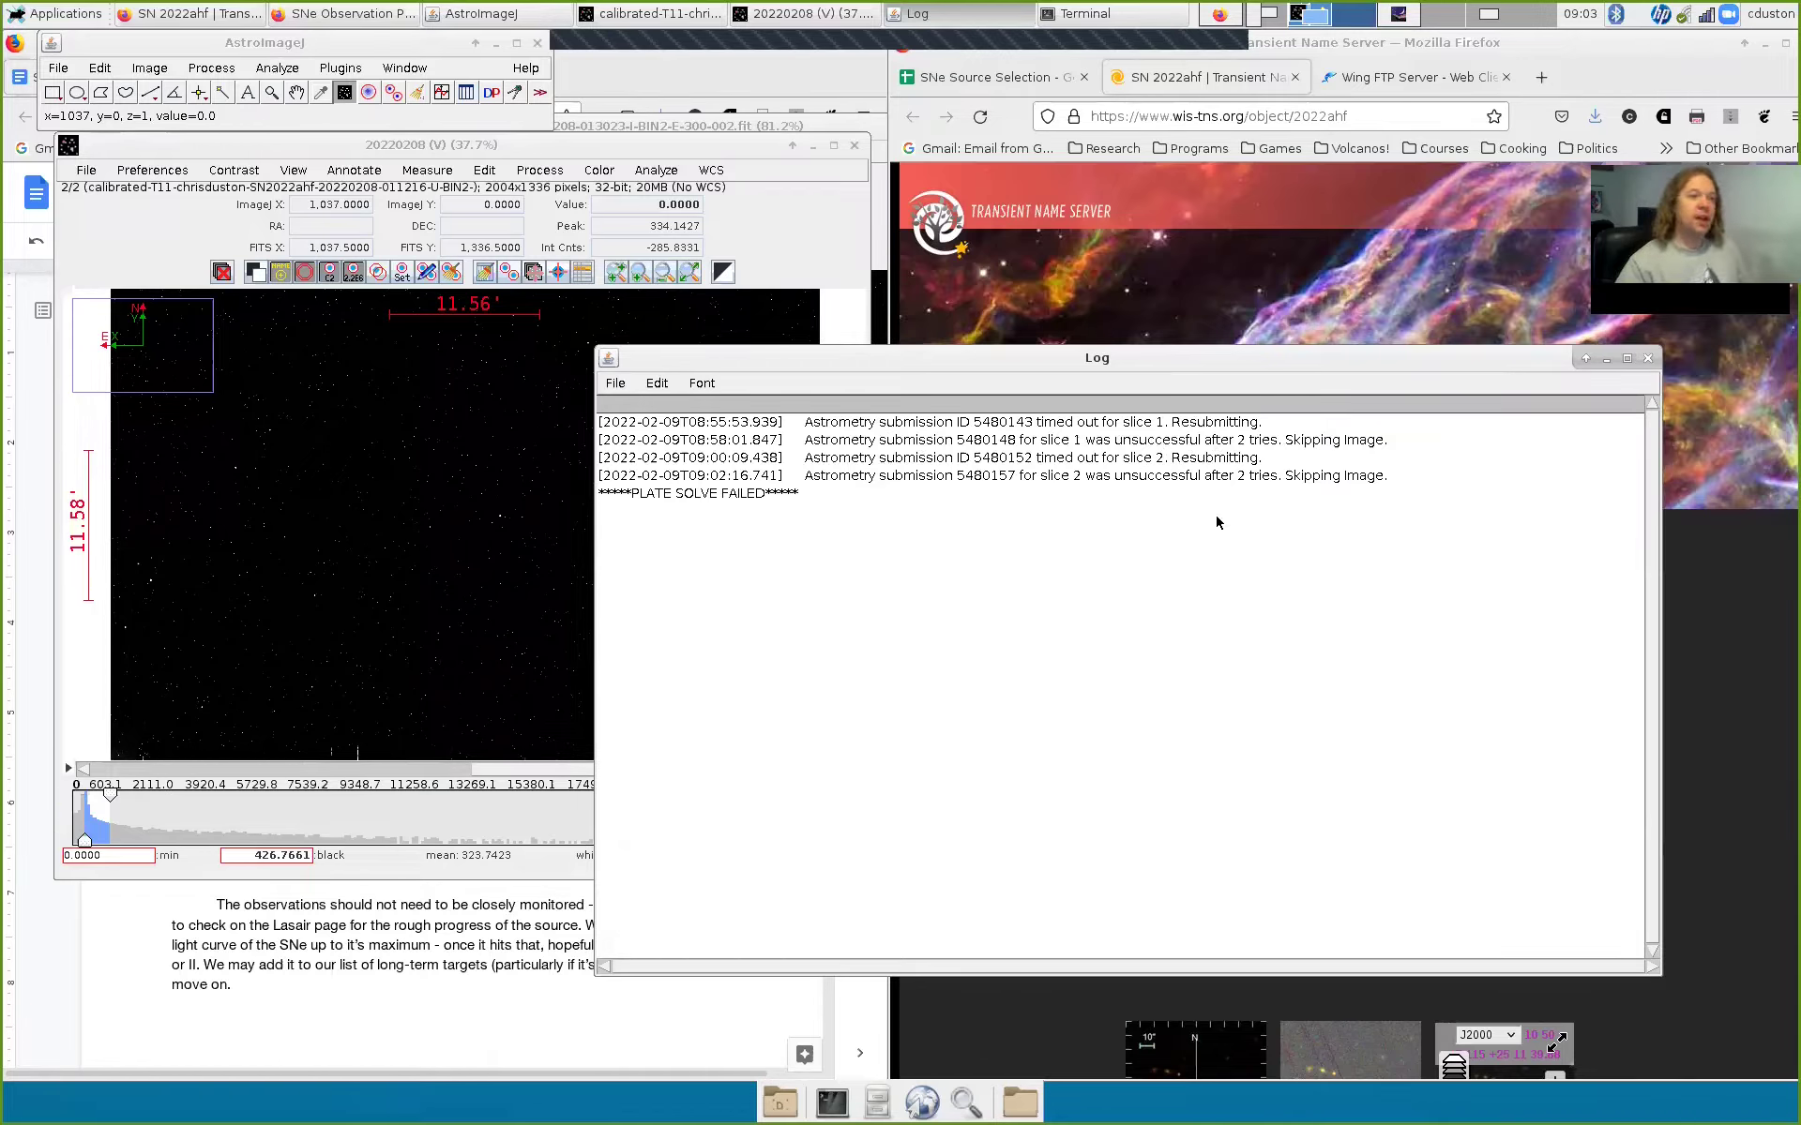
Step: Reopen the Astrometry.net settings, place the dialog right of the image, and show slice 1
{"action": "left_click", "coordinate": [600, 156]}
{"action": "left_click", "coordinate": [710, 170]}
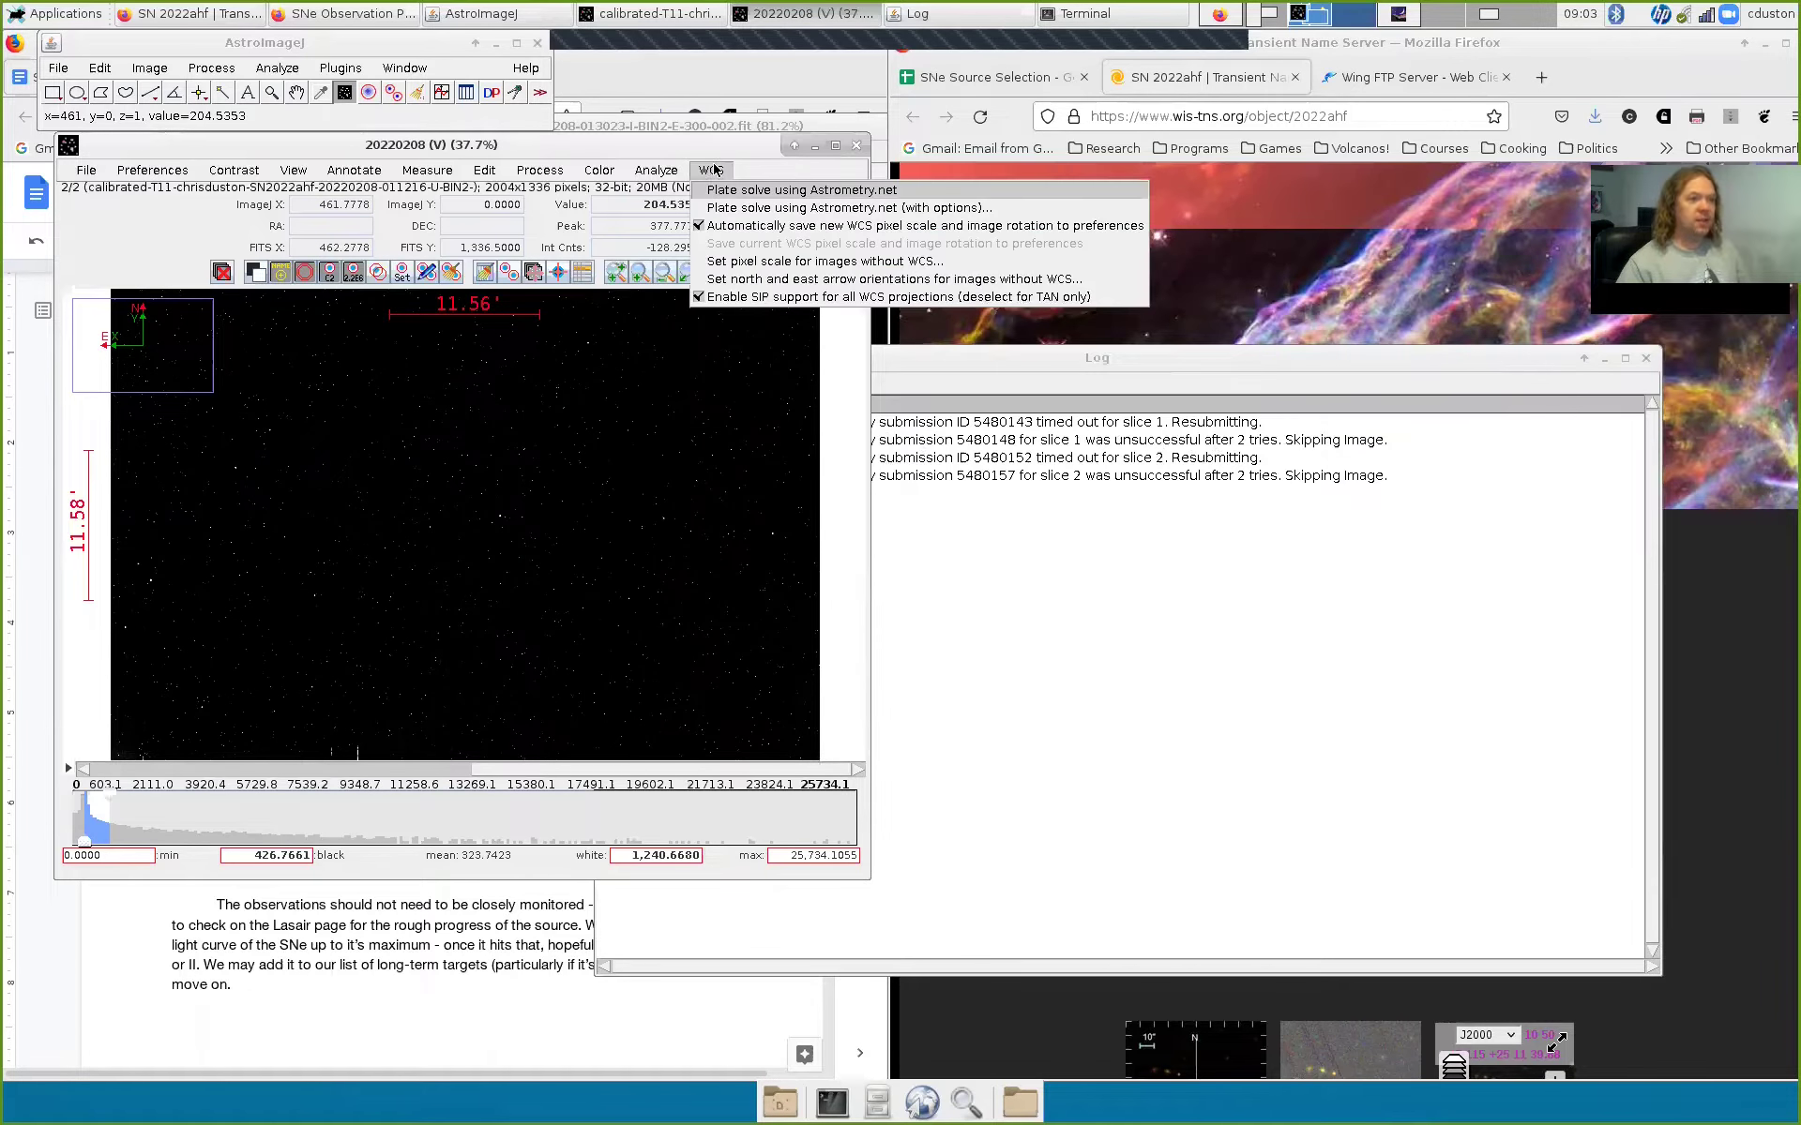
{"action": "left_click", "coordinate": [750, 209]}
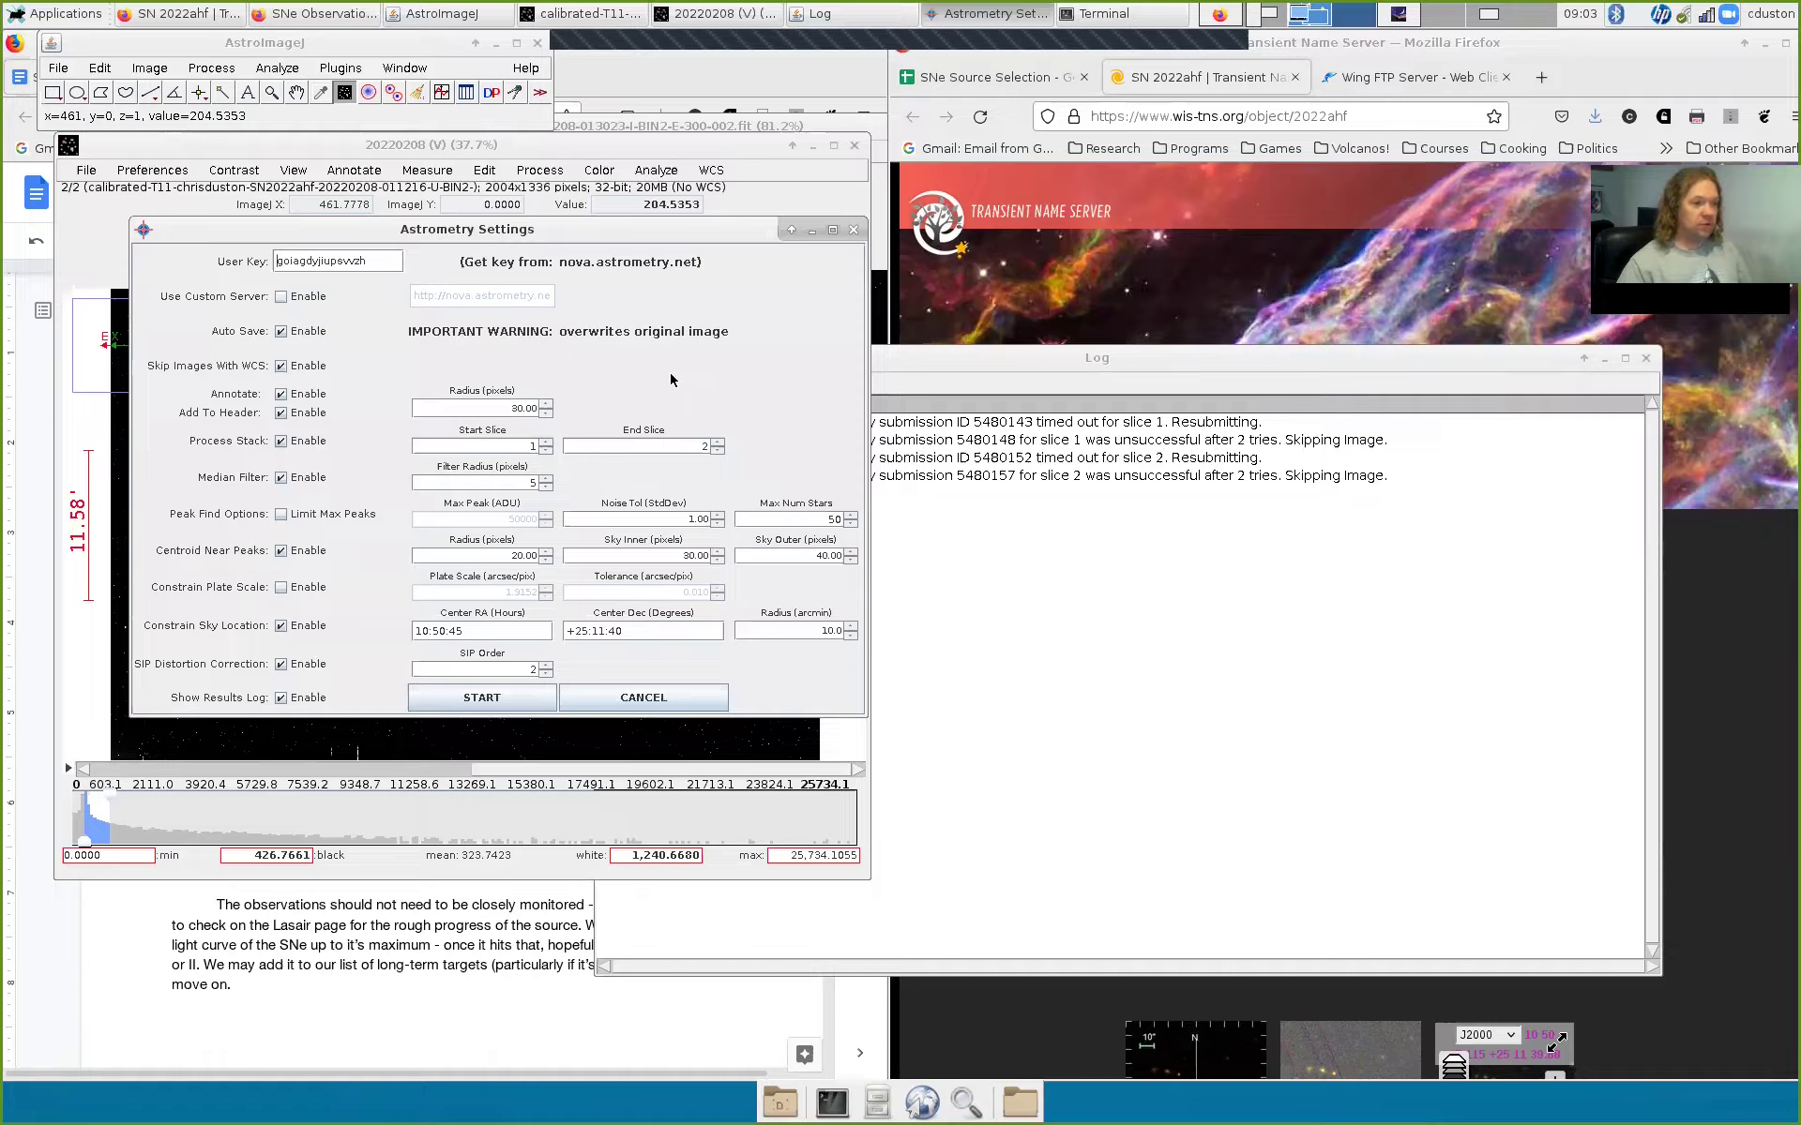
{"action": "left_click", "coordinate": [1507, 45]}
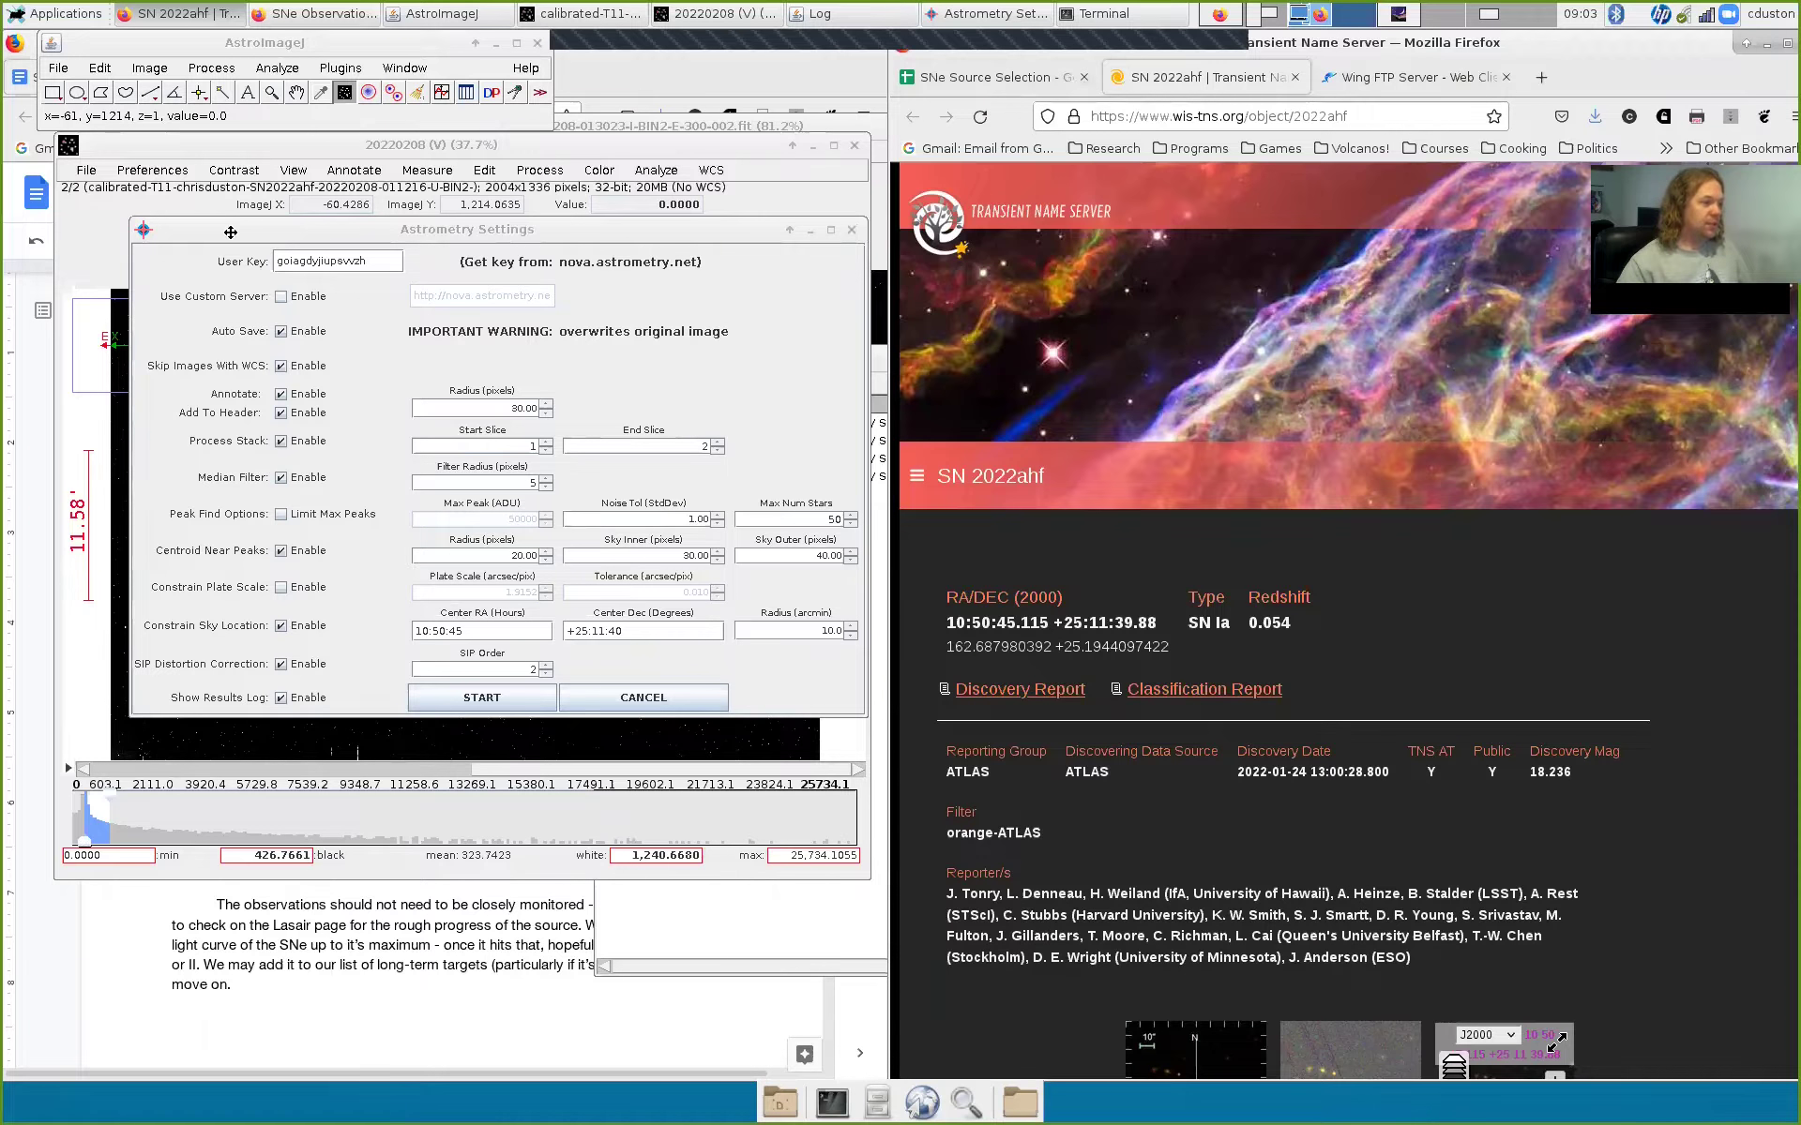
{"action": "left_click_drag", "start_coordinate": [230, 231], "coordinate": [996, 496]}
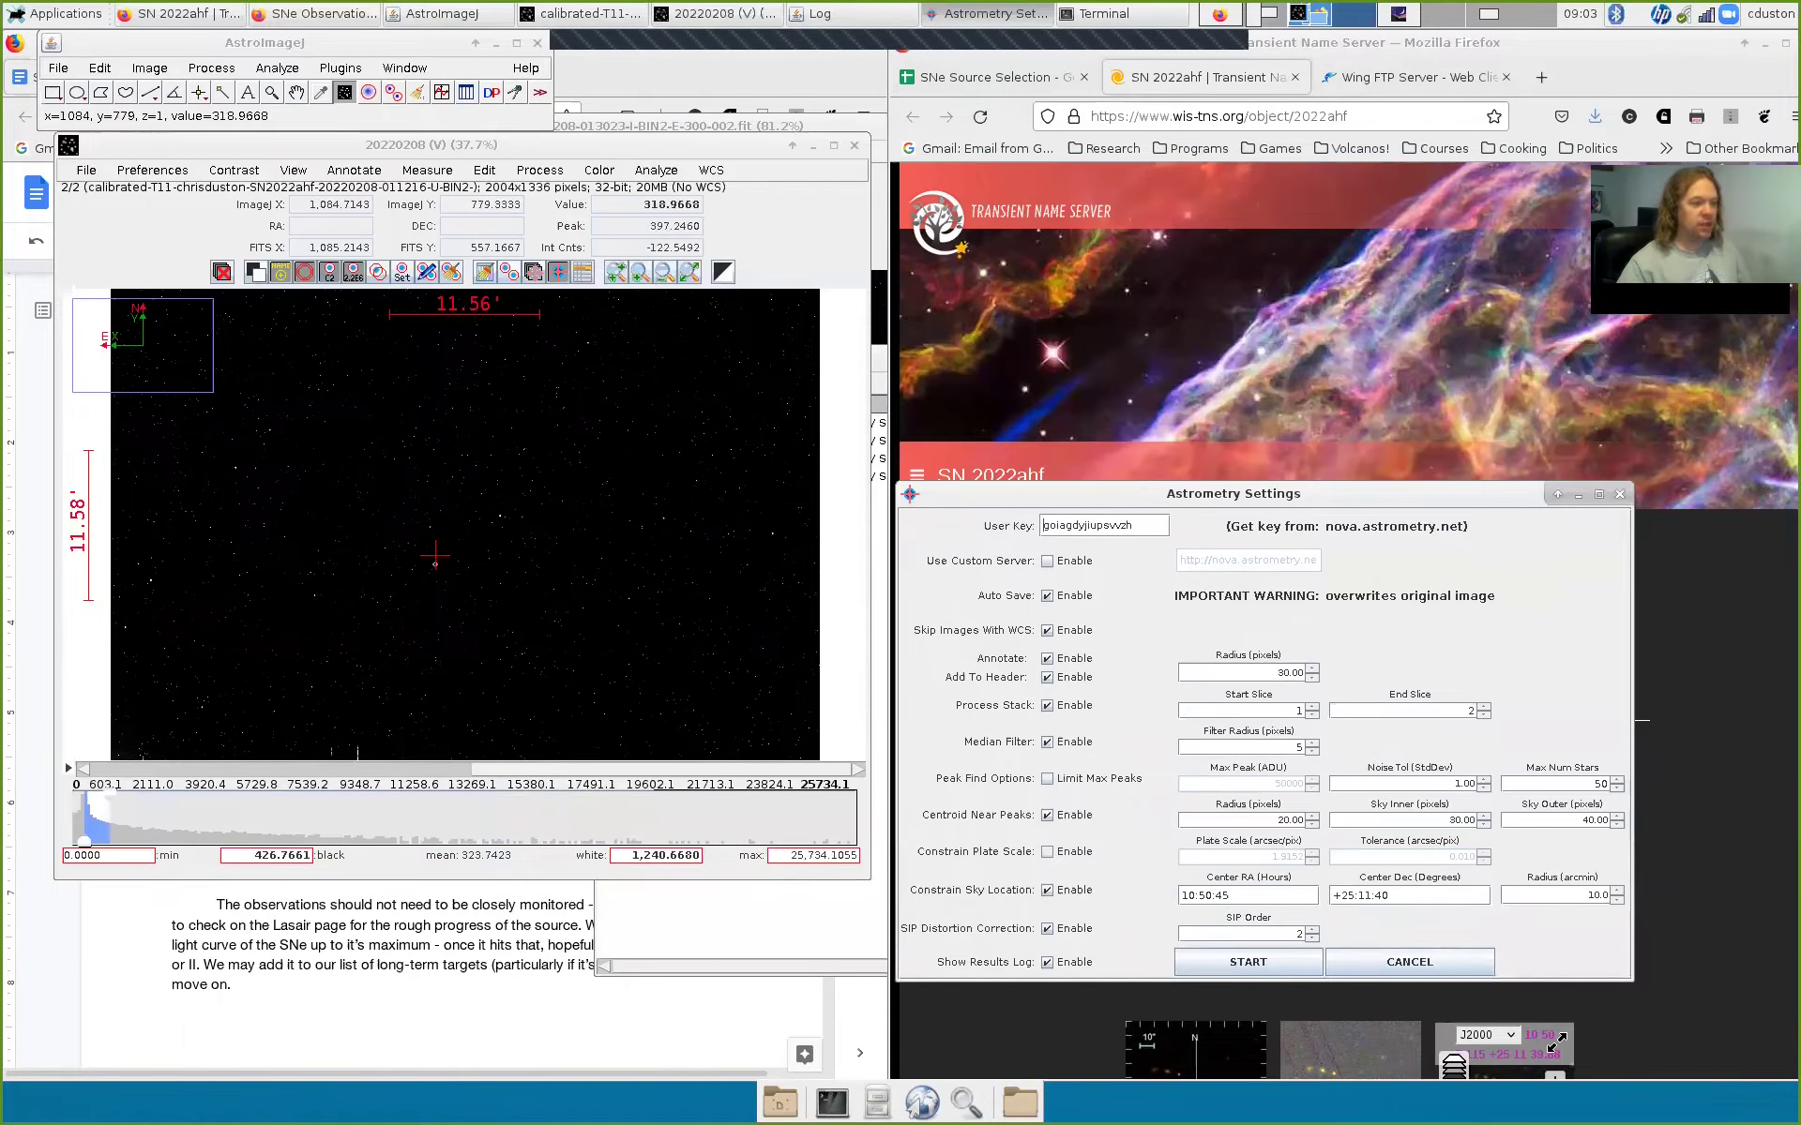
{"action": "left_click", "coordinate": [82, 768]}
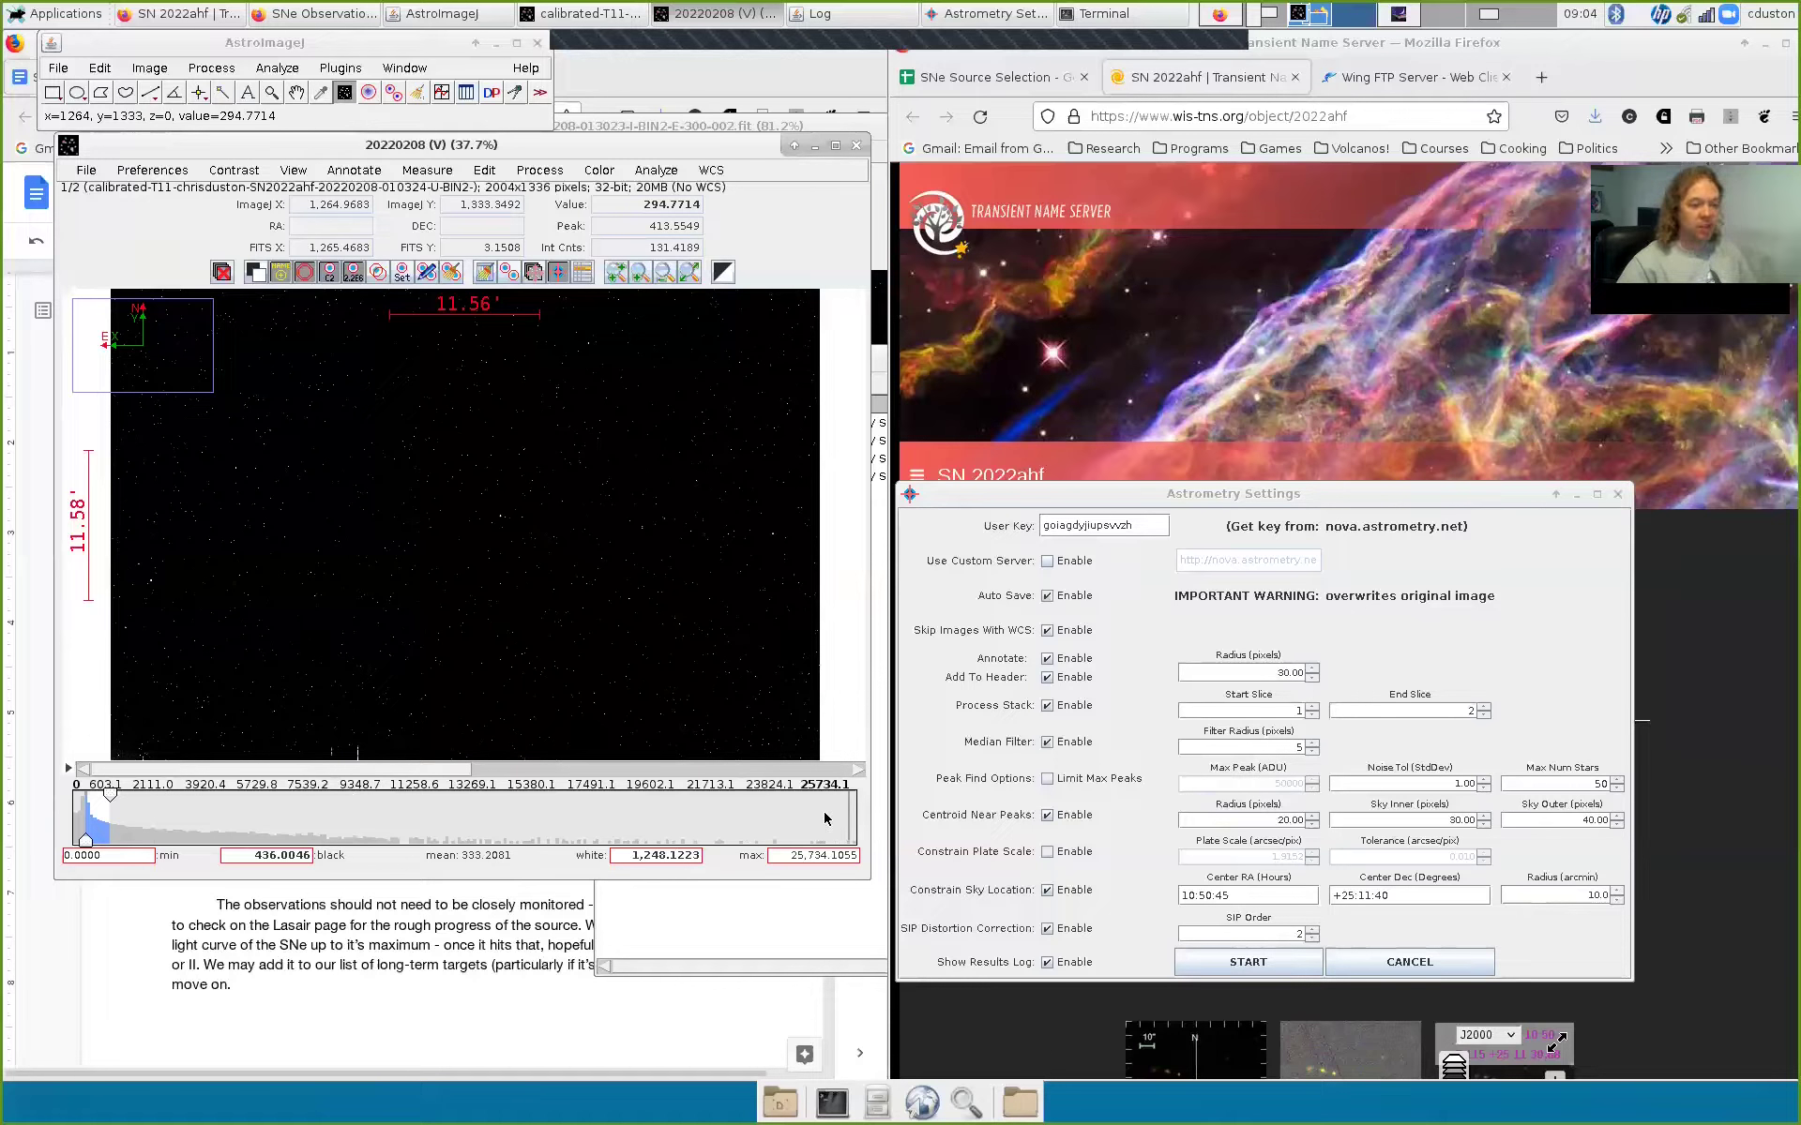
Step: Enable the Max Peak limit and zoom into the star field to inspect star brightness and crowding
{"action": "left_click", "coordinate": [1046, 779]}
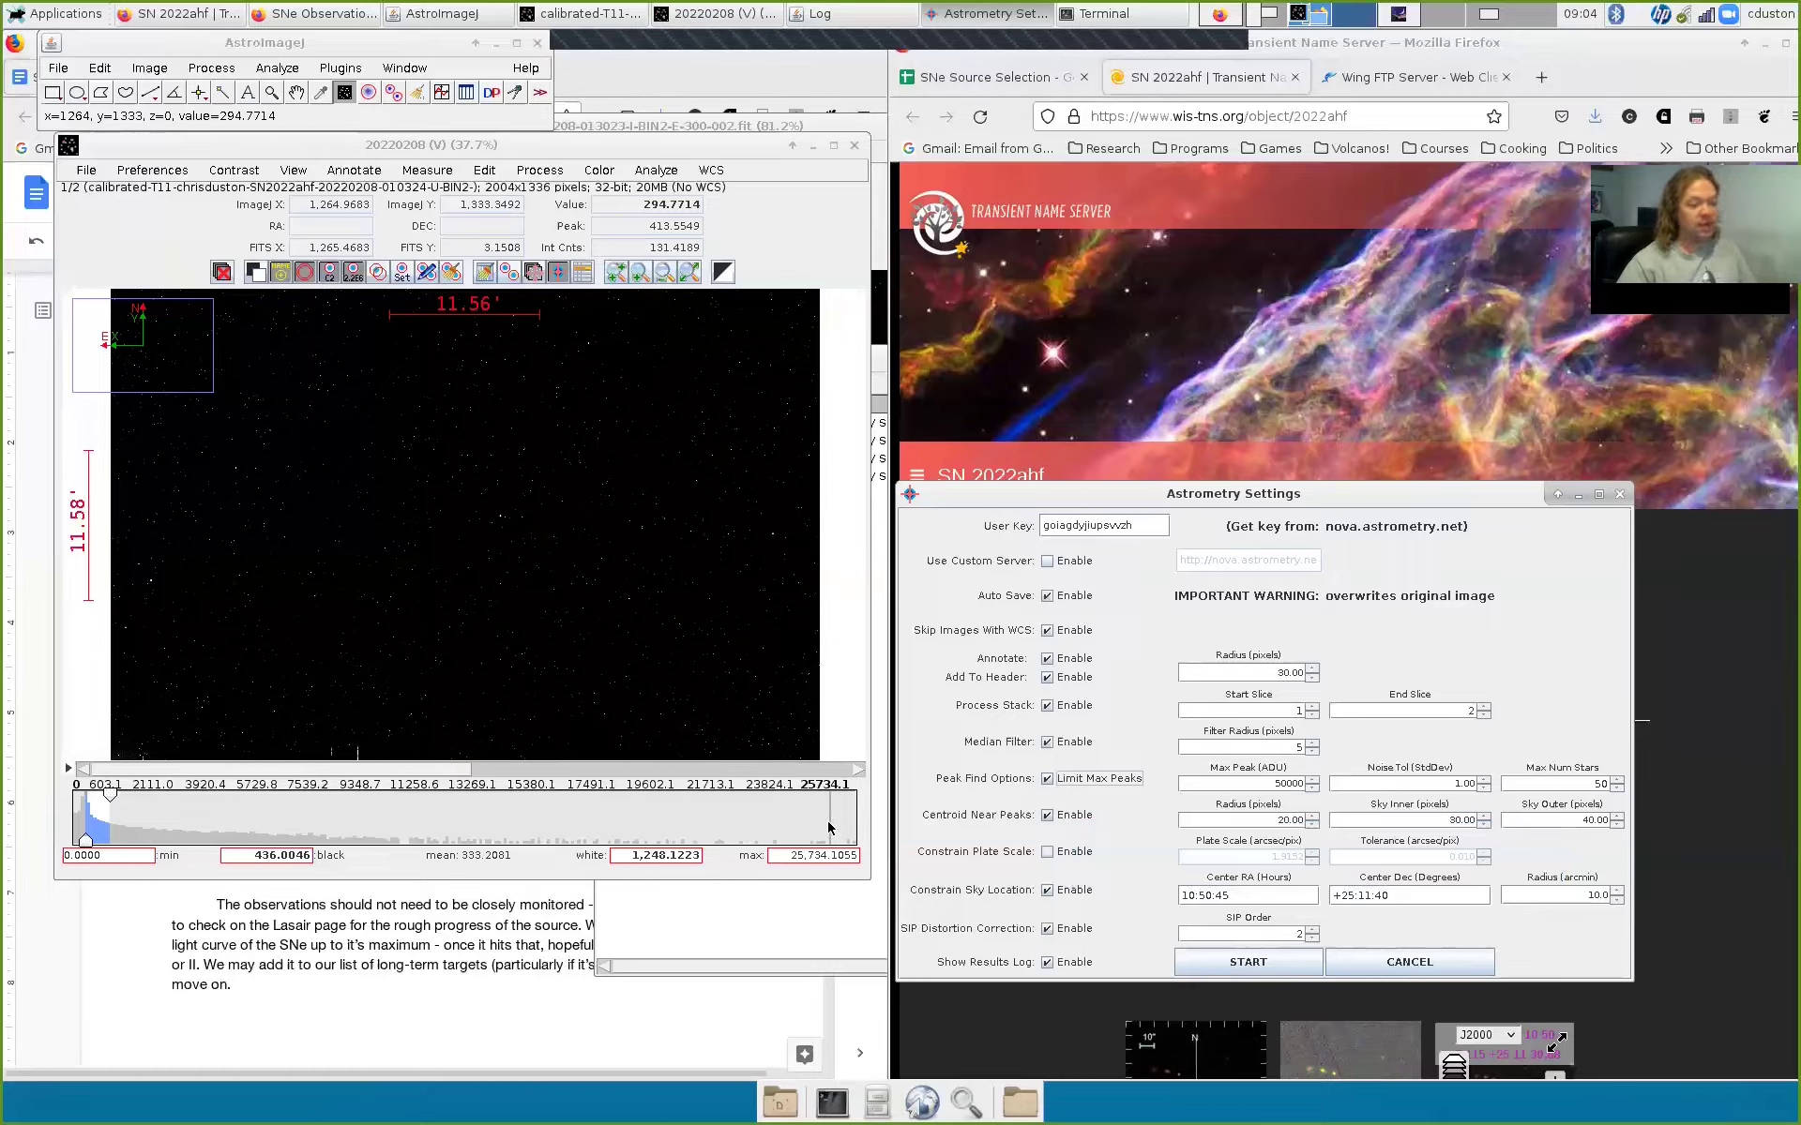
{"action": "scroll", "coordinate": [484, 488], "scroll_direction": "up", "scroll_amount": 4}
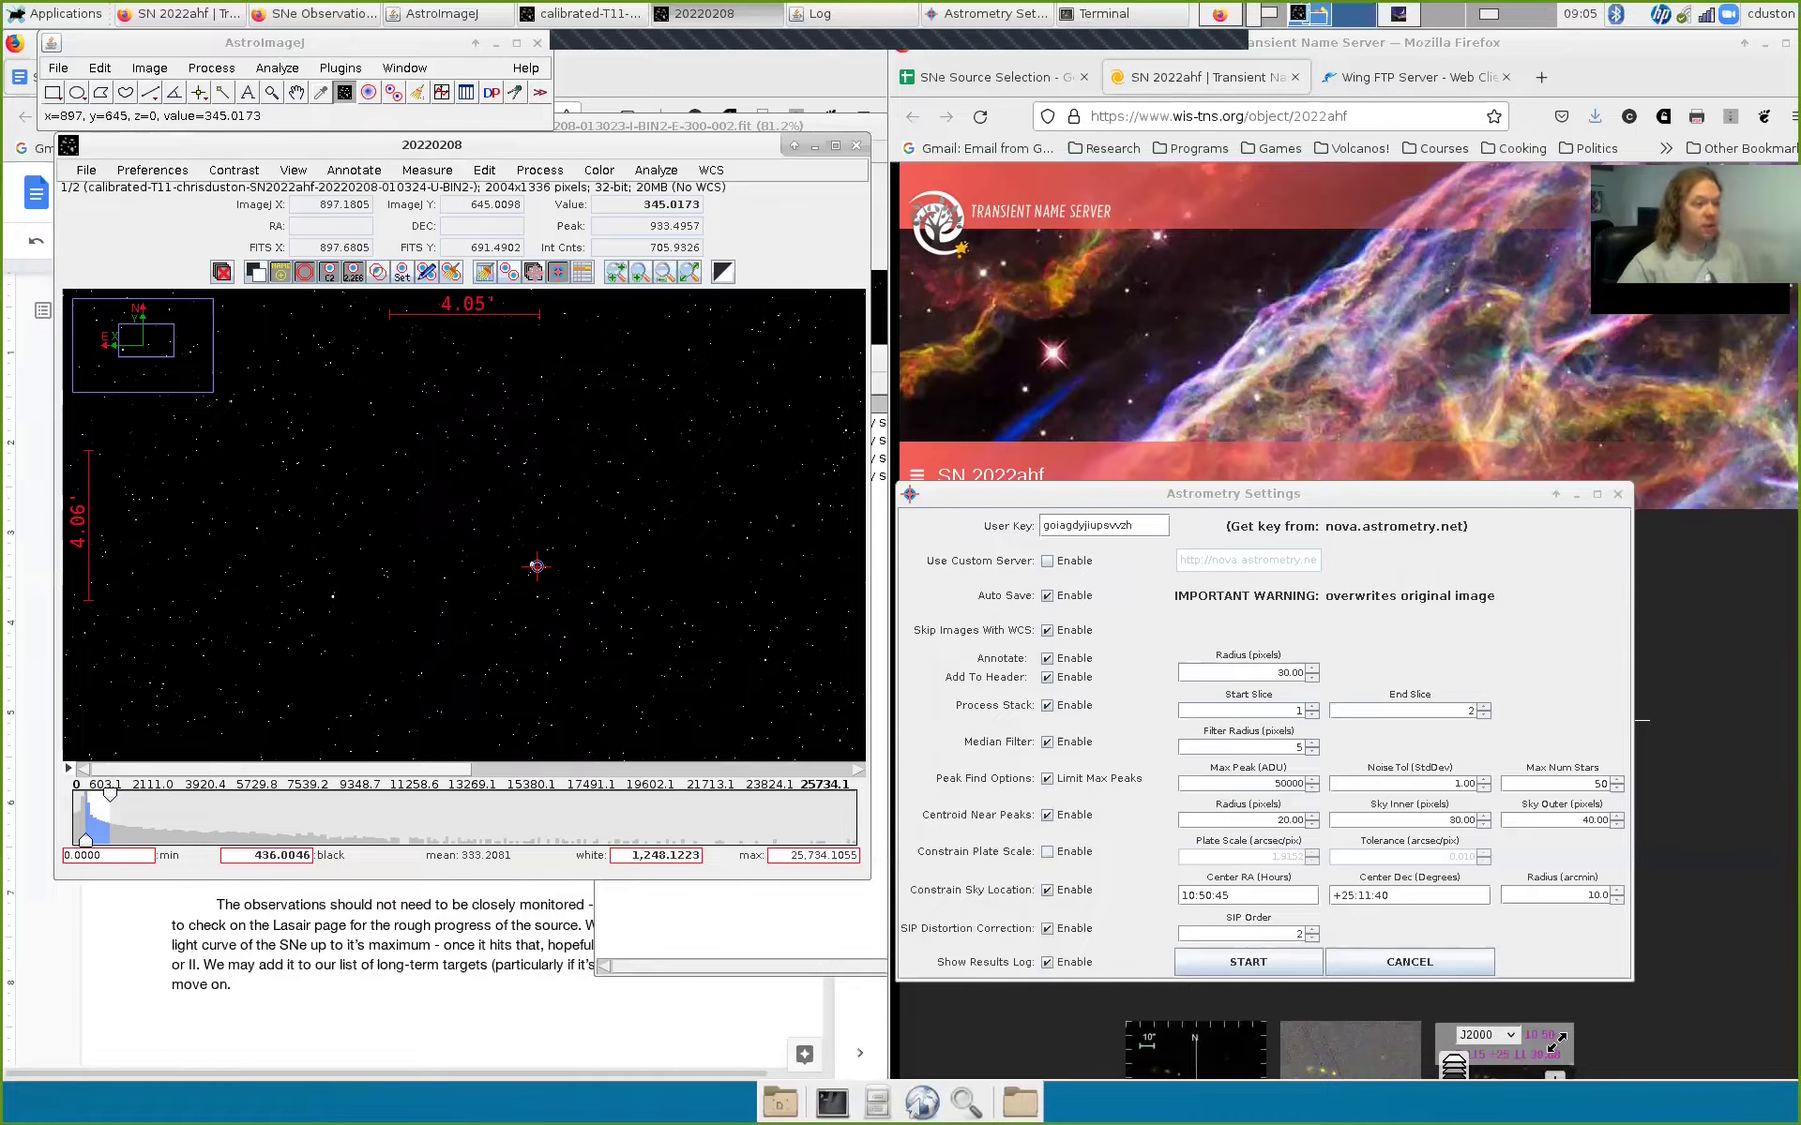
{"action": "scroll", "coordinate": [605, 609], "scroll_direction": "down", "scroll_amount": 4}
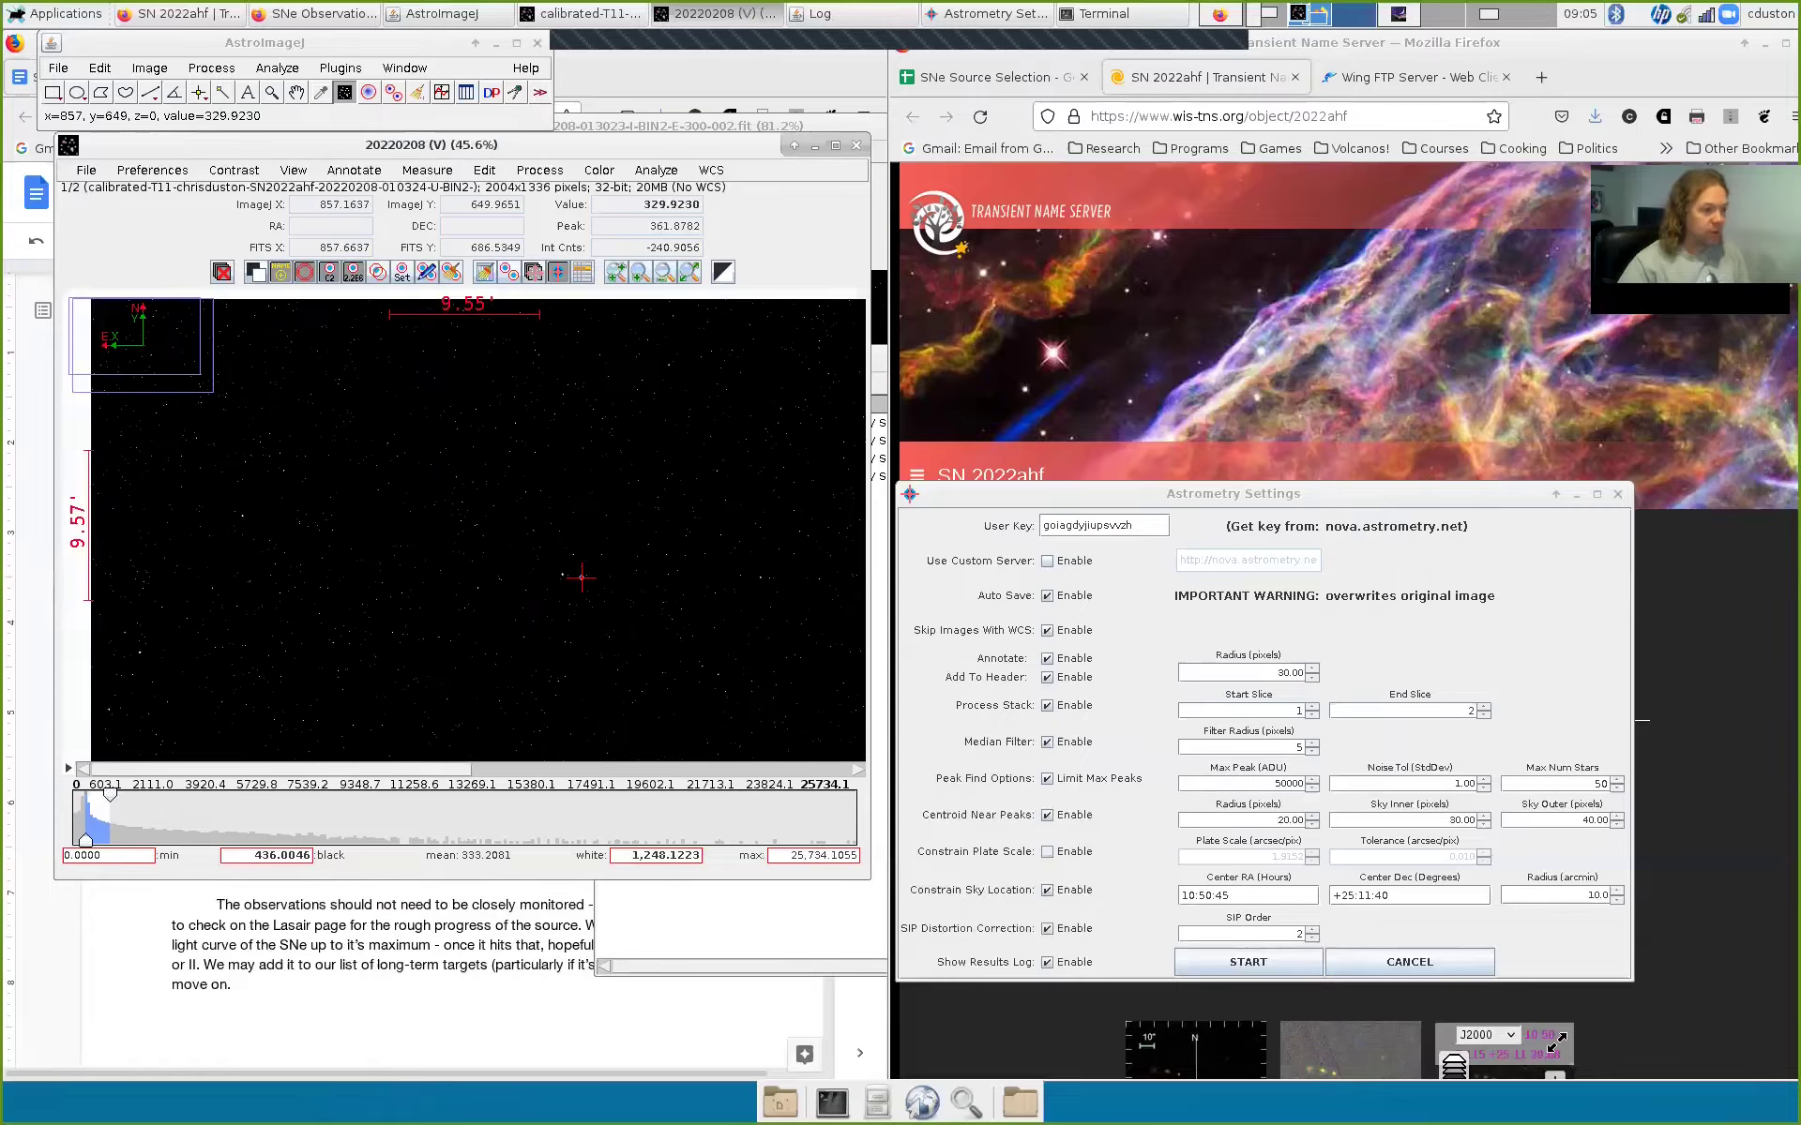
{"action": "scroll", "coordinate": [608, 614], "scroll_direction": "up", "scroll_amount": 4}
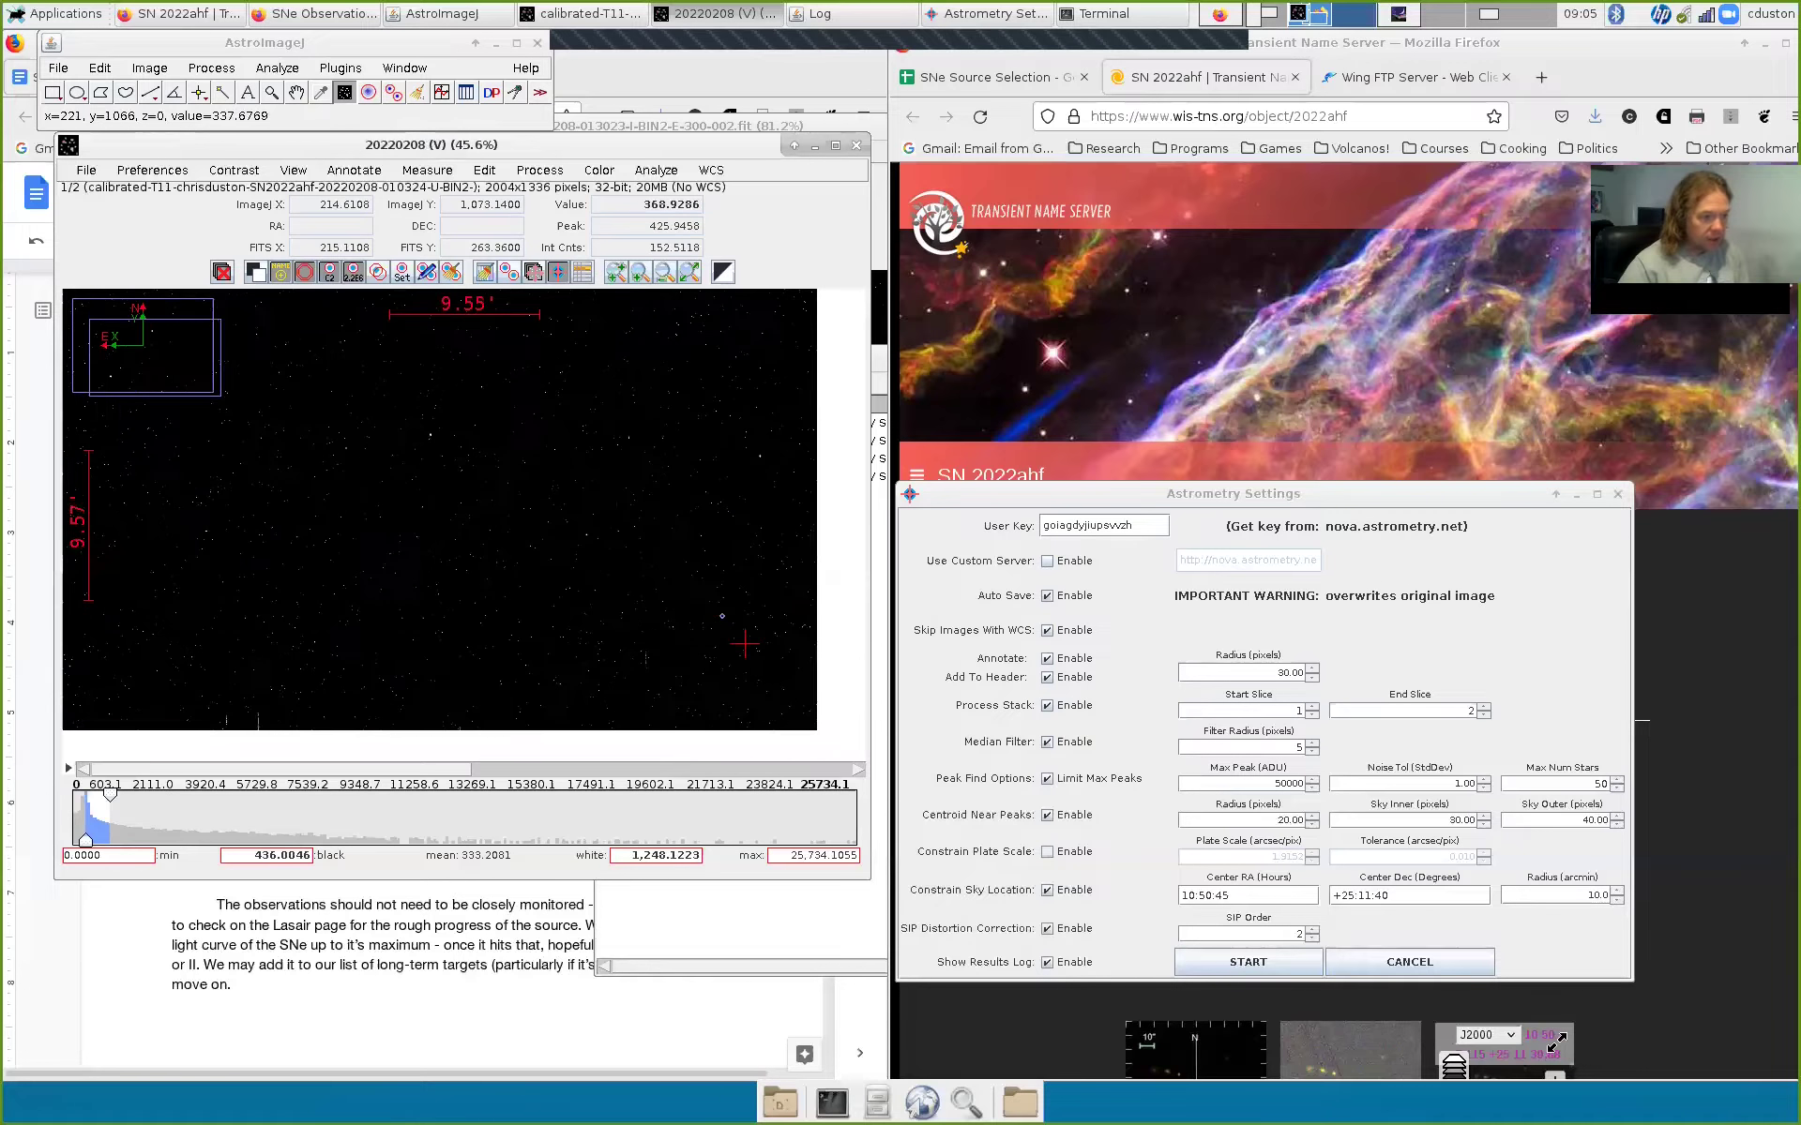
{"action": "scroll", "coordinate": [502, 499], "scroll_direction": "up", "scroll_amount": 6}
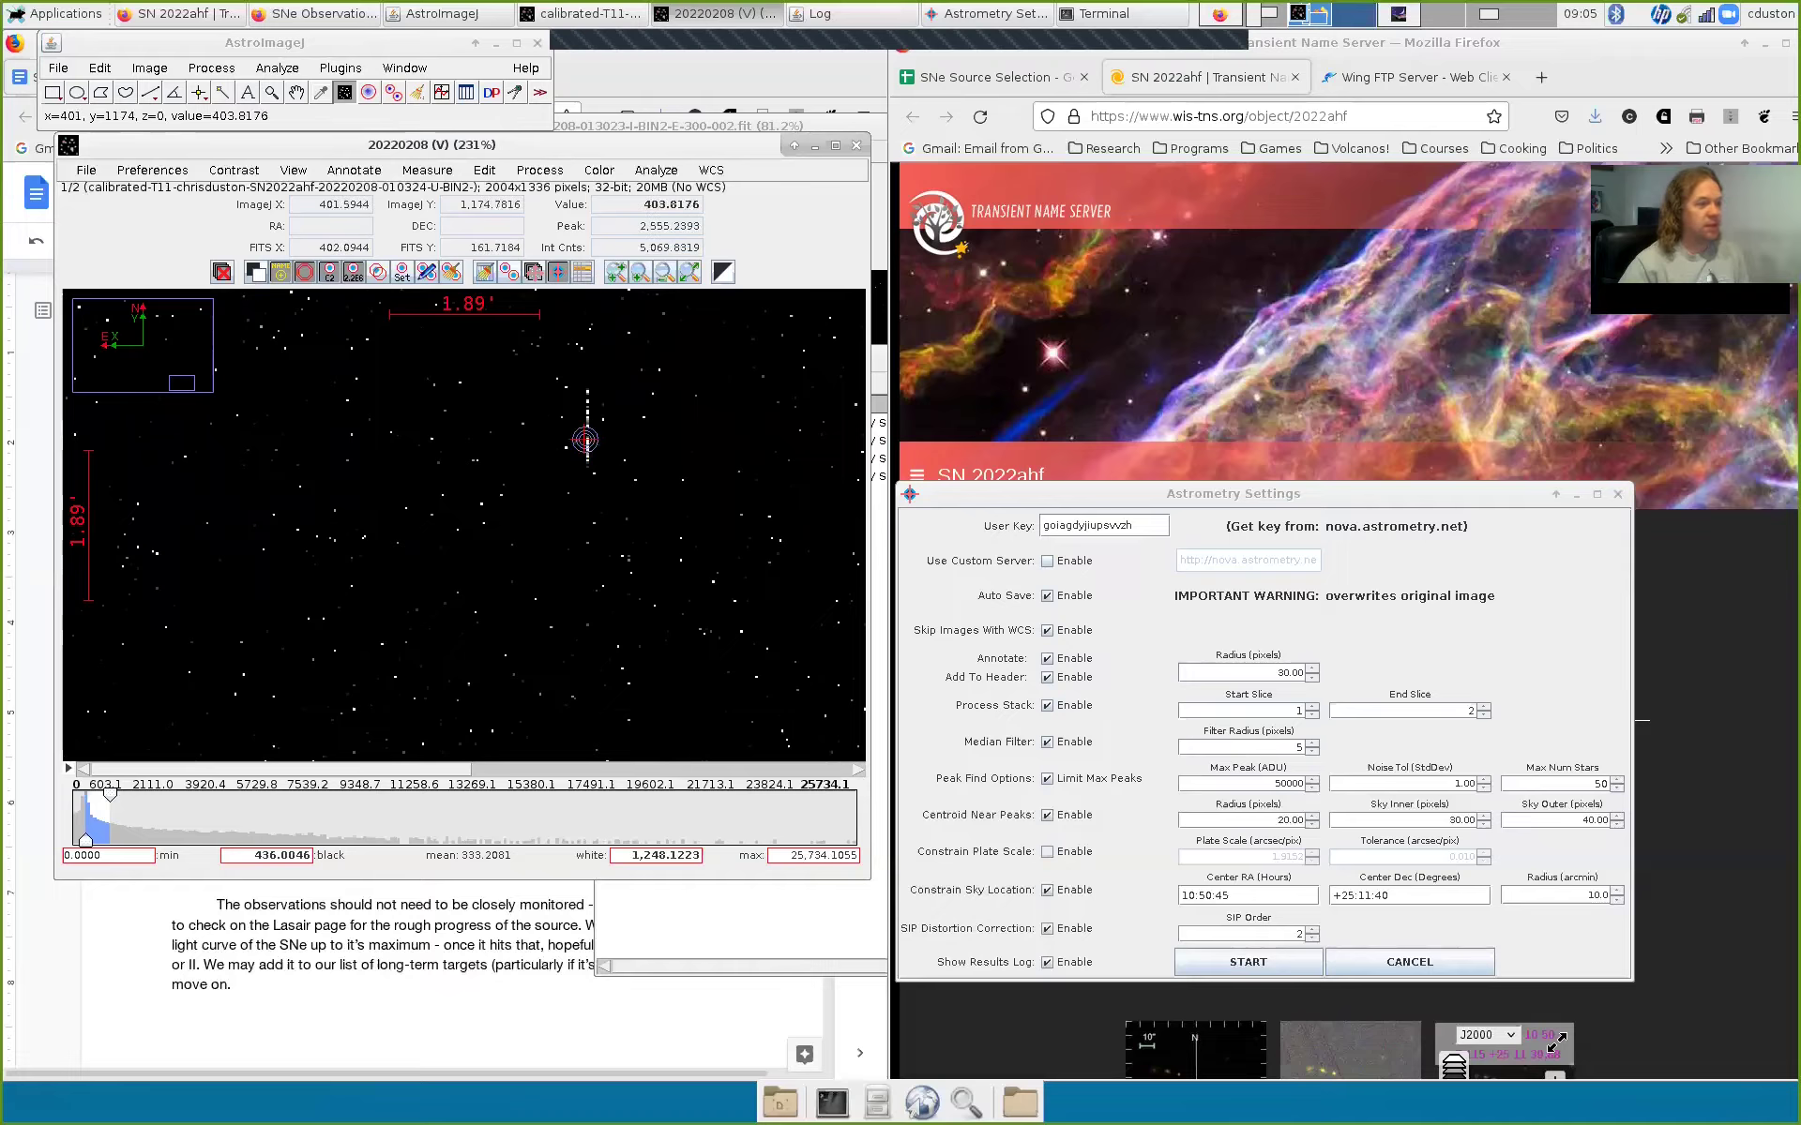
{"action": "scroll", "coordinate": [492, 509], "scroll_direction": "down", "scroll_amount": 4}
{"action": "left_click_drag", "start_coordinate": [419, 519], "coordinate": [339, 728]}
{"action": "scroll", "coordinate": [340, 728], "scroll_direction": "up", "scroll_amount": 3}
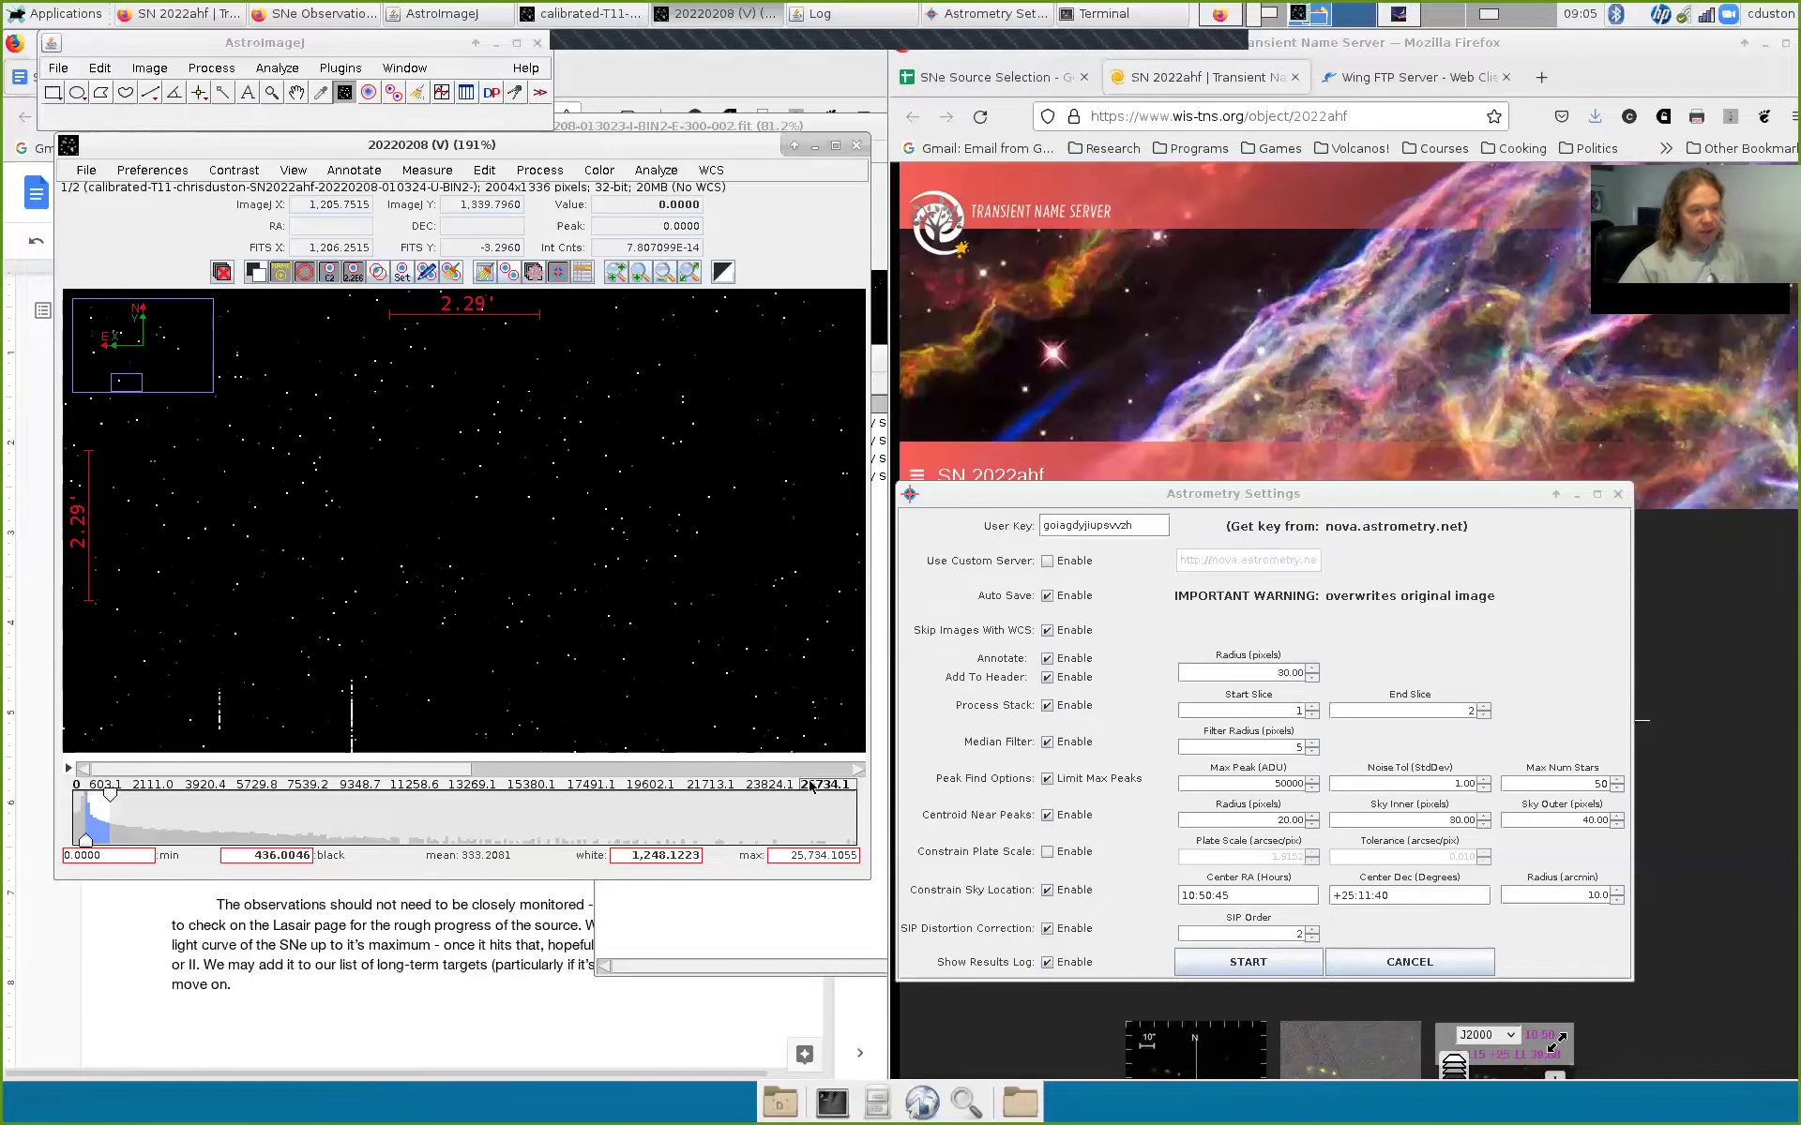
Step: Set Max Peak to 25000 and keep the Median Filter enabled with radius 2
{"action": "double_click", "coordinate": [1266, 787]}
{"action": "type", "text": "250"}
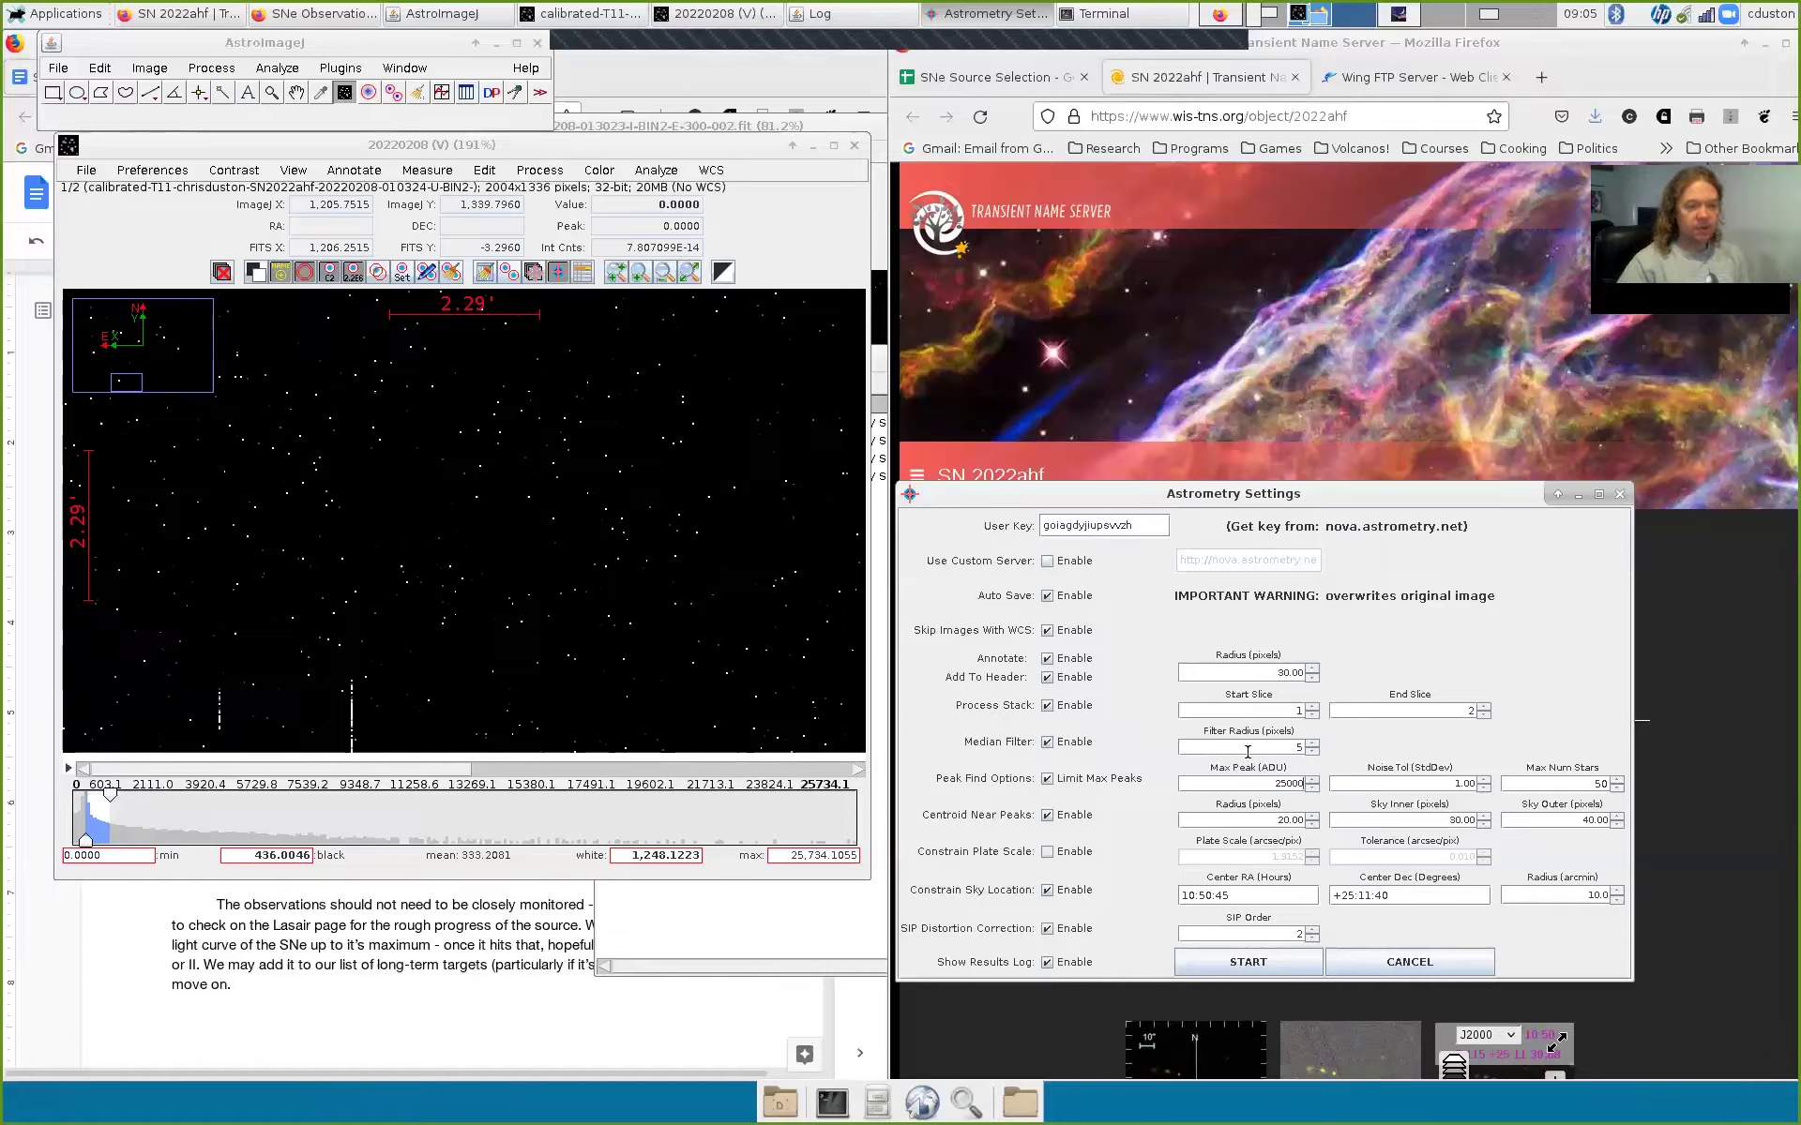
{"action": "left_click", "coordinate": [1047, 743]}
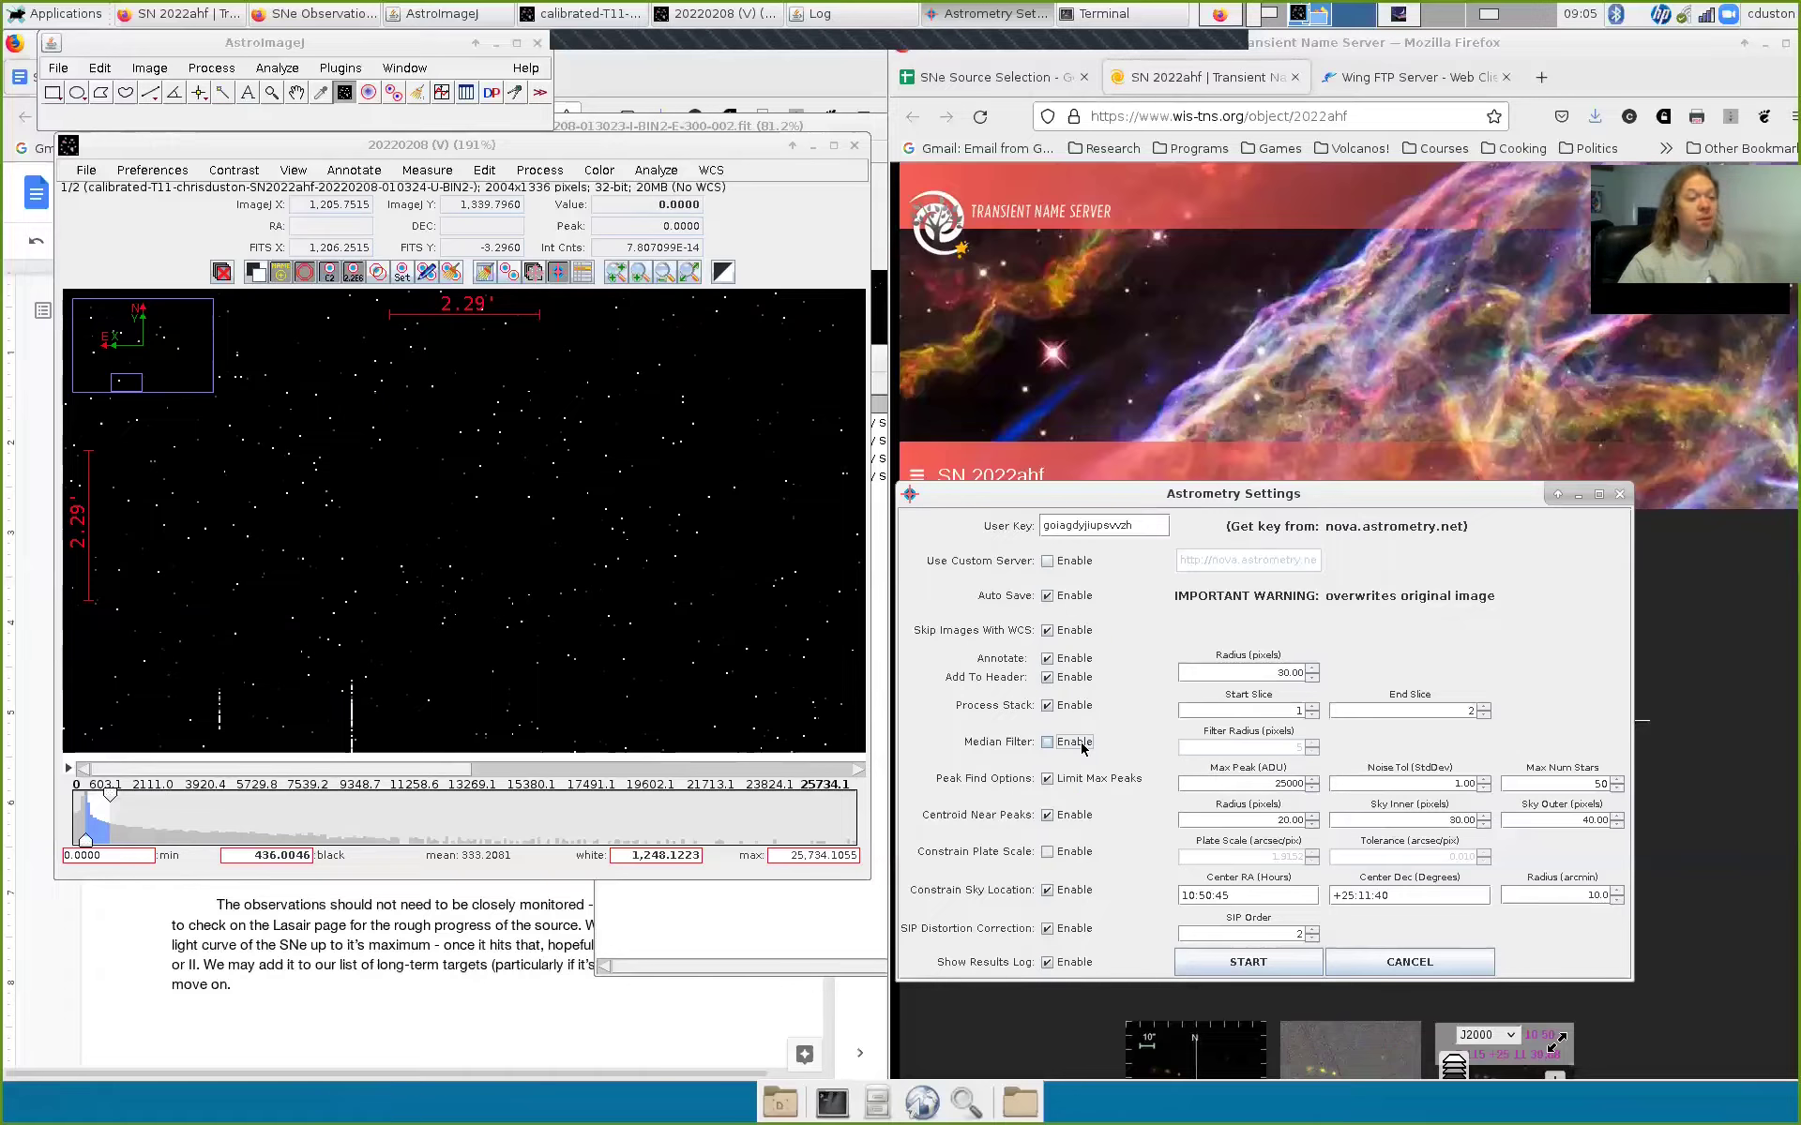
{"action": "left_click", "coordinate": [1076, 743]}
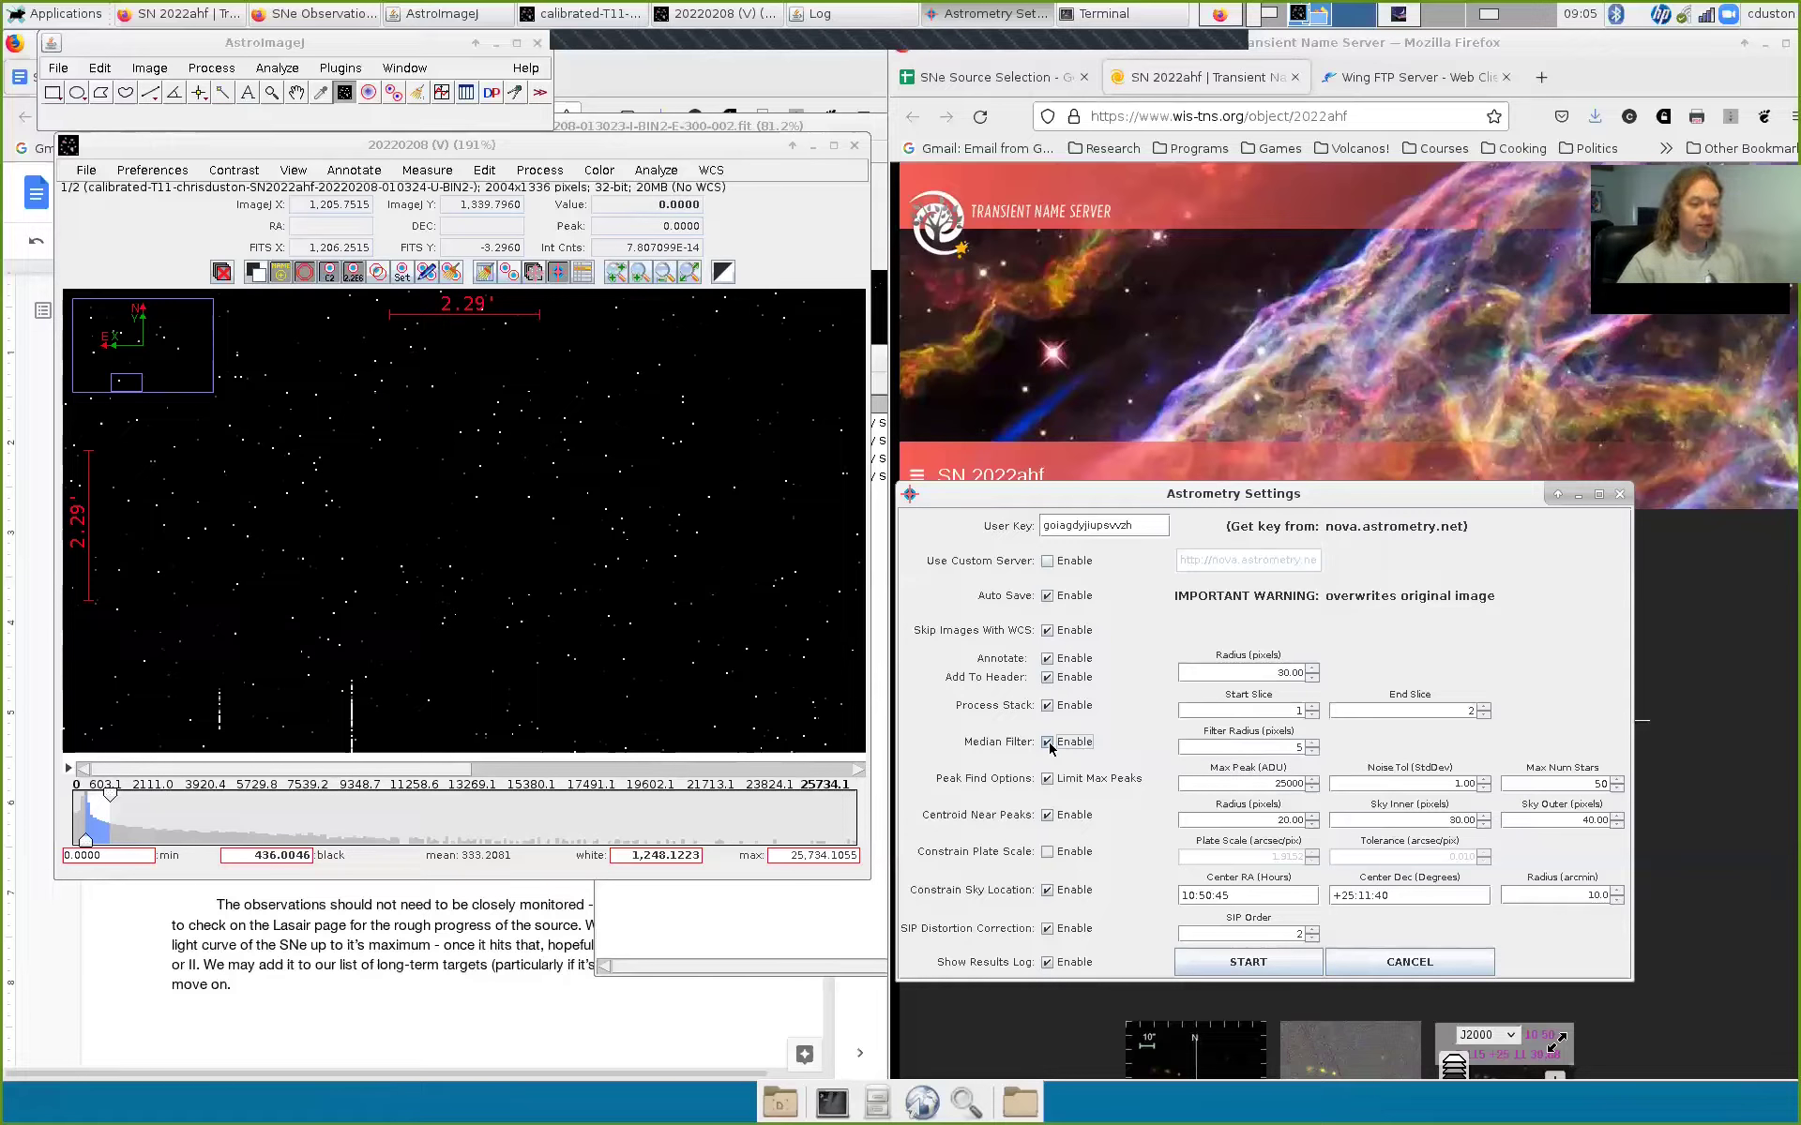
{"action": "left_click", "coordinate": [1311, 752]}
{"action": "left_click", "coordinate": [1311, 751]}
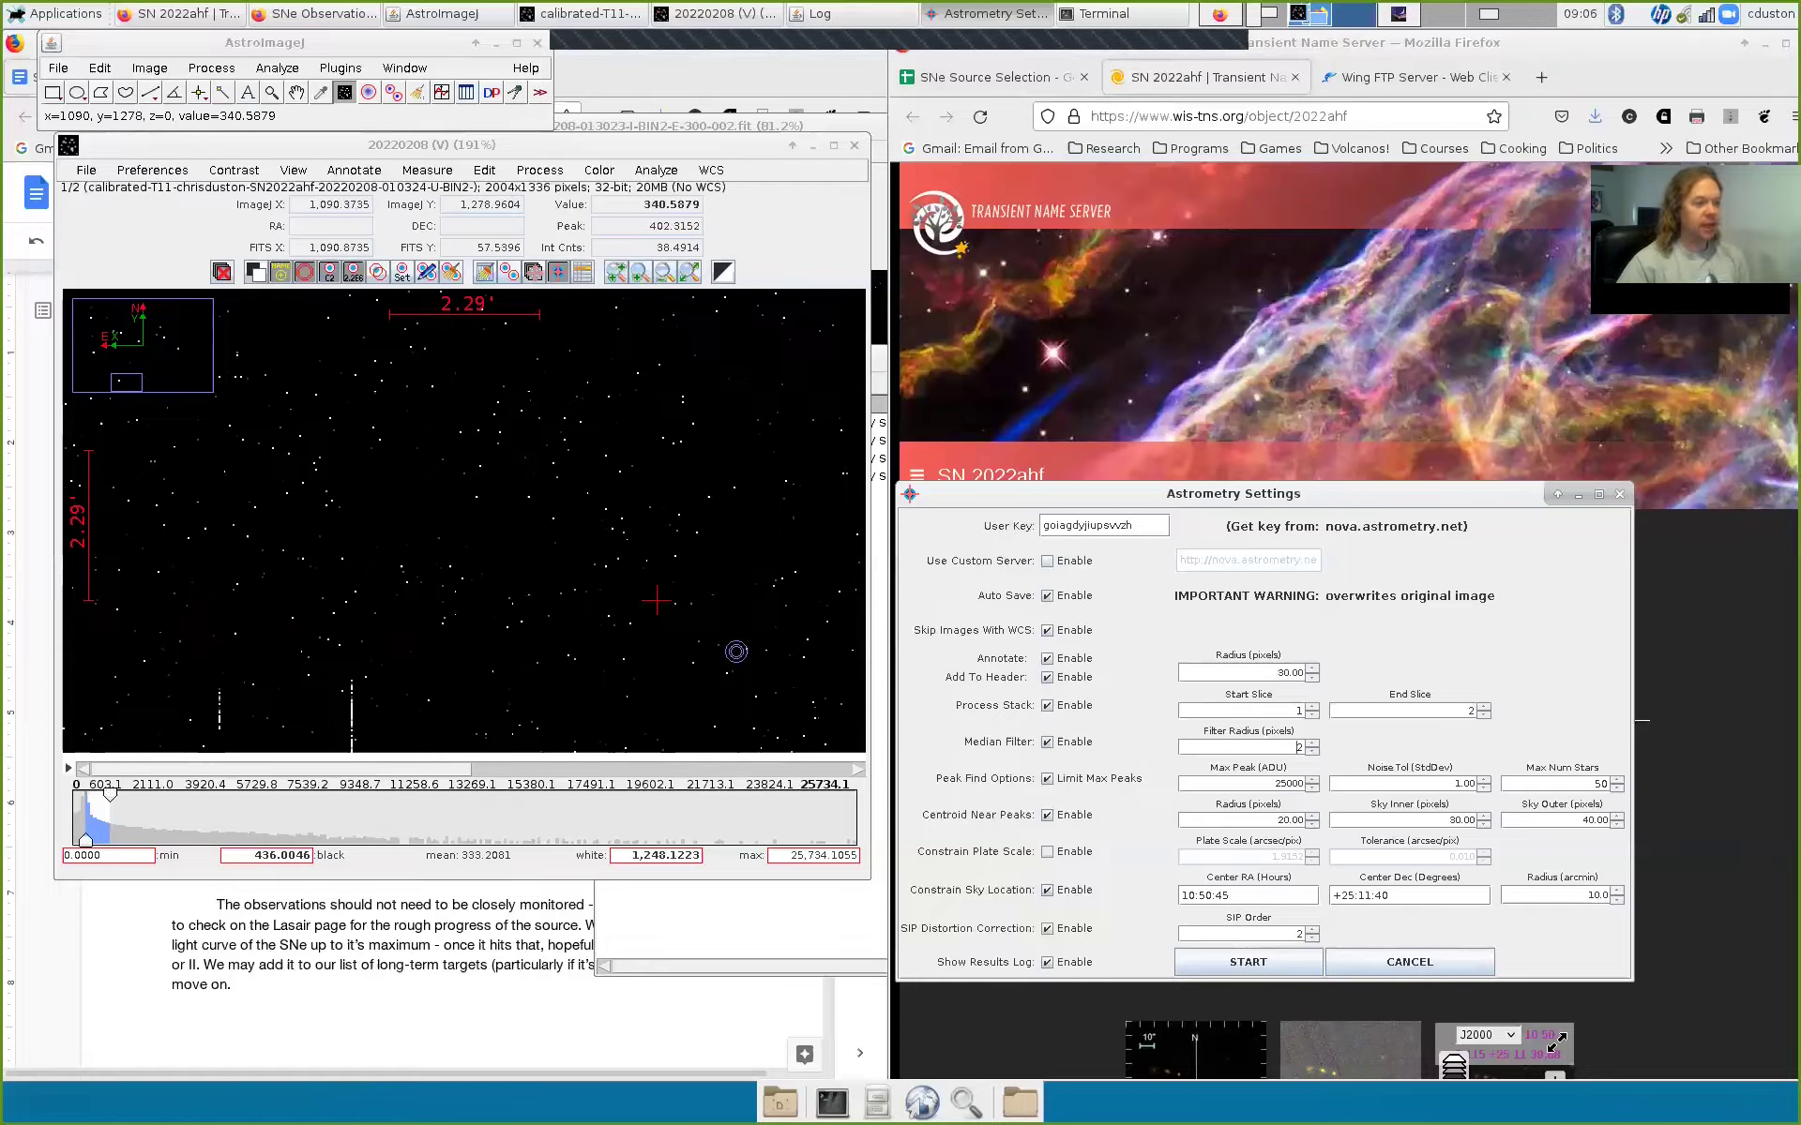
{"action": "scroll", "coordinate": [736, 643], "scroll_direction": "down", "scroll_amount": 3}
{"action": "scroll", "coordinate": [511, 497], "scroll_direction": "down", "scroll_amount": 3}
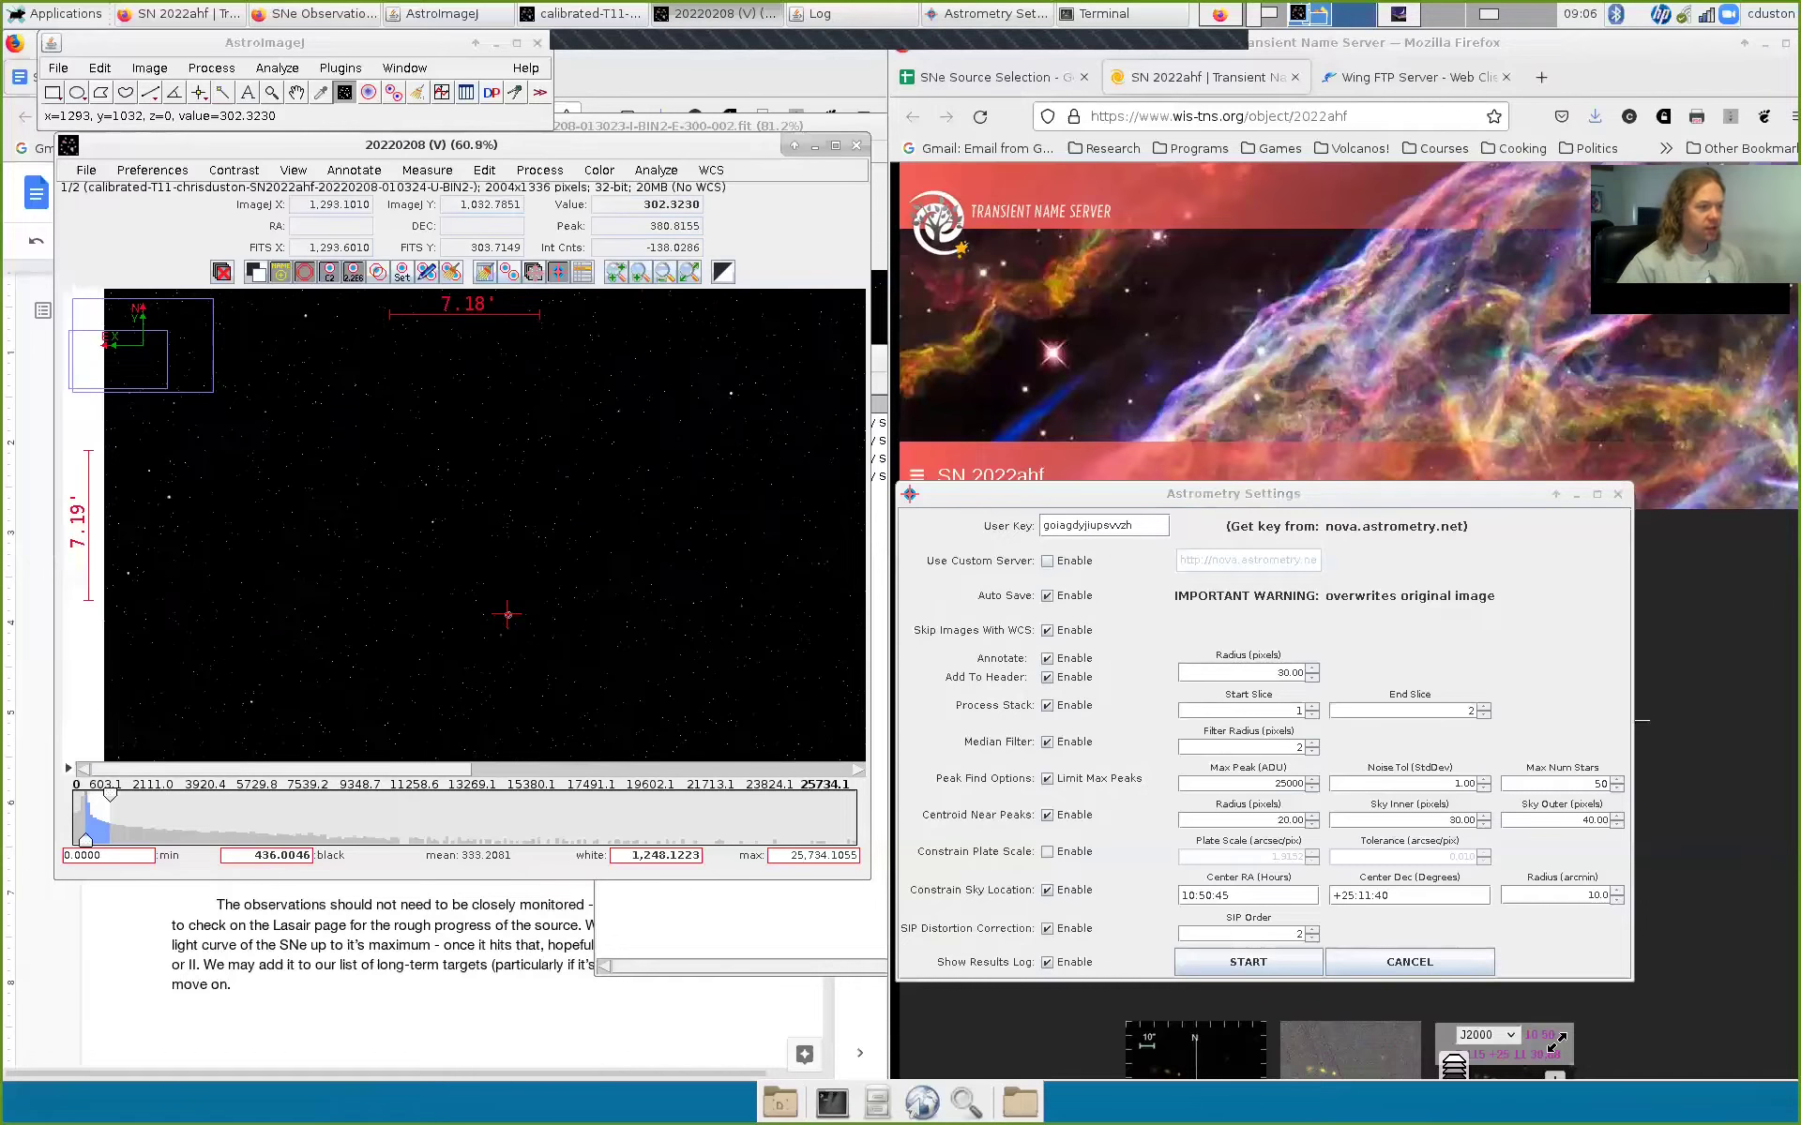
{"action": "left_click_drag", "start_coordinate": [502, 609], "coordinate": [398, 644]}
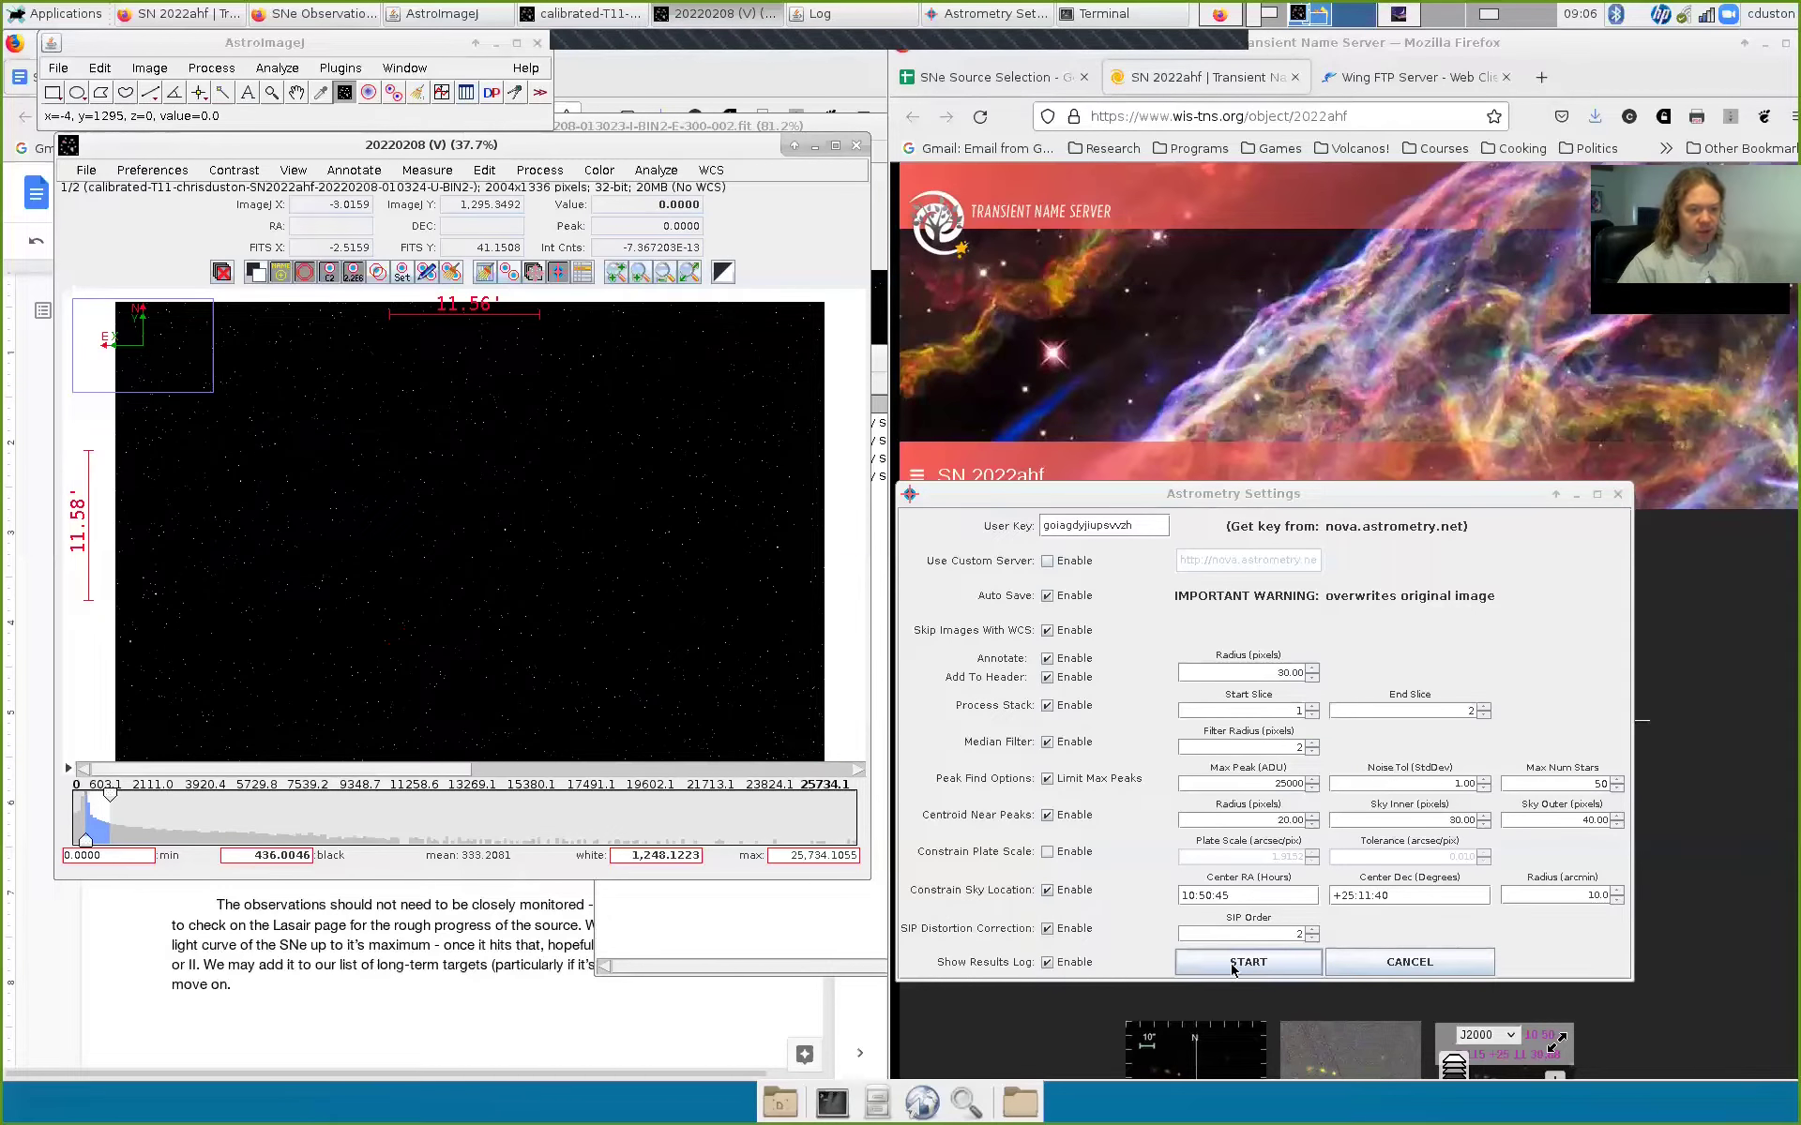
Step: Run the plate solve on both stack slices with the new settings, then cancel it after failure
{"action": "left_click", "coordinate": [1234, 970]}
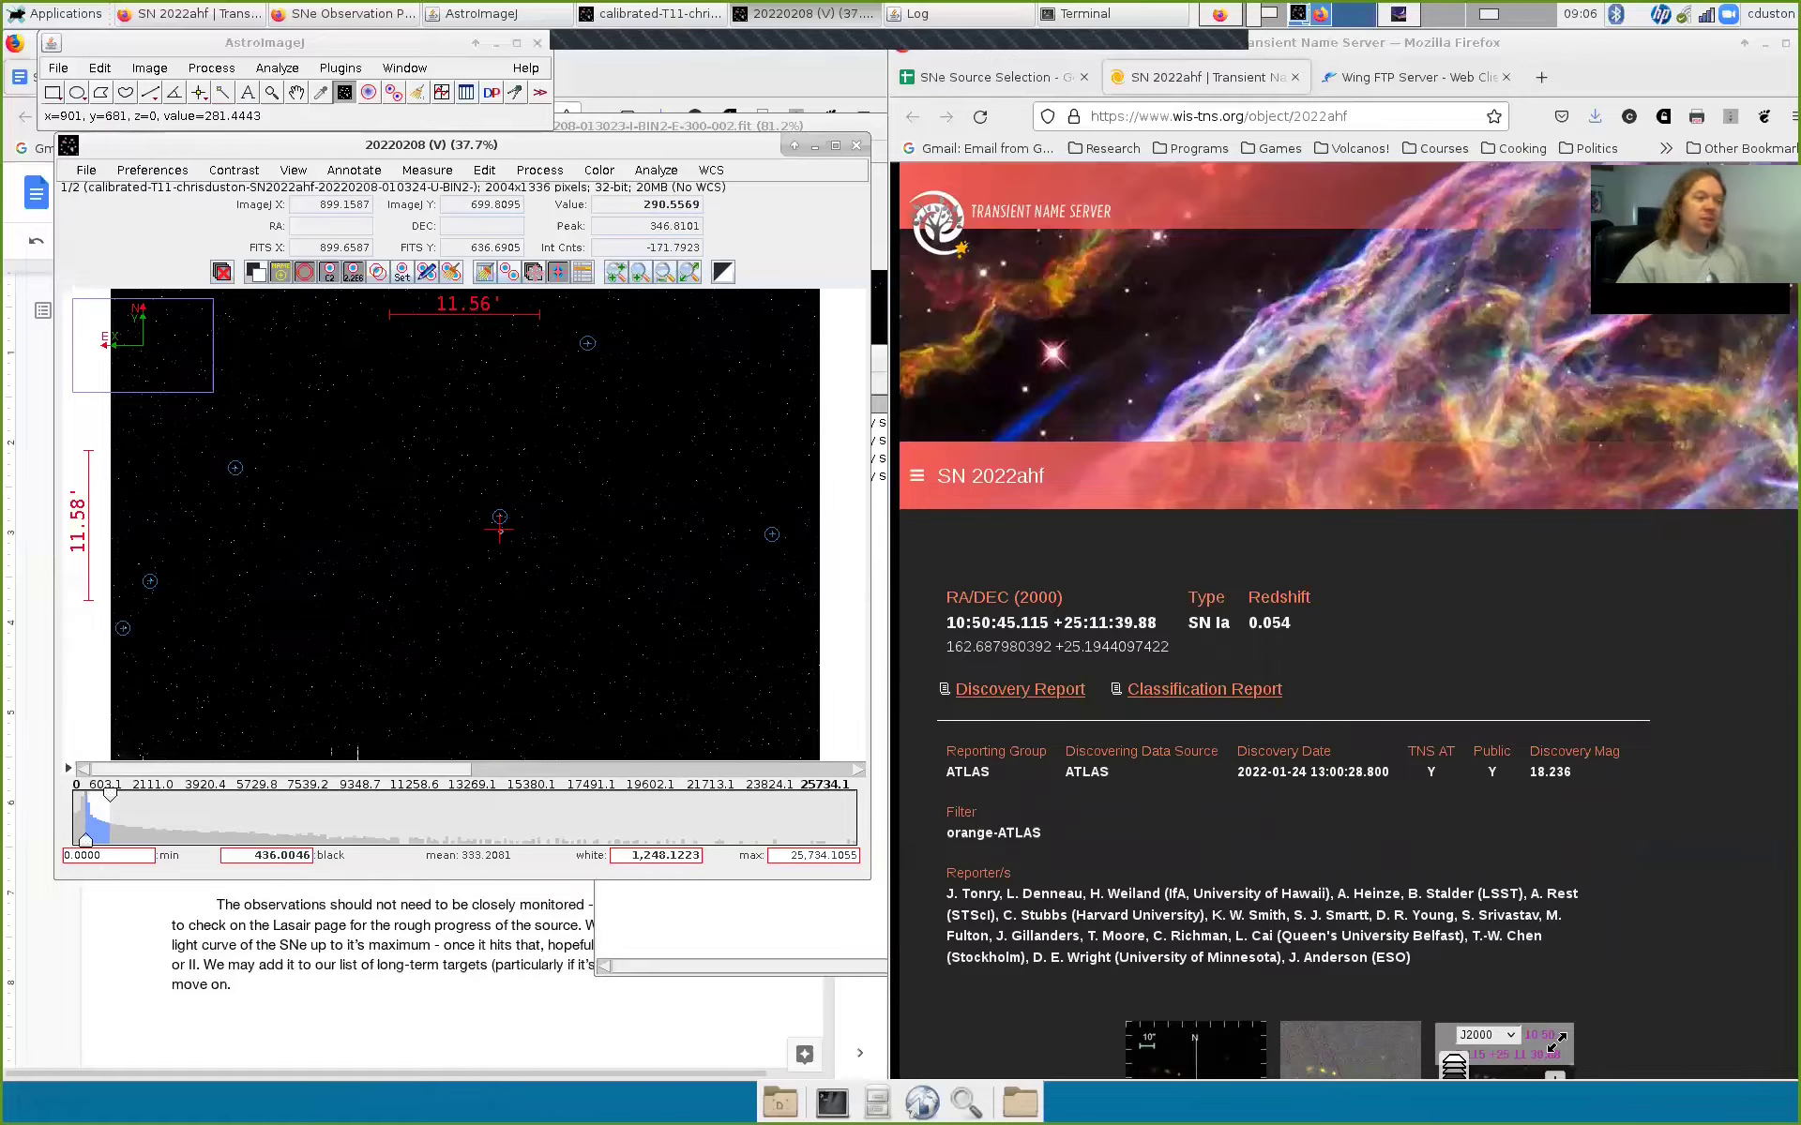
{"action": "scroll", "coordinate": [500, 518], "scroll_direction": "up", "scroll_amount": 1}
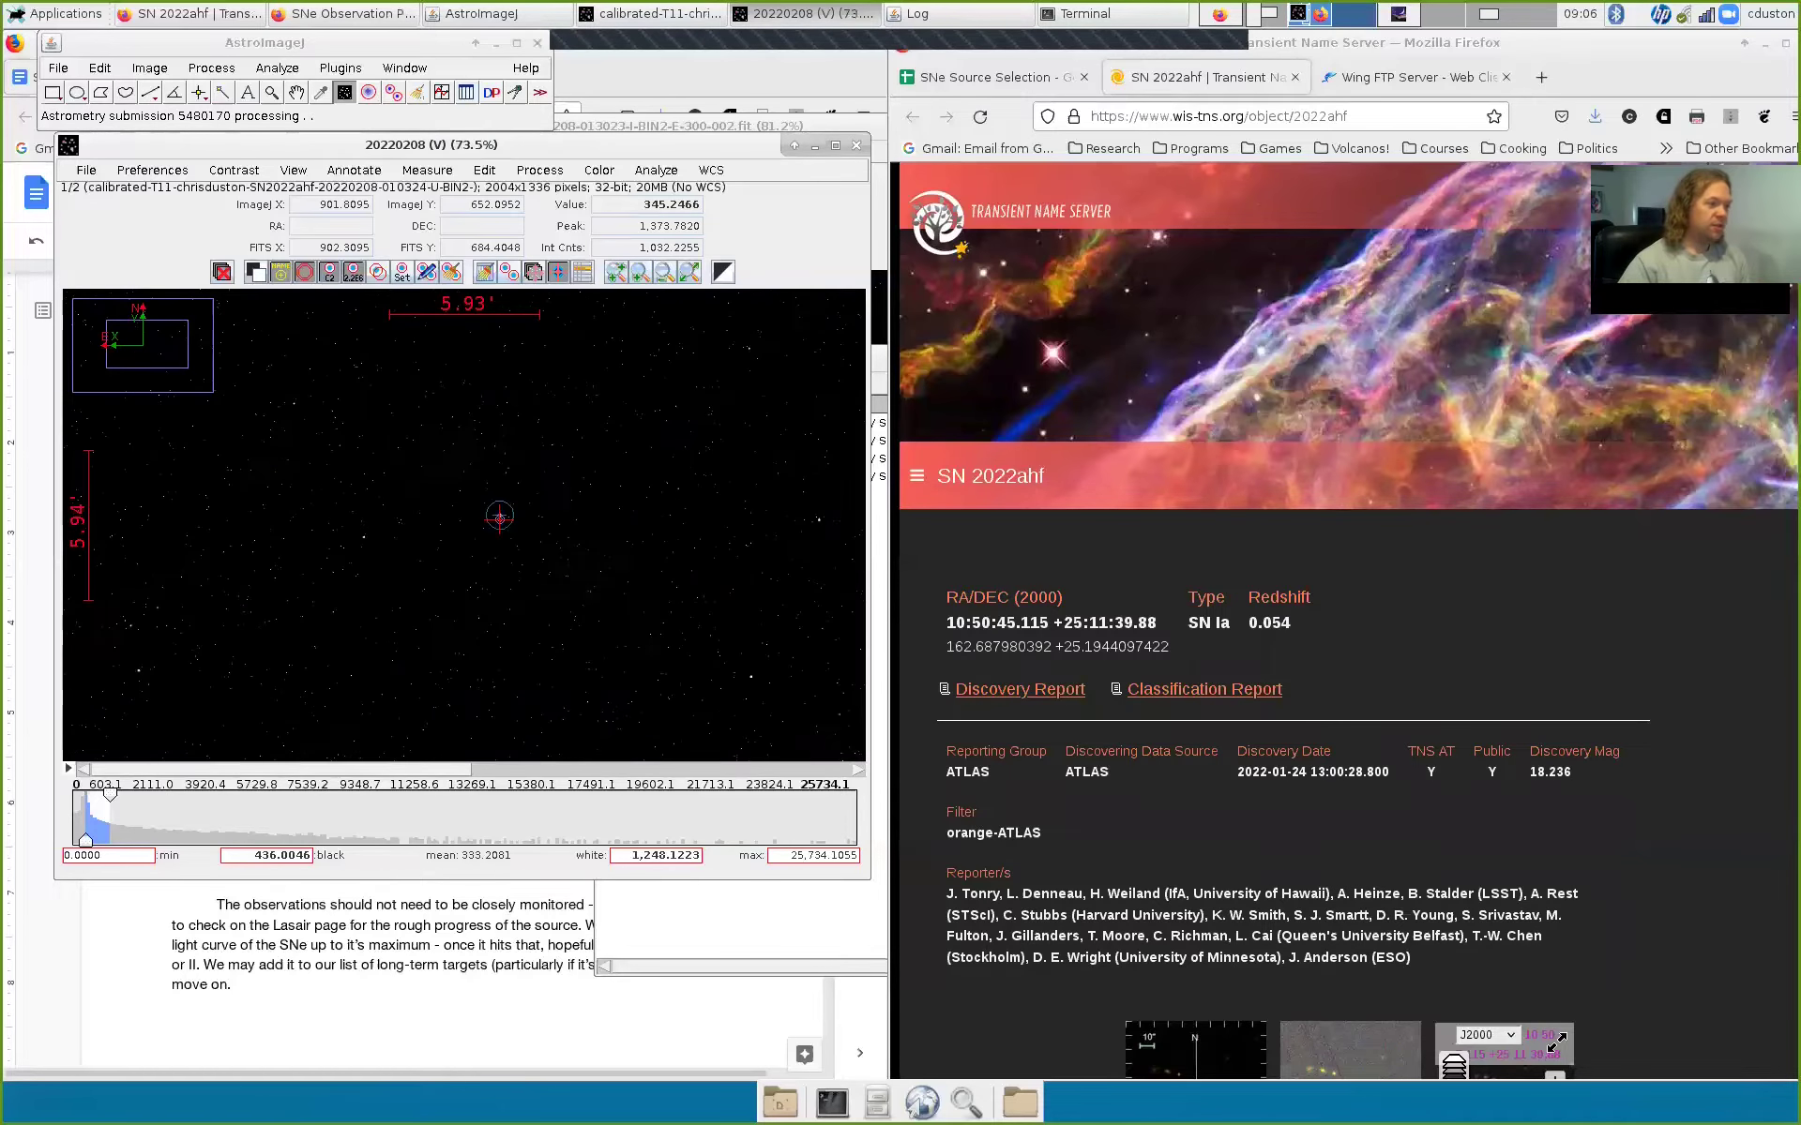
{"action": "scroll", "coordinate": [483, 518], "scroll_direction": "down", "scroll_amount": 2}
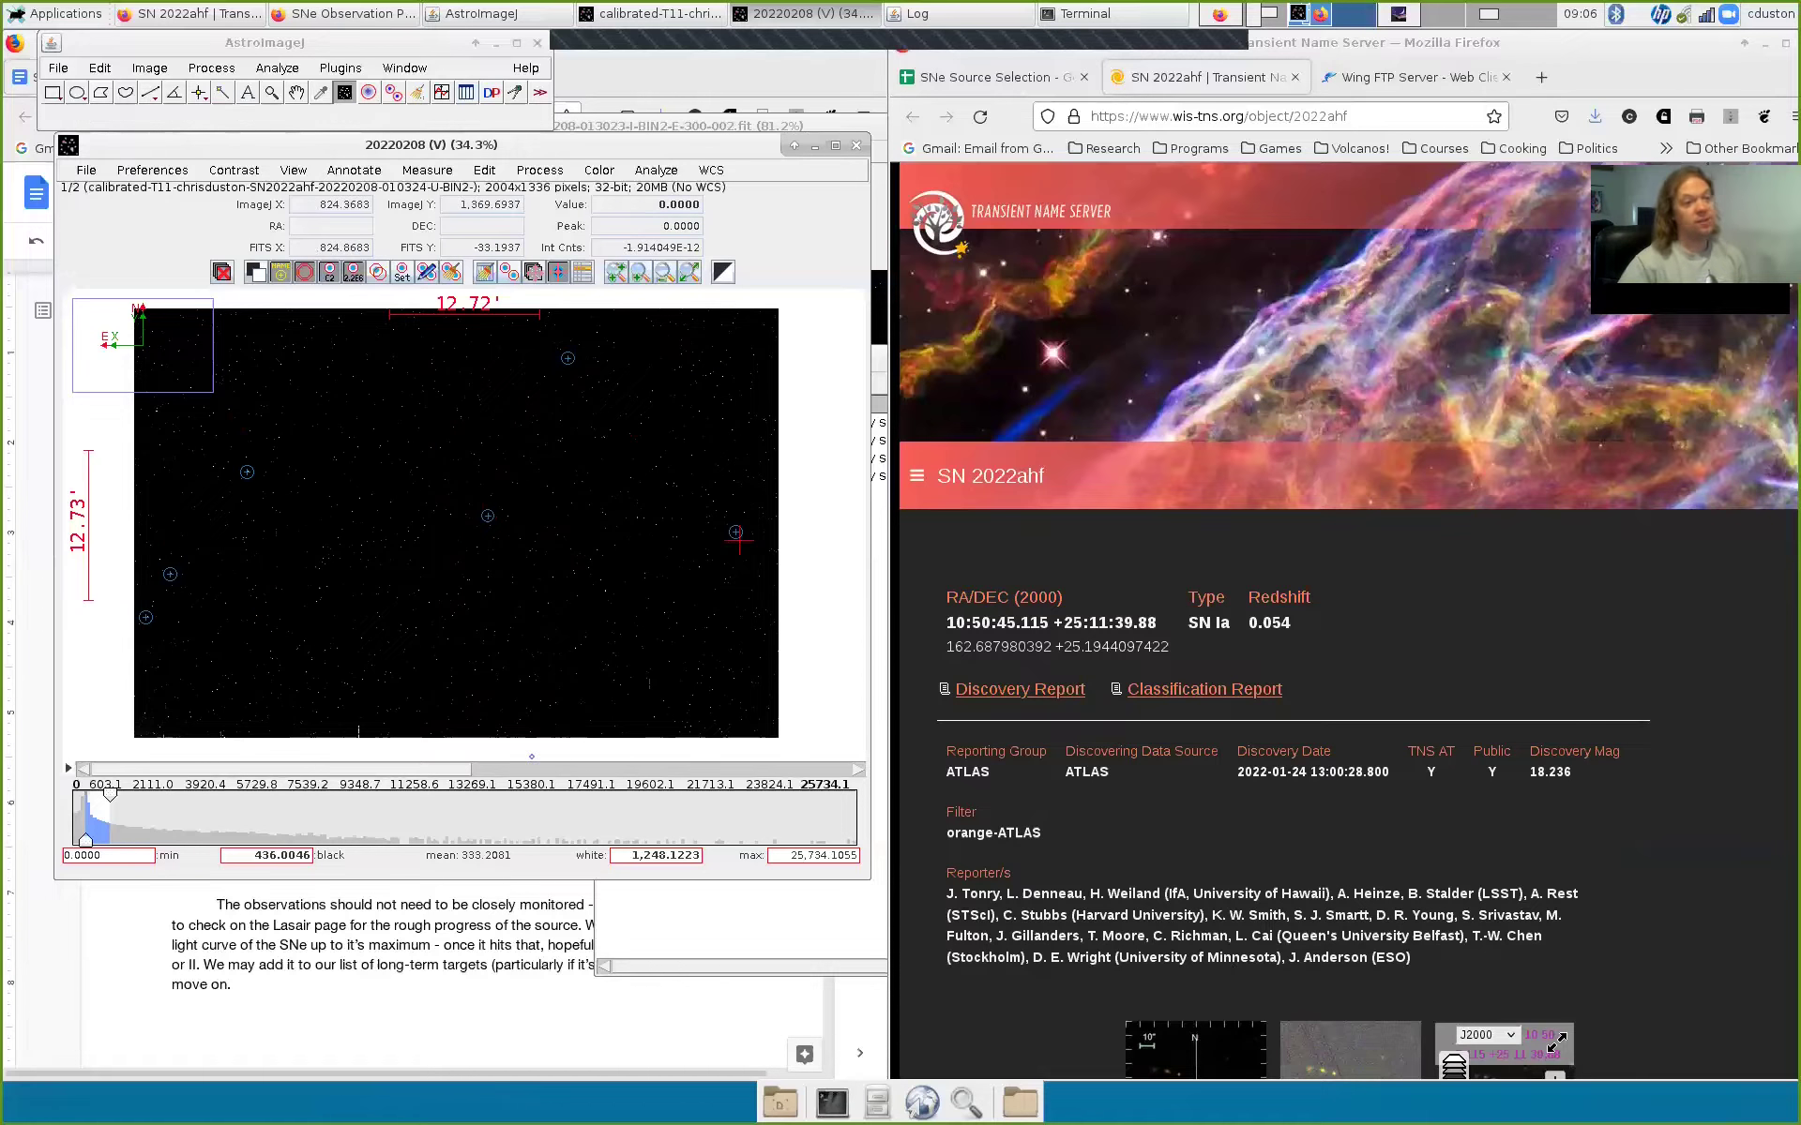
{"action": "left_click", "coordinate": [931, 45]}
{"action": "right_click", "coordinate": [1174, 81]}
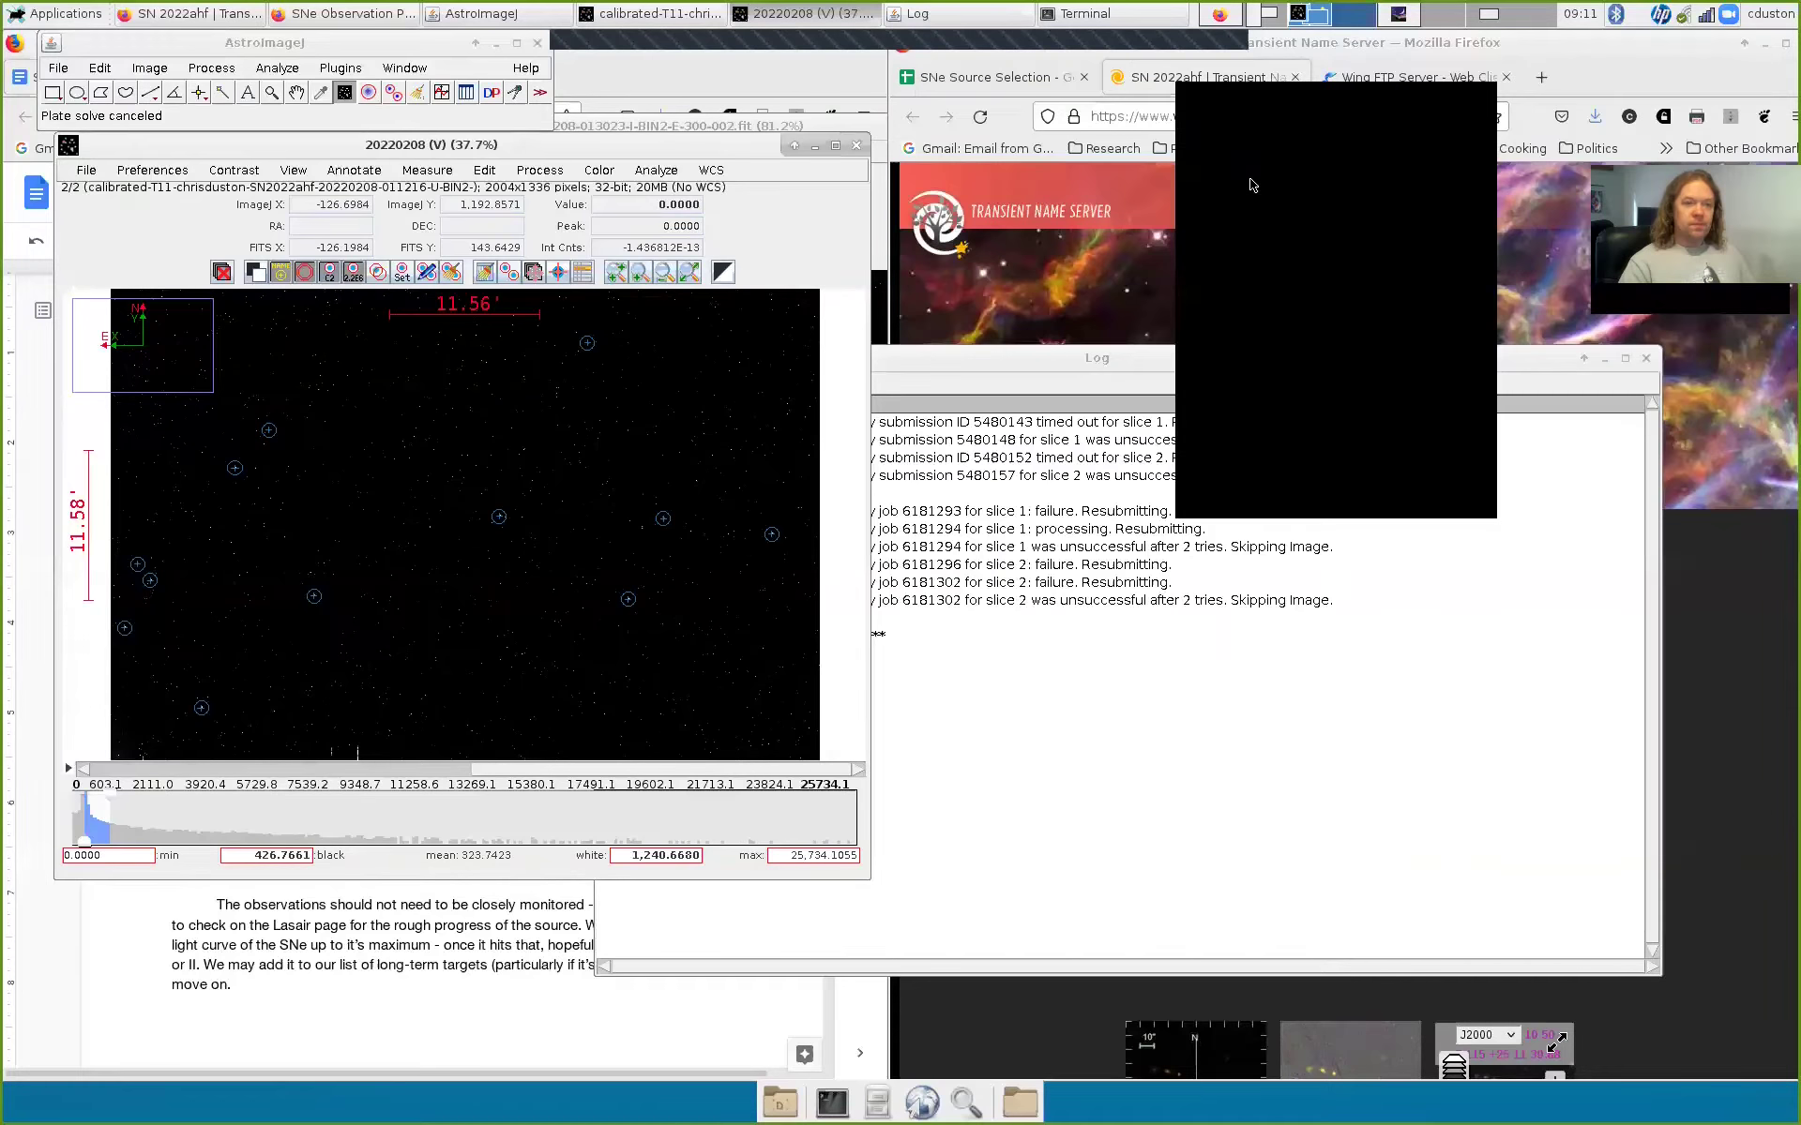
{"action": "left_click", "coordinate": [1257, 333]}
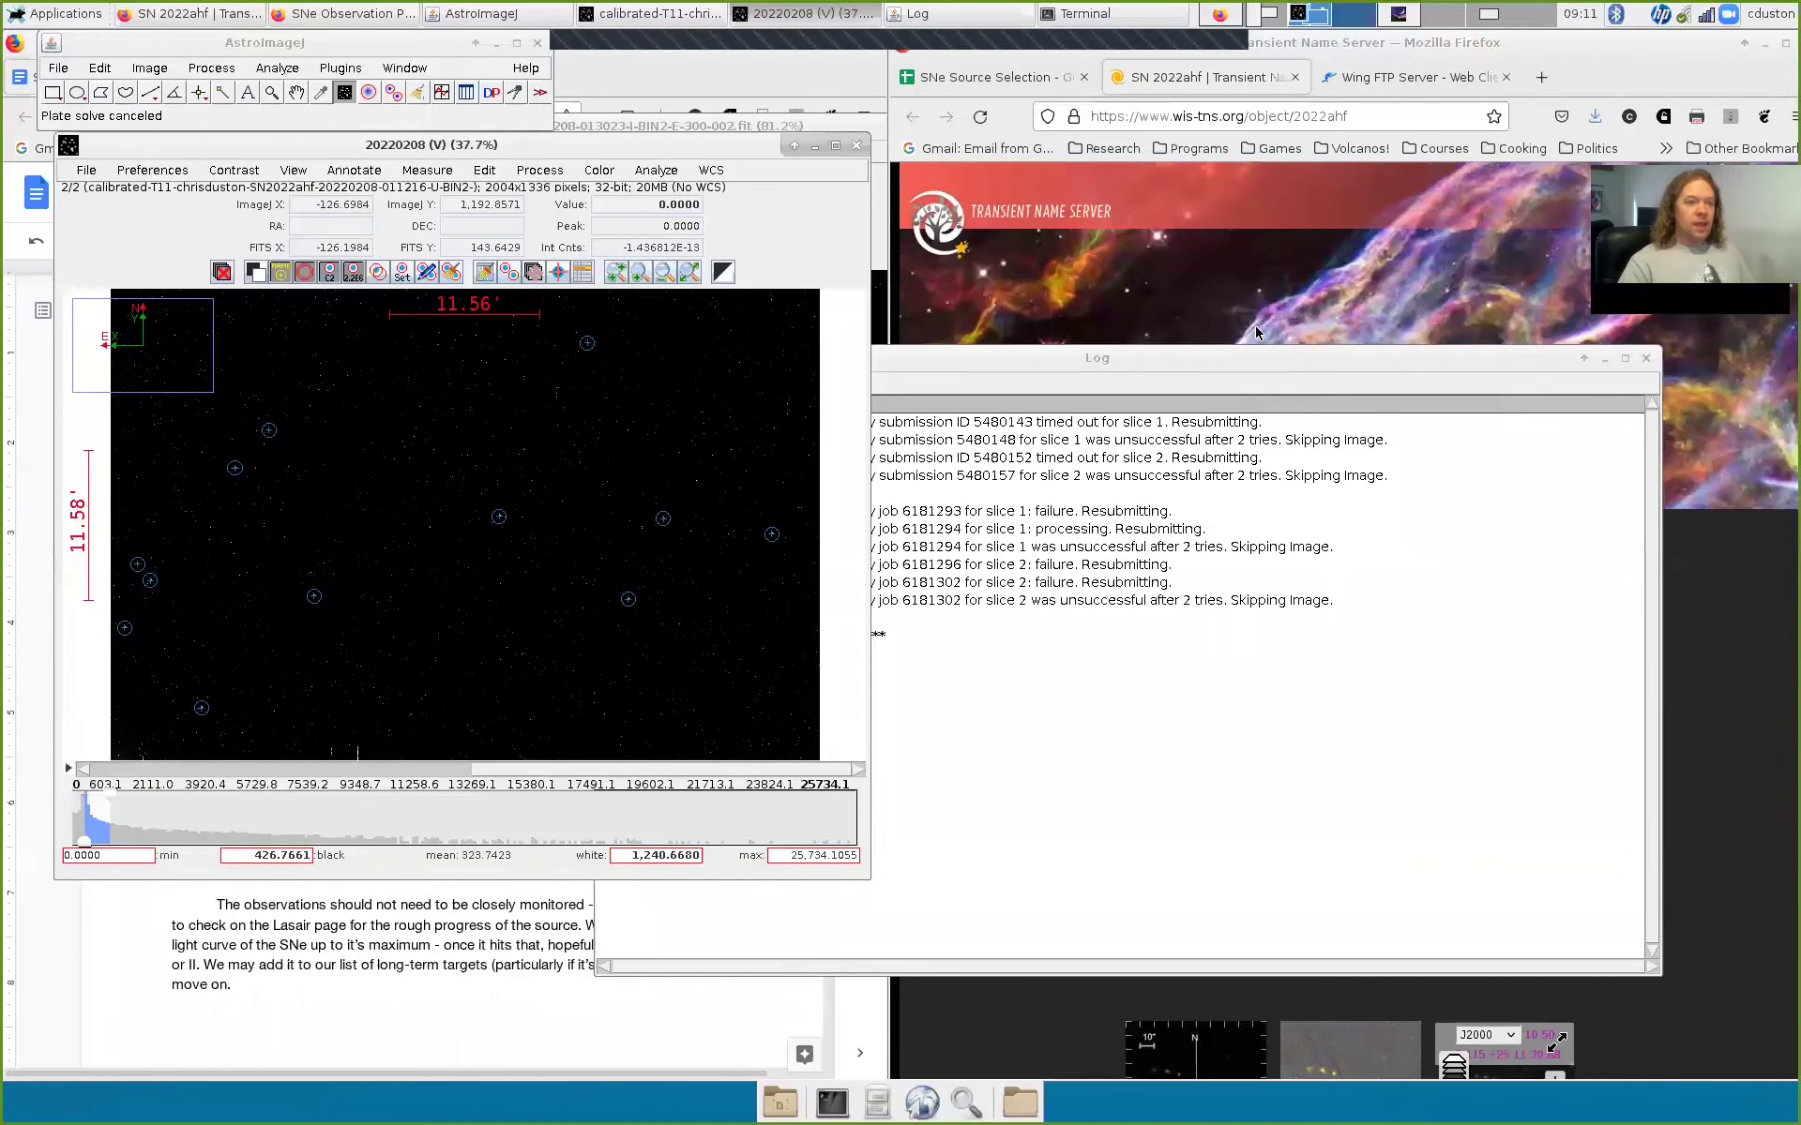
{"action": "left_click", "coordinate": [1230, 367]}
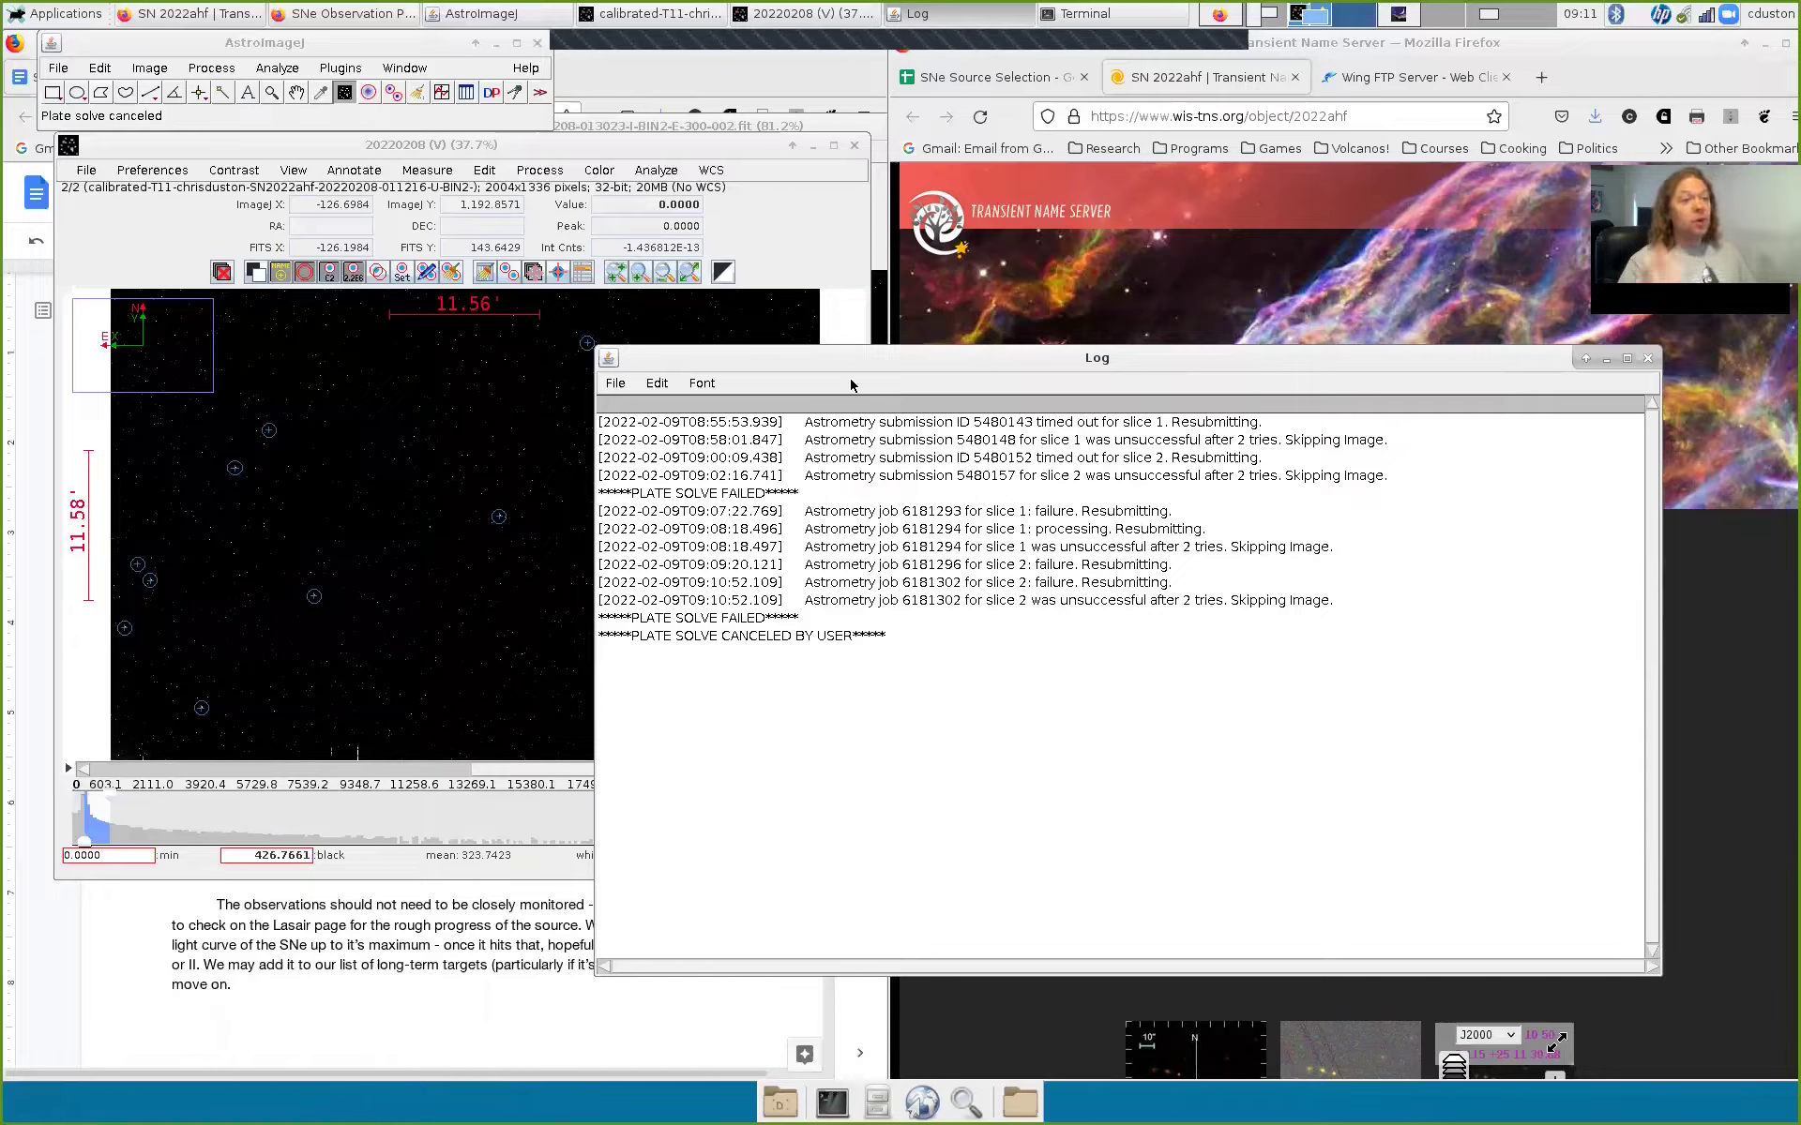
Step: Reopen the Astrometry.net plate-solve settings for the two-frame stack, still with Max Peak 25000 and radius 2
{"action": "left_click", "coordinate": [832, 310]}
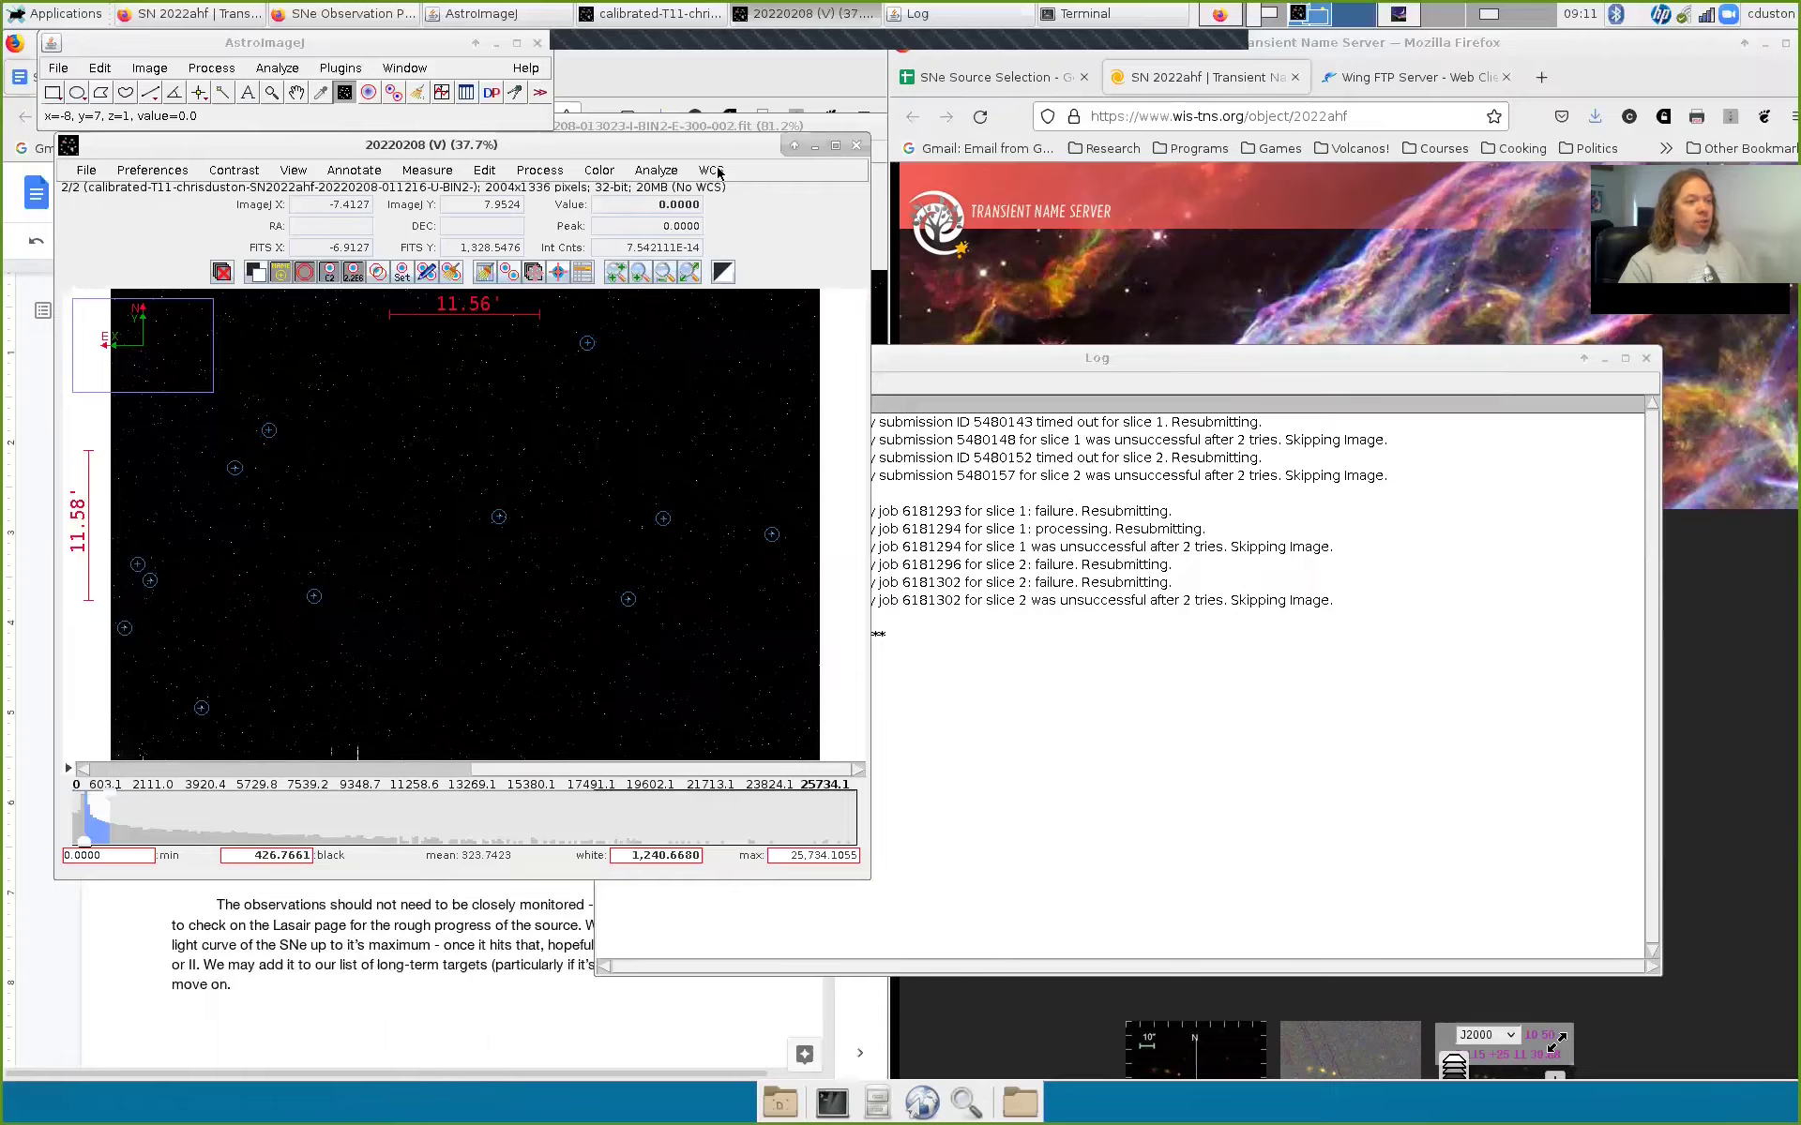
{"action": "left_click", "coordinate": [711, 170]}
{"action": "left_click", "coordinate": [747, 208]}
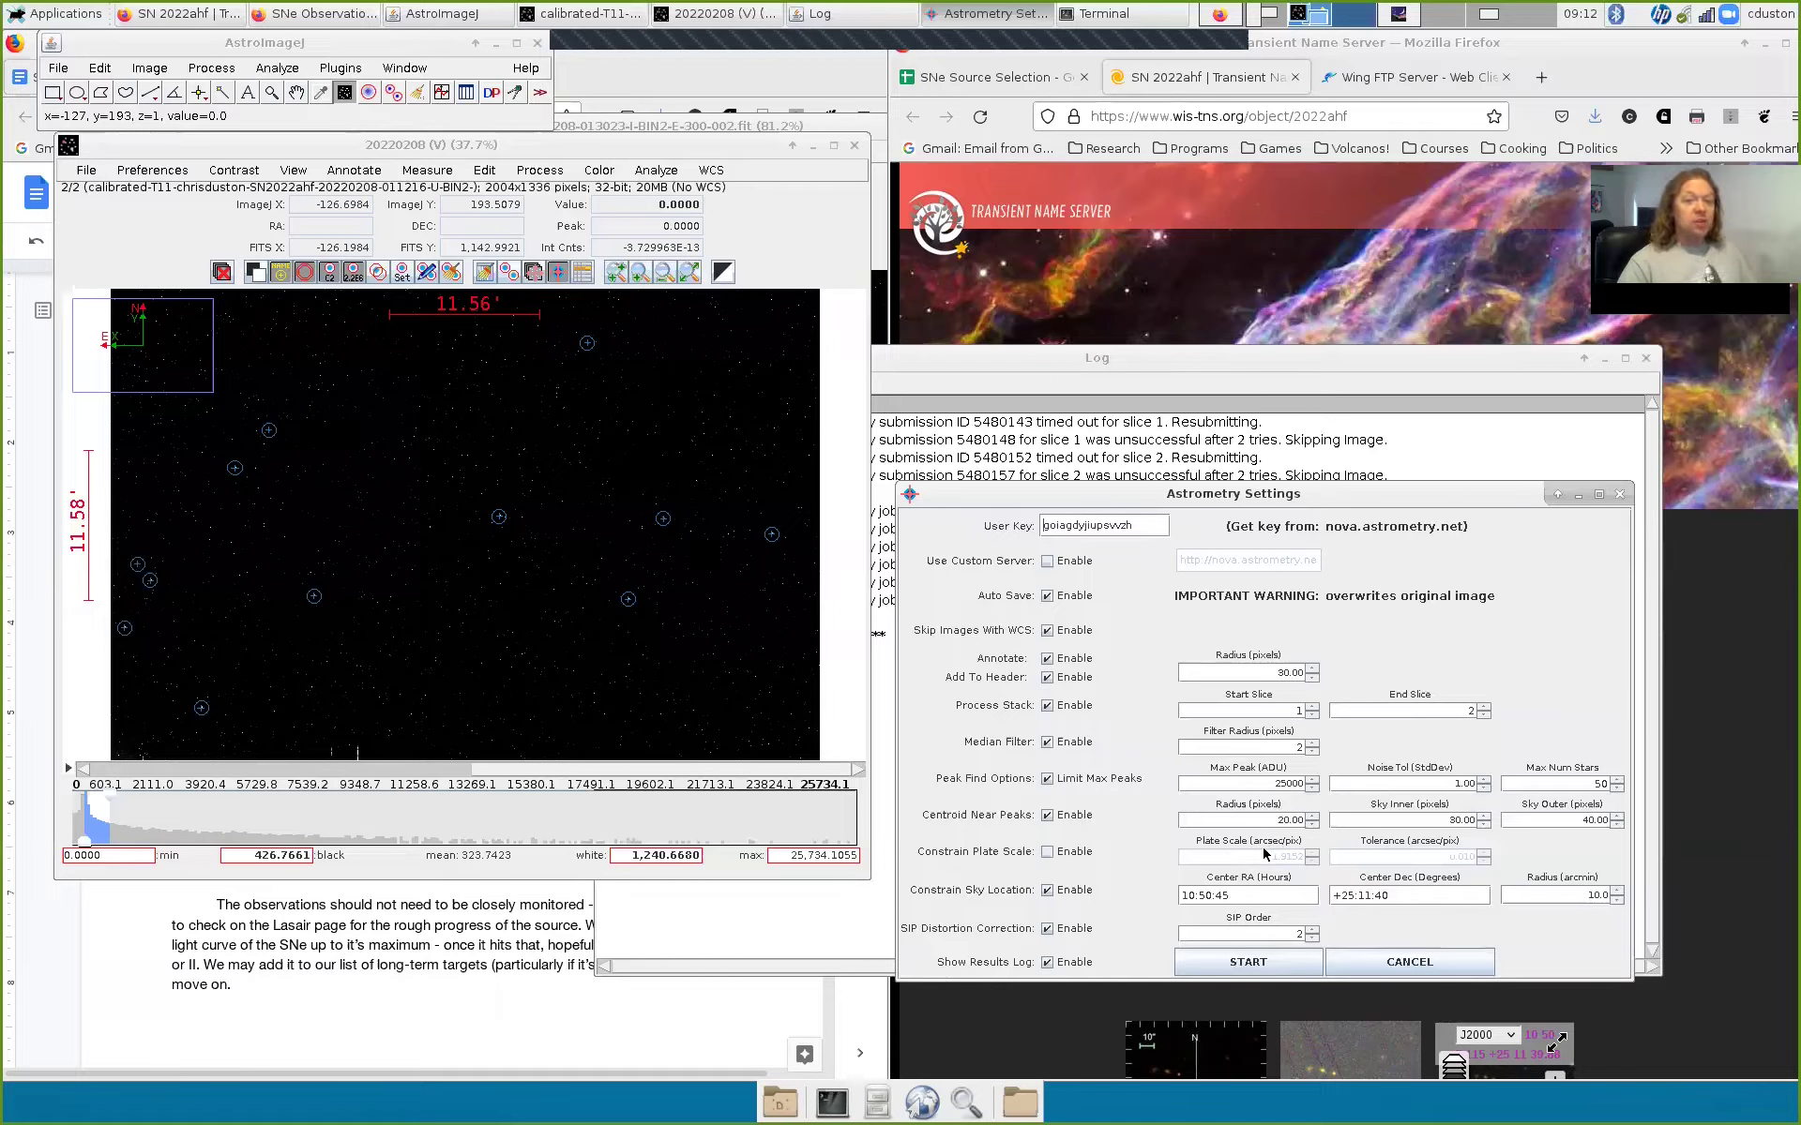
{"action": "mouse_move", "coordinate": [1265, 853]}
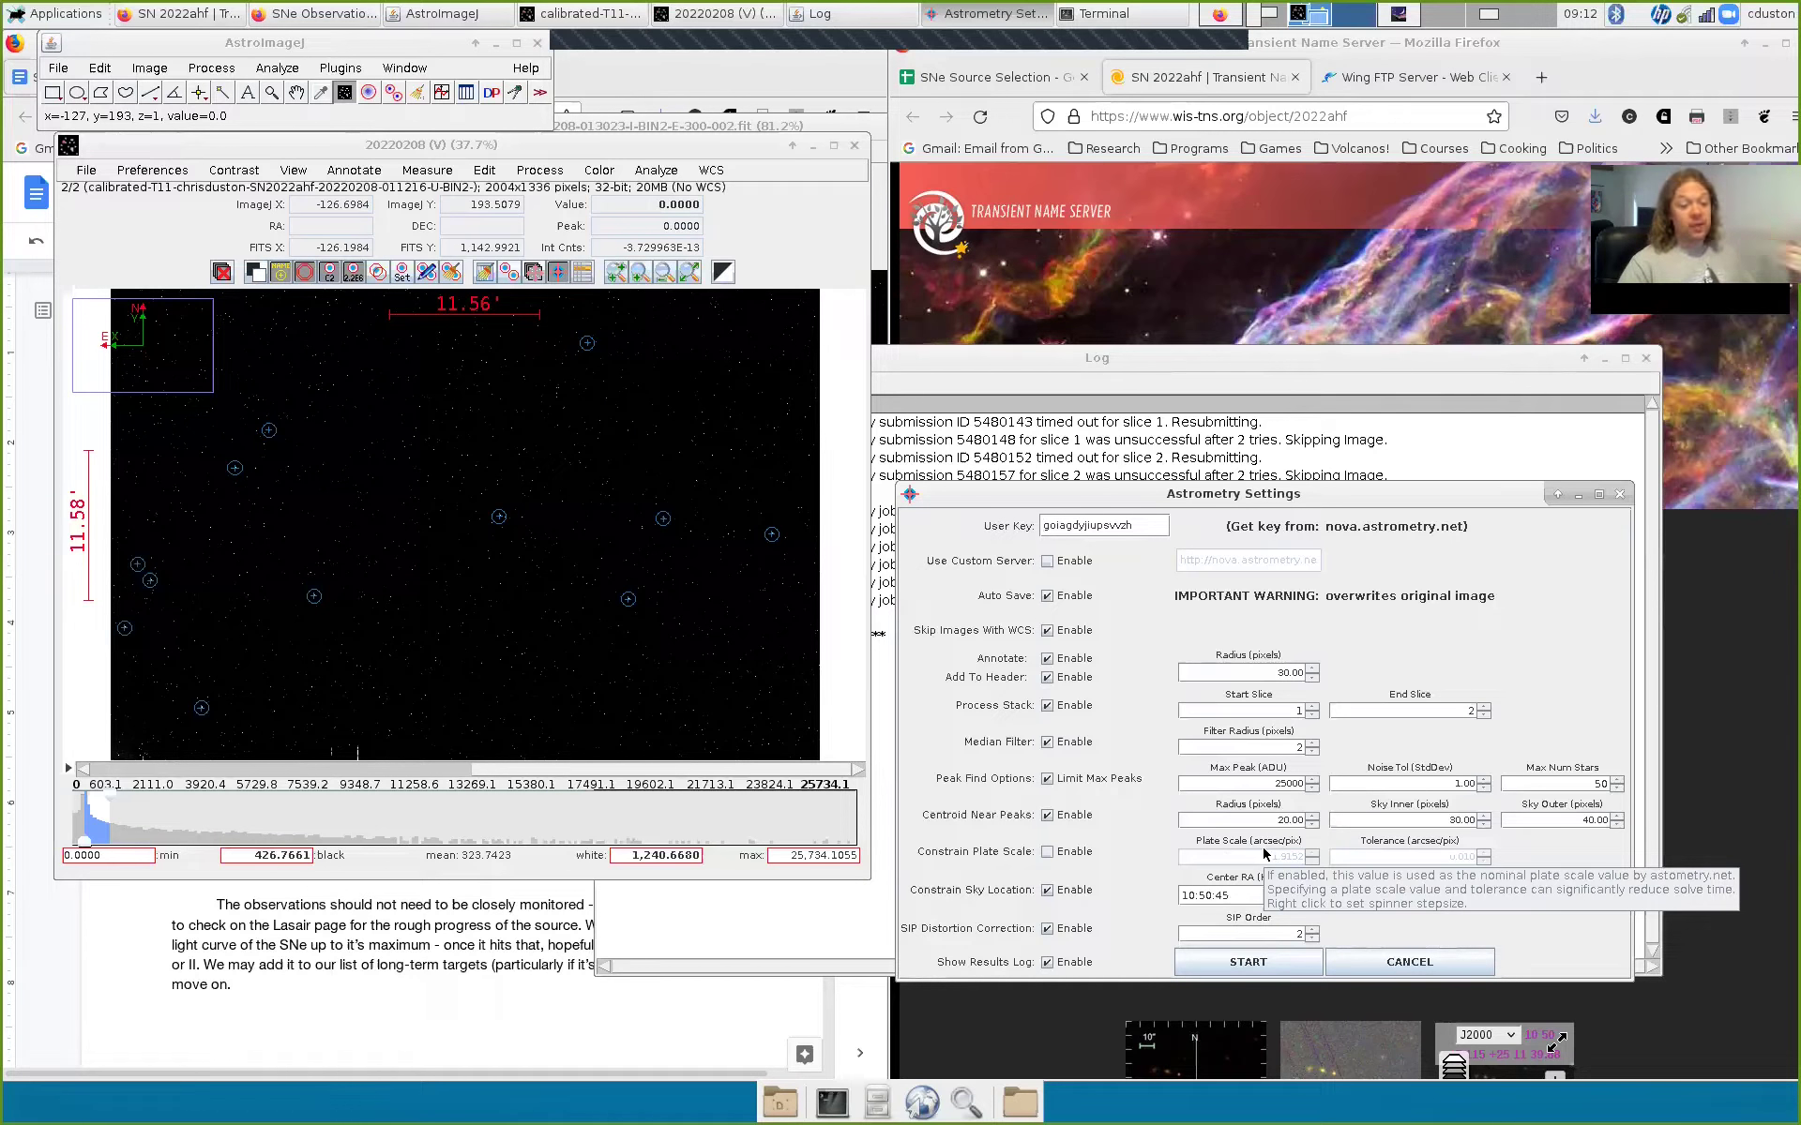
Step: Cancel the plate-solve retry and open the FITS header of the calibrated SN2022ahf frame
{"action": "left_click", "coordinate": [1402, 962]}
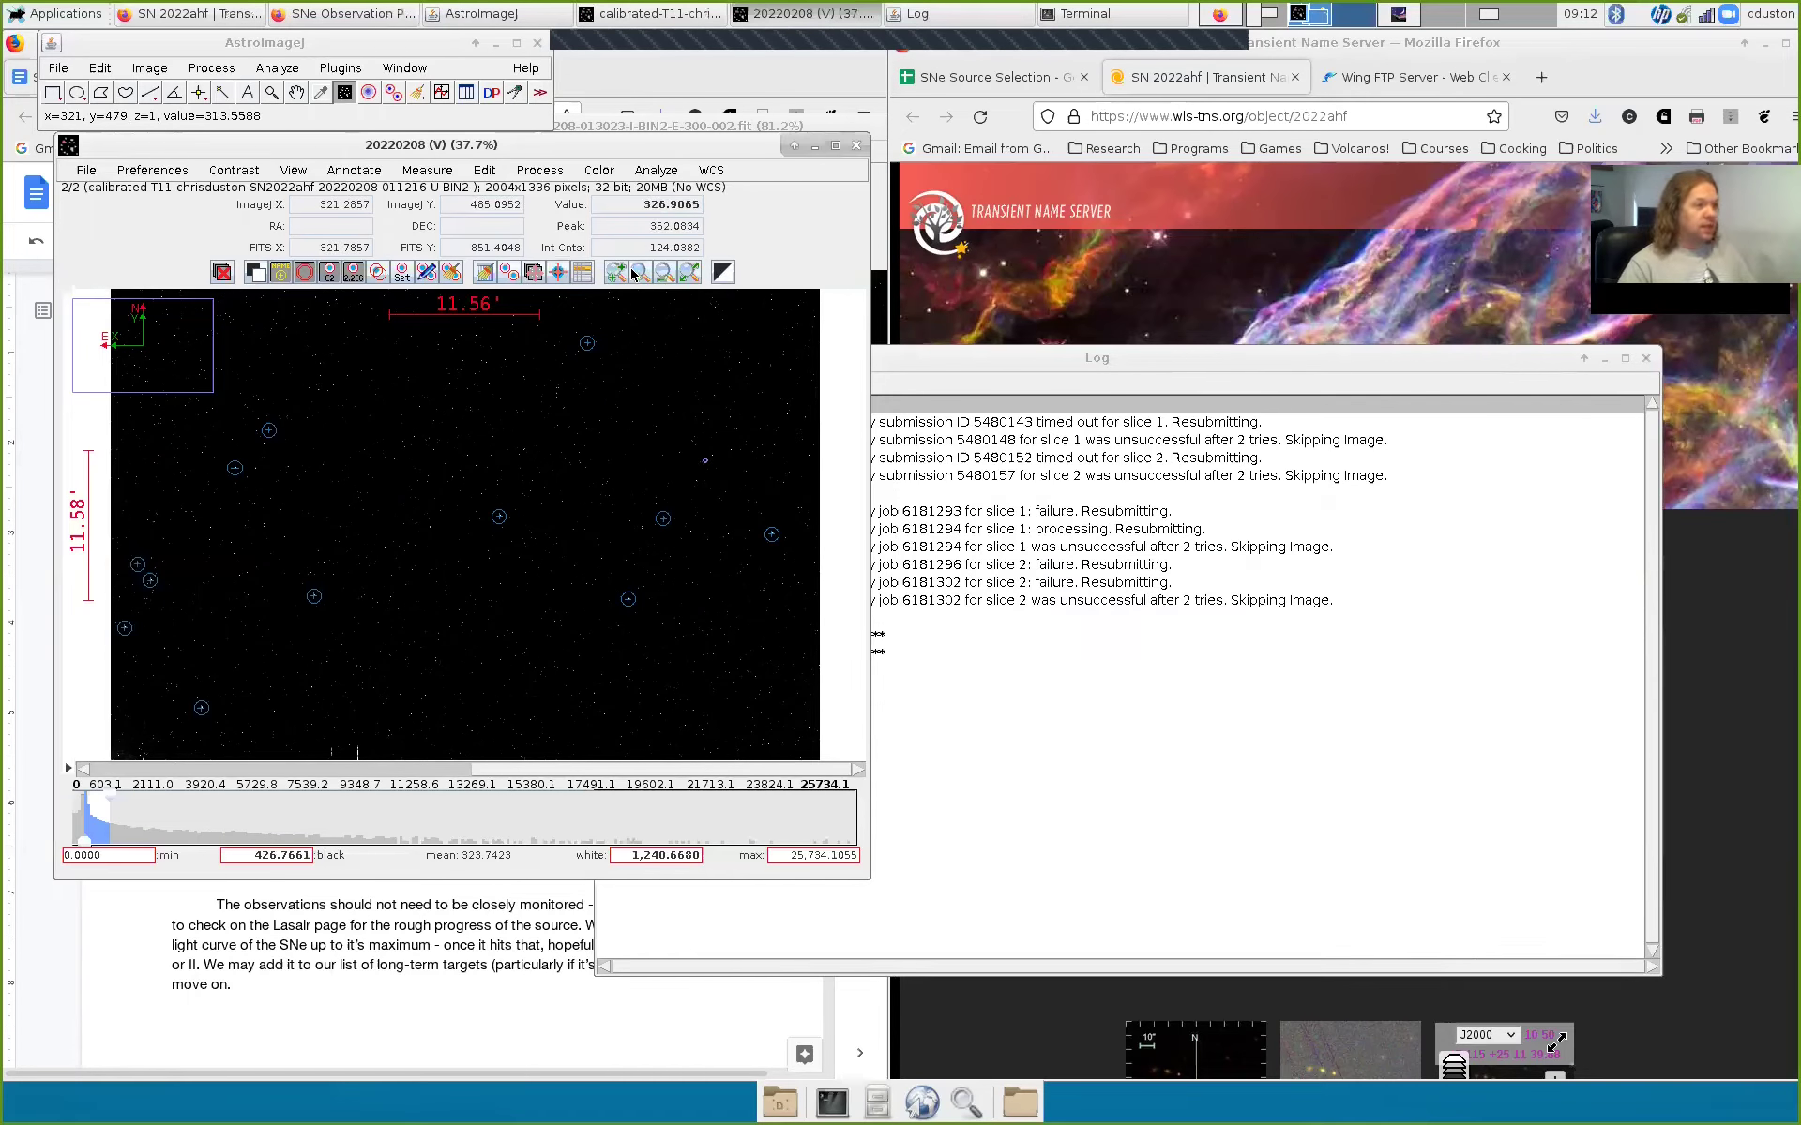
{"action": "left_click_drag", "start_coordinate": [519, 144], "coordinate": [1055, 255]}
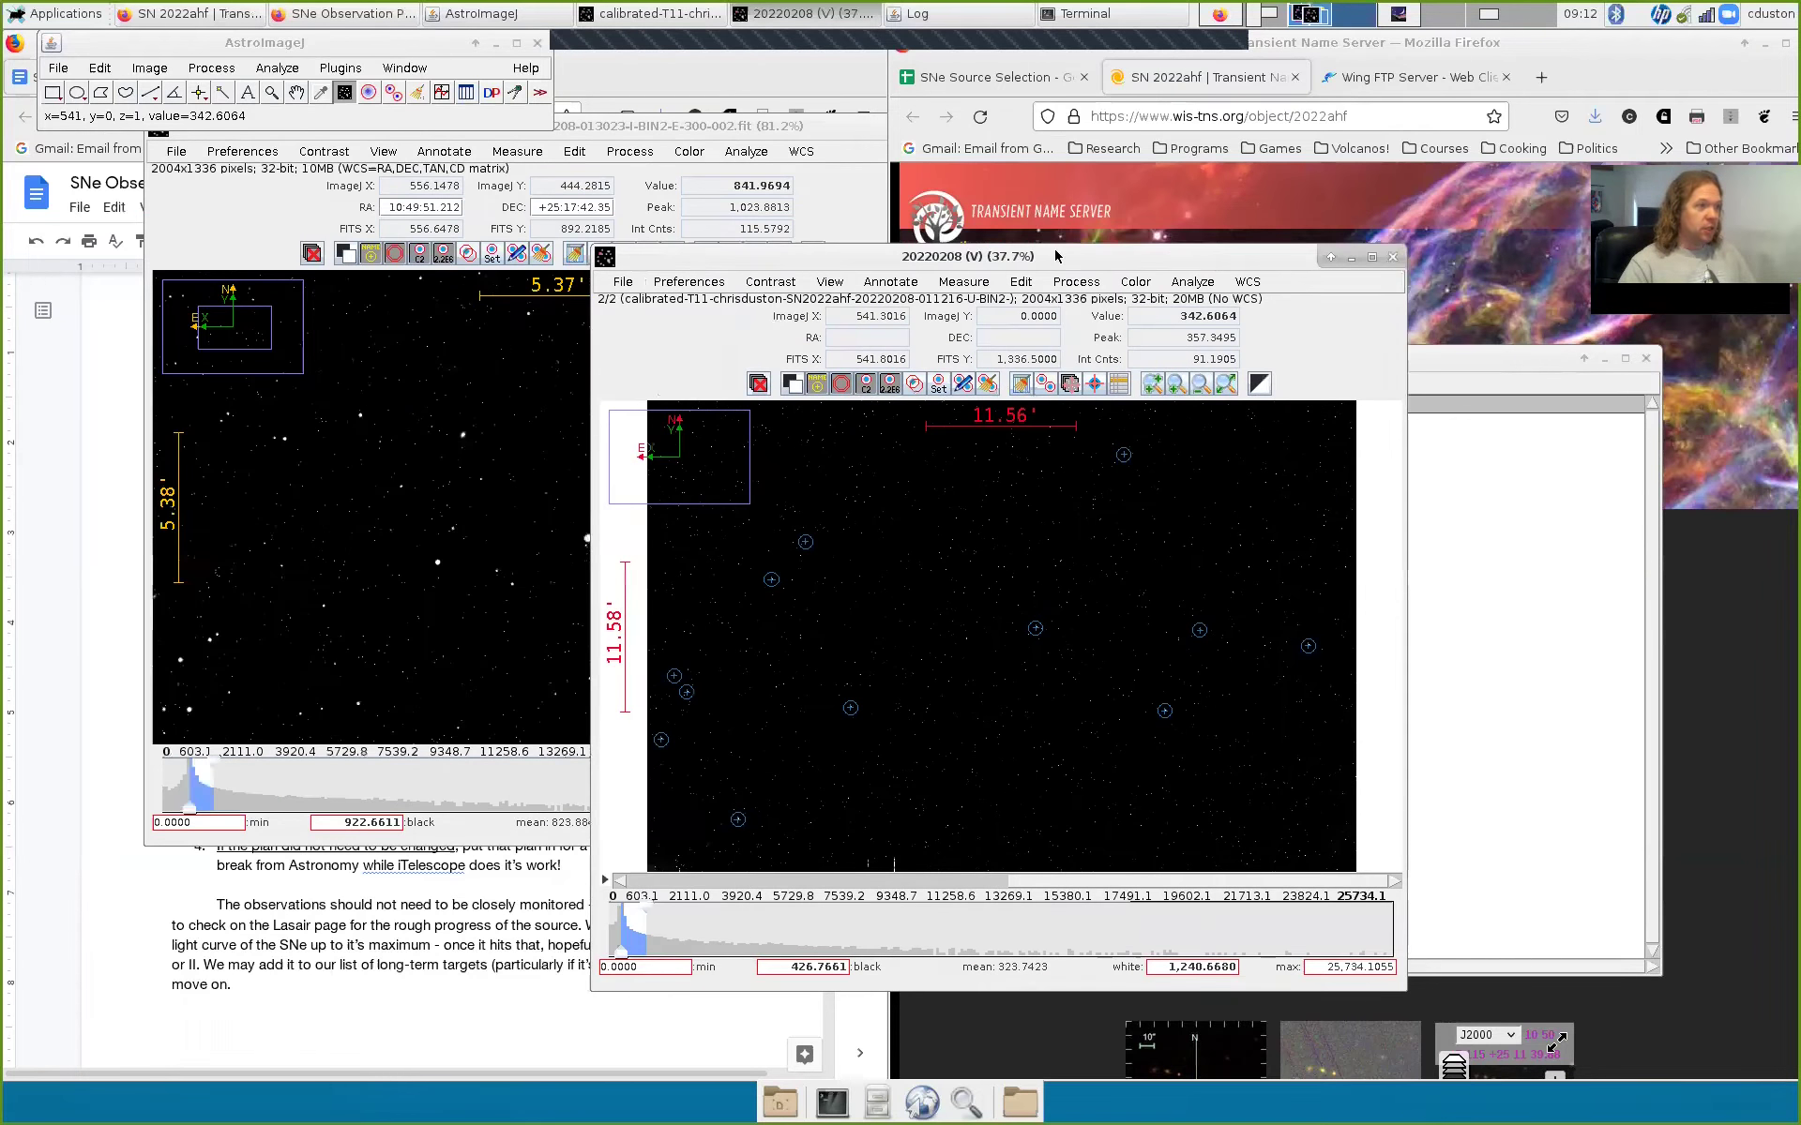
{"action": "left_click_drag", "start_coordinate": [690, 133], "coordinate": [602, 142]}
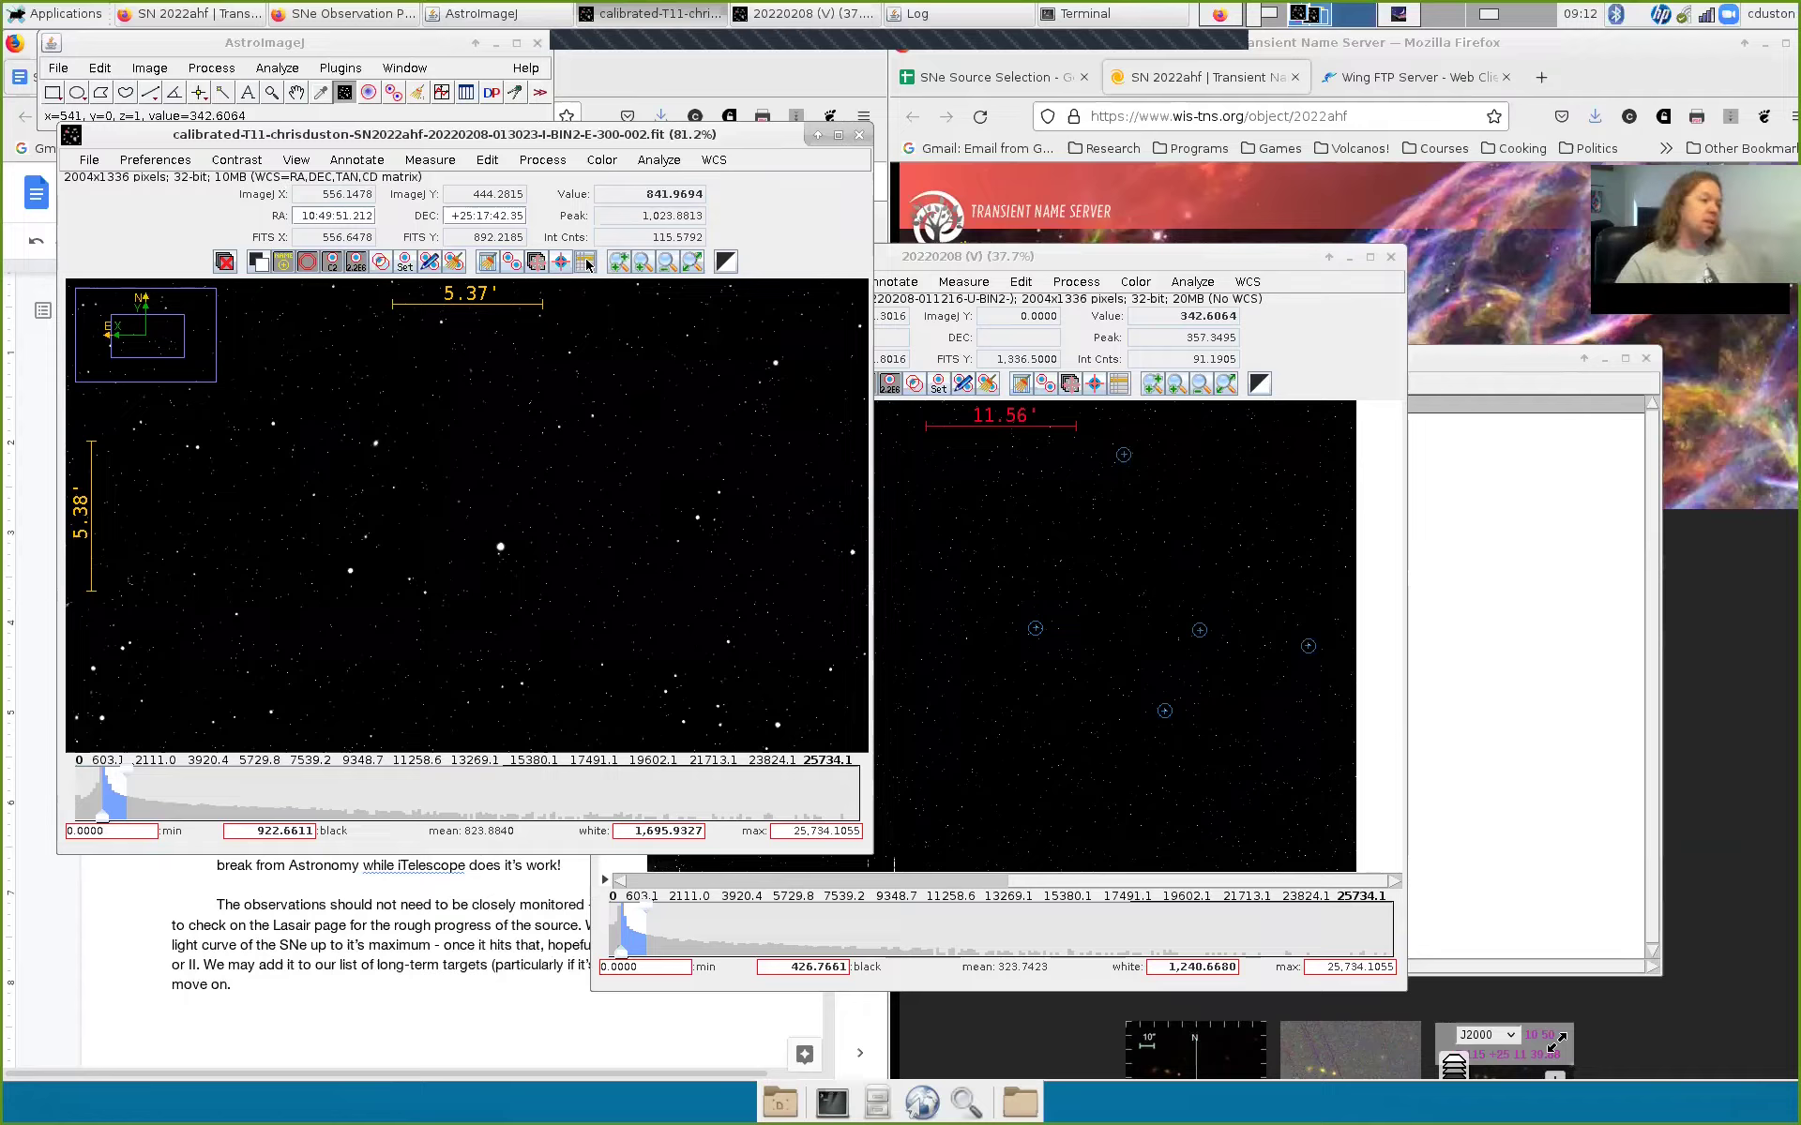
{"action": "left_click", "coordinate": [588, 264]}
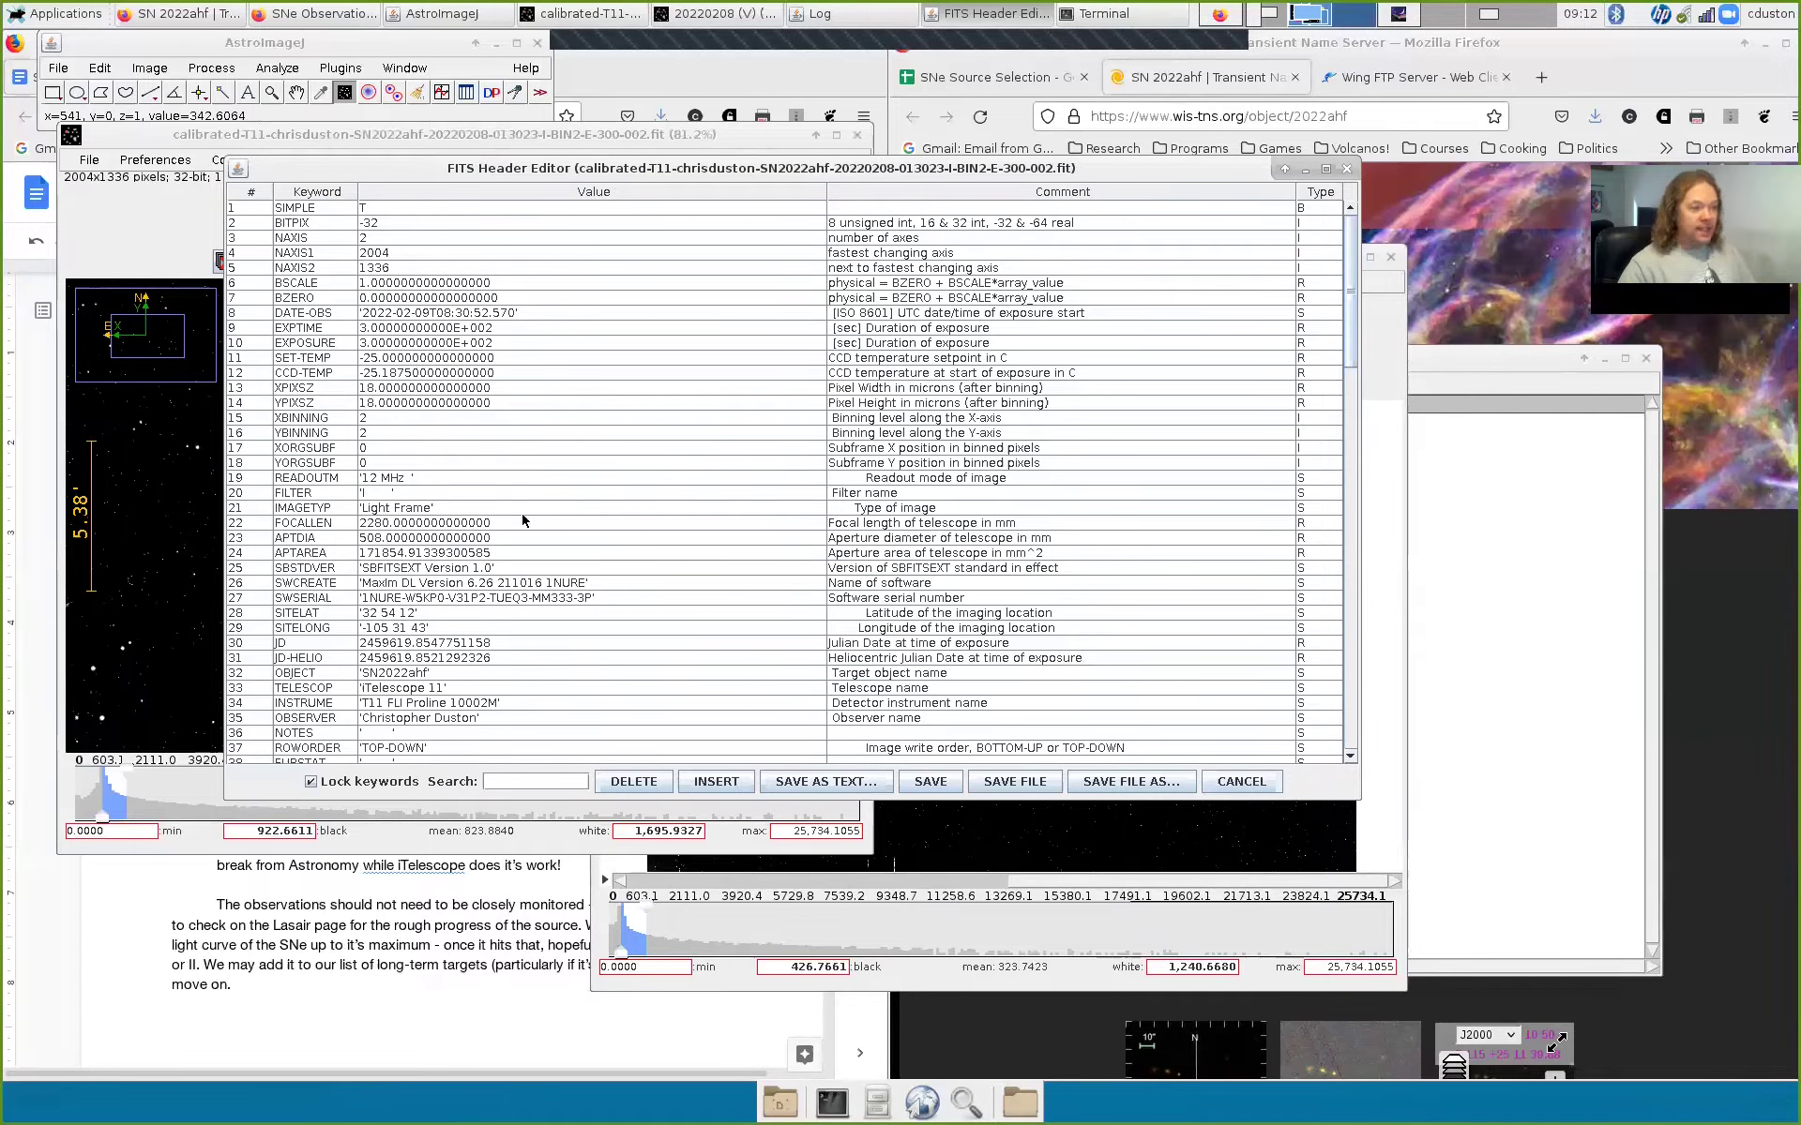
Step: Select the OBJECT keyword (SN2022ahf) and scroll down through the FITS header keywords
{"action": "left_click", "coordinate": [394, 674]}
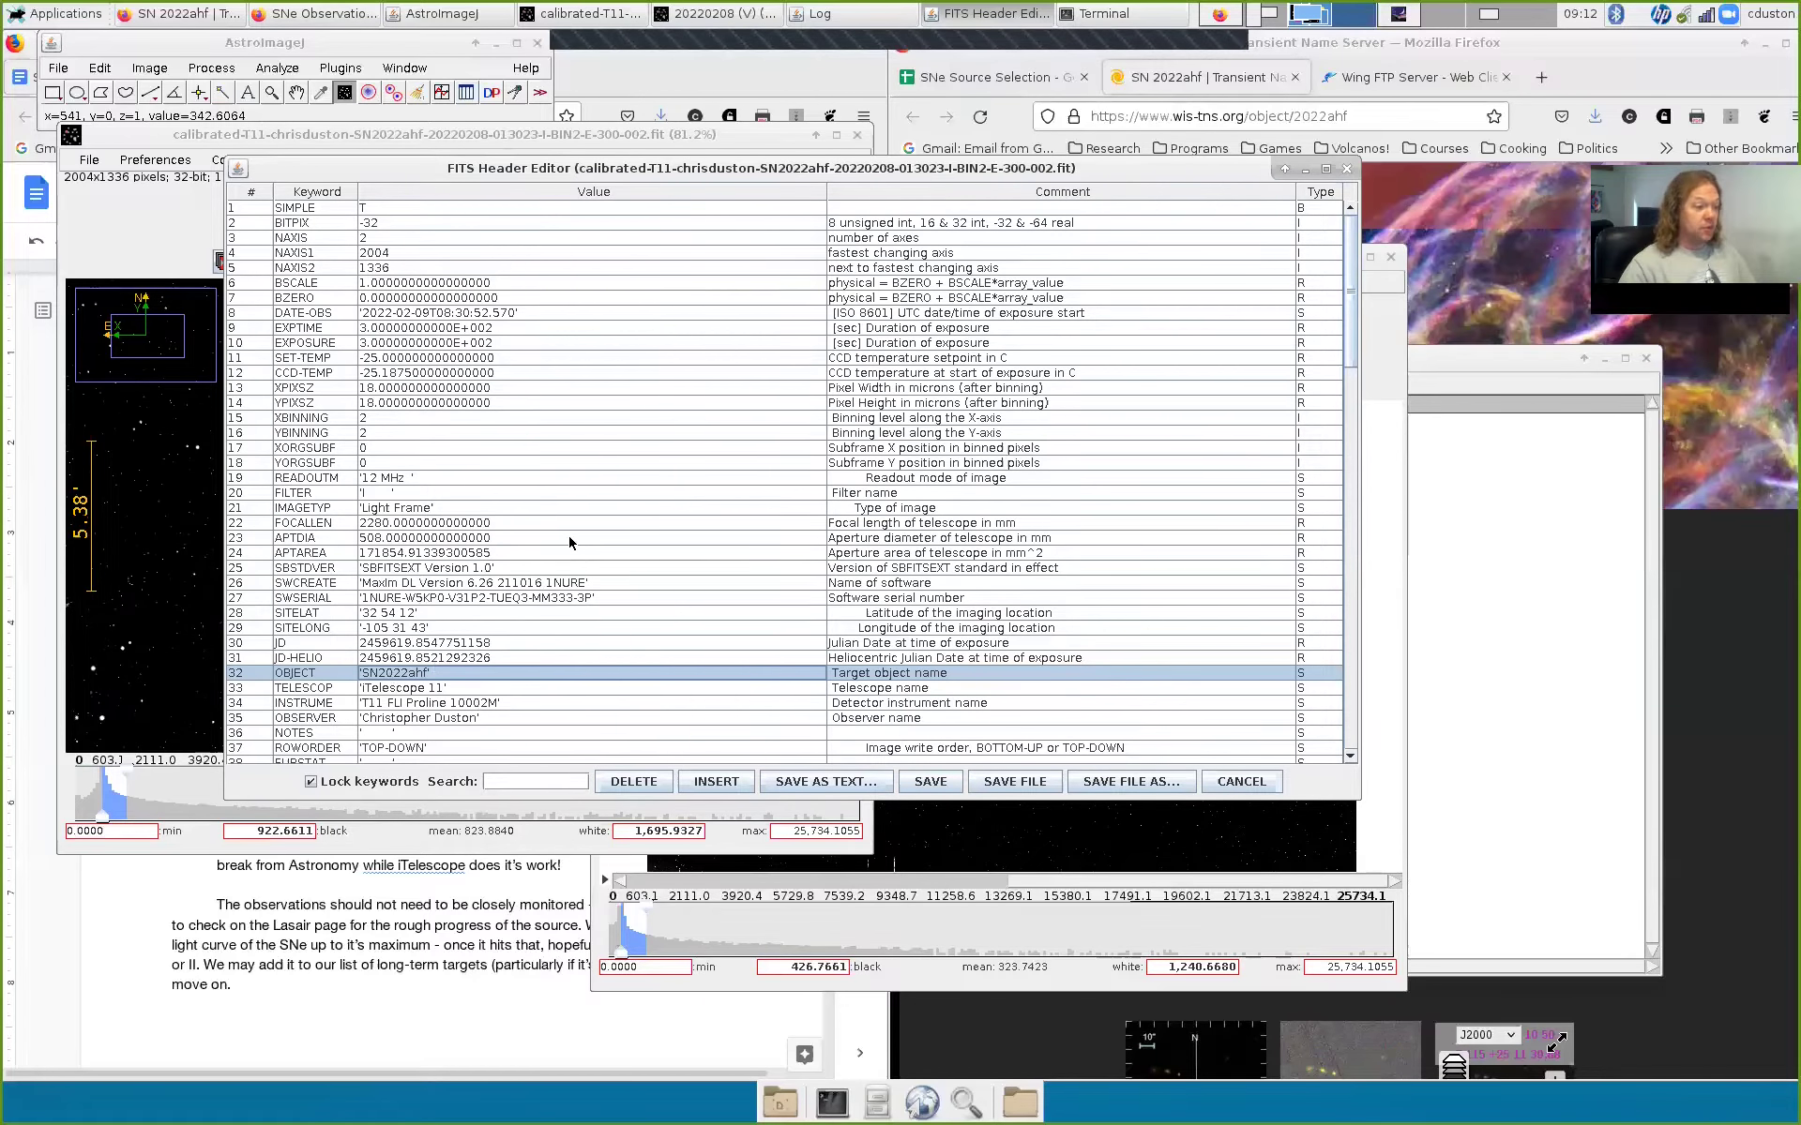
{"action": "scroll", "coordinate": [575, 554], "scroll_direction": "down", "scroll_amount": 3}
{"action": "scroll", "coordinate": [605, 560], "scroll_direction": "down", "scroll_amount": 2}
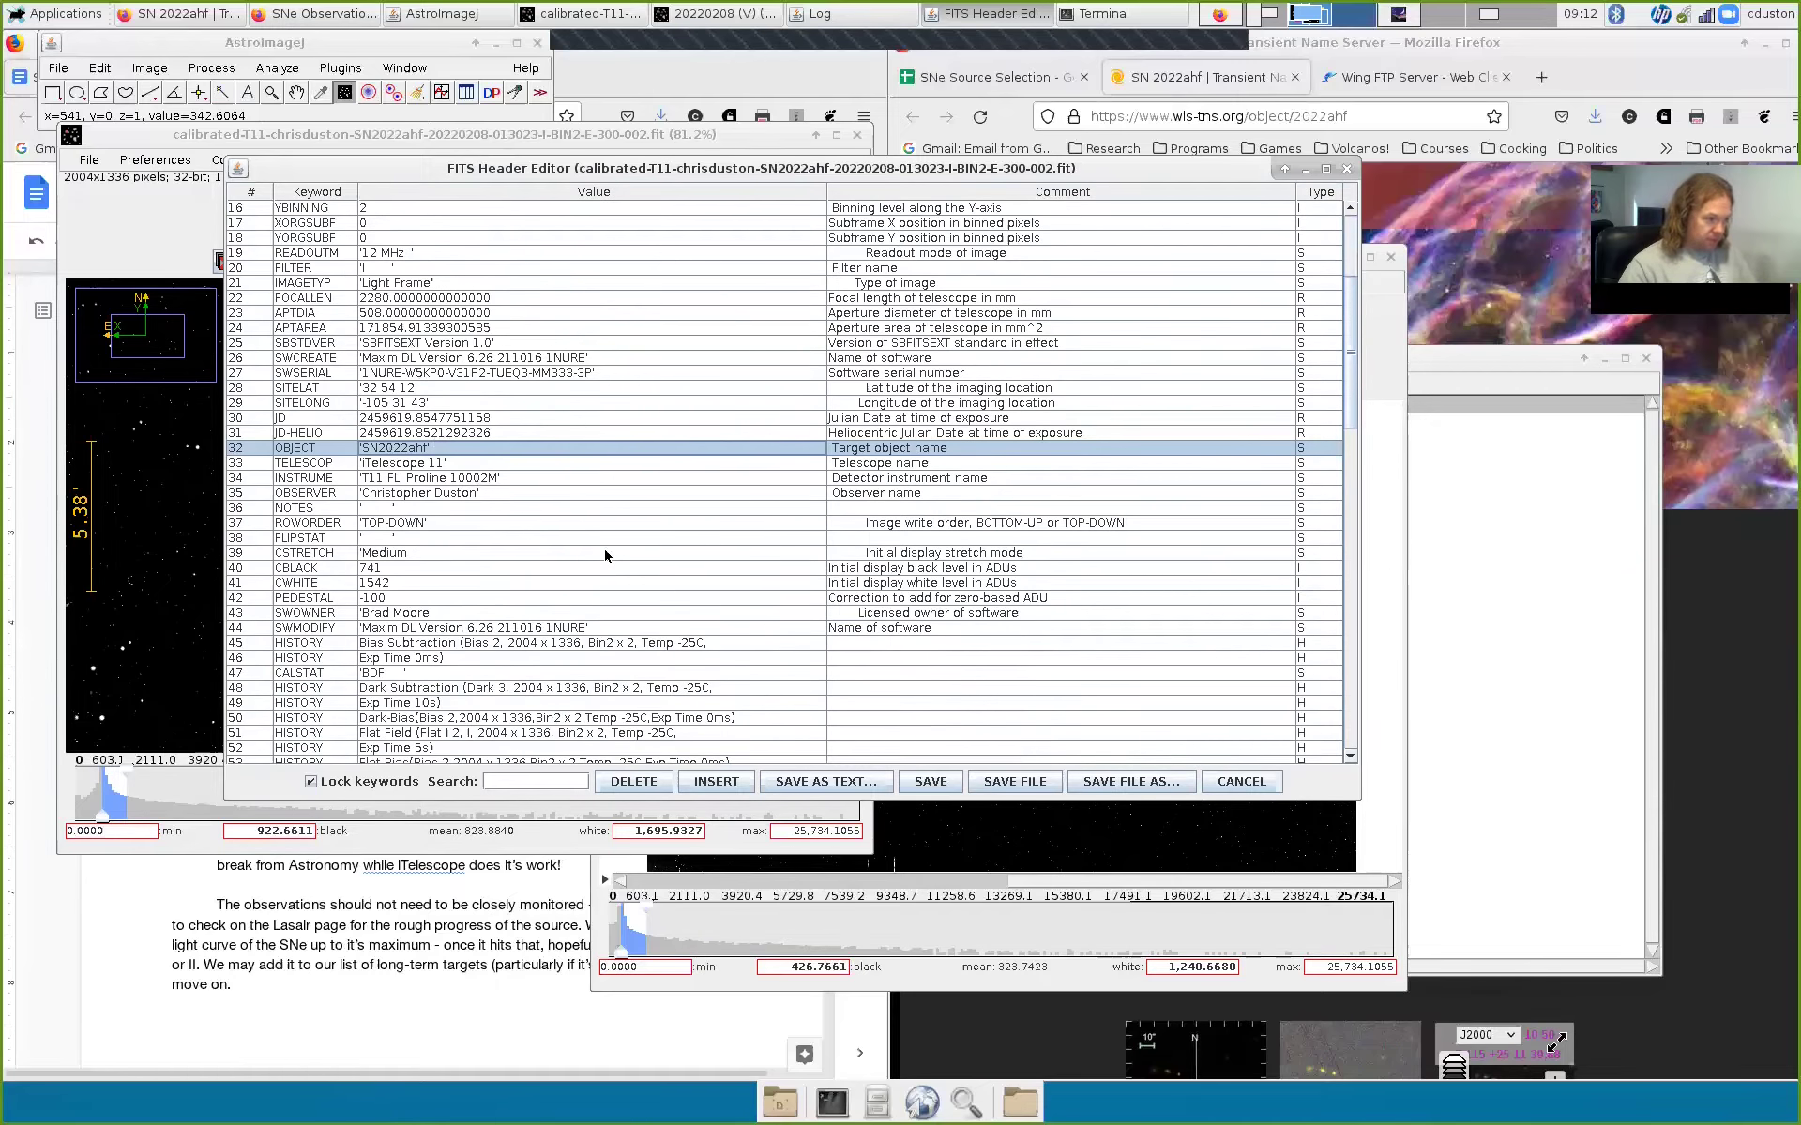
{"action": "scroll", "coordinate": [616, 558], "scroll_direction": "down", "scroll_amount": 2}
{"action": "scroll", "coordinate": [634, 566], "scroll_direction": "down", "scroll_amount": 2}
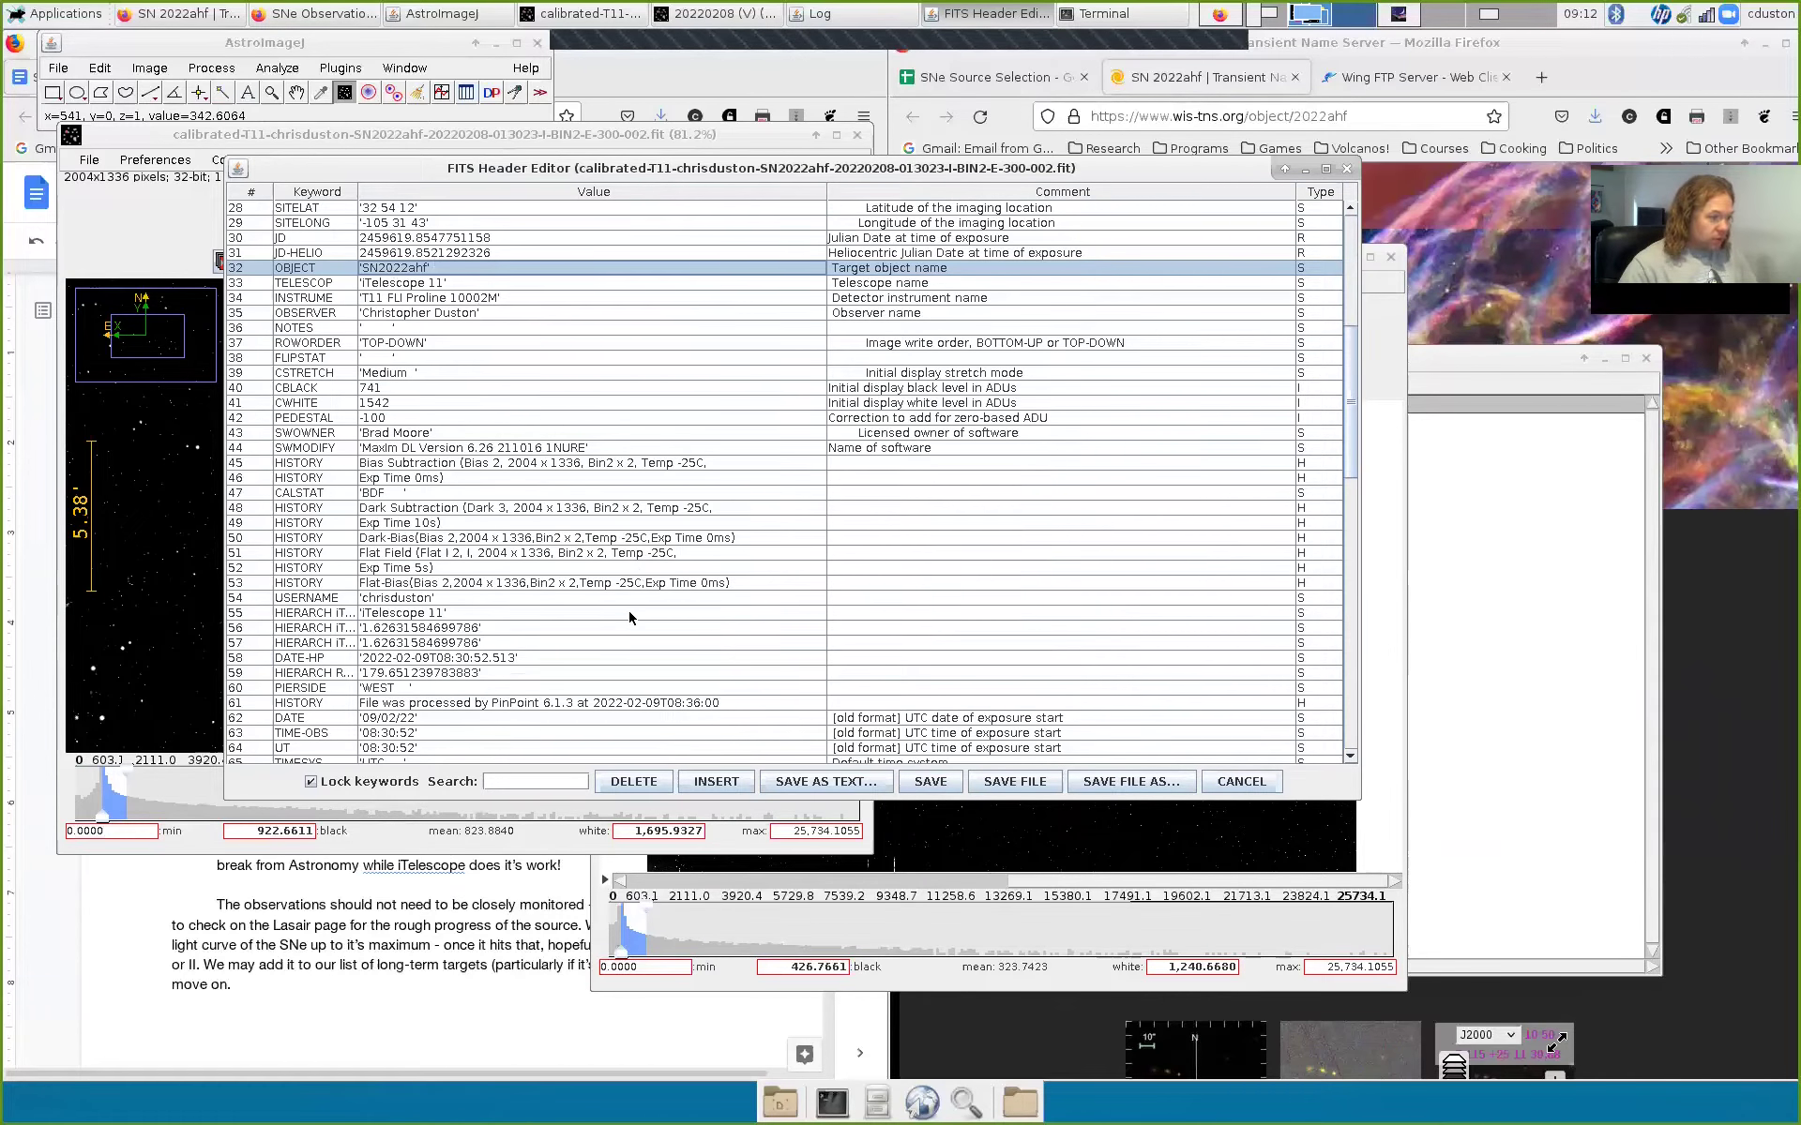
{"action": "scroll", "coordinate": [629, 619], "scroll_direction": "down", "scroll_amount": 6}
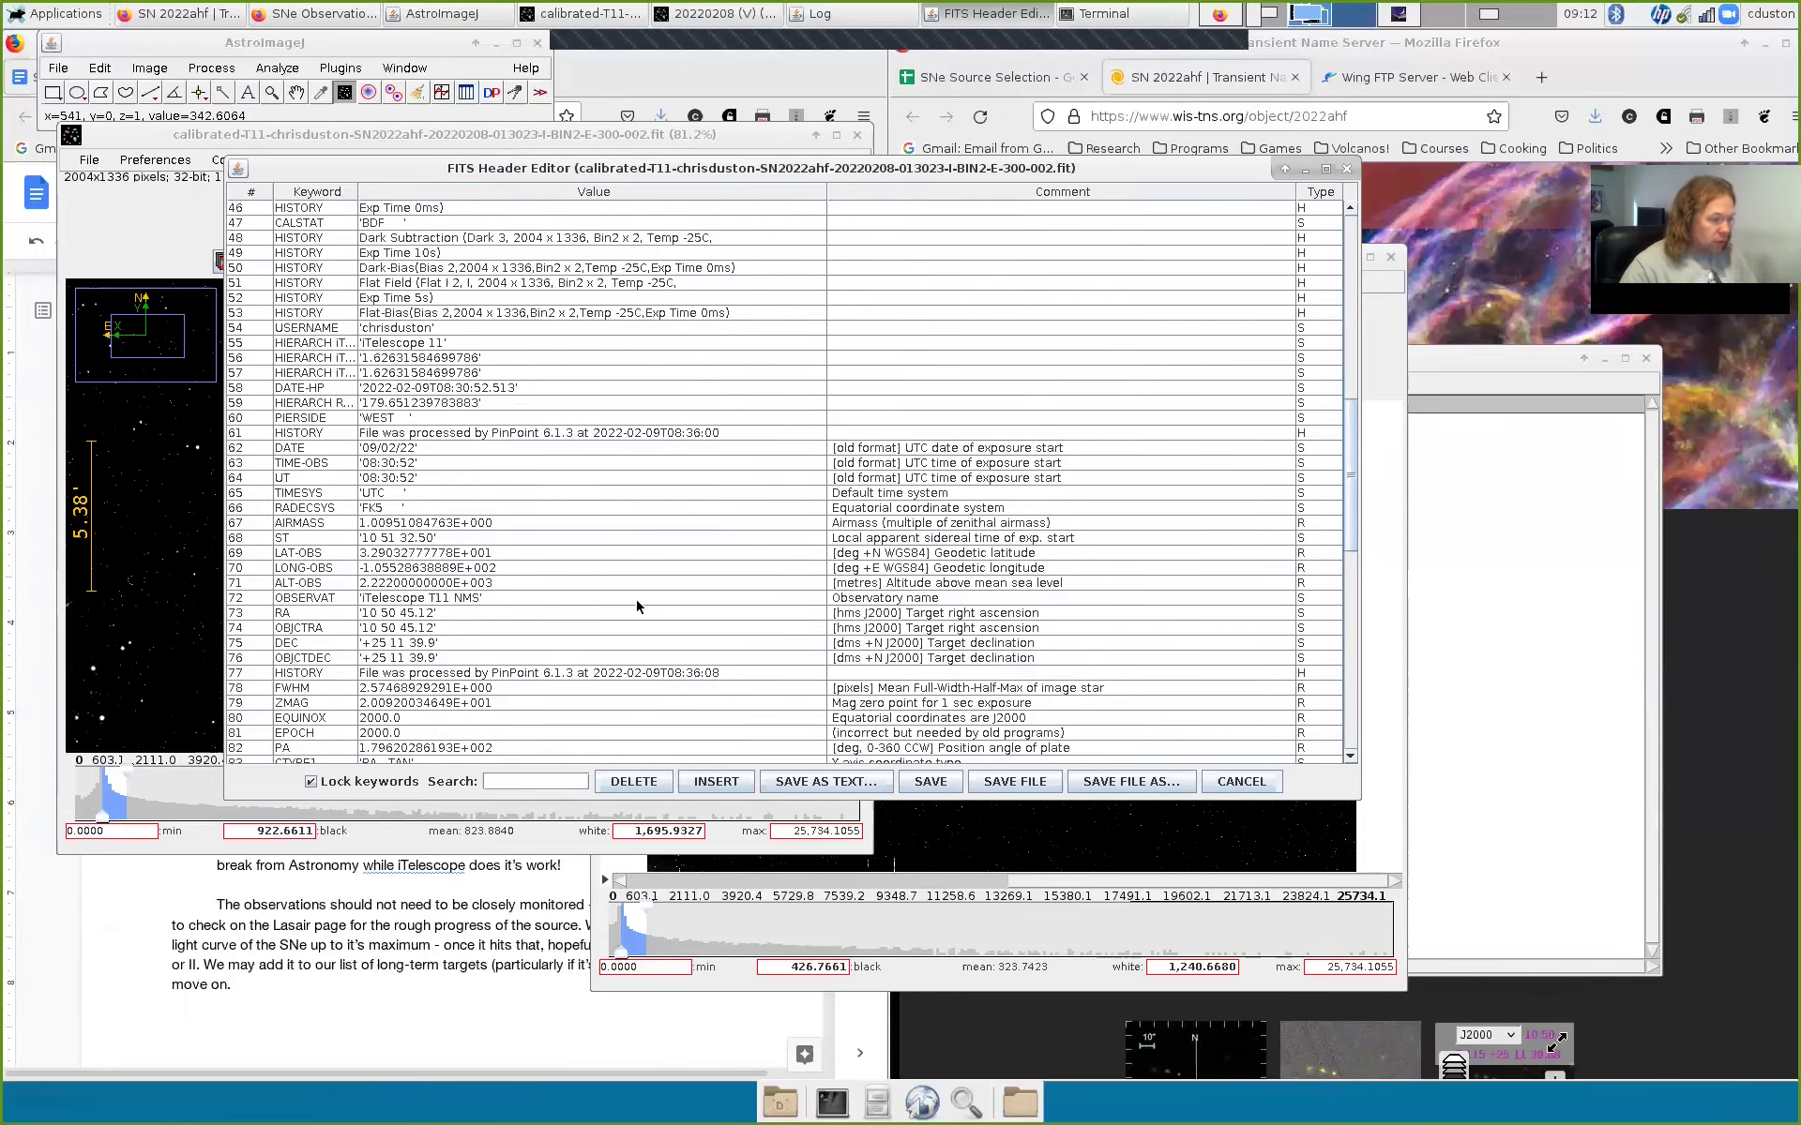
{"action": "scroll", "coordinate": [637, 600], "scroll_direction": "down", "scroll_amount": 1}
{"action": "scroll", "coordinate": [634, 589], "scroll_direction": "down", "scroll_amount": 2}
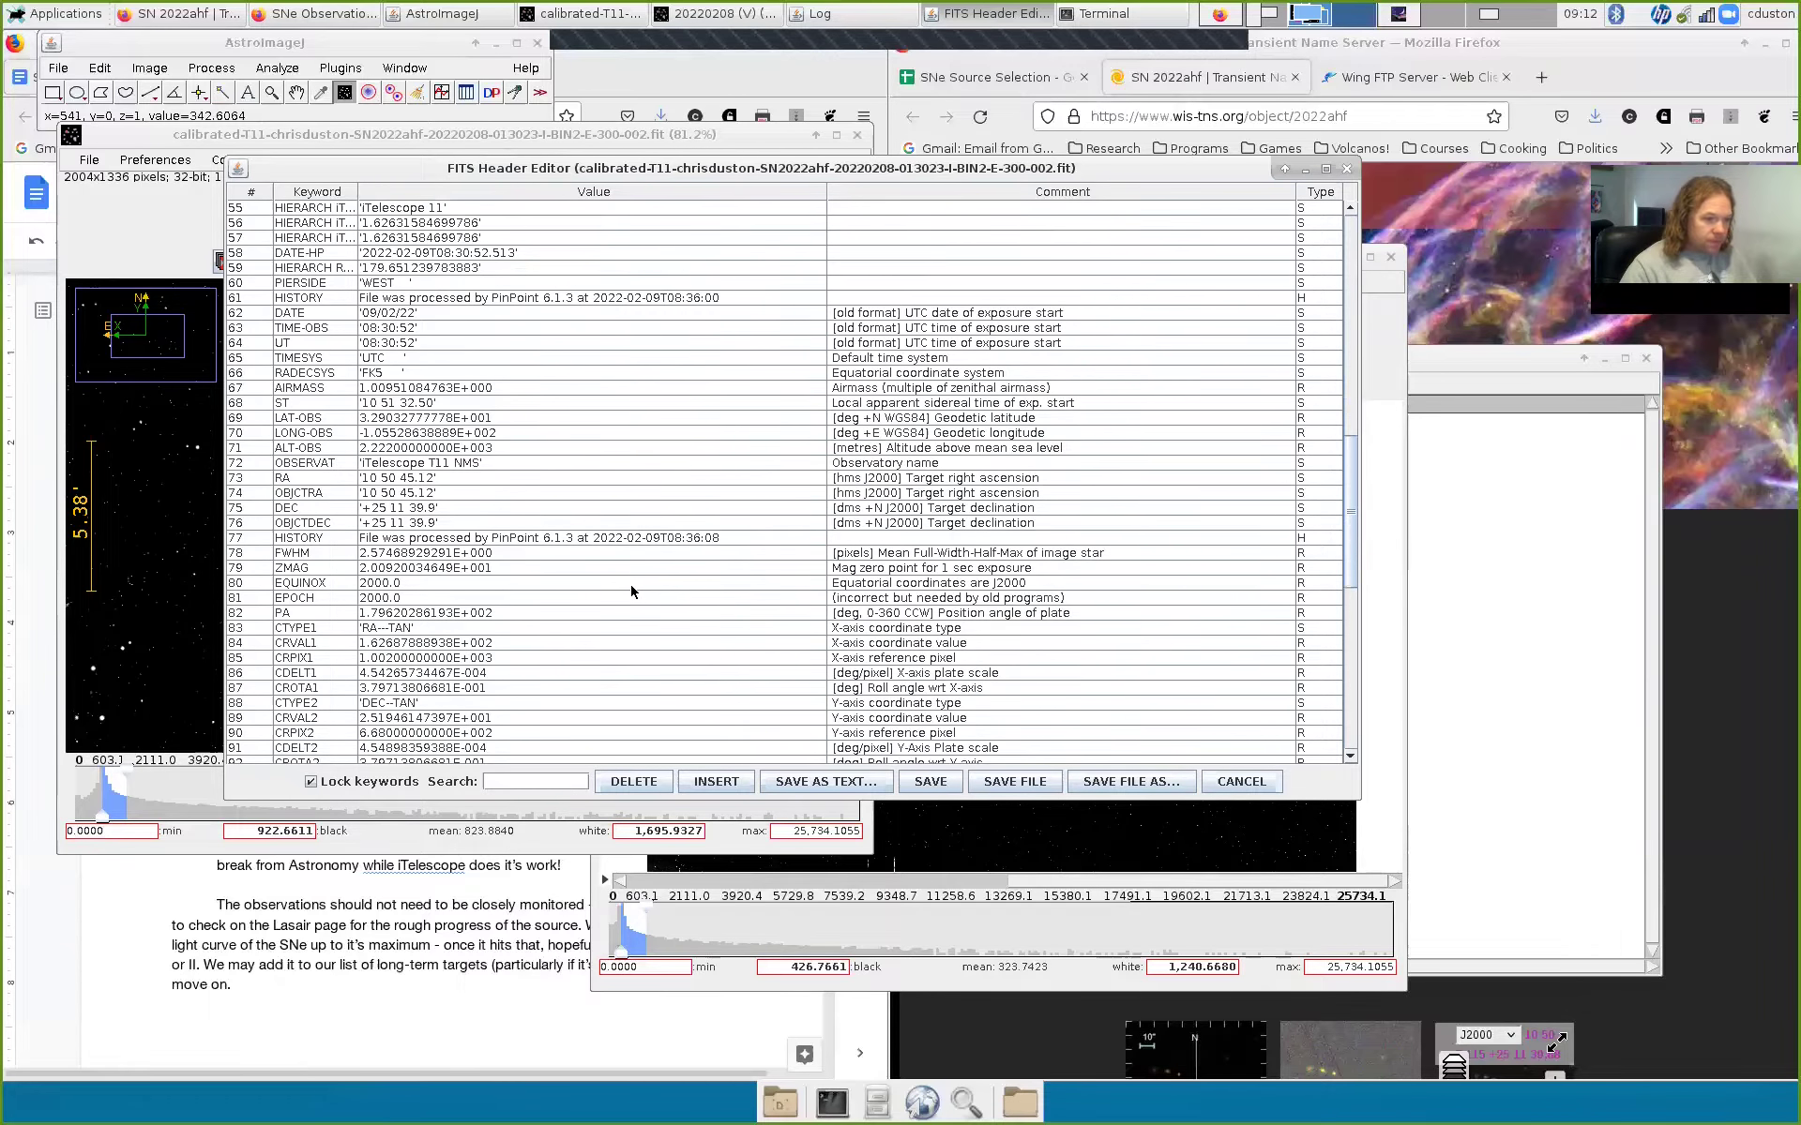
{"action": "scroll", "coordinate": [633, 589], "scroll_direction": "down", "scroll_amount": 1}
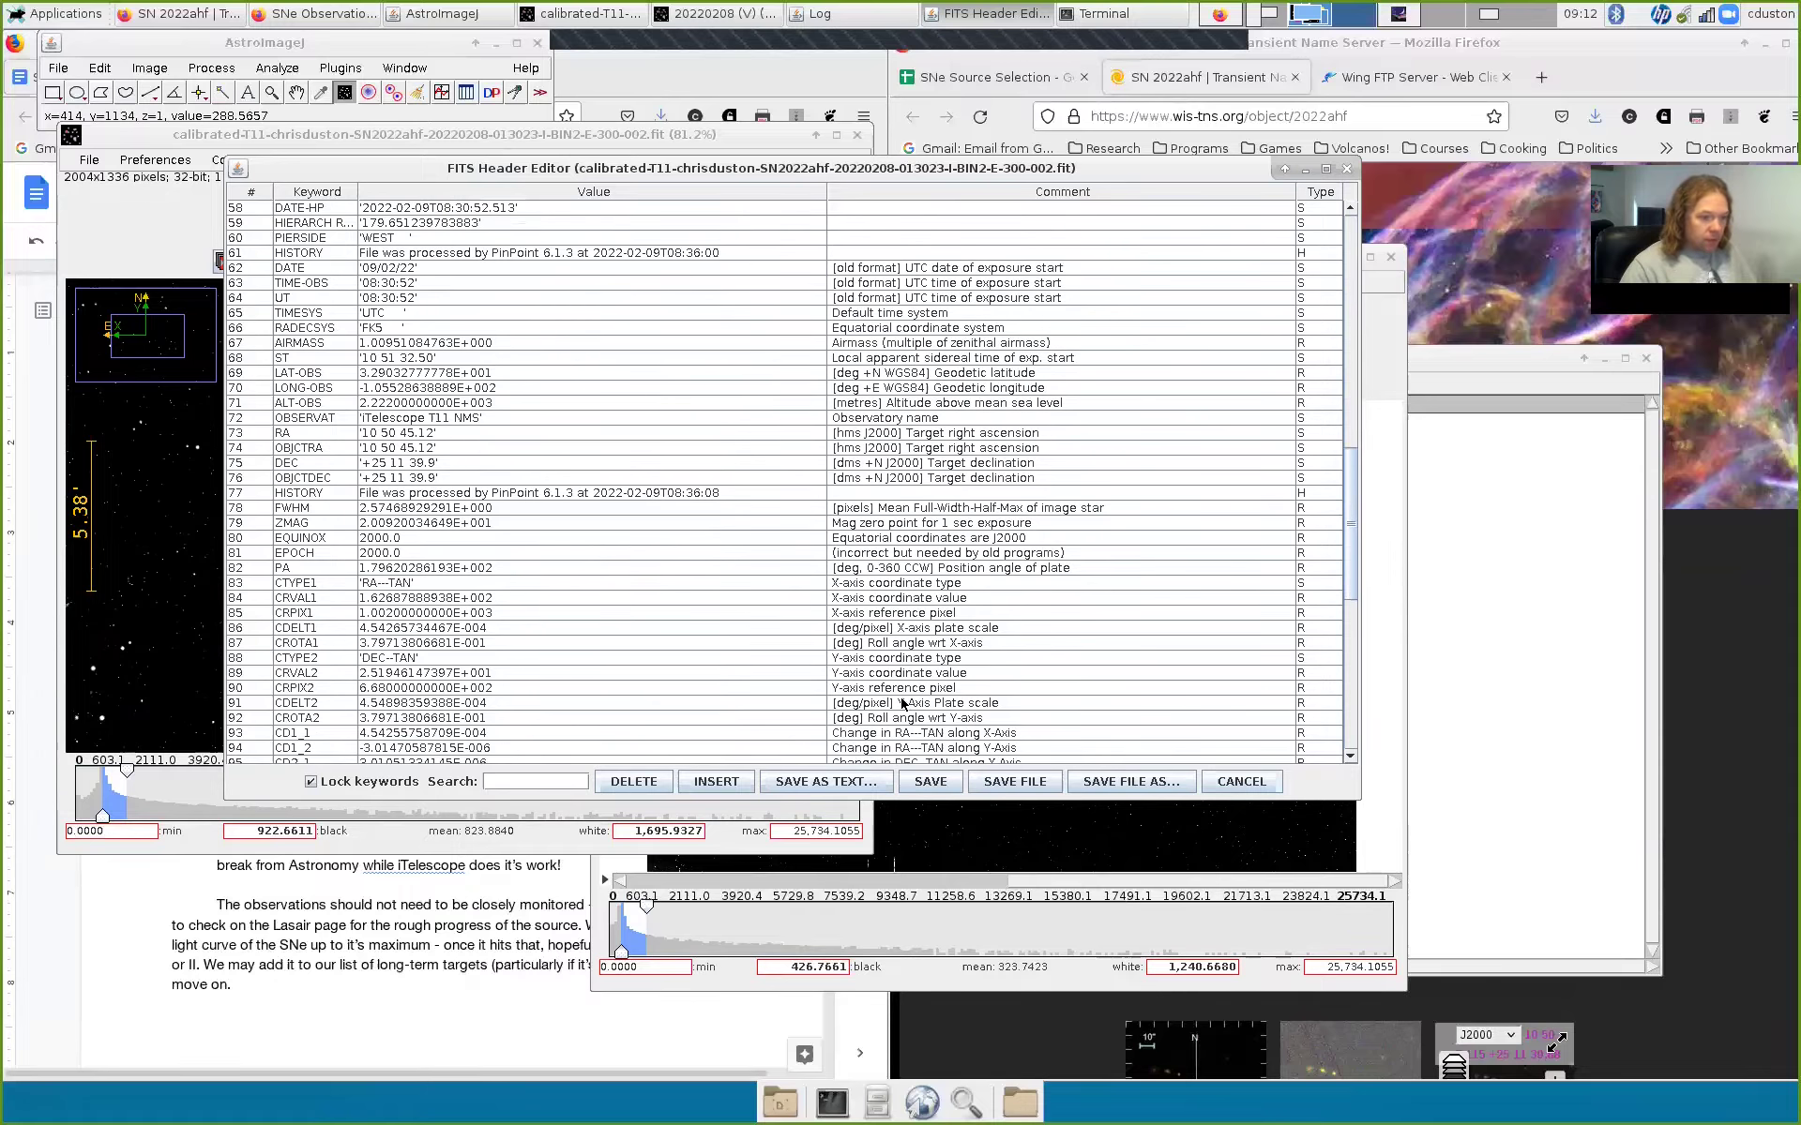
Step: Read the plate scales CDELT1 4.54265734467E-004 and CDELT2 4.54898359388E-004 deg/pixel
{"action": "left_click", "coordinate": [918, 703]}
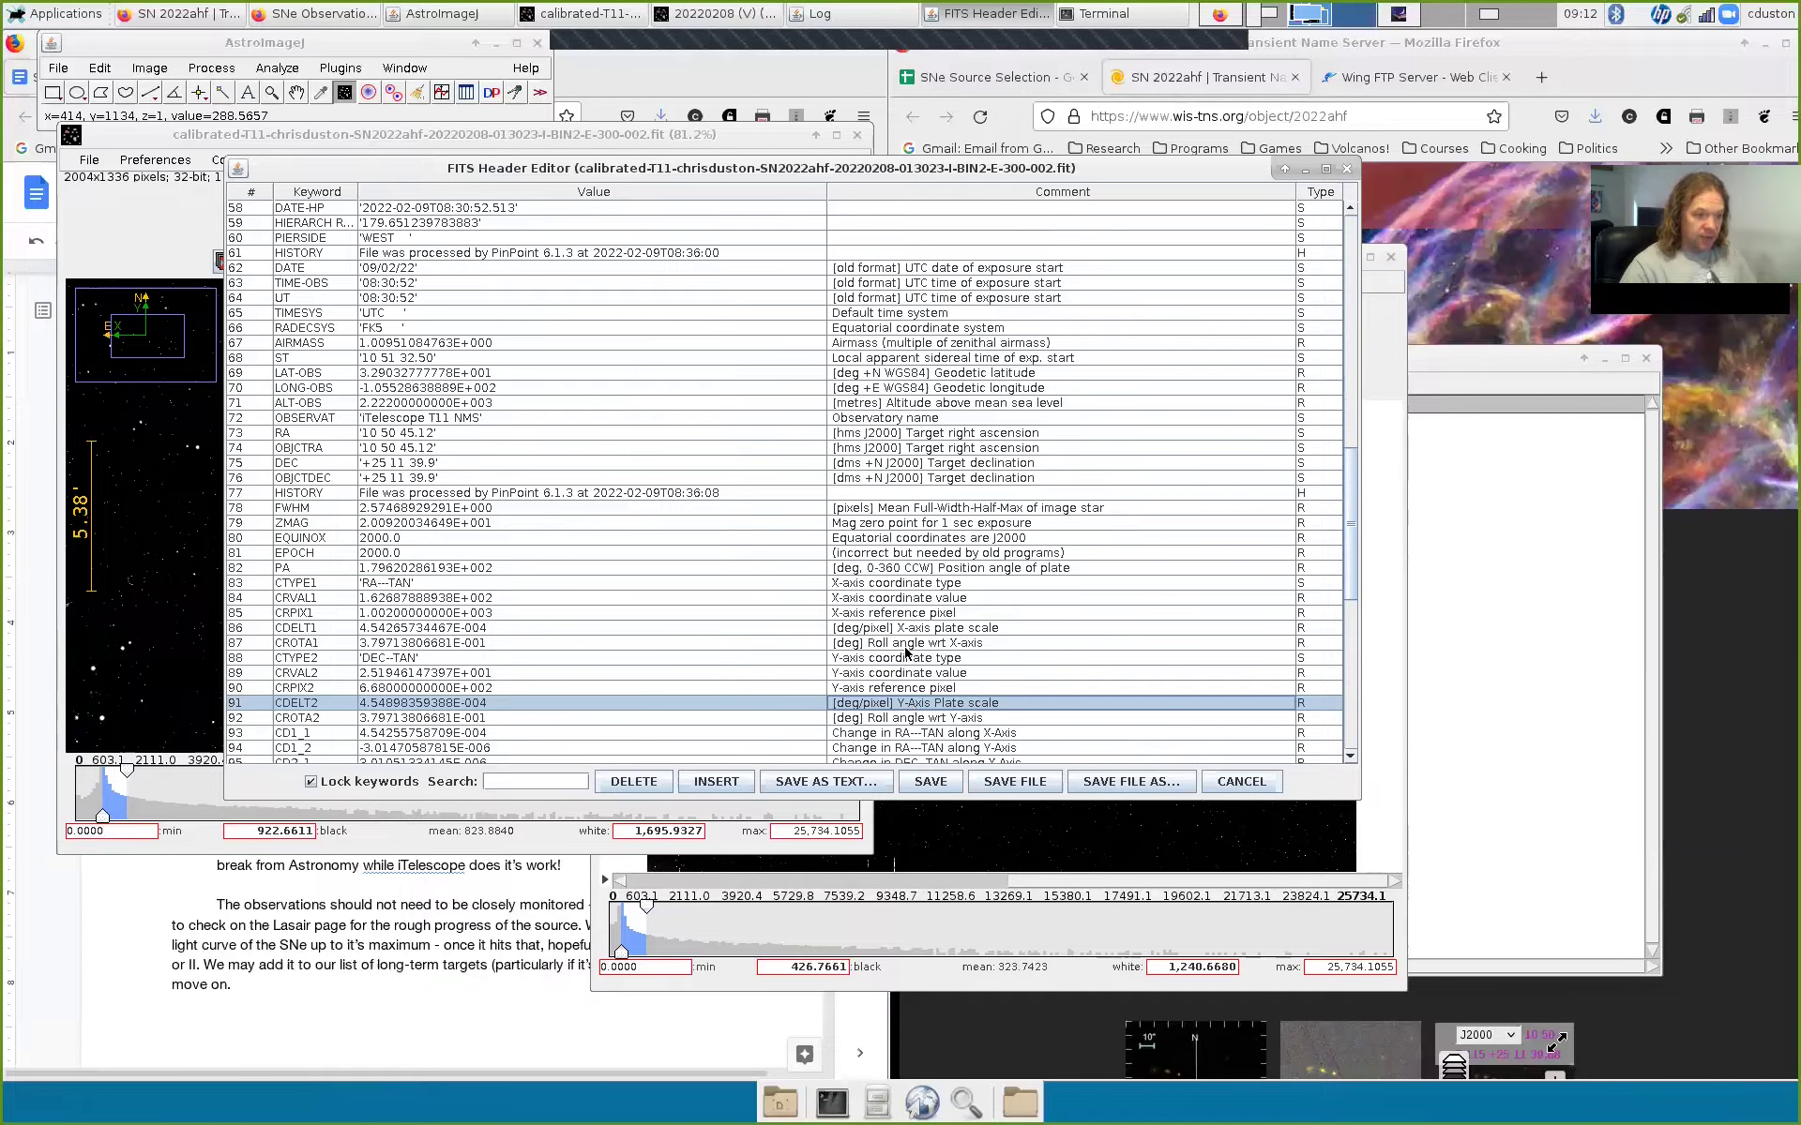
{"action": "left_click", "coordinate": [903, 630]}
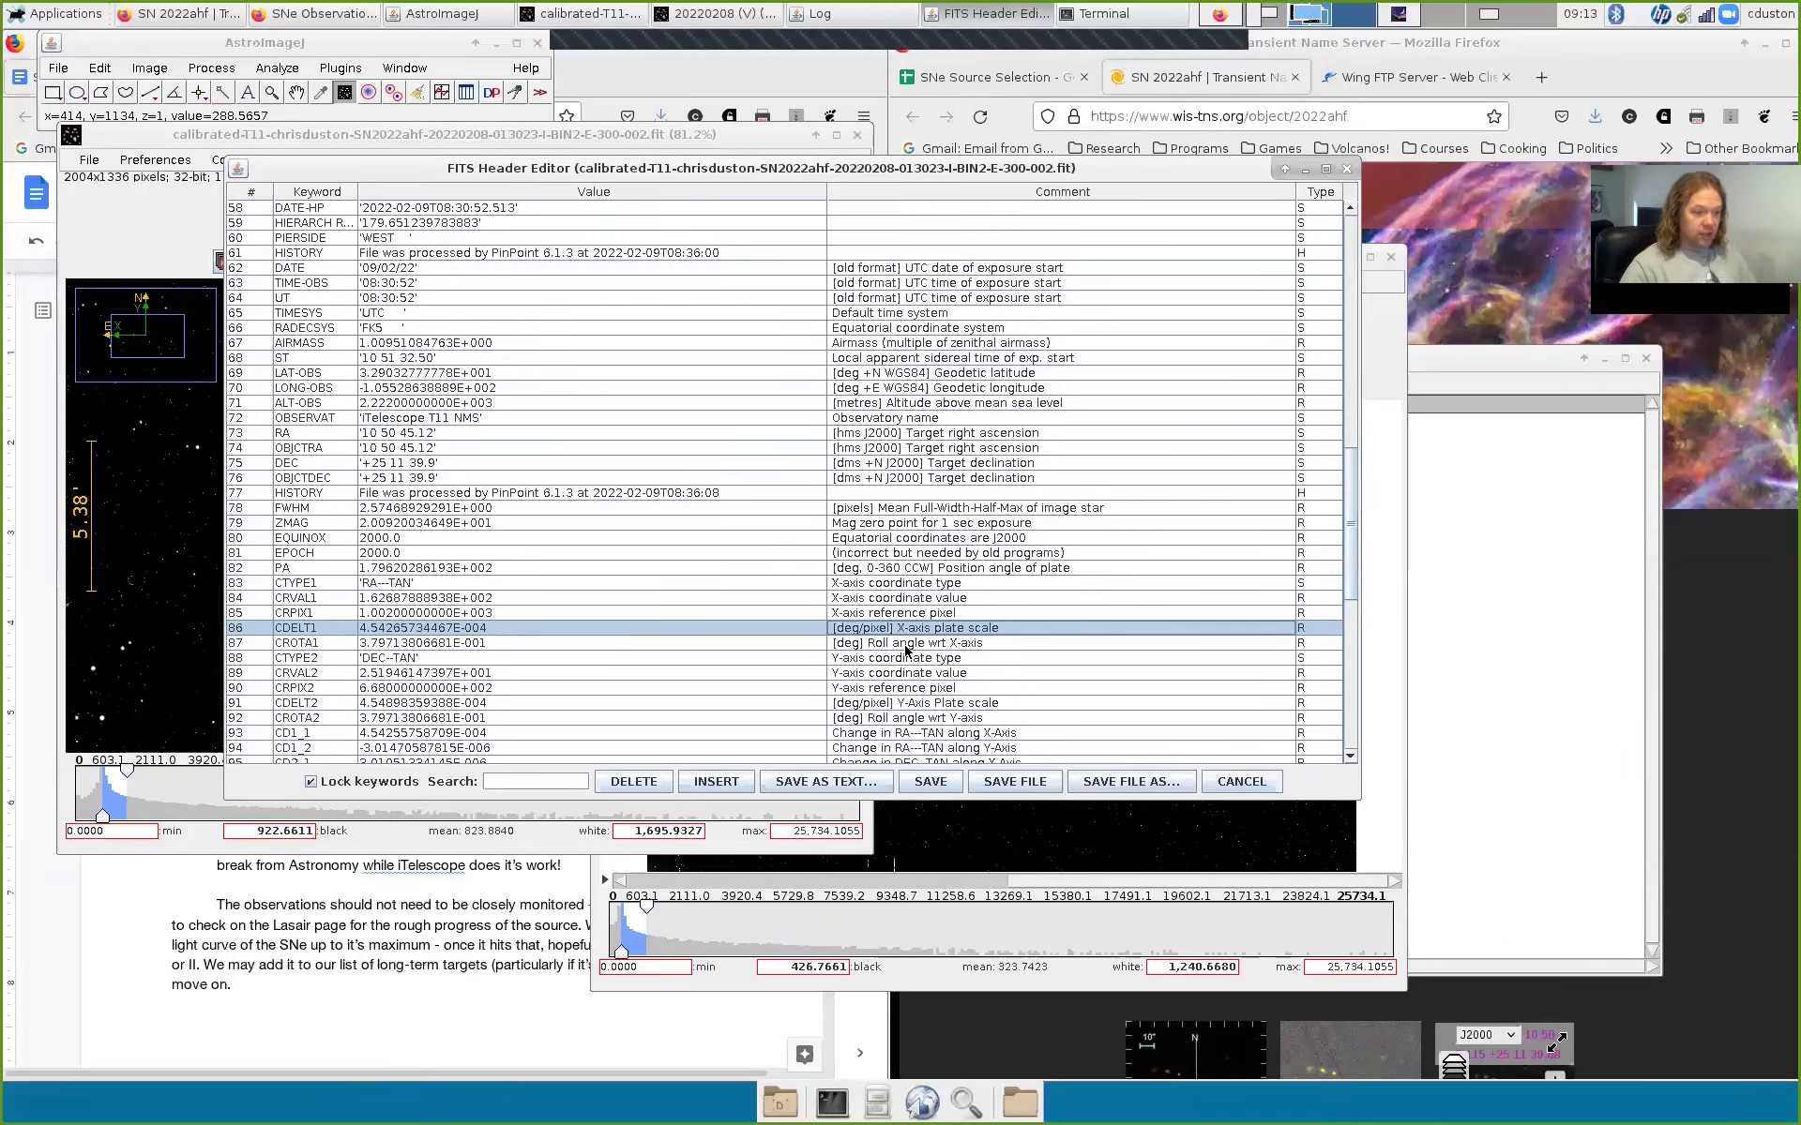
{"action": "scroll", "coordinate": [908, 653], "scroll_direction": "down", "scroll_amount": 1}
{"action": "scroll", "coordinate": [908, 666], "scroll_direction": "down", "scroll_amount": 1}
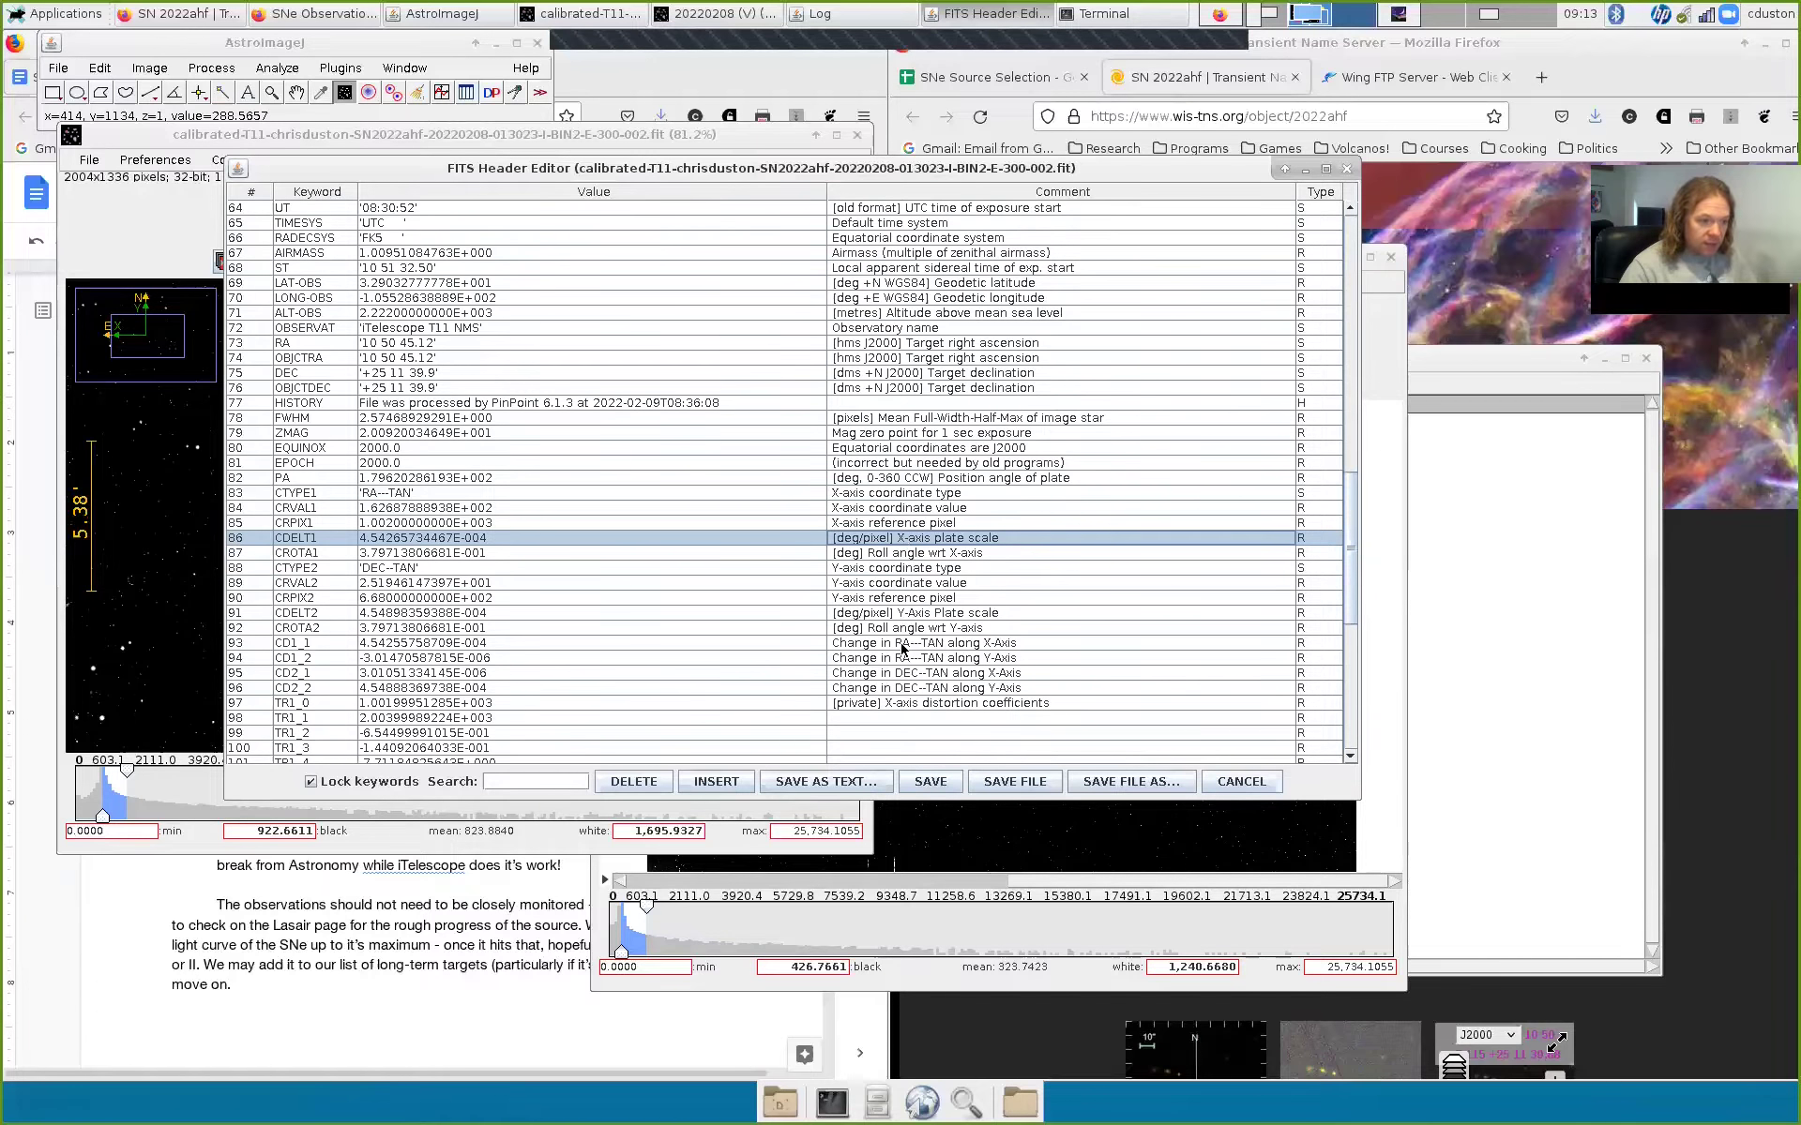
{"action": "scroll", "coordinate": [900, 688], "scroll_direction": "down", "scroll_amount": 10}
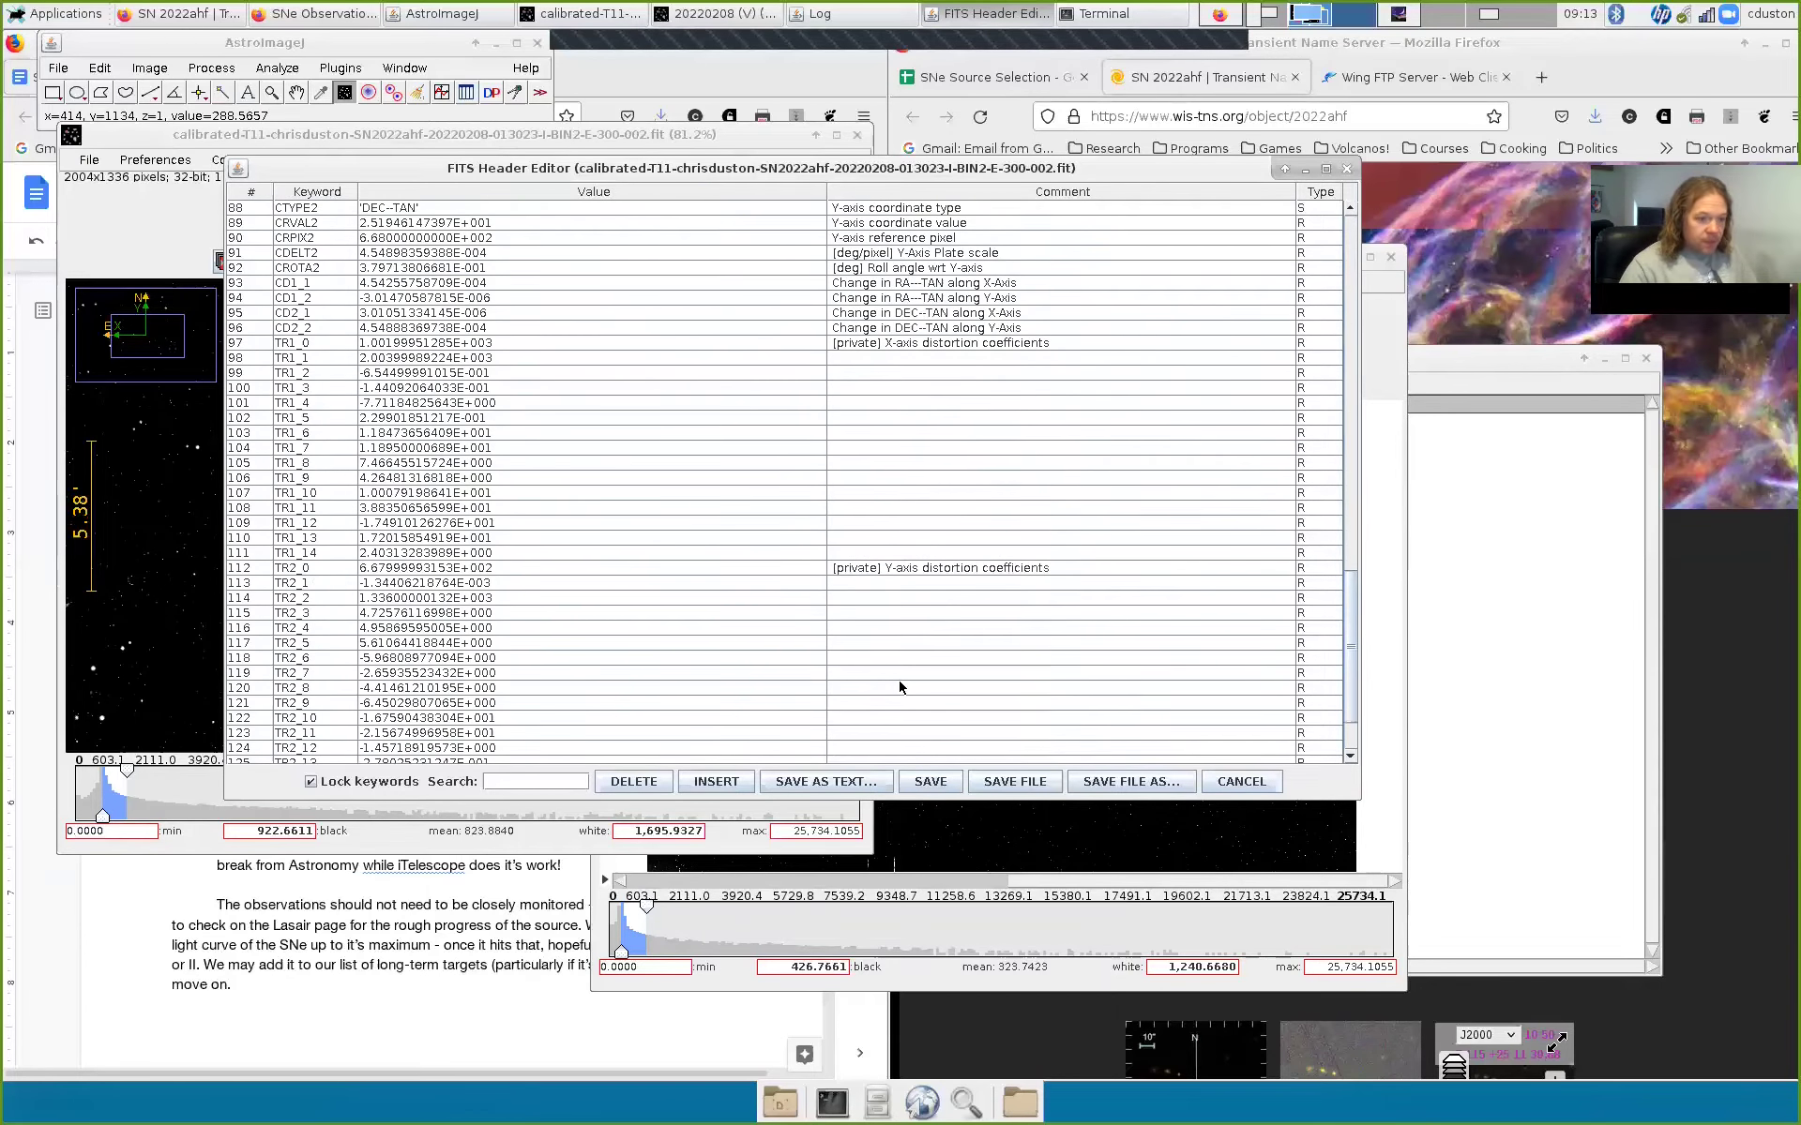
{"action": "scroll", "coordinate": [900, 688], "scroll_direction": "down", "scroll_amount": 1}
{"action": "scroll", "coordinate": [900, 688], "scroll_direction": "up", "scroll_amount": 10}
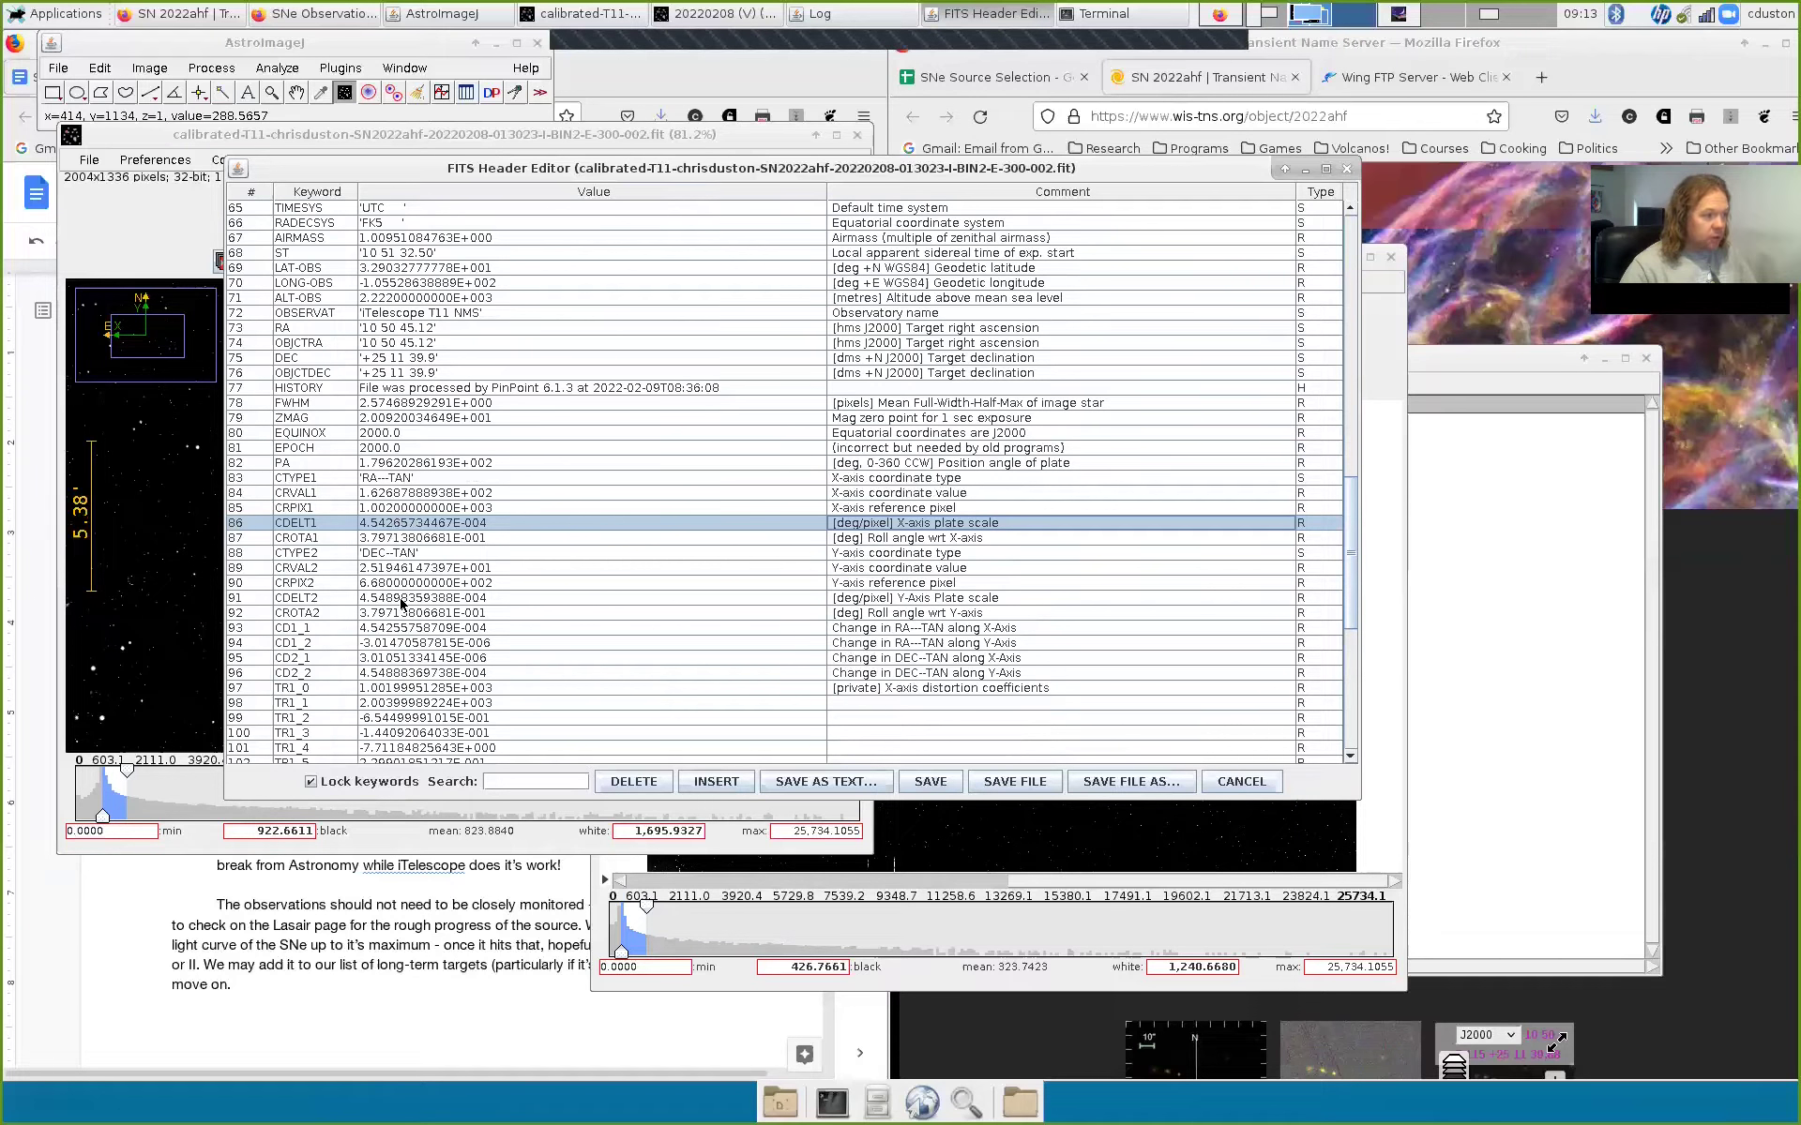
{"action": "left_click", "coordinate": [401, 600]}
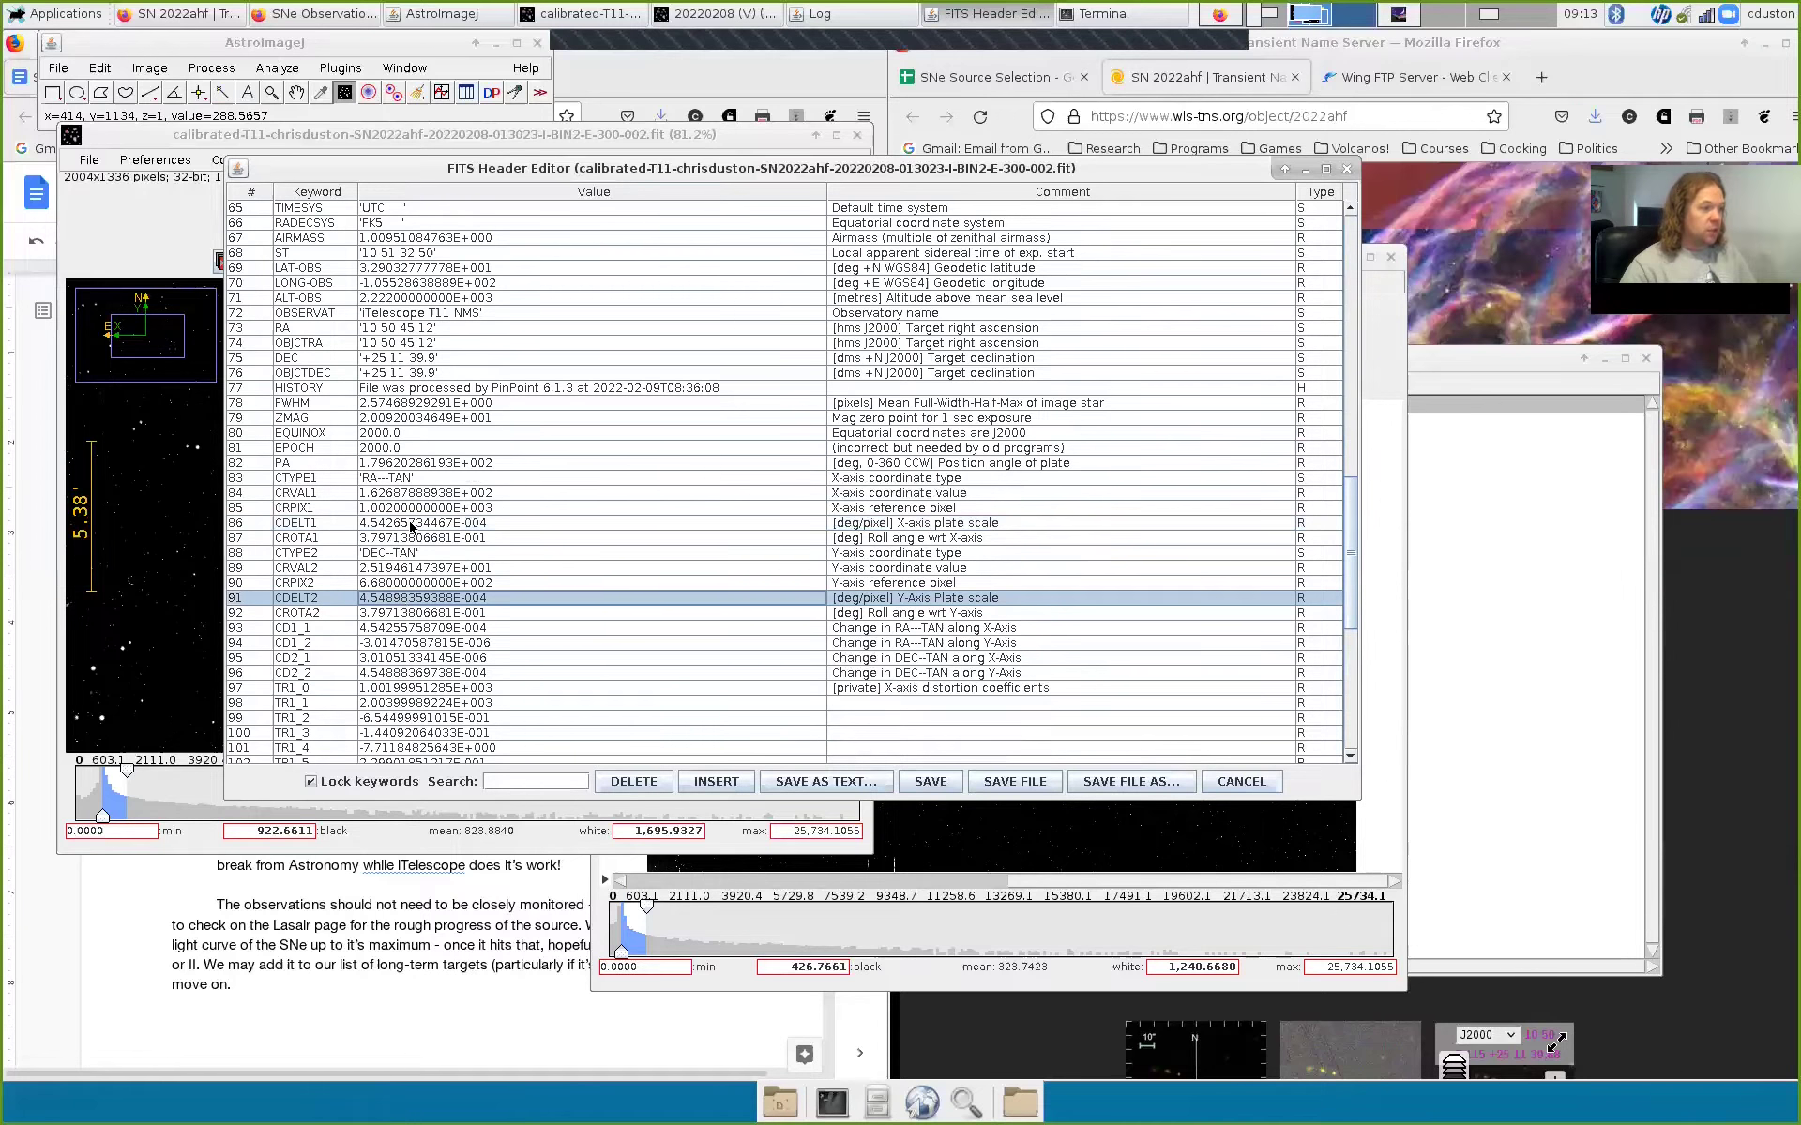
{"action": "left_click", "coordinate": [413, 526]}
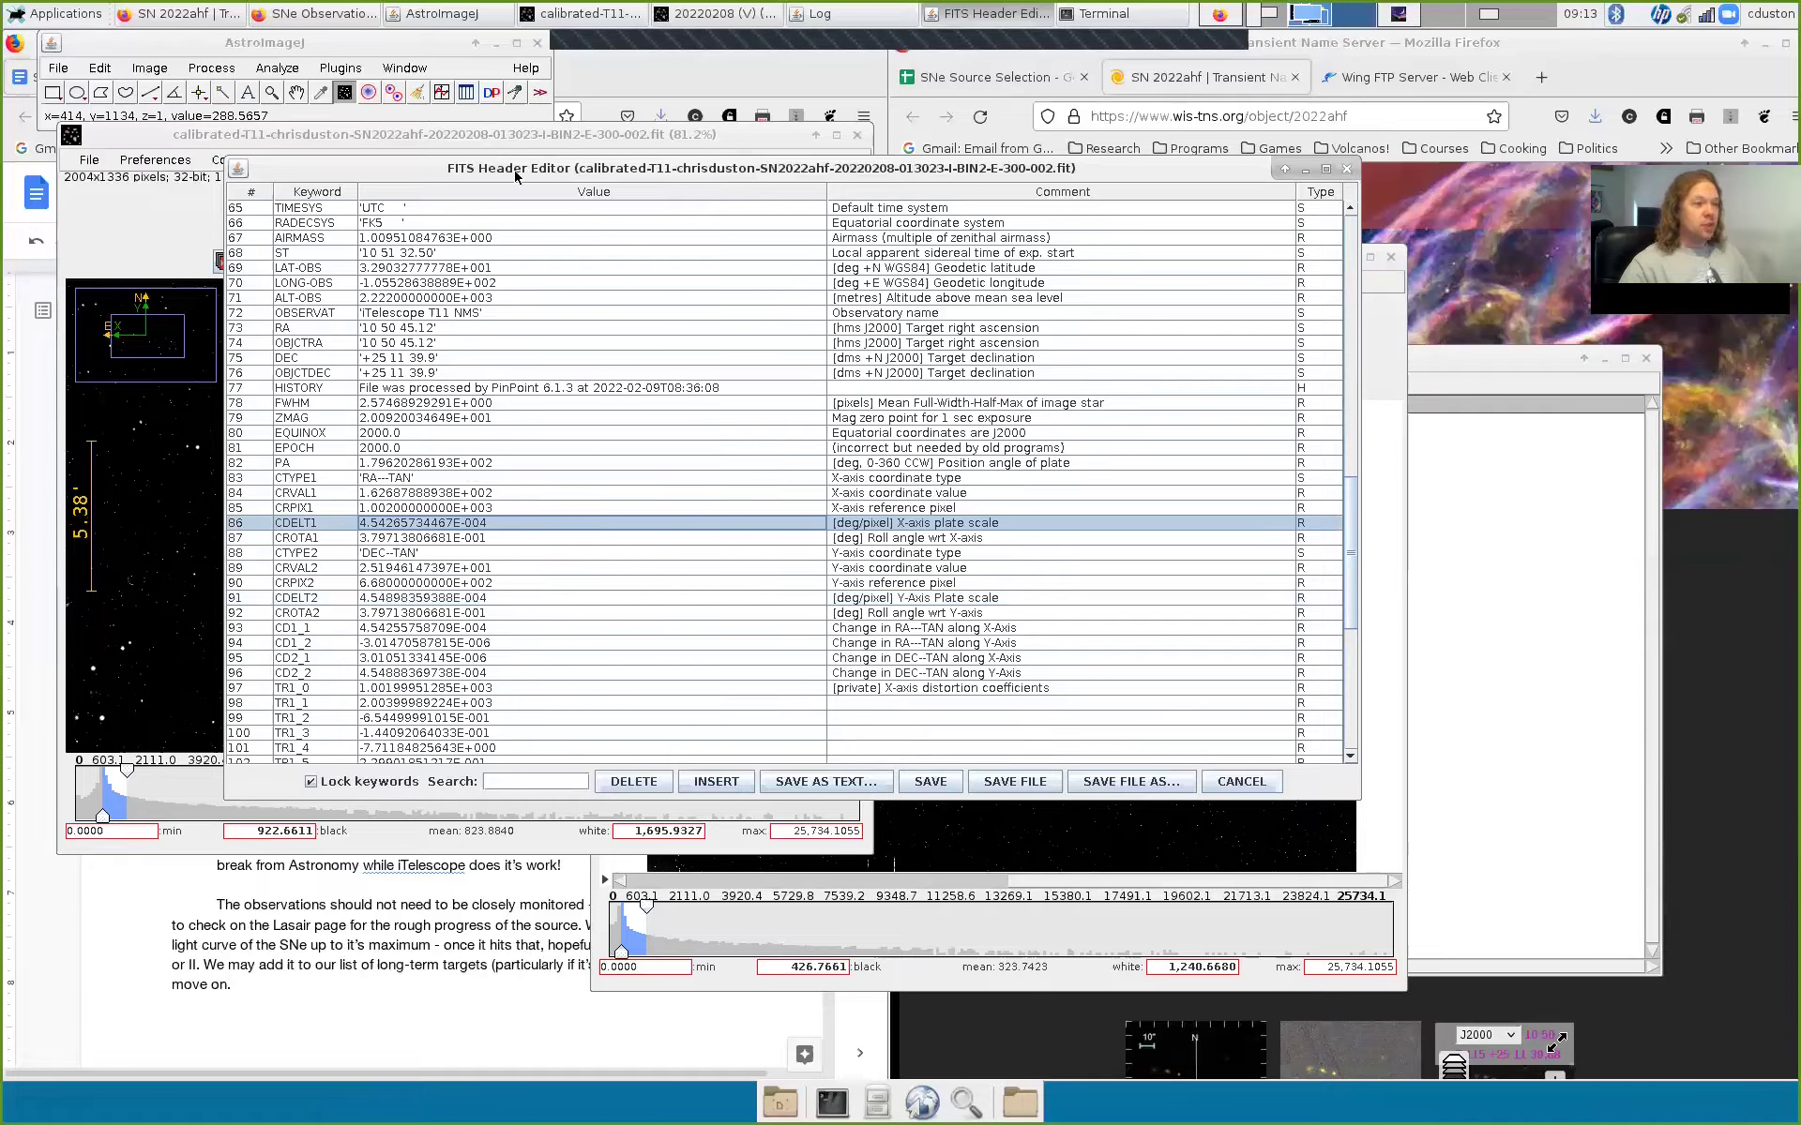
{"action": "left_click_drag", "start_coordinate": [512, 174], "coordinate": [399, 194]}
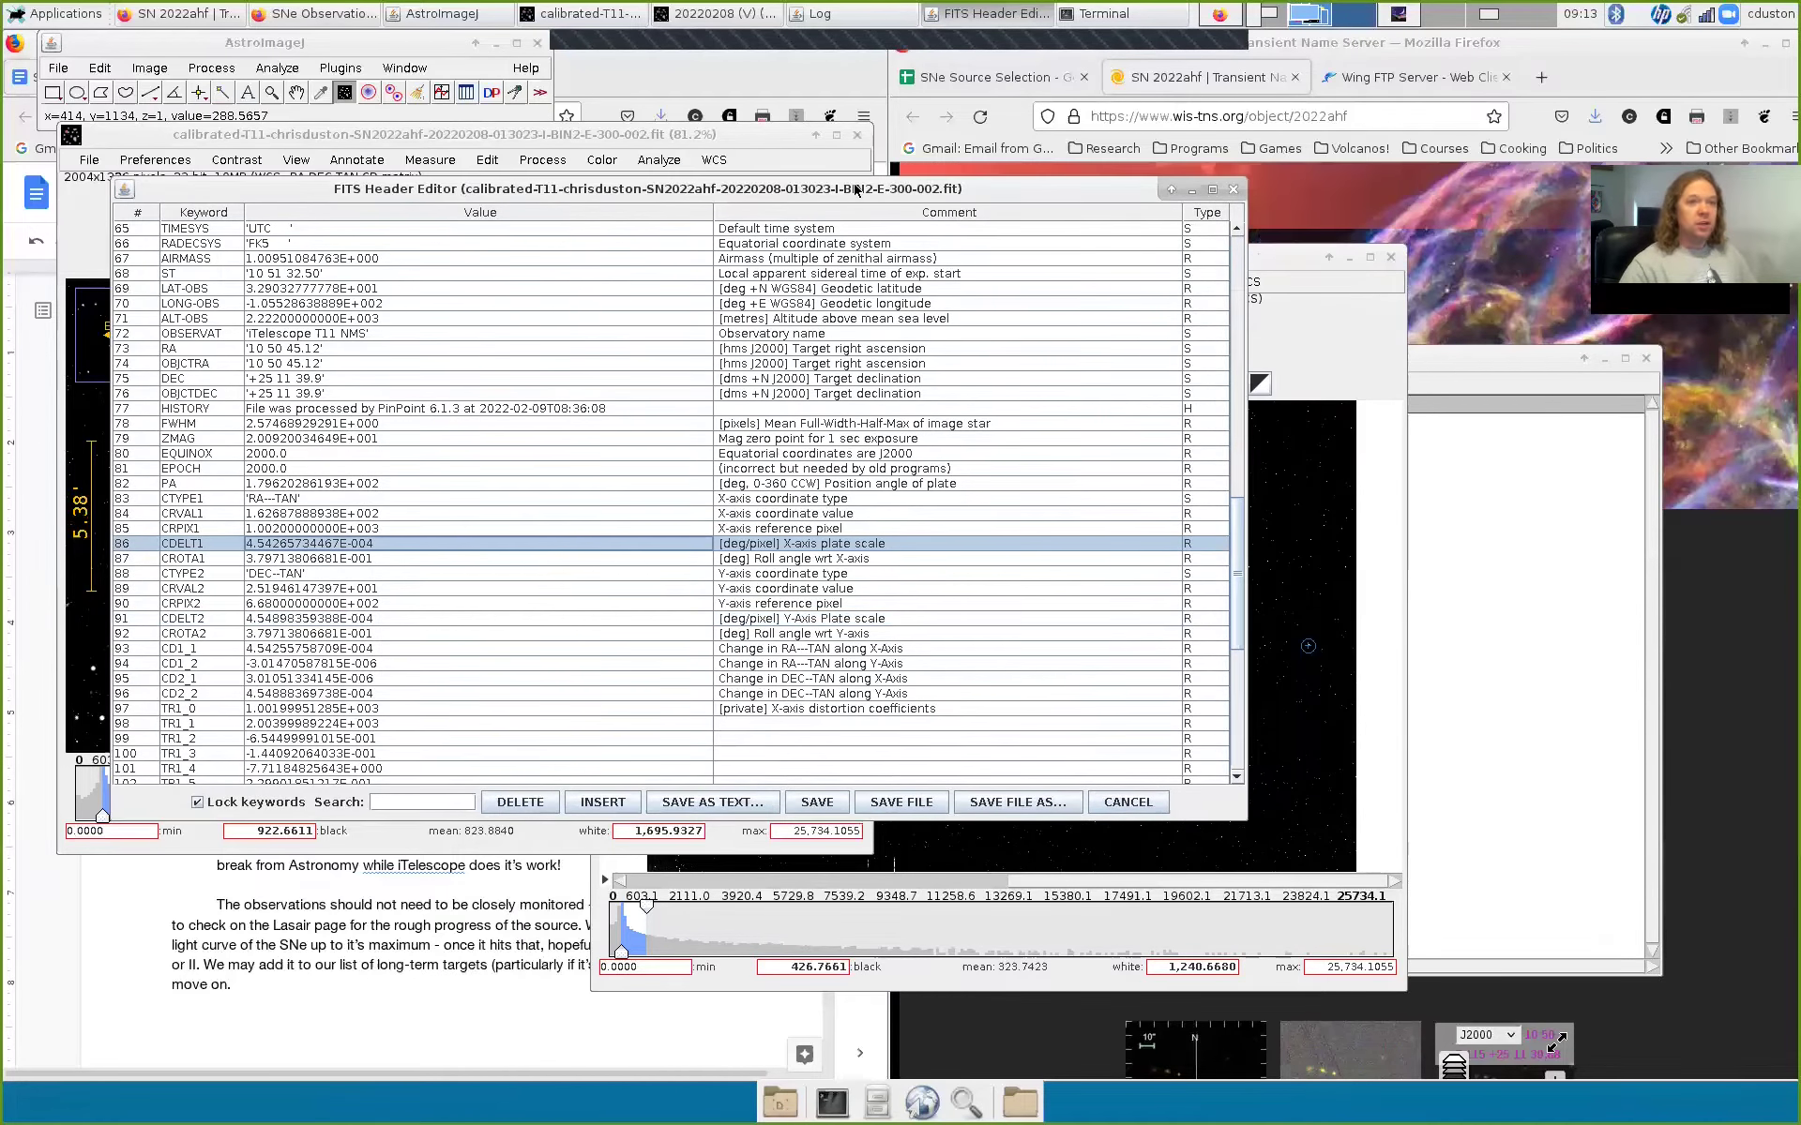
Step: Search 'deg to arcsec converter' in a new Firefox tab and enter 4.54E-4 degrees
{"action": "left_click", "coordinate": [1541, 77]}
{"action": "type", "text": "deg to arc"}
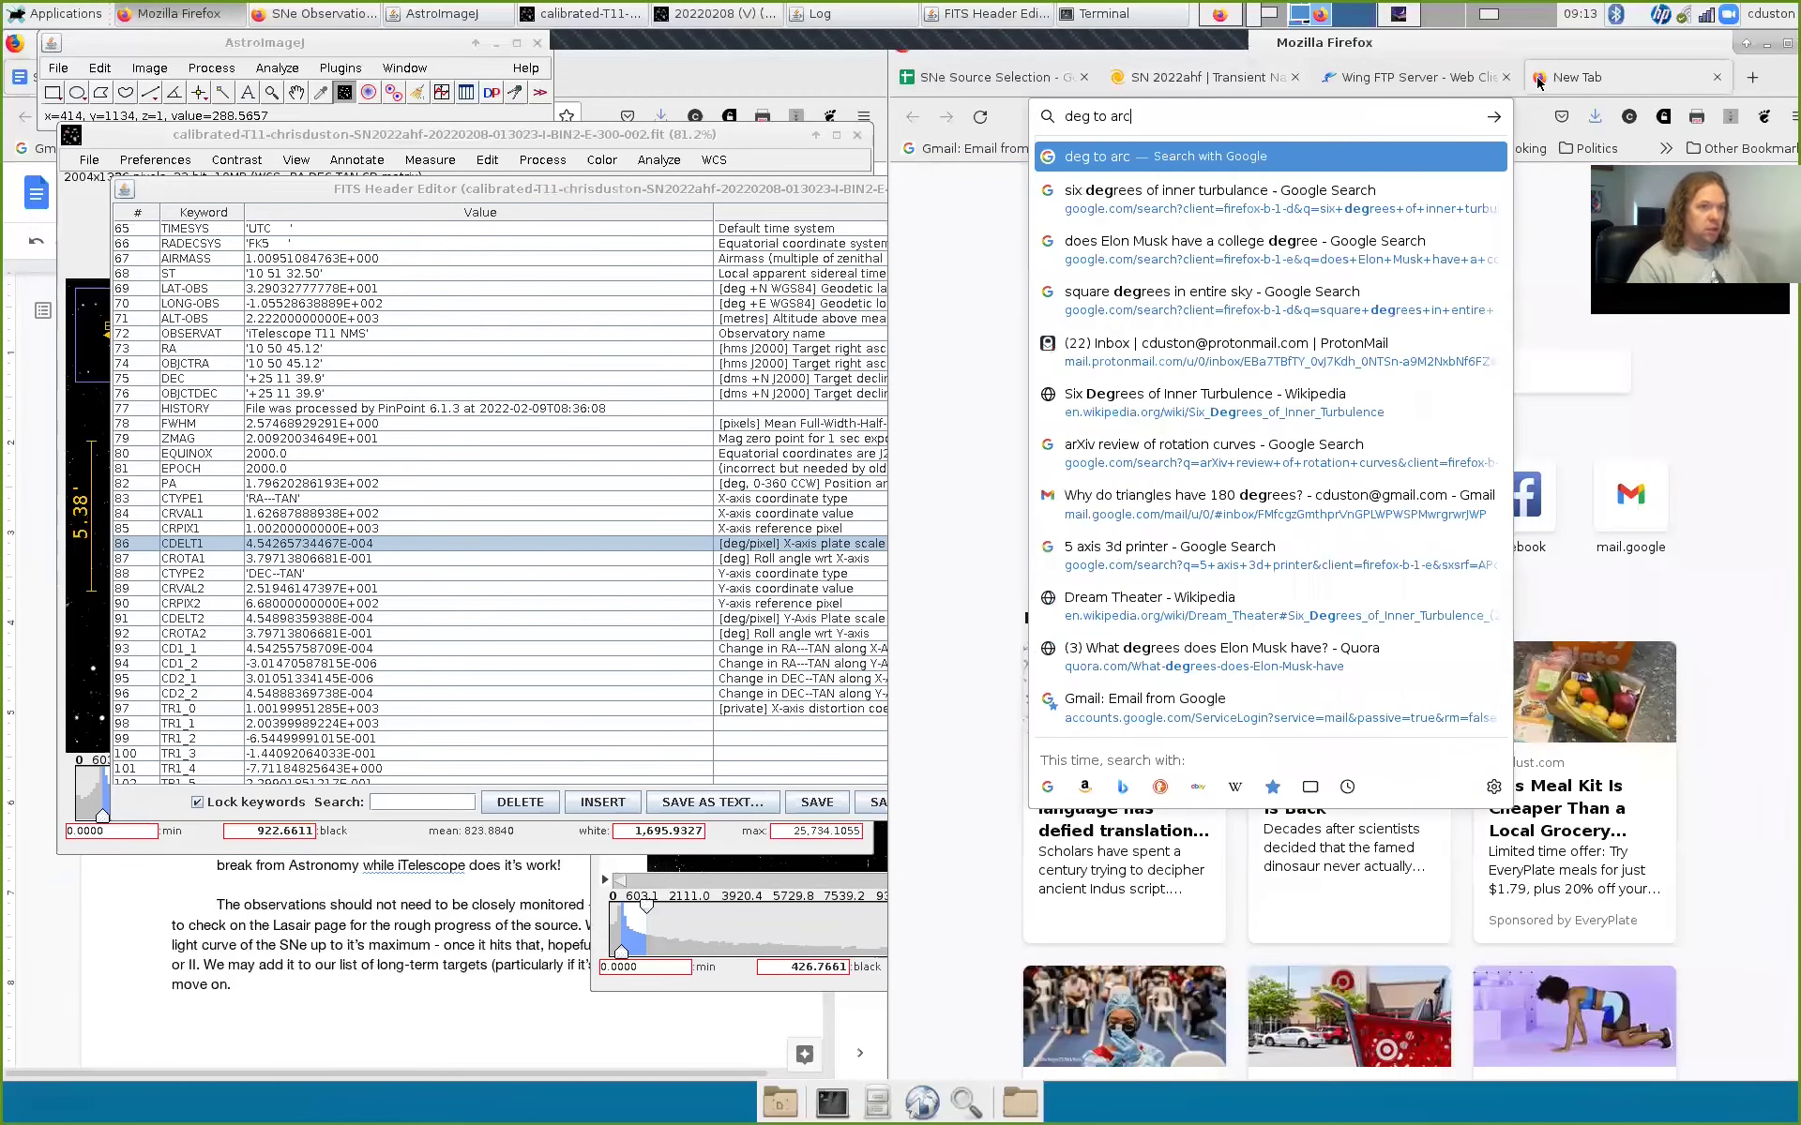
{"action": "type", "text": "sec converter"}
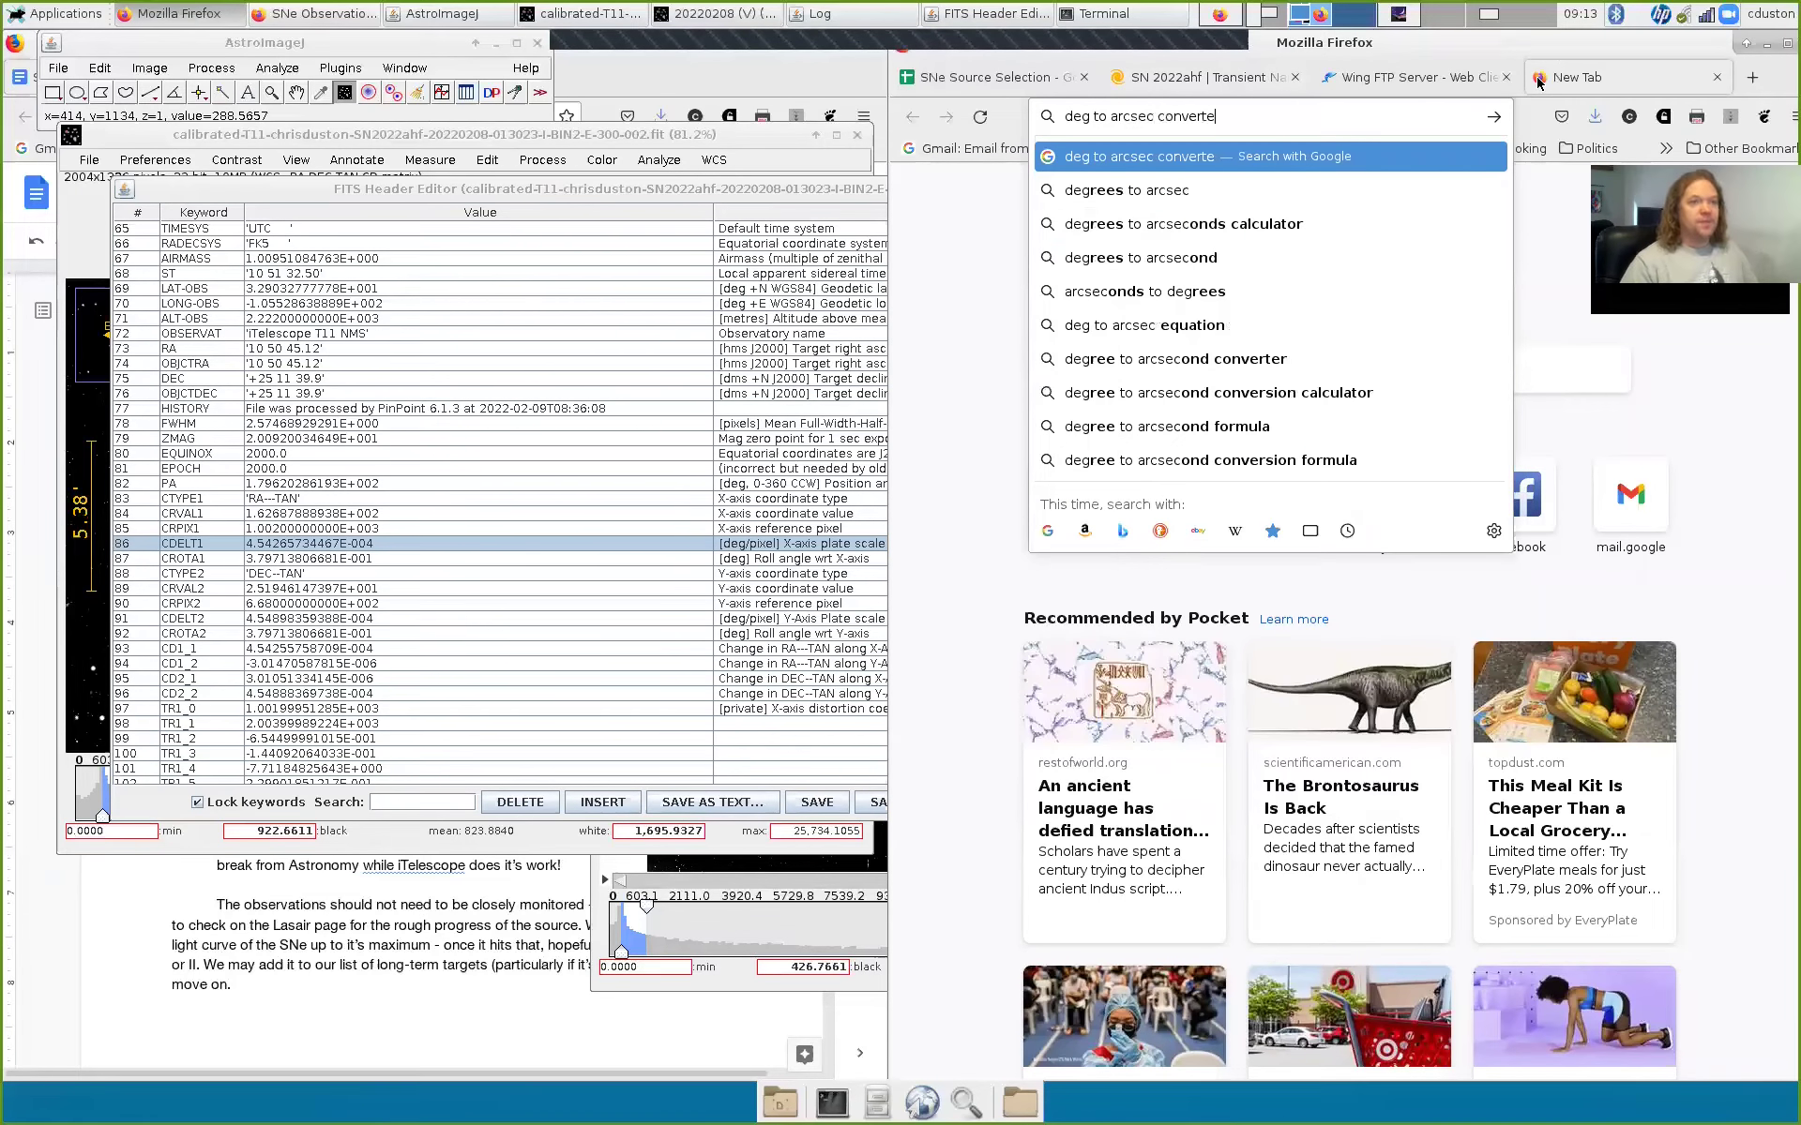
{"action": "key", "text": "Return"}
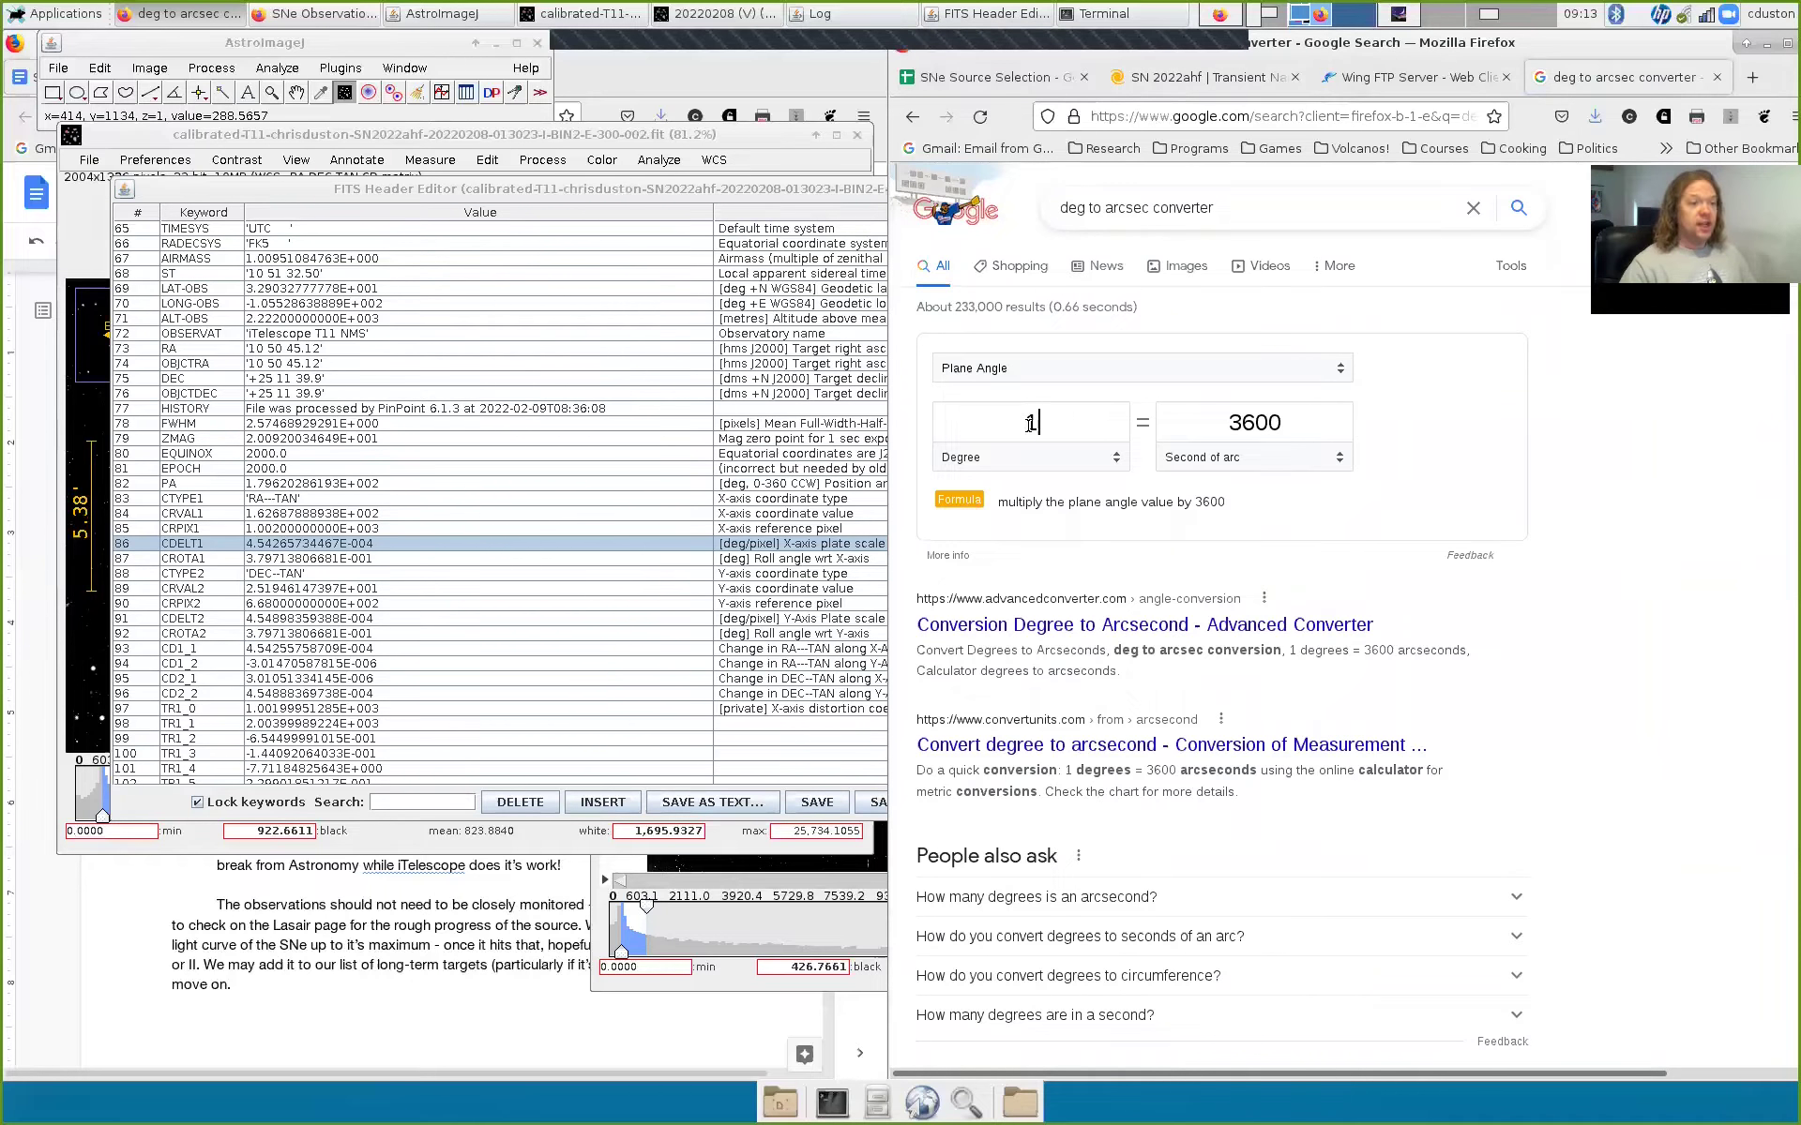
{"action": "left_click_drag", "start_coordinate": [1034, 424], "coordinate": [1028, 451]}
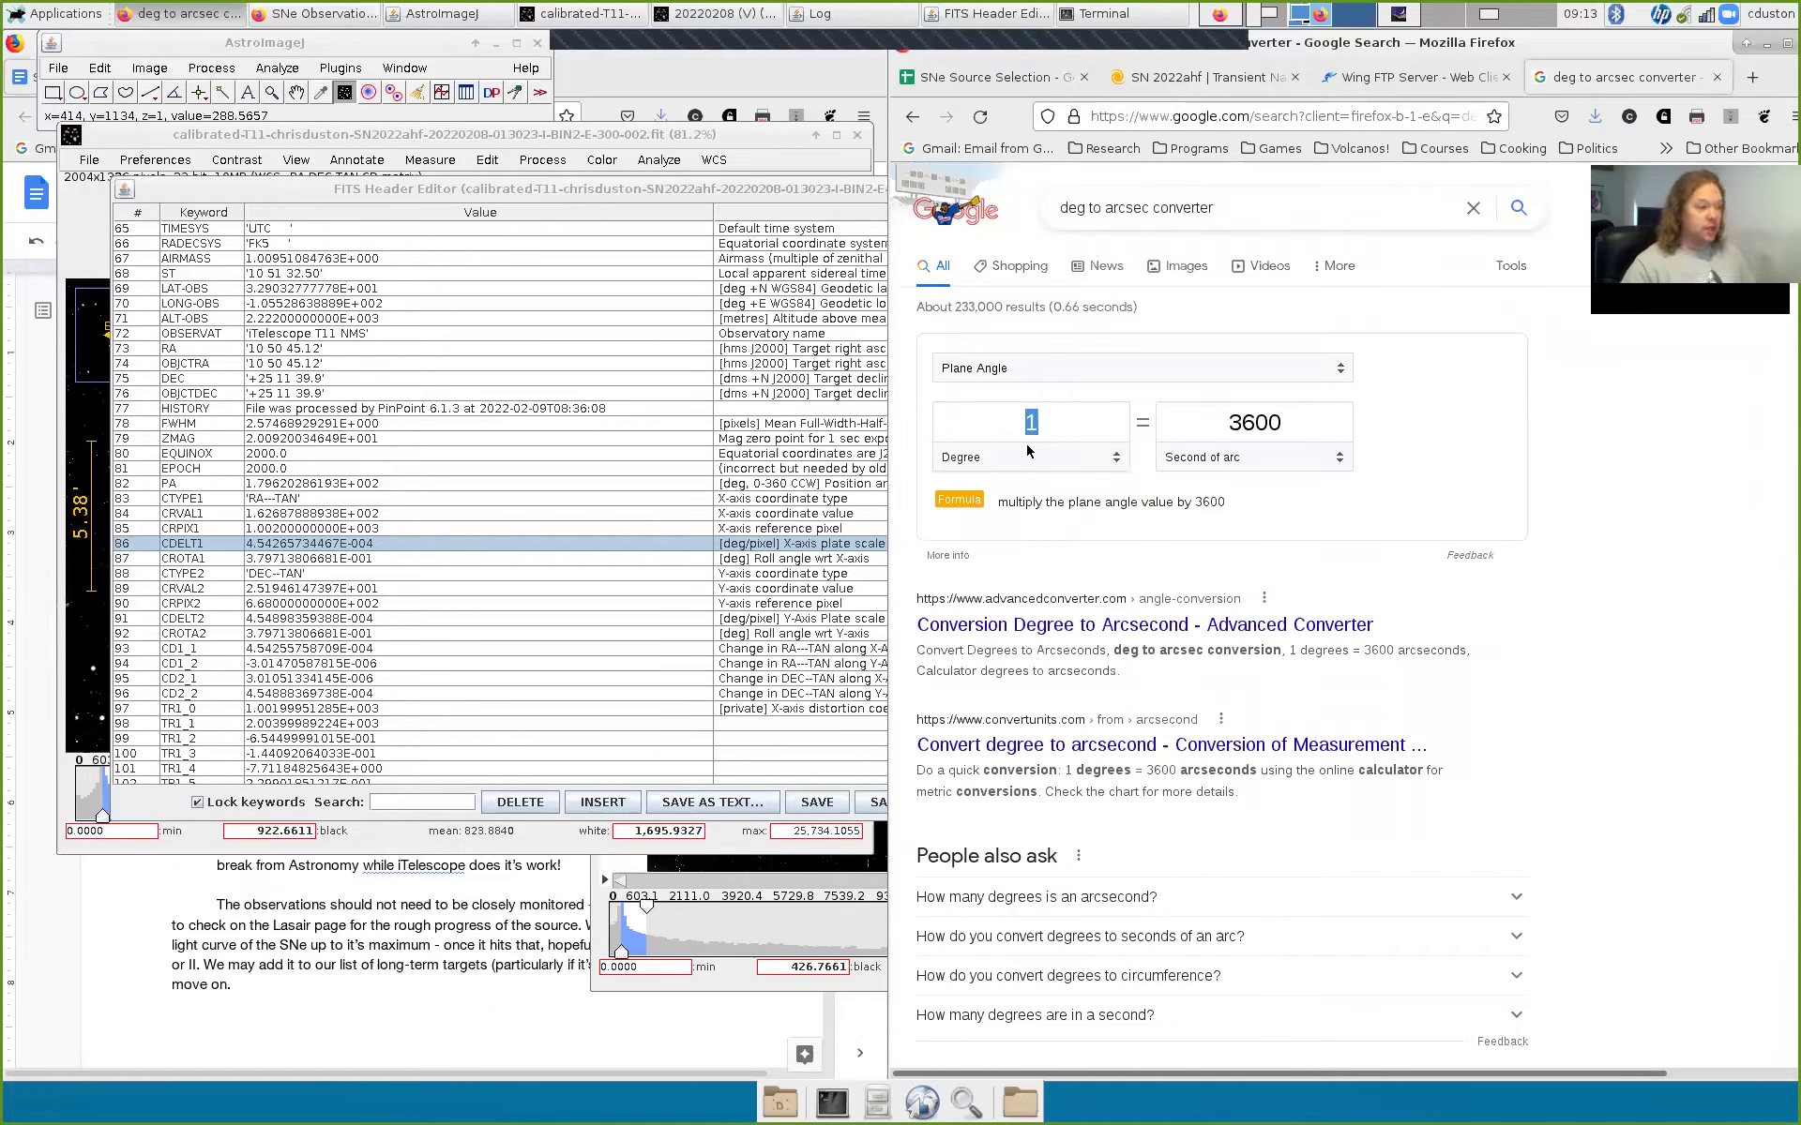
{"action": "type", "text": "4.54"}
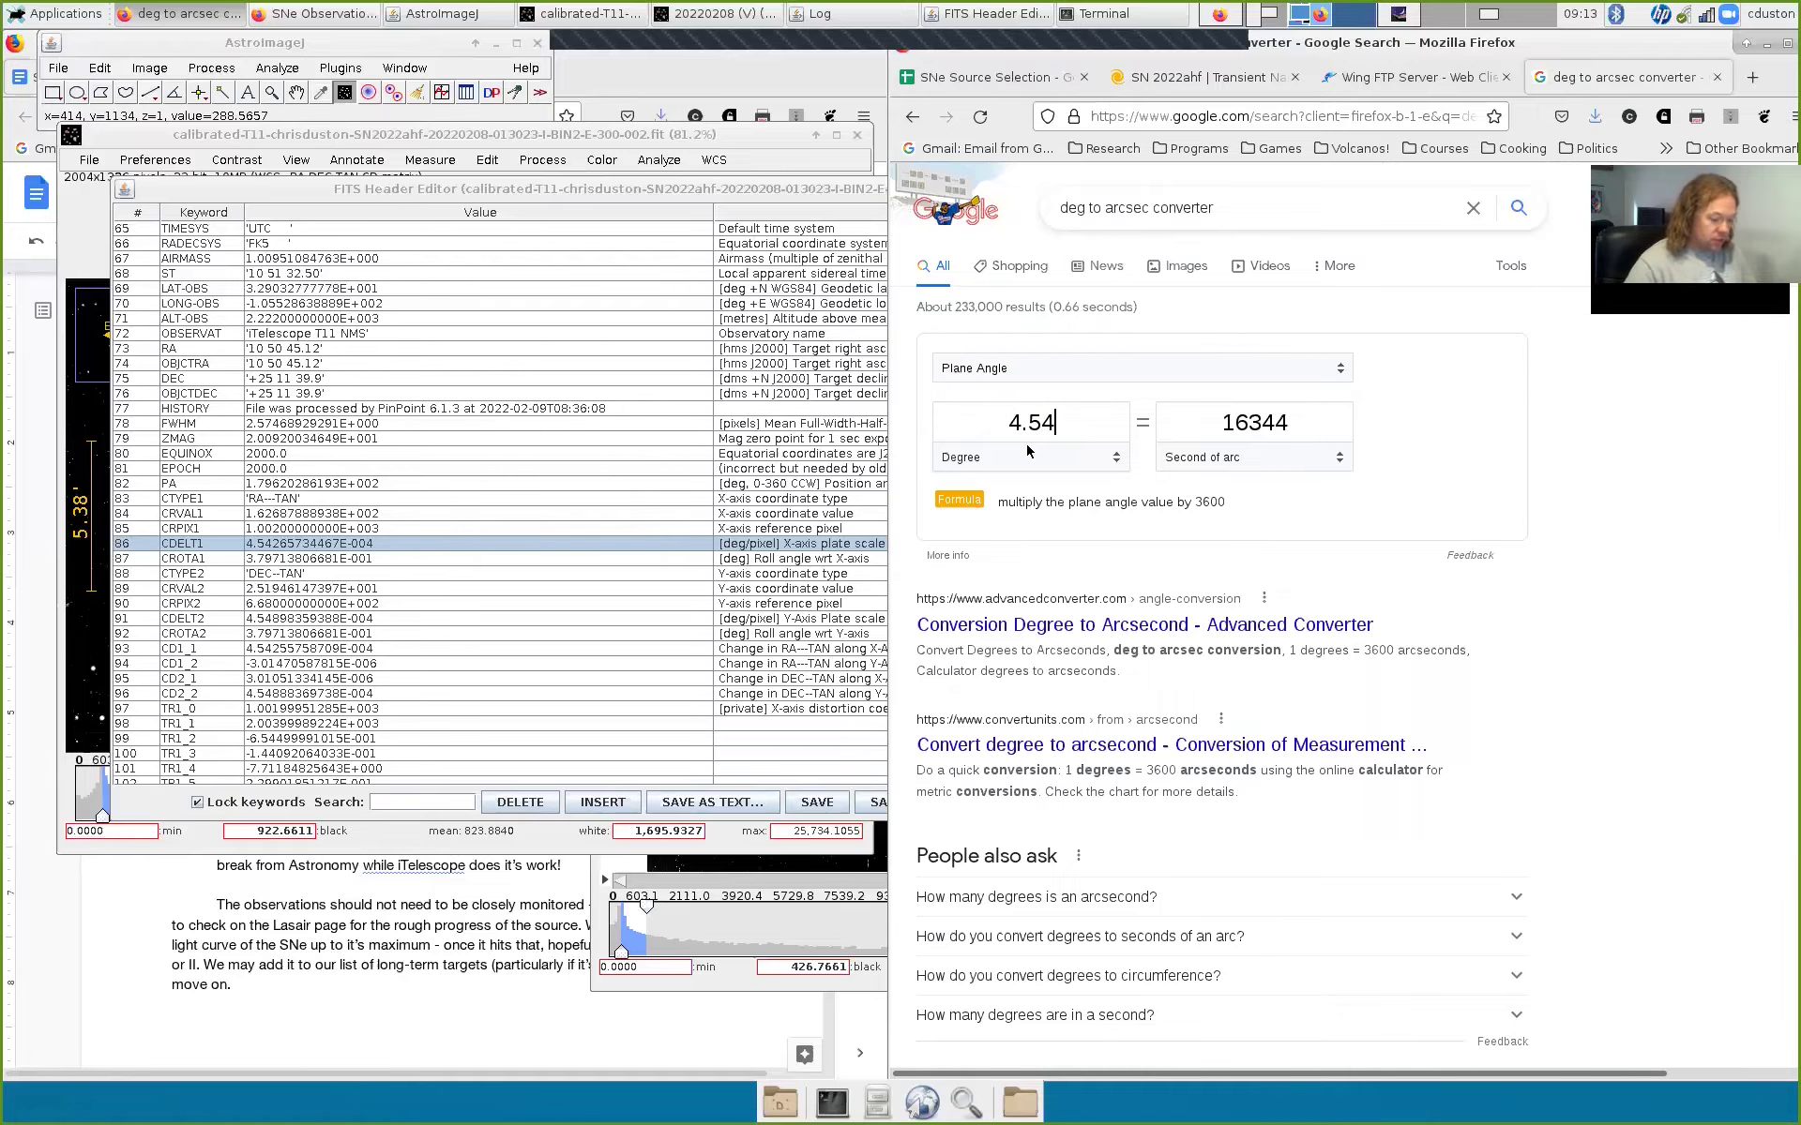
{"action": "type", "text": "E"}
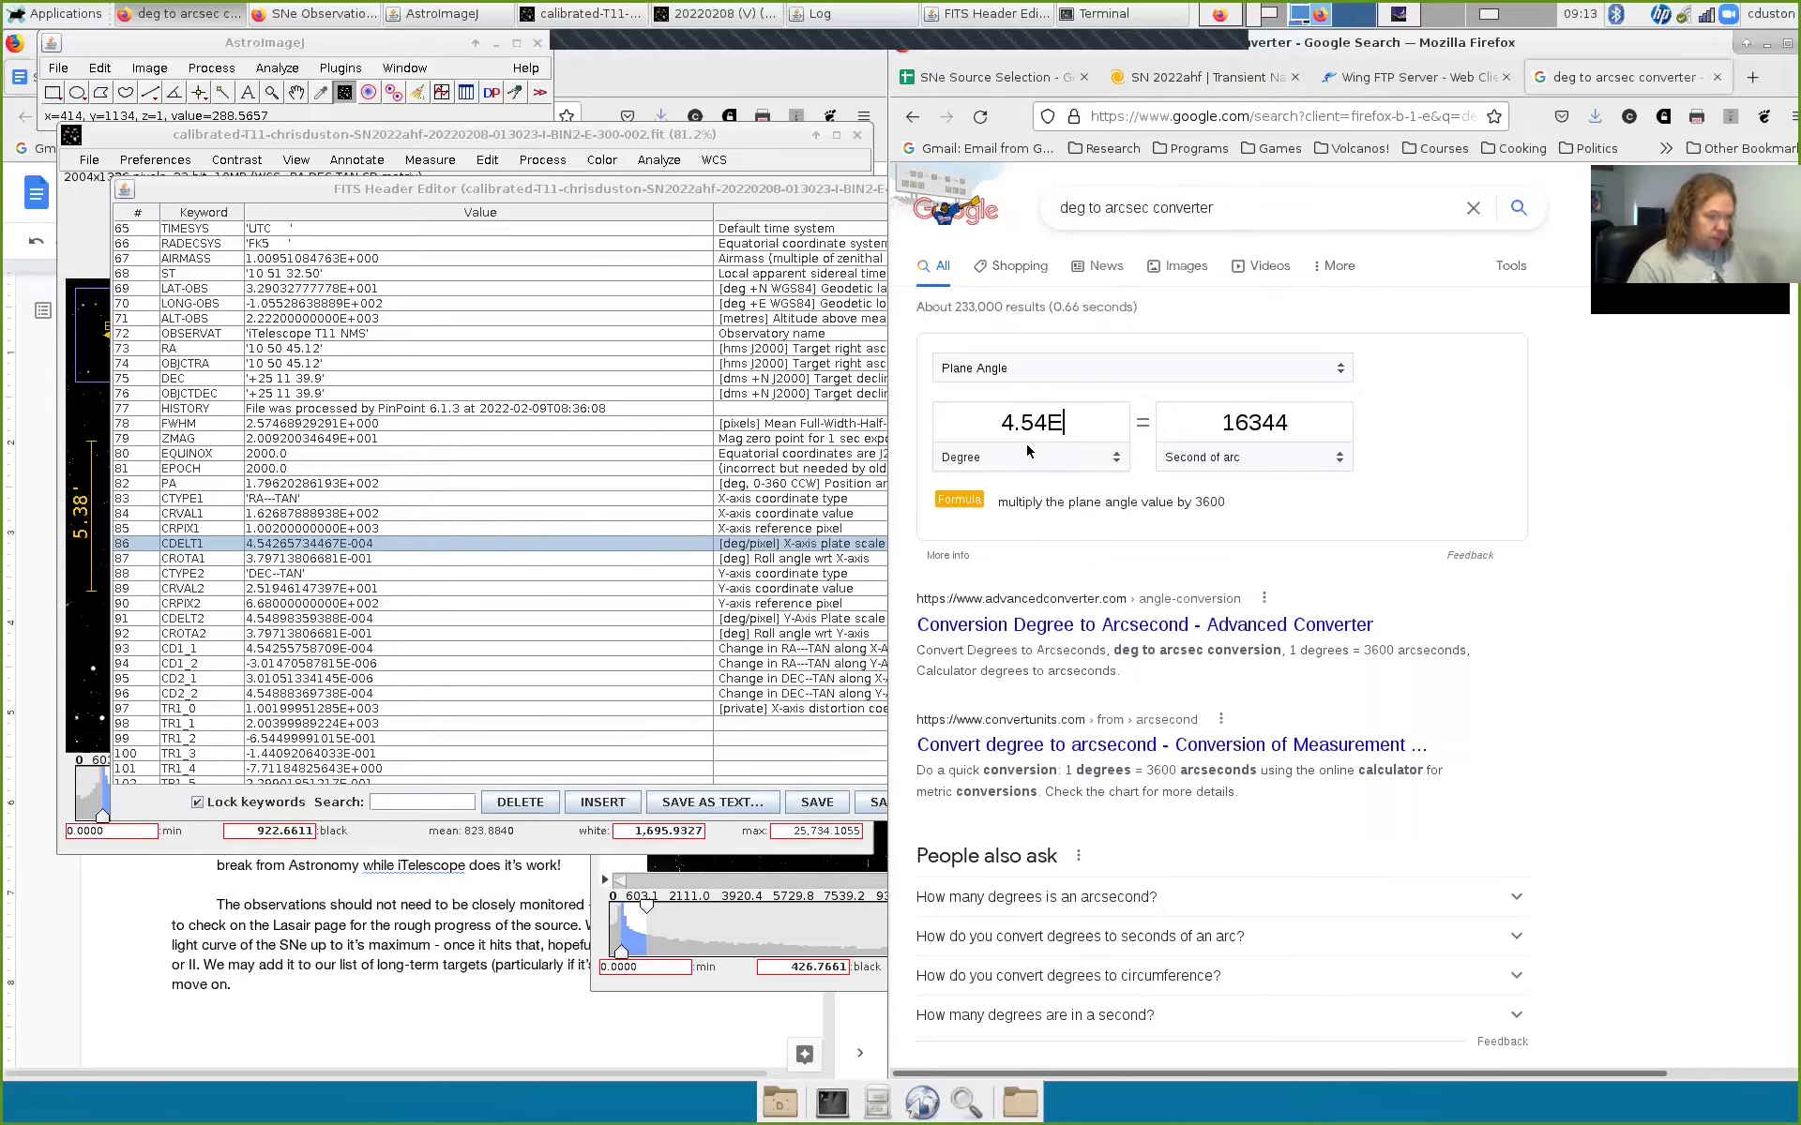
{"action": "type", "text": "-4"}
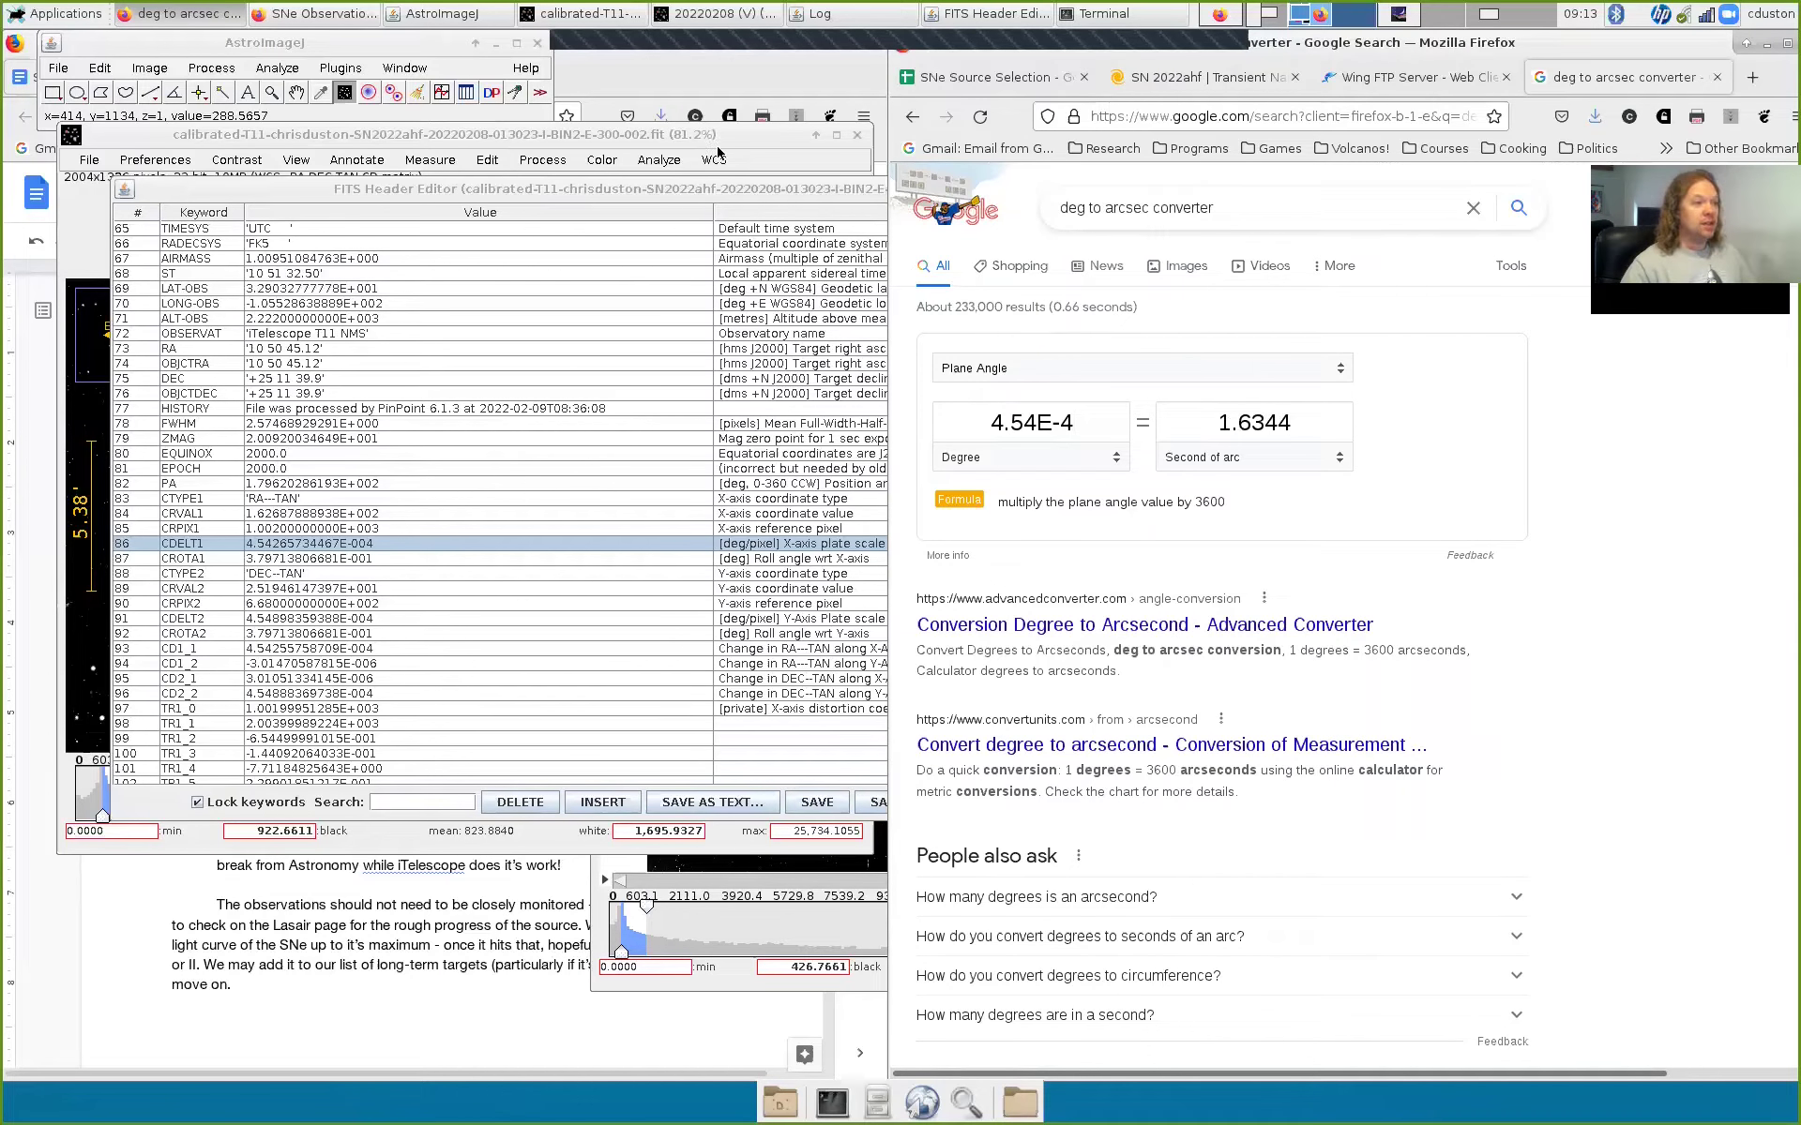
Step: Close the FITS Header Editor and move the 20220208 (V) stack forward to the left edge
{"action": "double_click", "coordinate": [643, 189]}
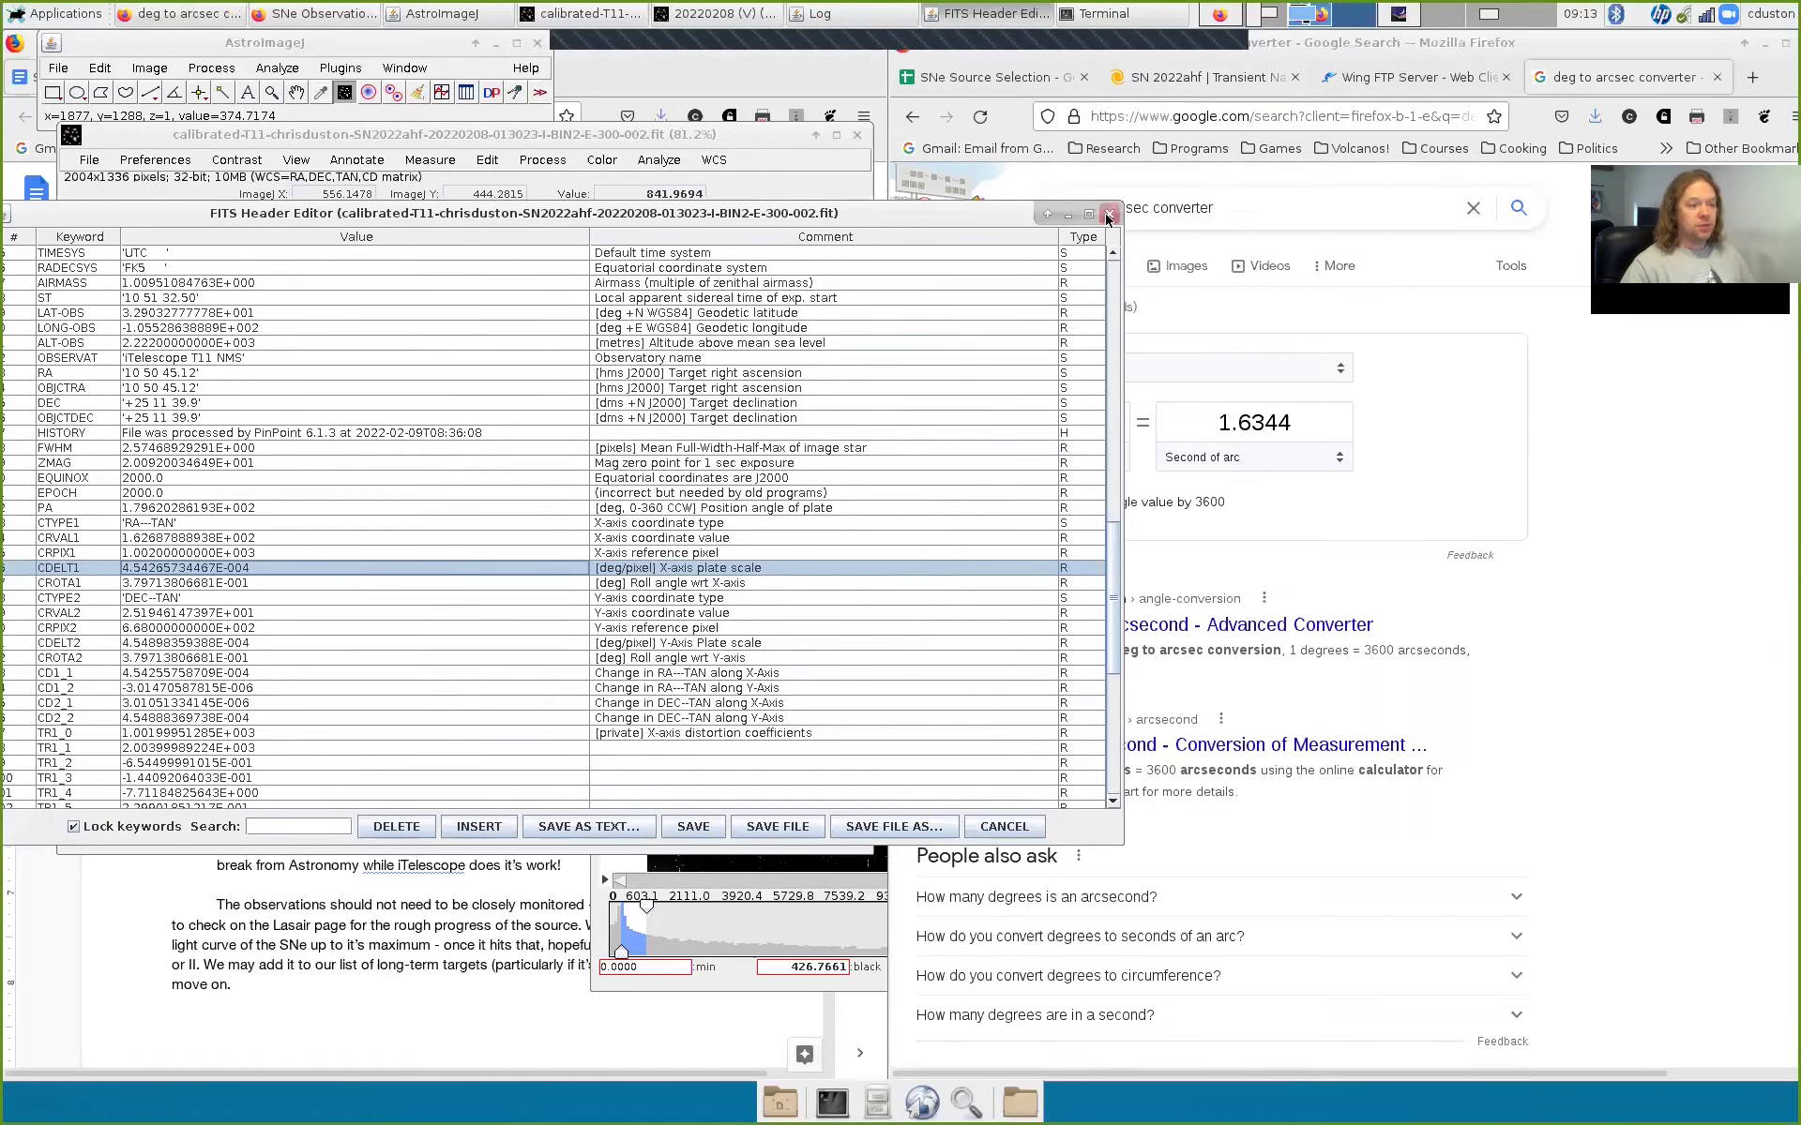
{"action": "left_click", "coordinate": [1108, 216]}
{"action": "left_click", "coordinate": [716, 162]}
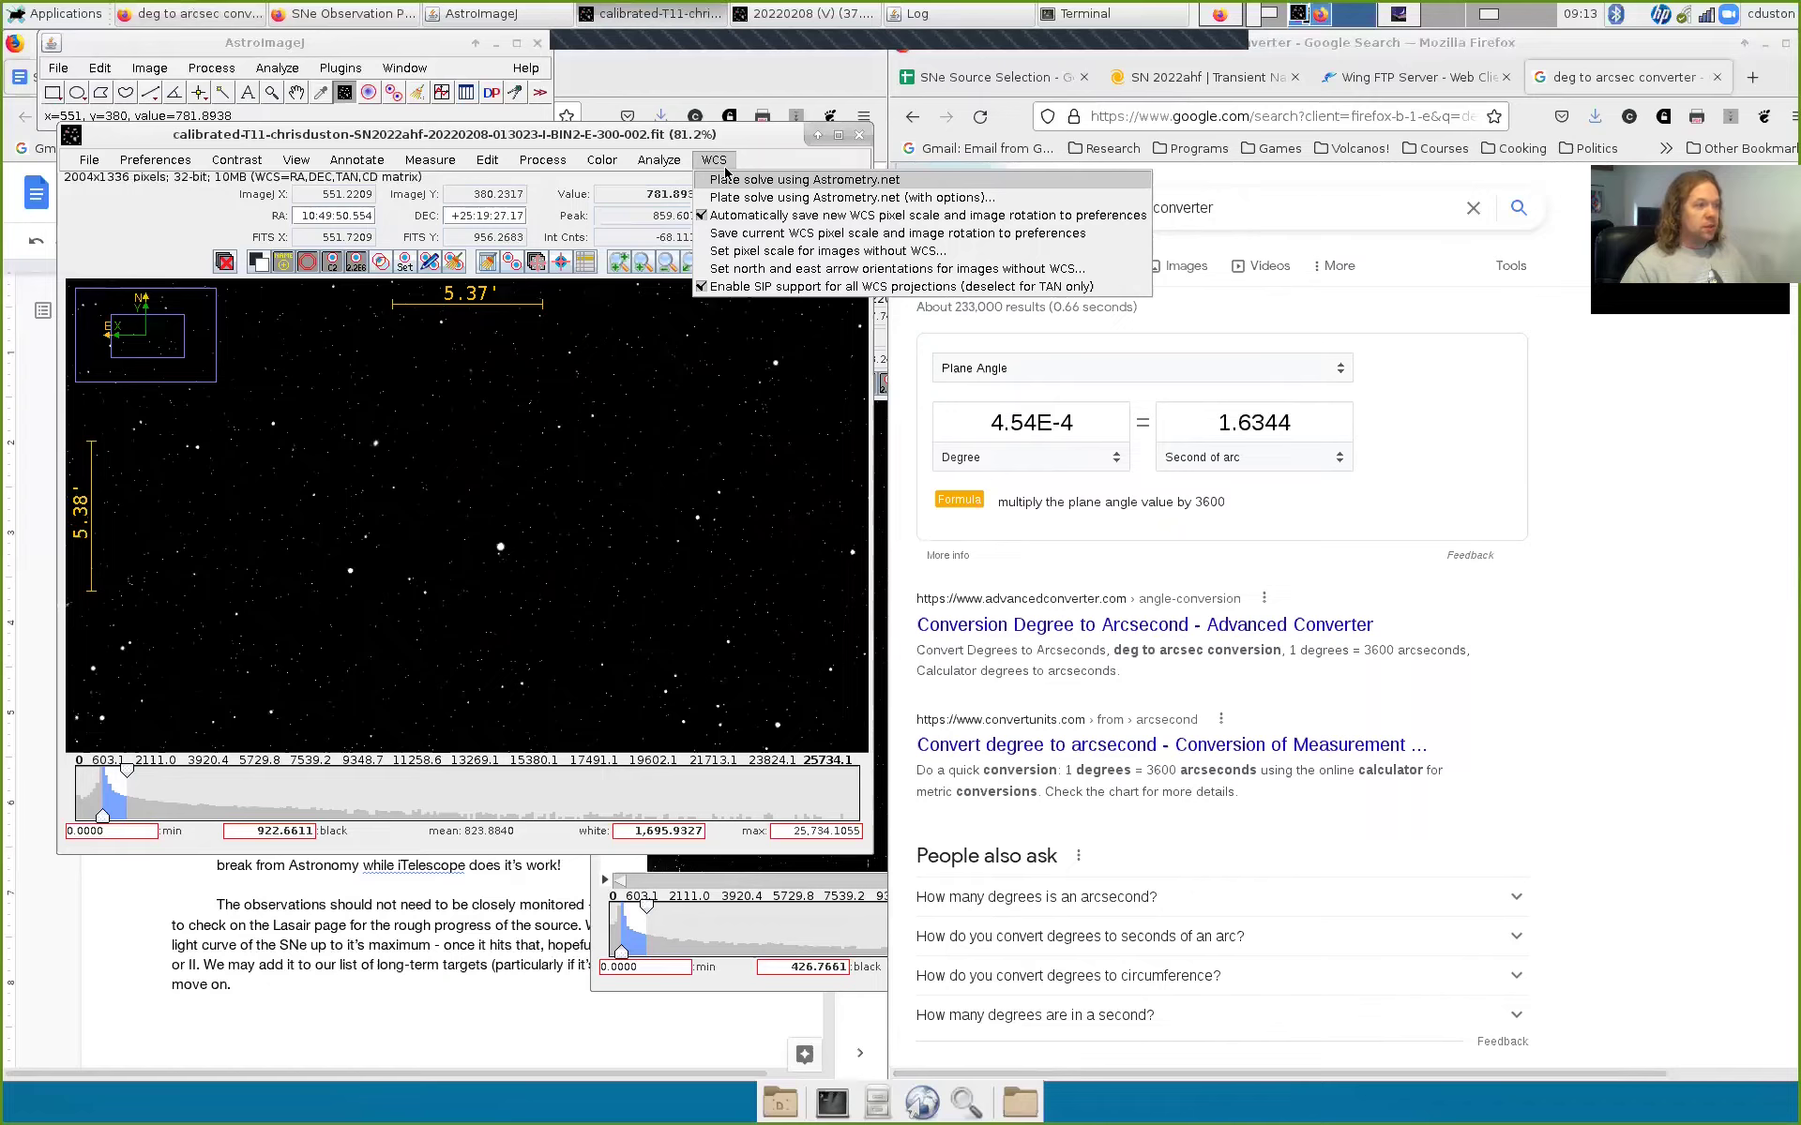
{"action": "left_click", "coordinate": [626, 136]}
{"action": "left_click_drag", "start_coordinate": [626, 136], "coordinate": [597, 143]}
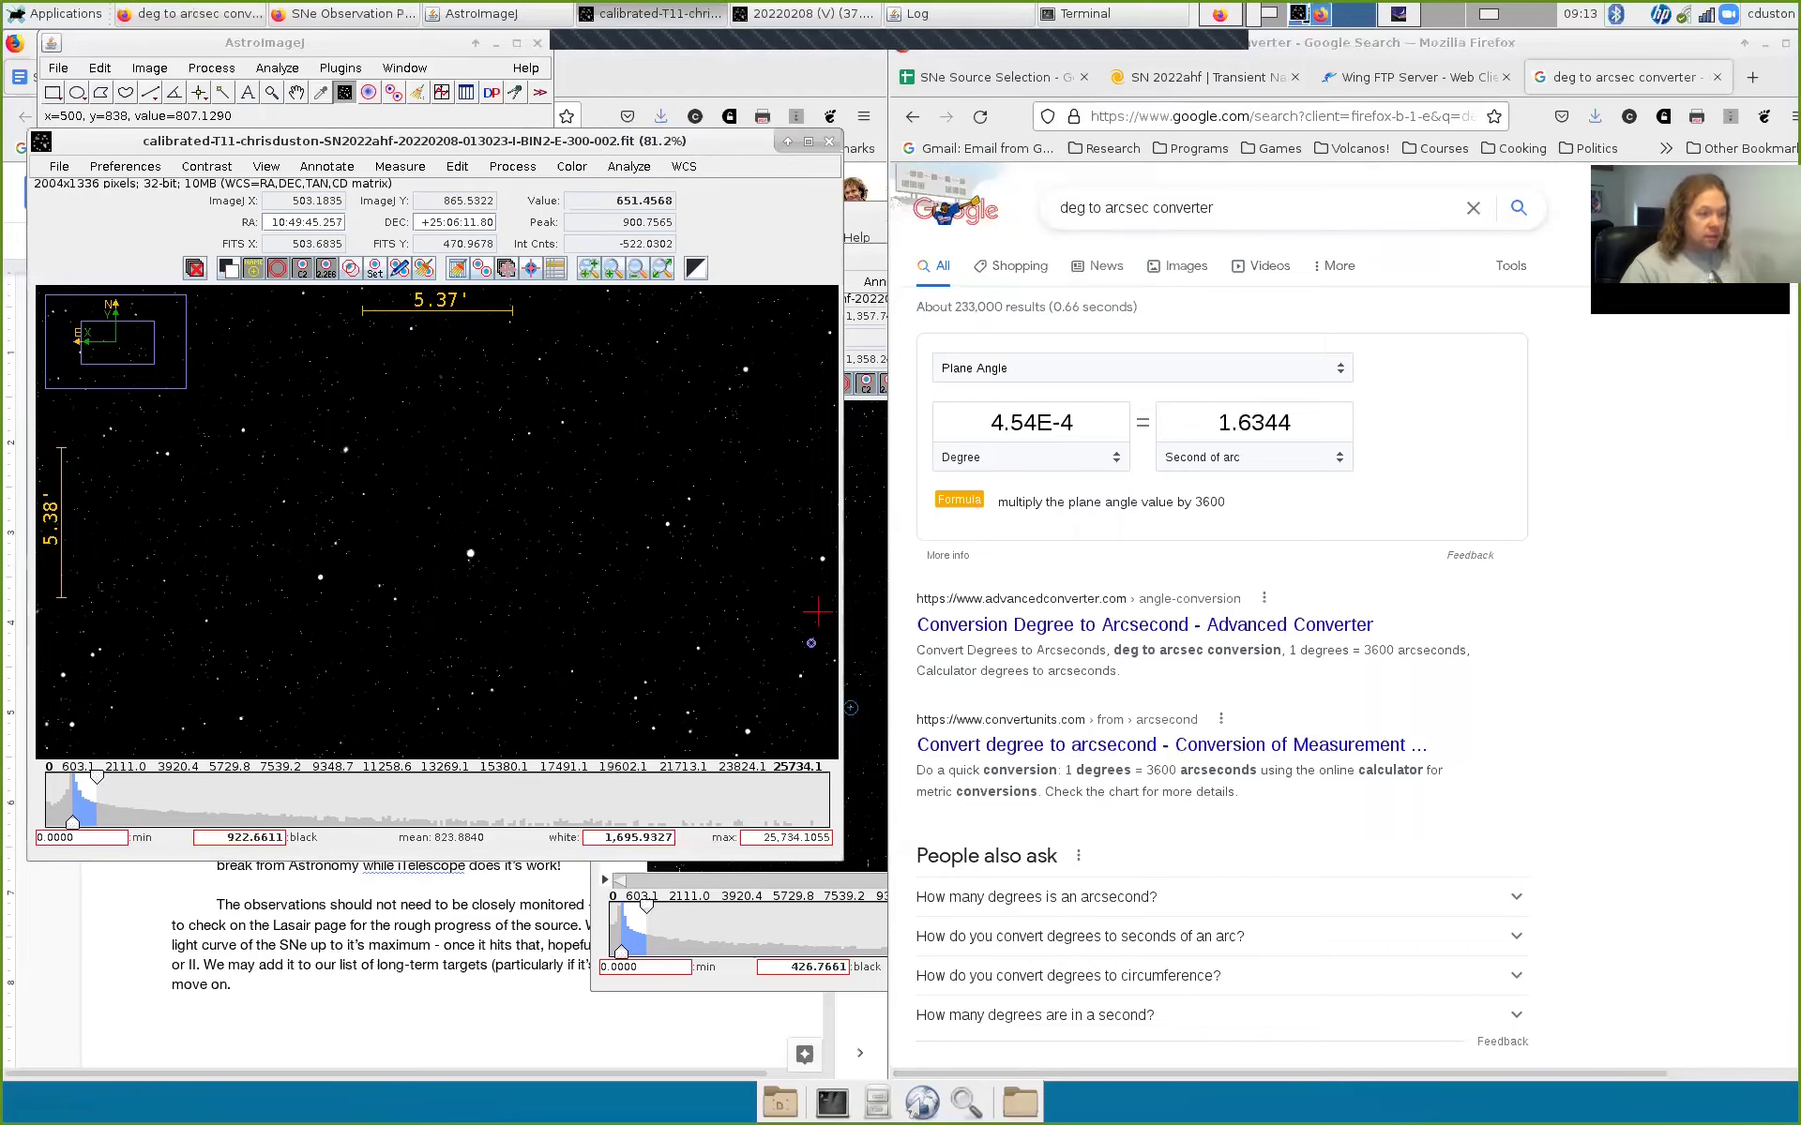
{"action": "left_click", "coordinate": [802, 13]}
{"action": "left_click_drag", "start_coordinate": [1163, 349], "coordinate": [564, 237]}
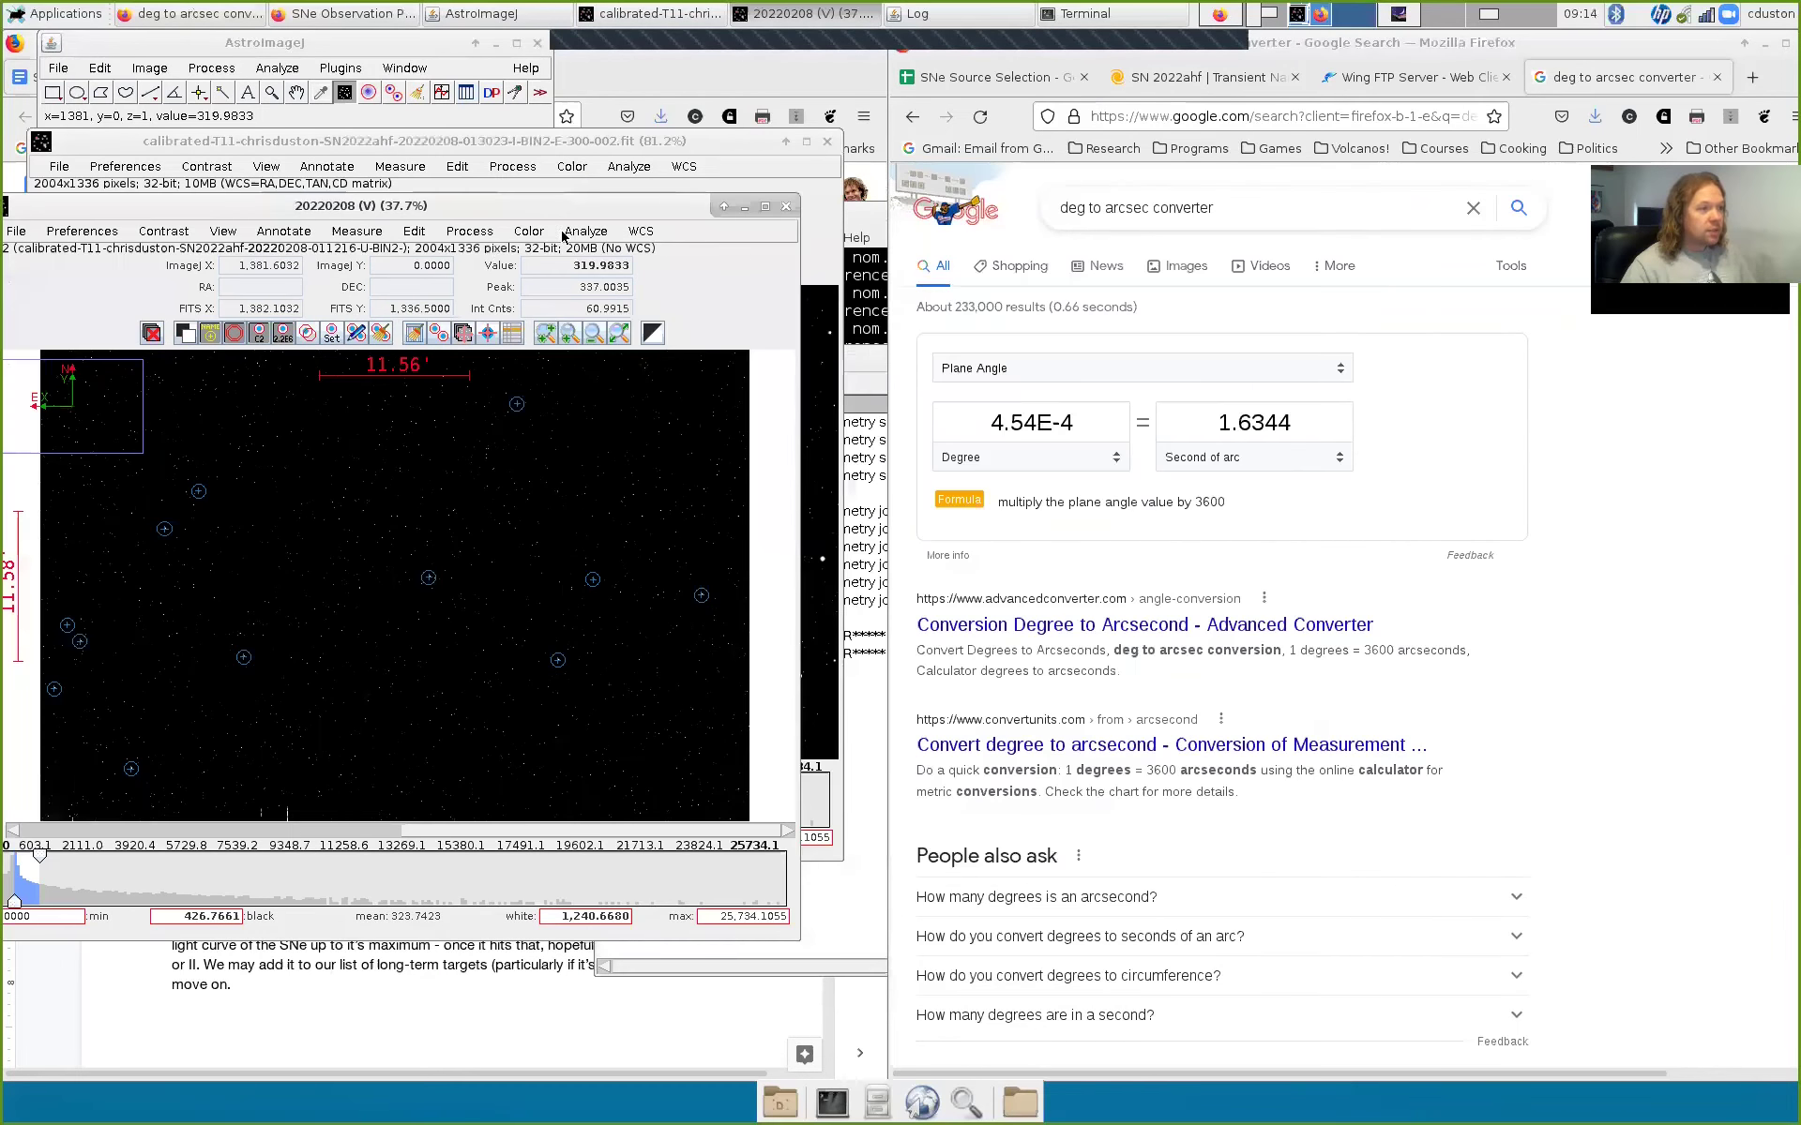
{"action": "left_click", "coordinate": [641, 231]}
Step: In Astrometry Settings, enable Constrain Plate Scale and replace 1.9152 with 1.6344 arcsec/pixel
{"action": "left_click", "coordinate": [685, 259]}
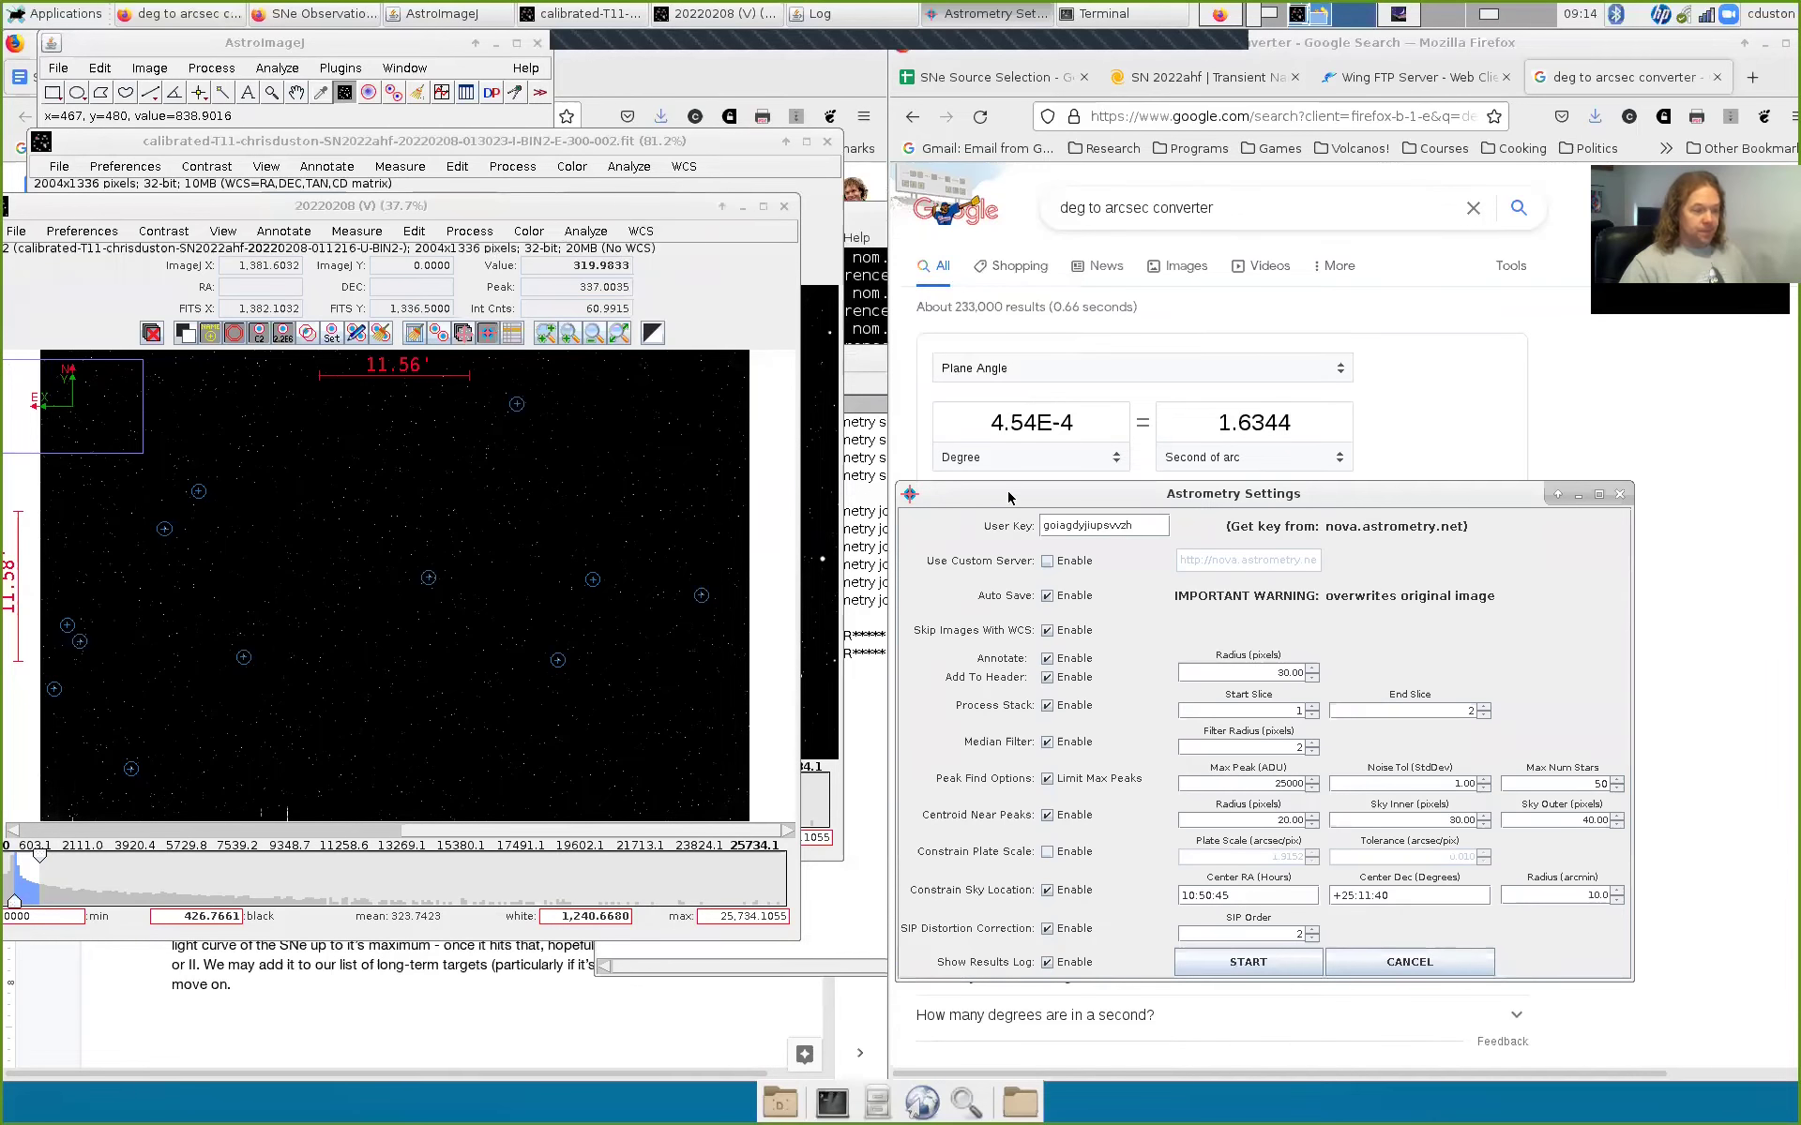
{"action": "left_click_drag", "start_coordinate": [1009, 497], "coordinate": [205, 359]}
{"action": "left_click", "coordinate": [258, 715]}
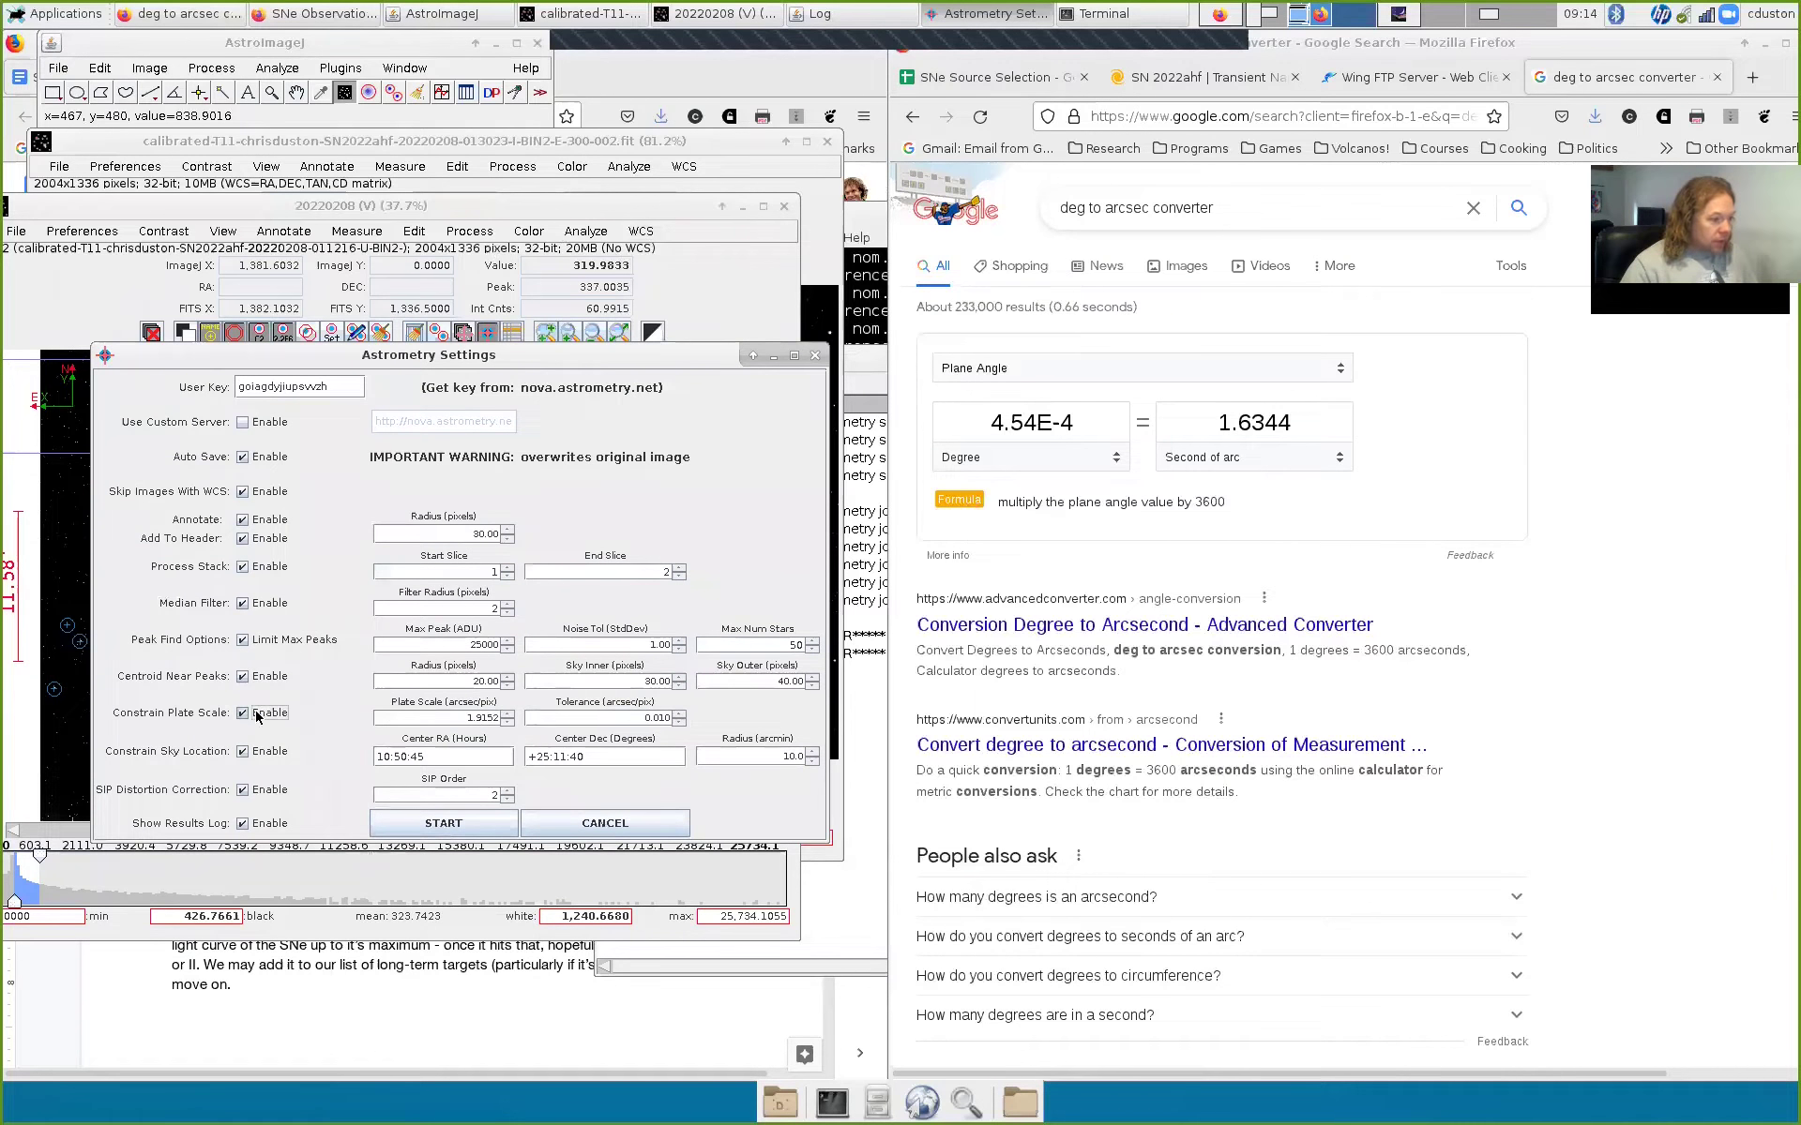
{"action": "left_click_drag", "start_coordinate": [465, 718], "coordinate": [507, 719]}
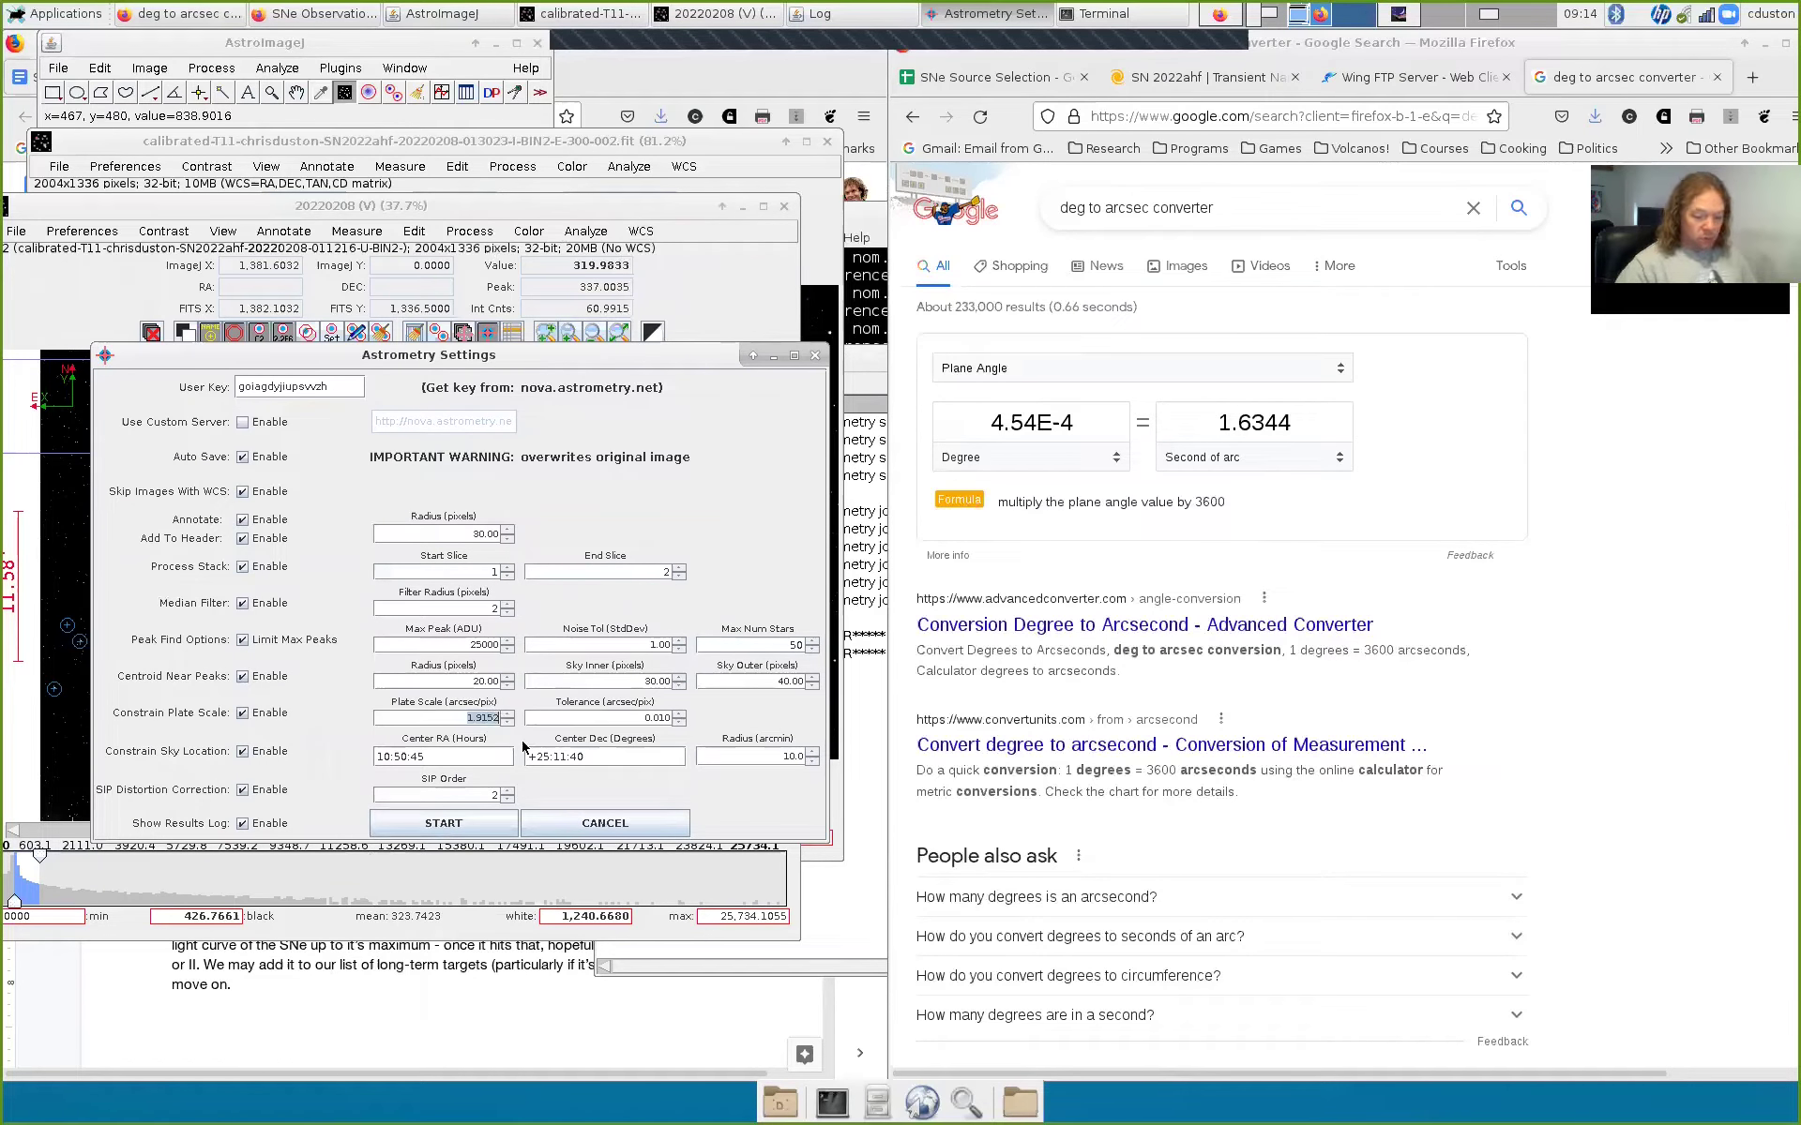
{"action": "type", "text": "1.6344"}
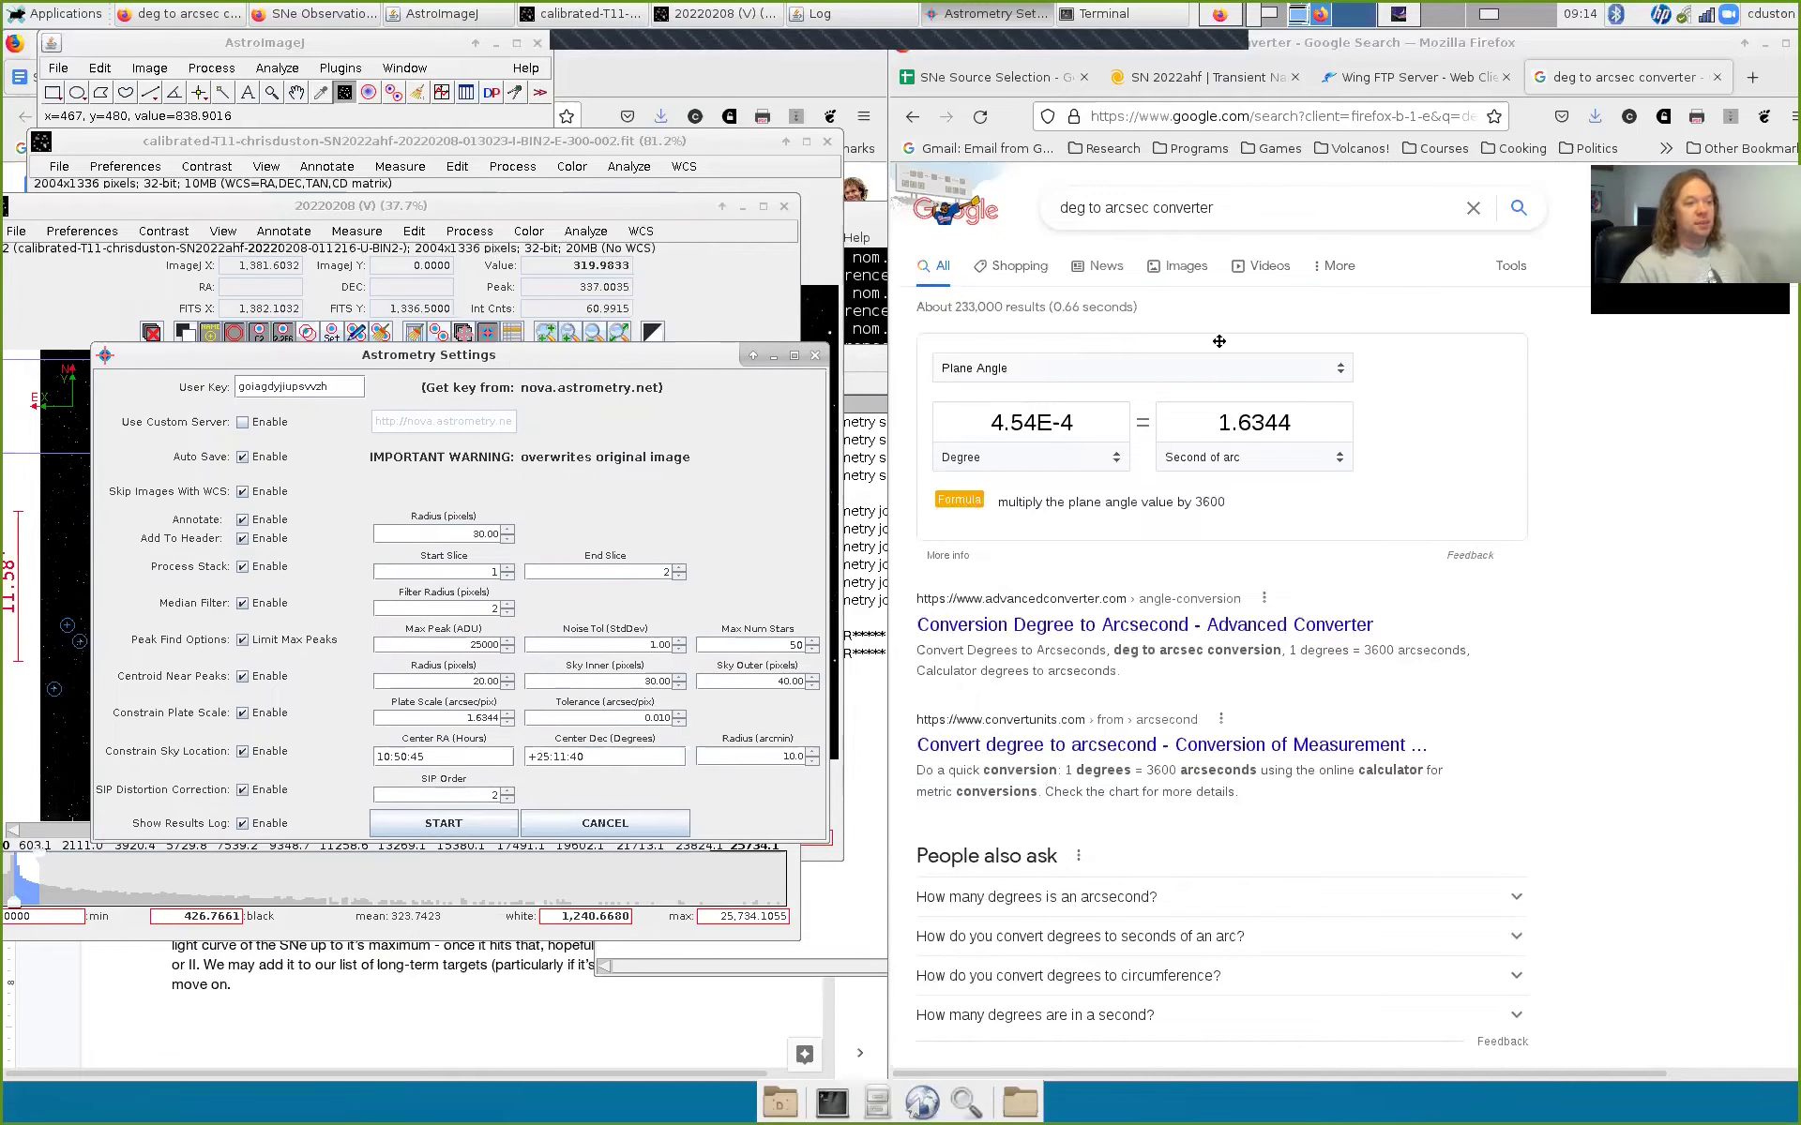
{"action": "left_click_drag", "start_coordinate": [513, 357], "coordinate": [1355, 394]}
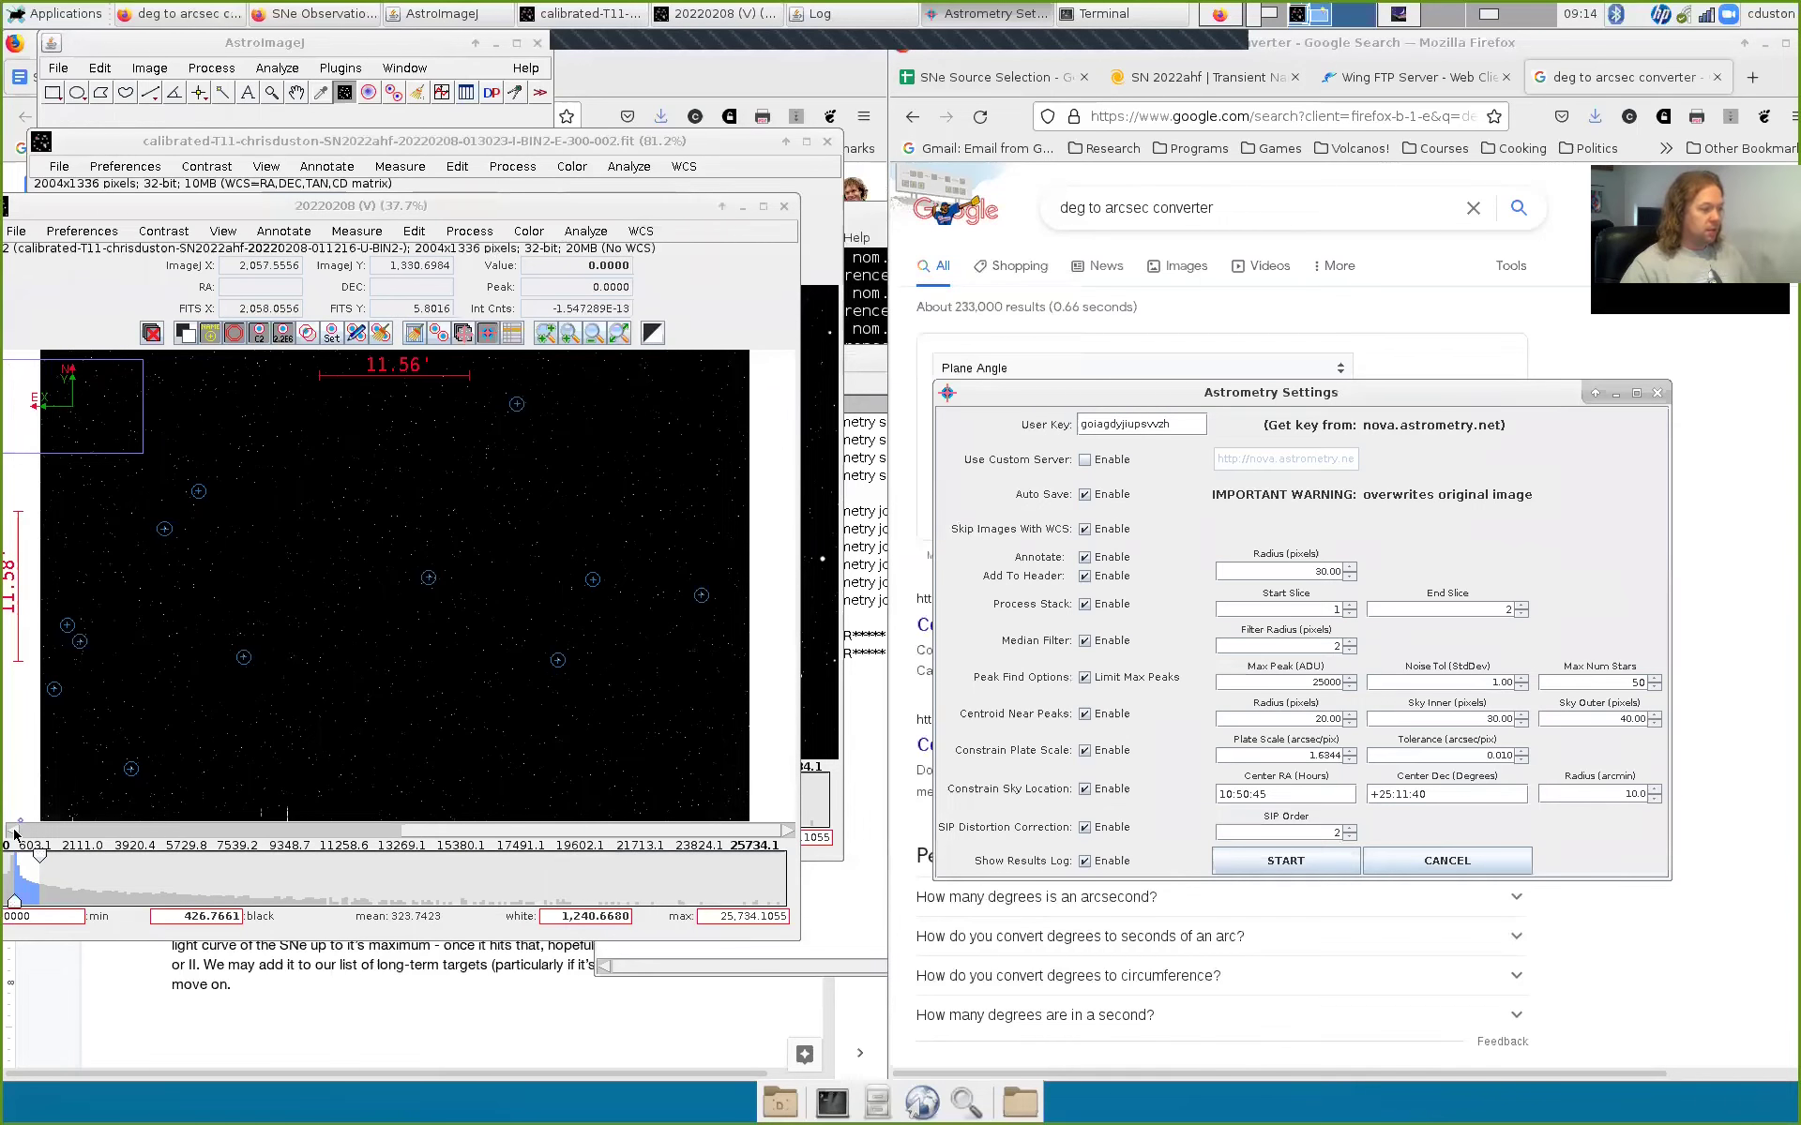
{"action": "left_click", "coordinate": [475, 753]}
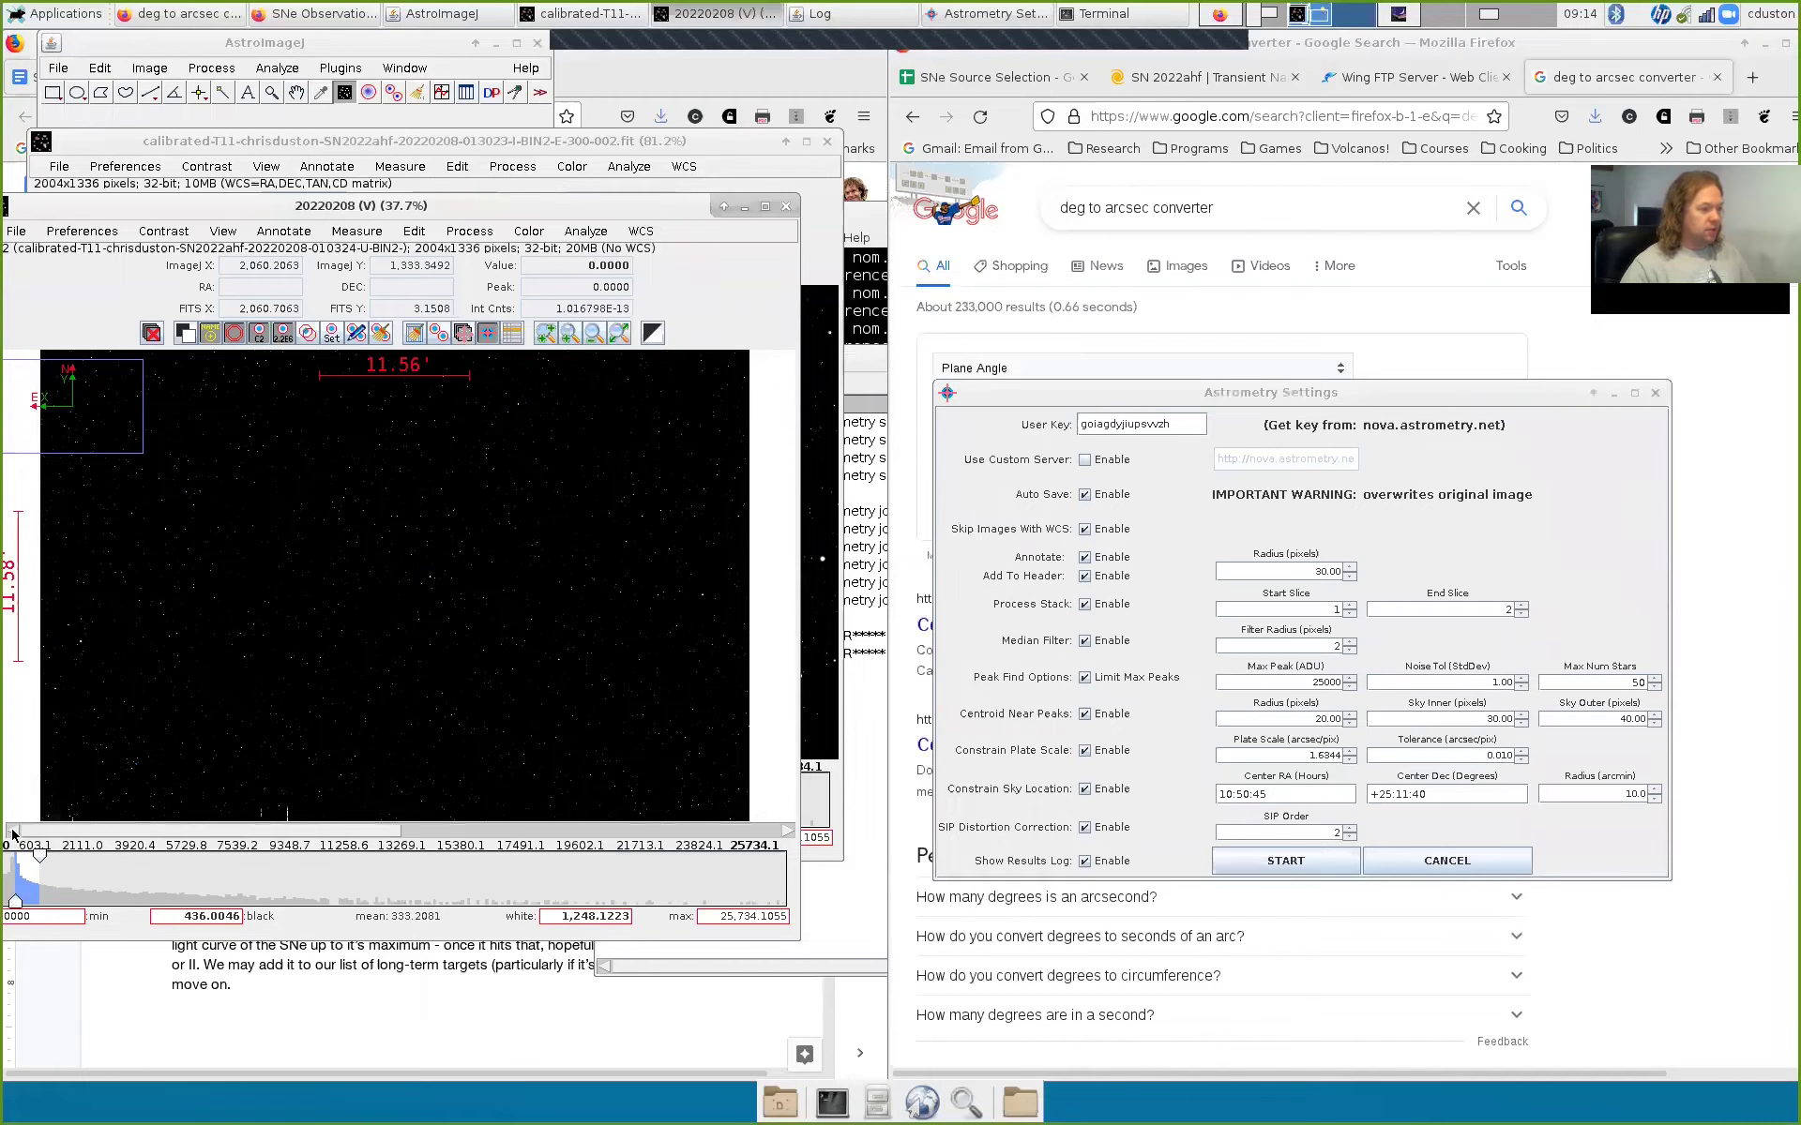
Step: Run the constrained plate solve, note PLATE SOLVE FAILED in the log, and close the log
{"action": "left_click", "coordinate": [1298, 859]}
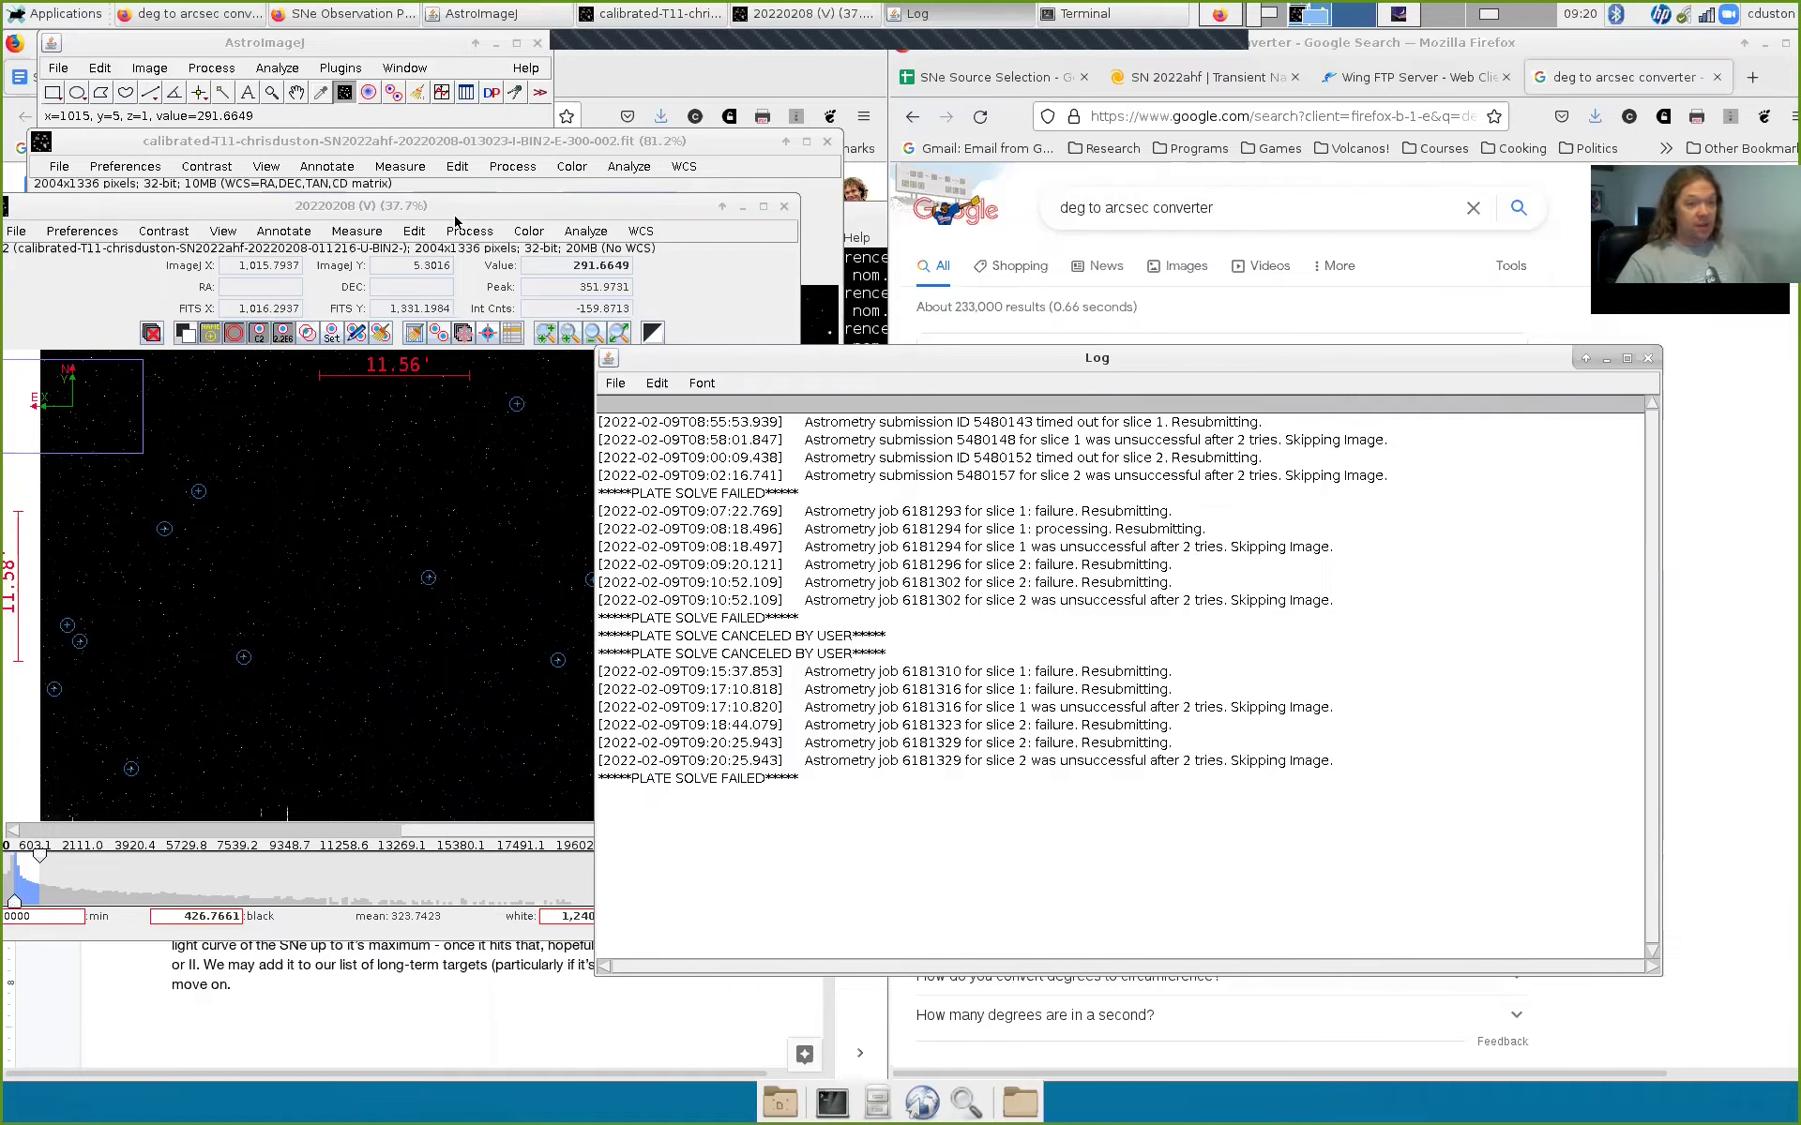
{"action": "left_click_drag", "start_coordinate": [713, 362], "coordinate": [795, 376]}
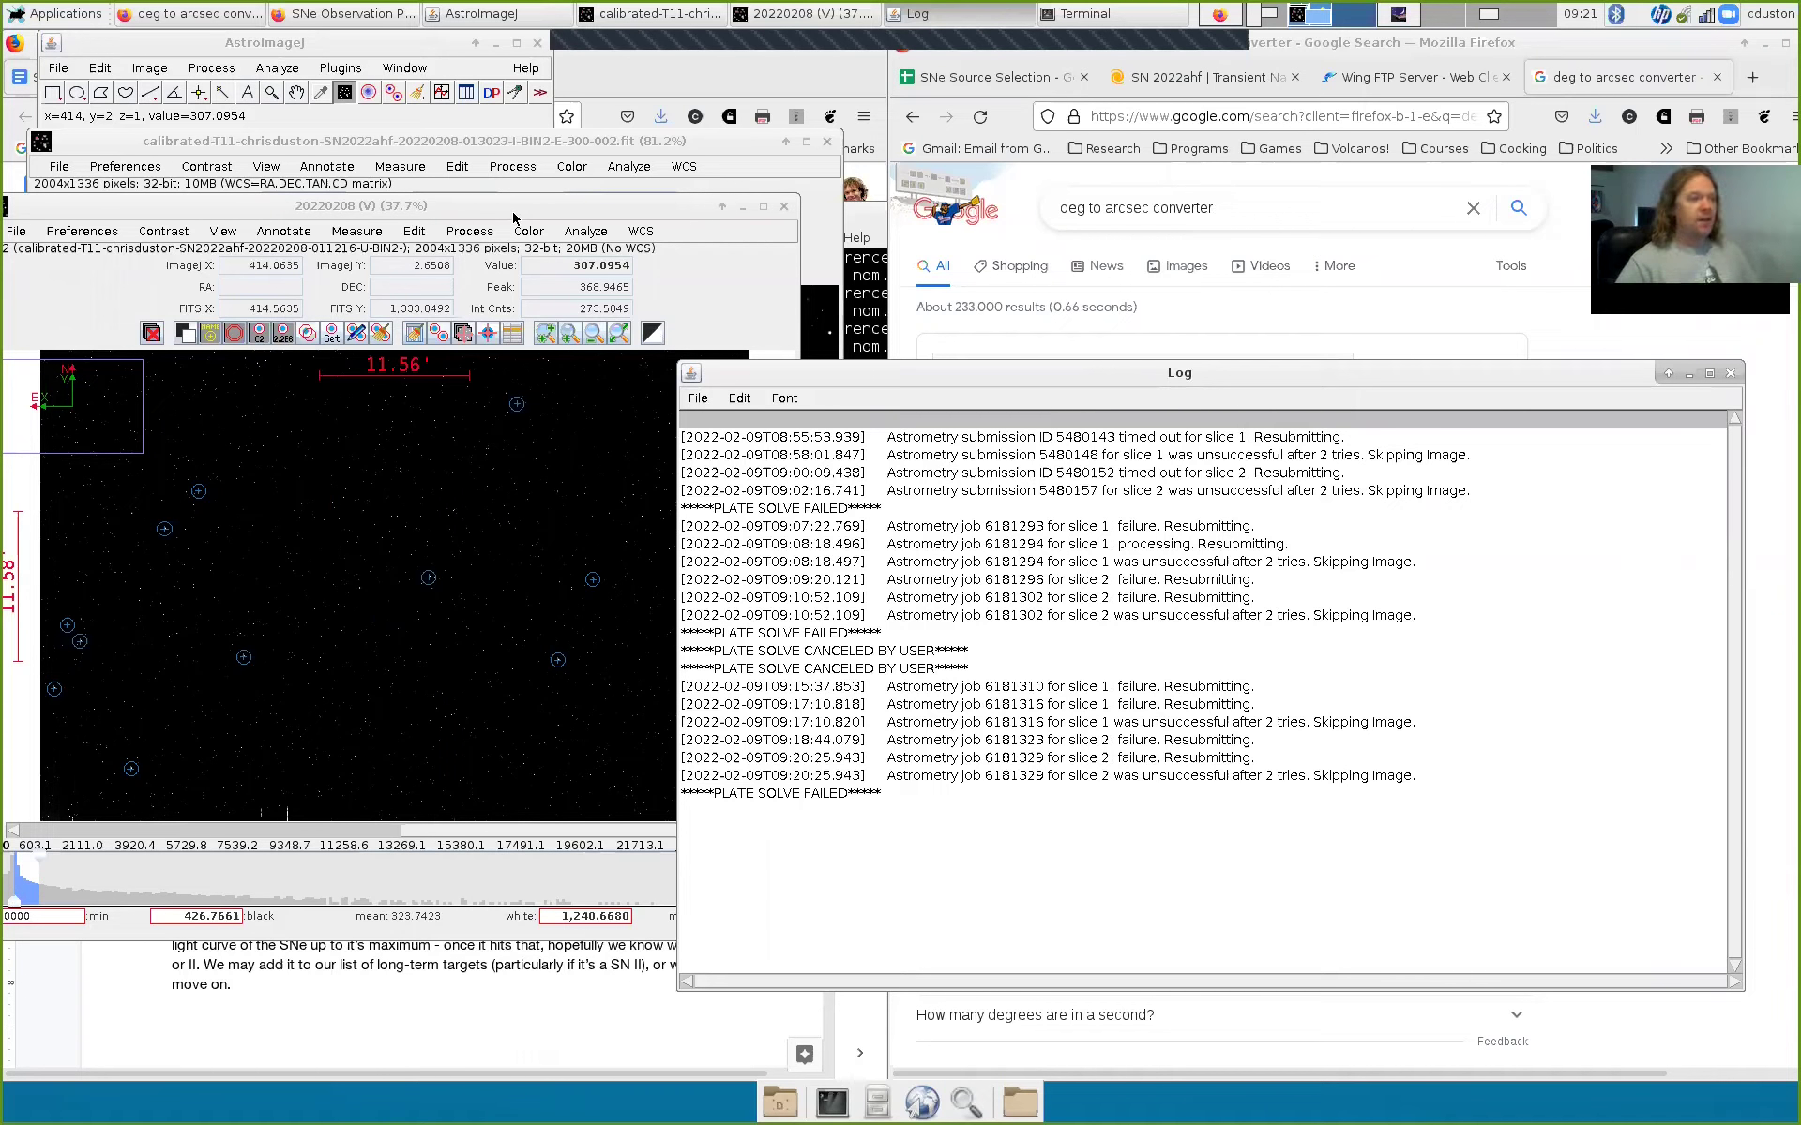
{"action": "left_click", "coordinate": [1730, 373]}
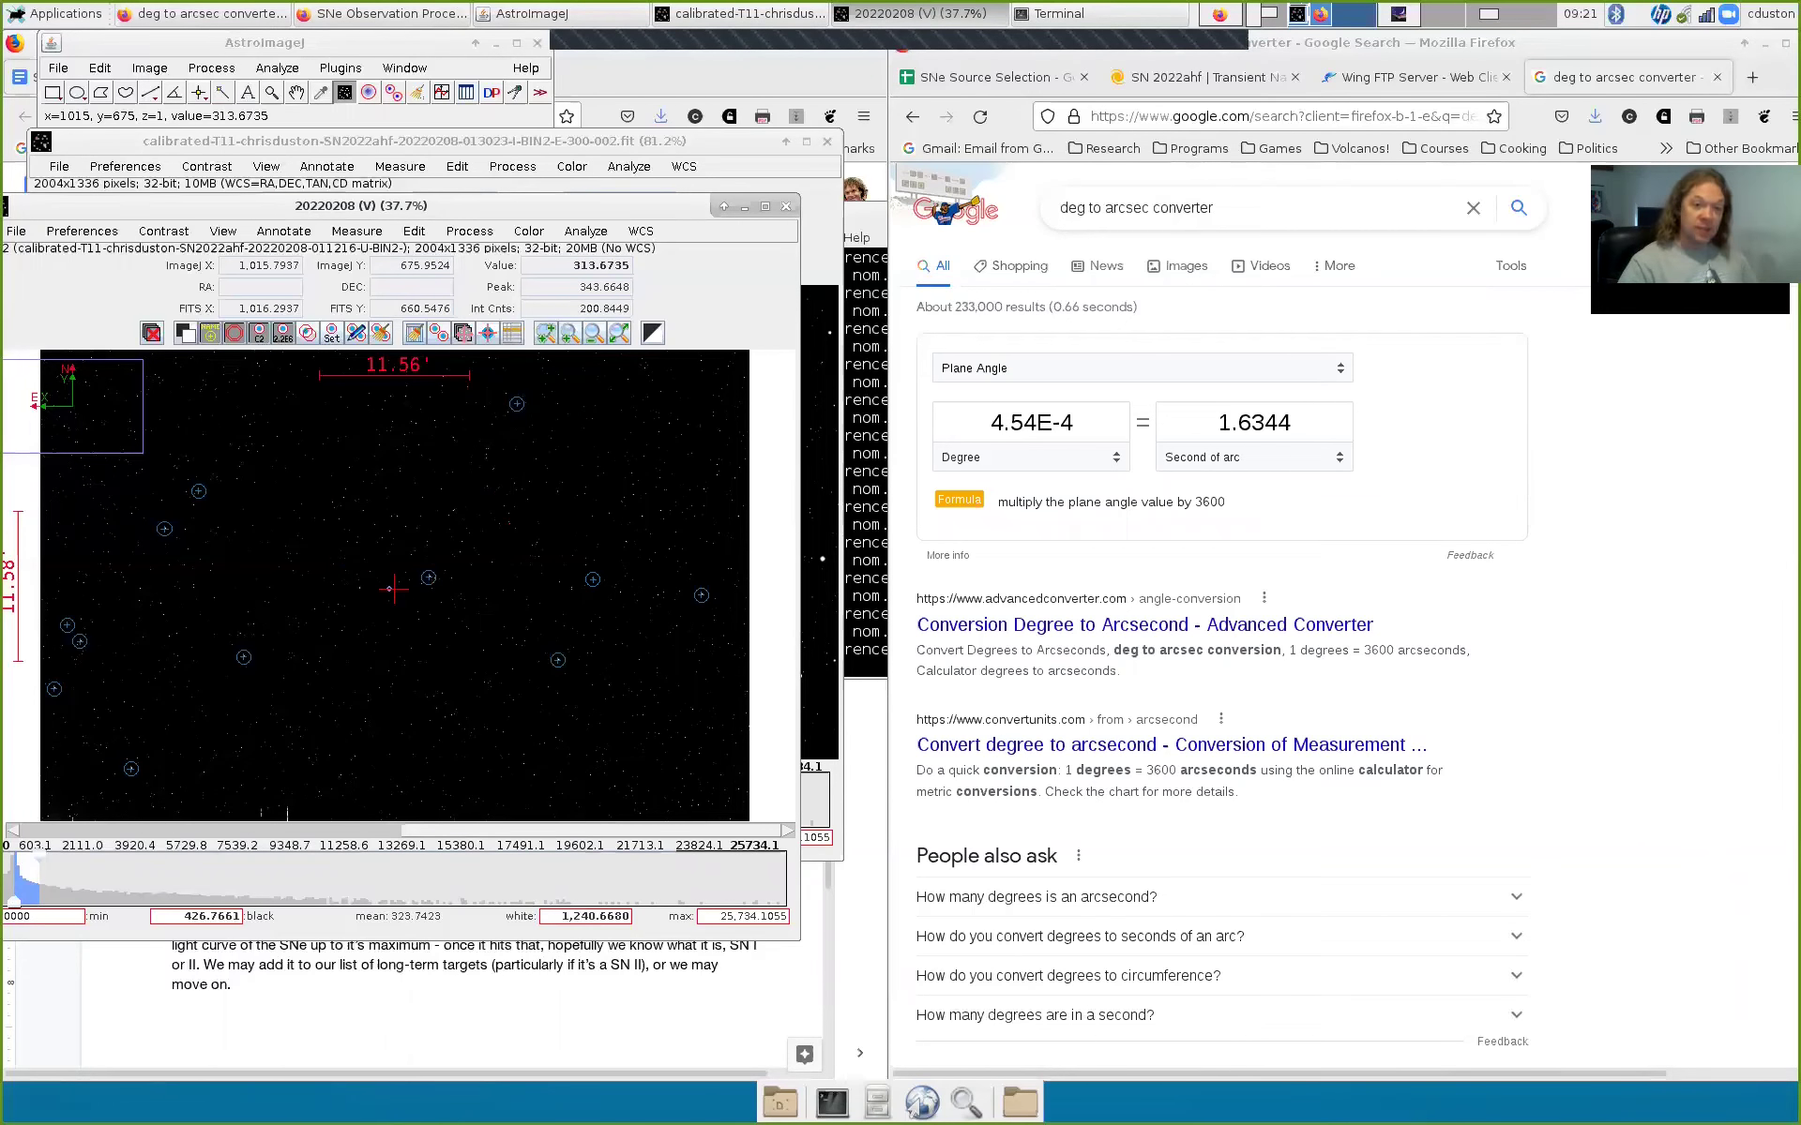
Step: Zoom the image, clear the aperture markers, and move the stack to the 010324 slice
{"action": "scroll", "coordinate": [392, 589], "scroll_direction": "up", "scroll_amount": 3}
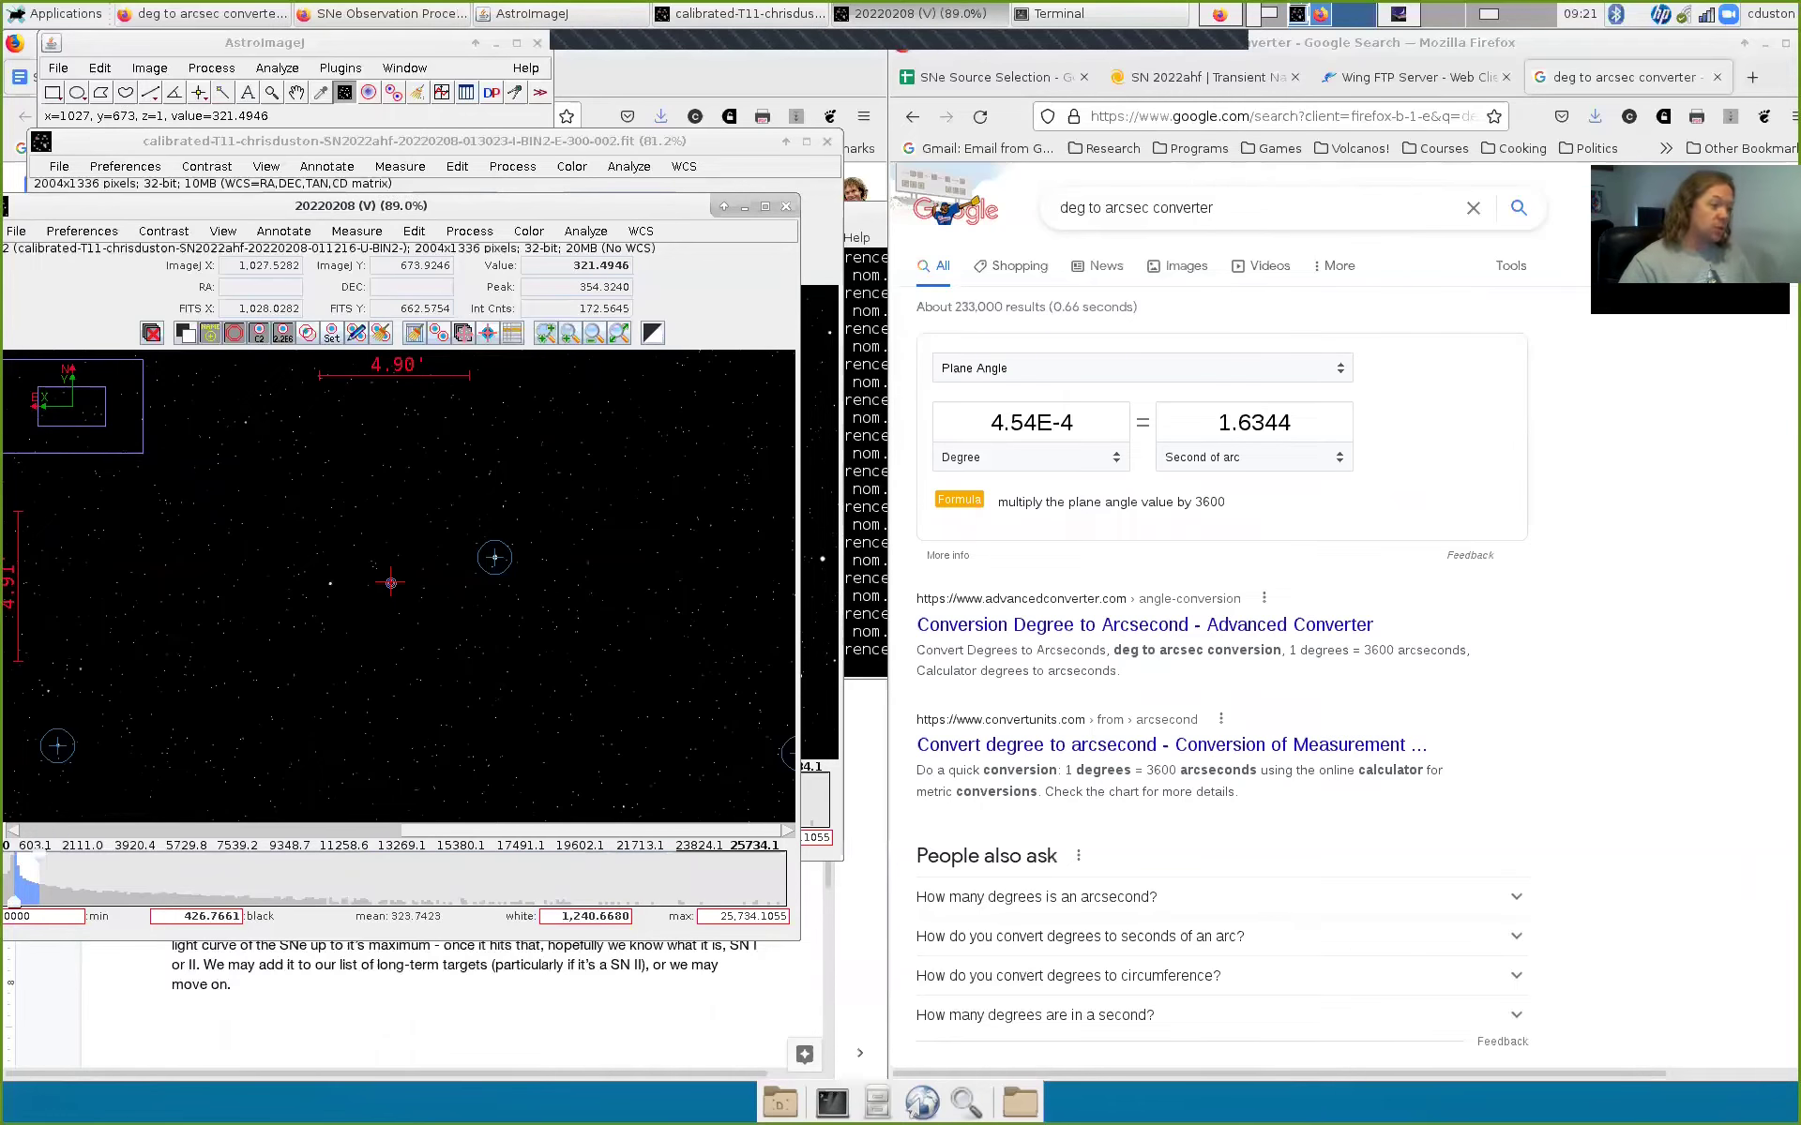
{"action": "scroll", "coordinate": [391, 583], "scroll_direction": "down", "scroll_amount": 3}
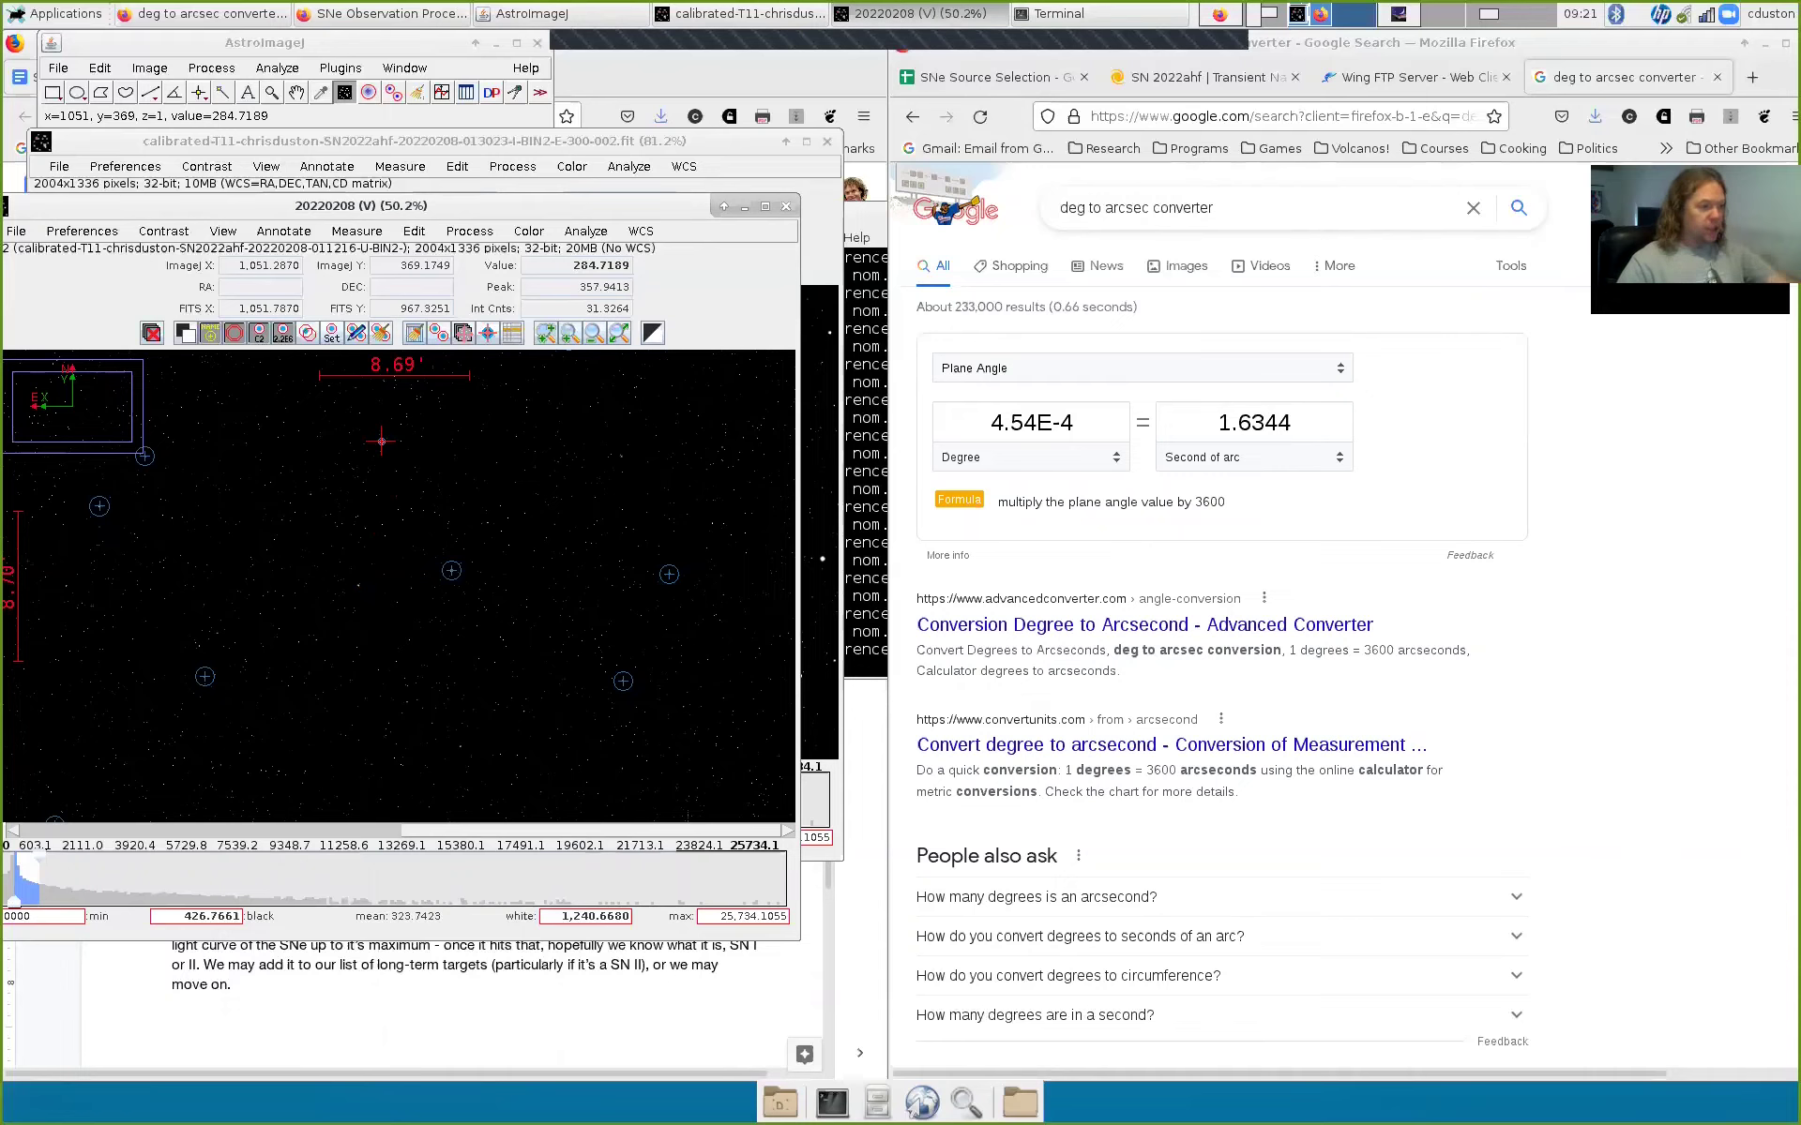
{"action": "left_click", "coordinate": [381, 338]}
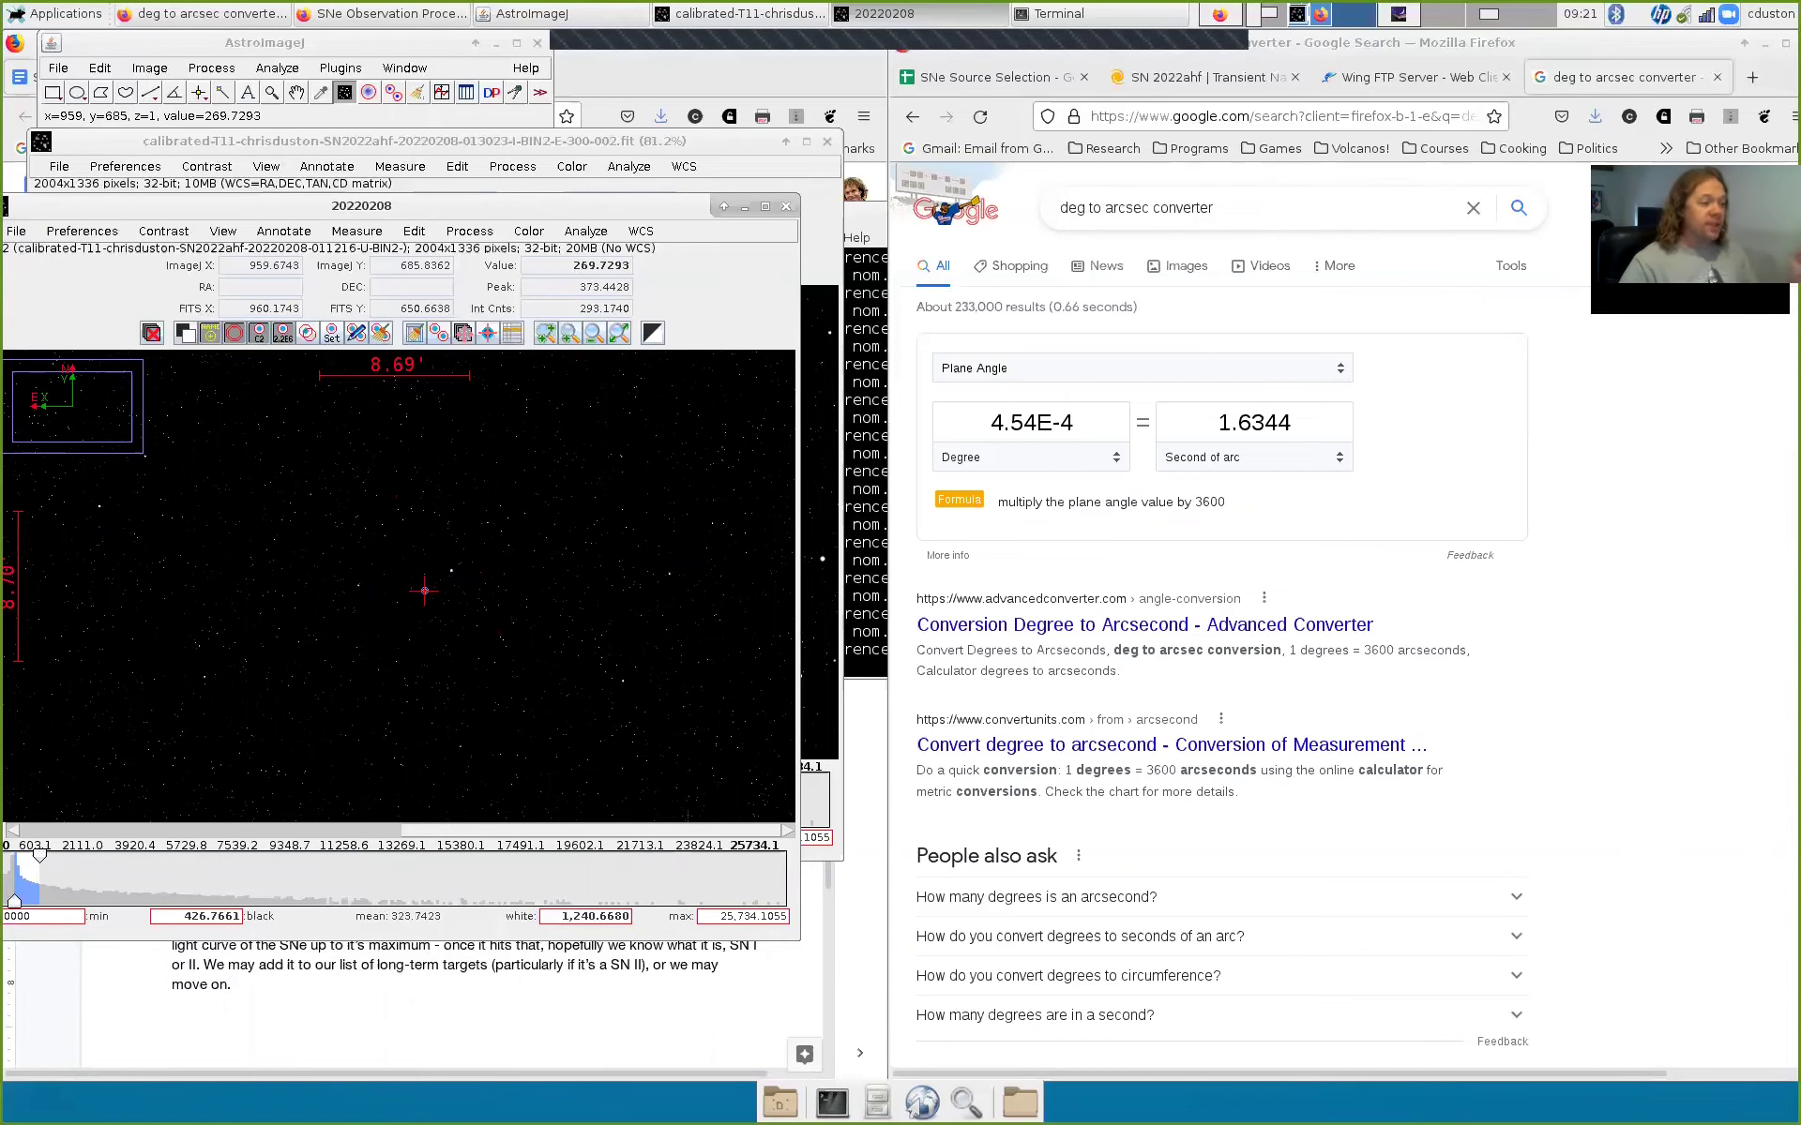
{"action": "scroll", "coordinate": [417, 582], "scroll_direction": "up", "scroll_amount": 1}
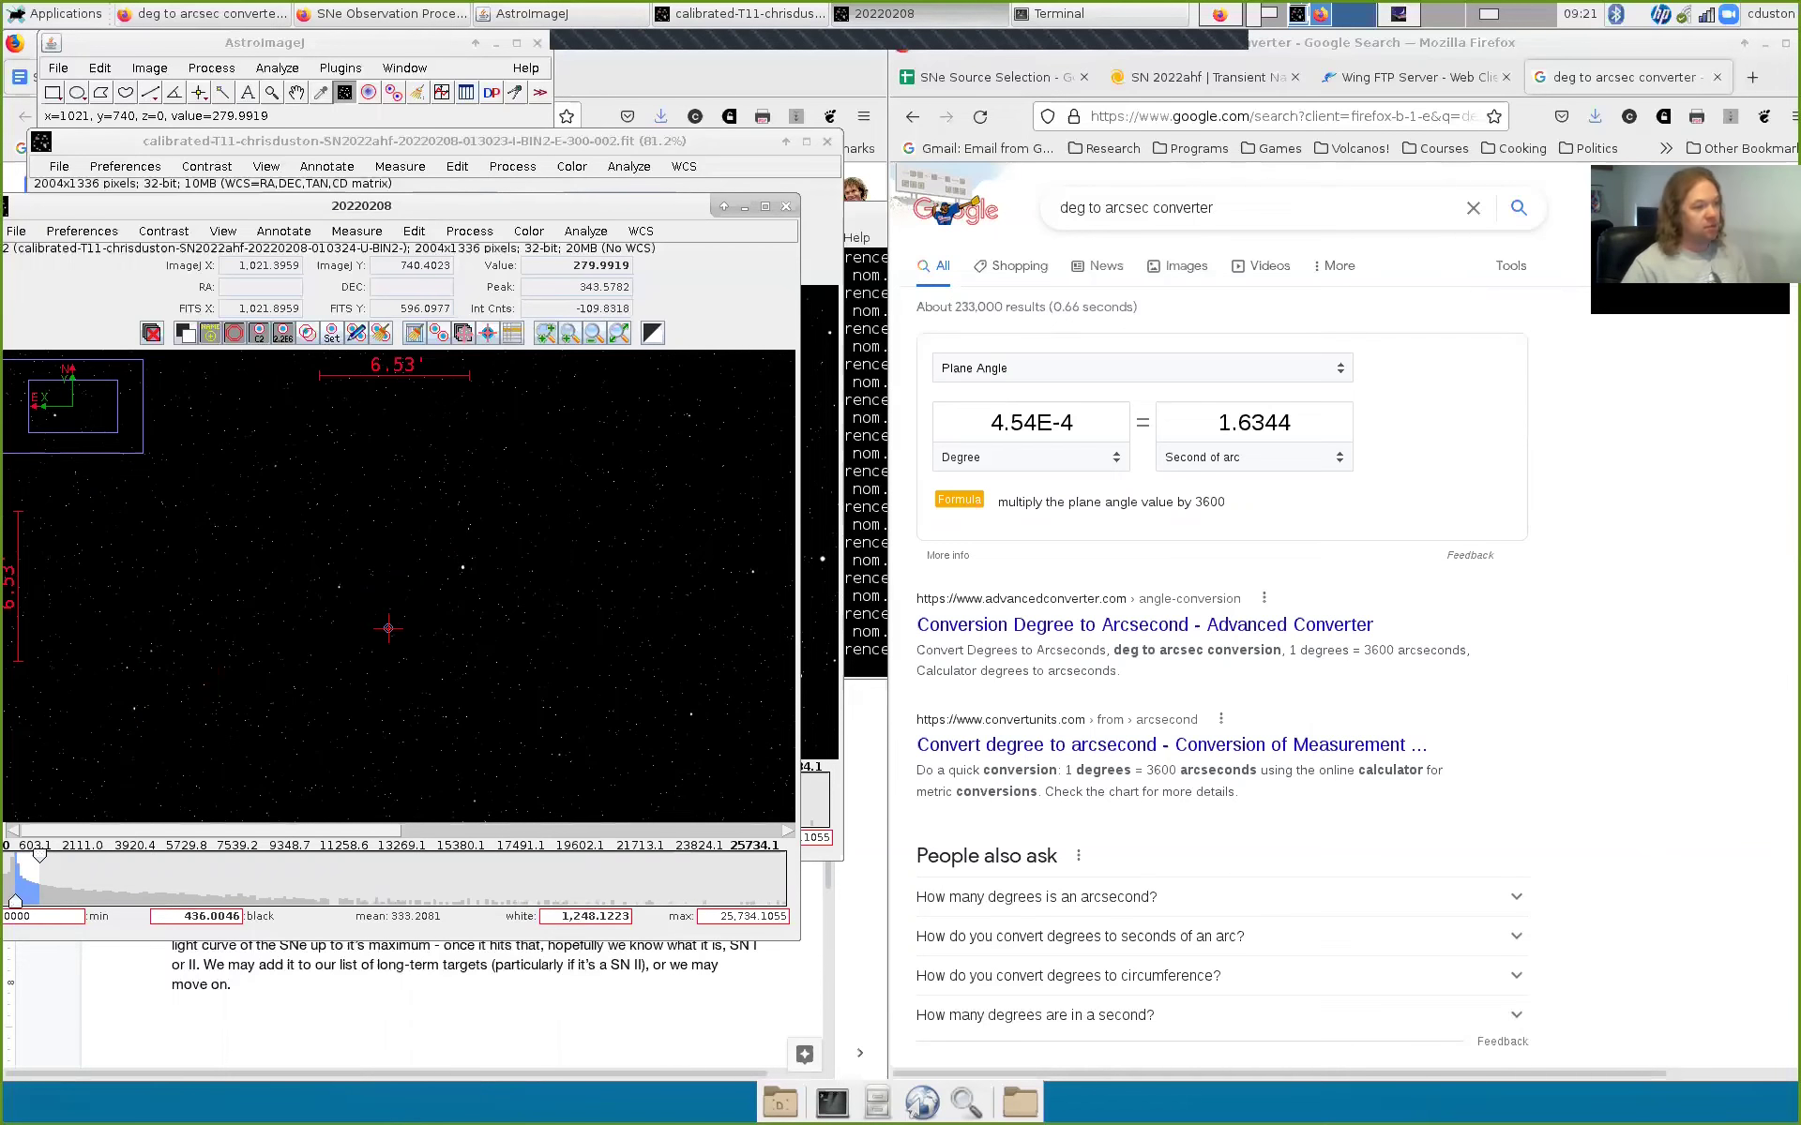
{"action": "scroll", "coordinate": [392, 629], "scroll_direction": "up", "scroll_amount": 1}
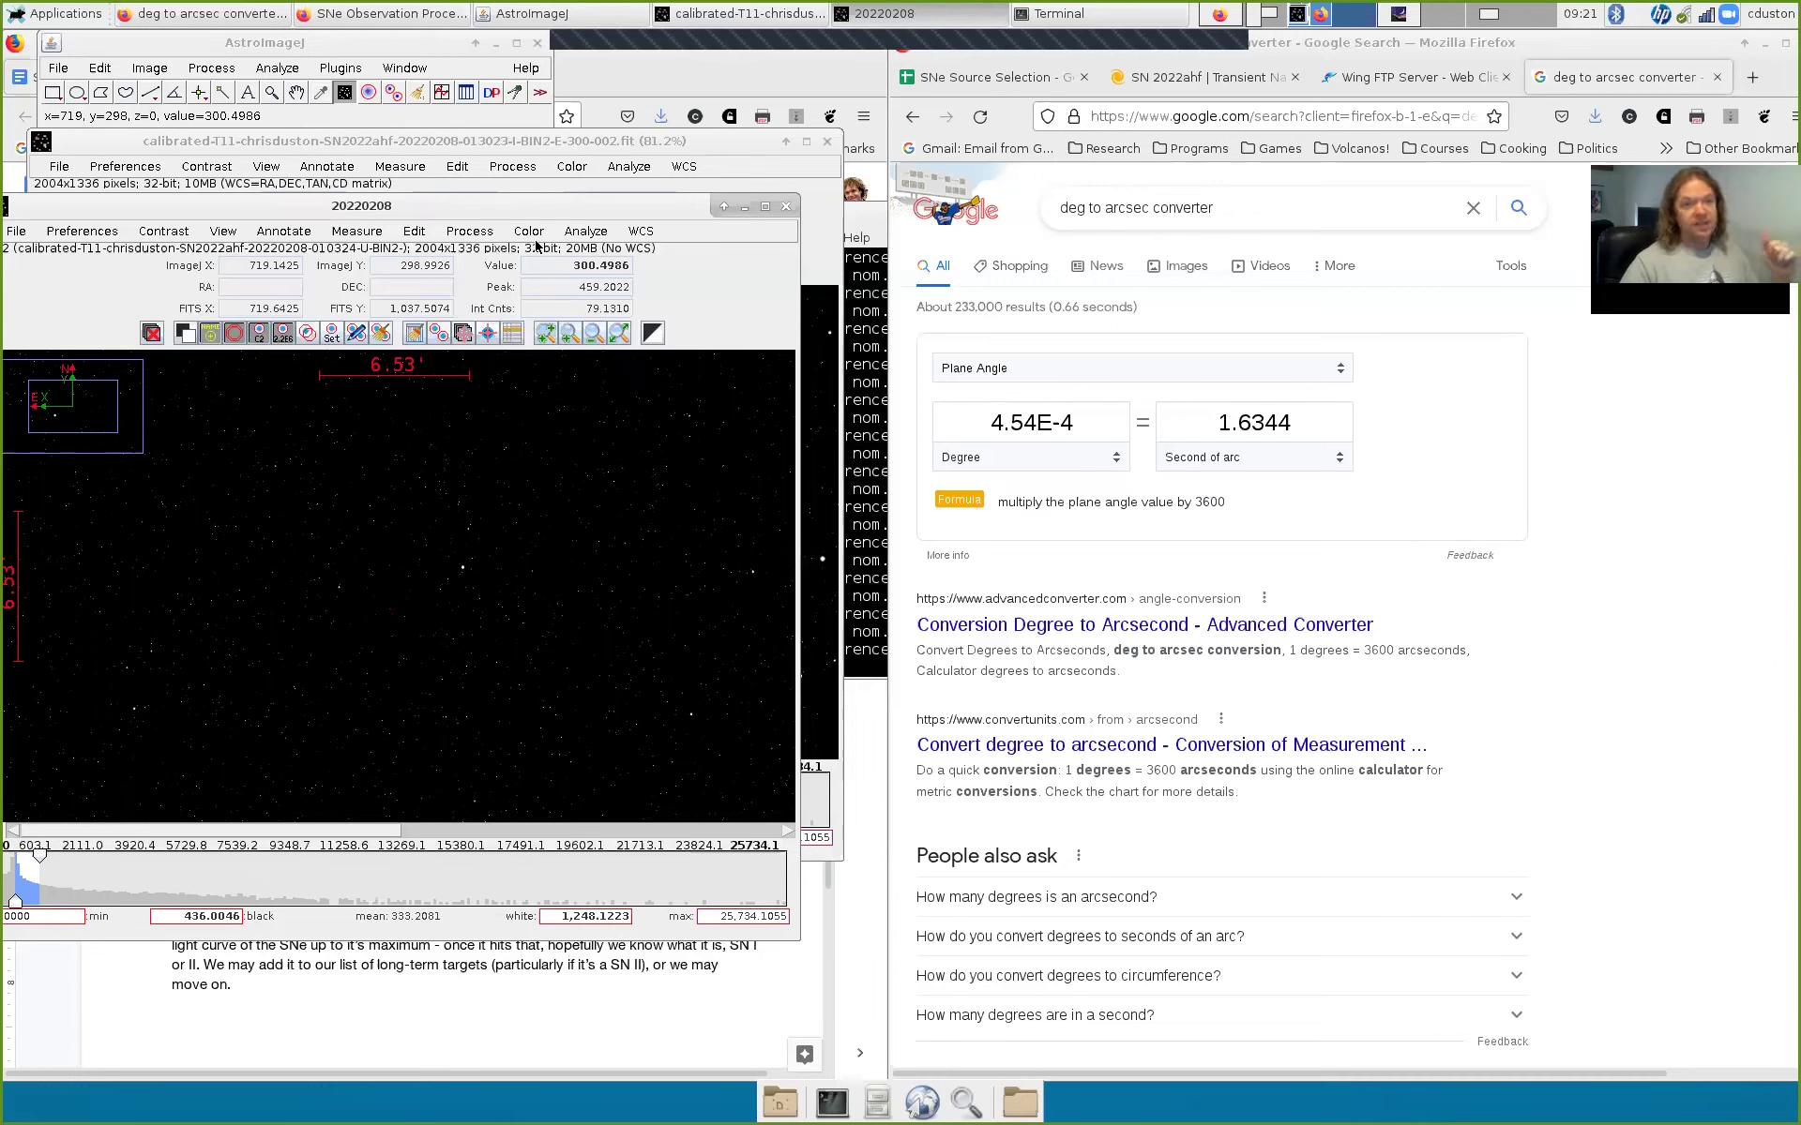
Step: Open Process > Align stack using WCS or apertures and enable Use single step mode
{"action": "left_click", "coordinate": [475, 232]}
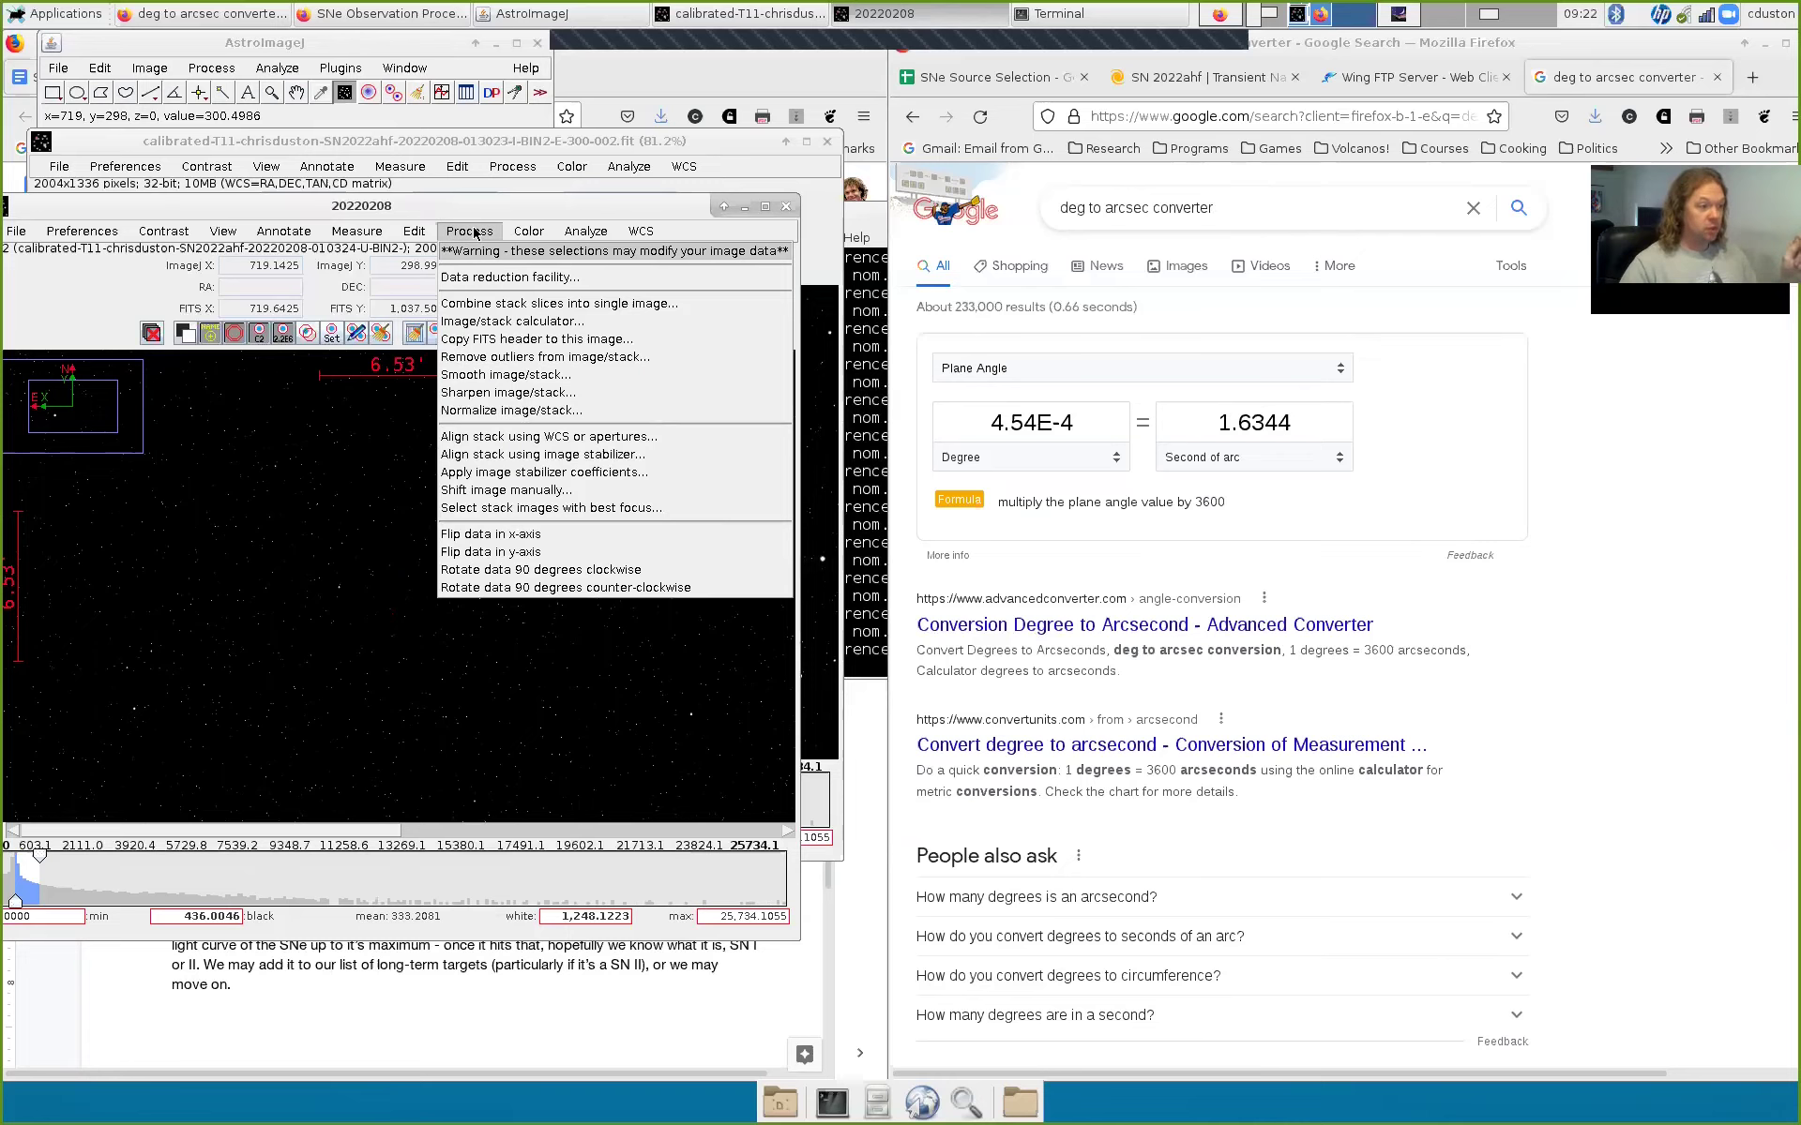
{"action": "left_click", "coordinate": [497, 437]}
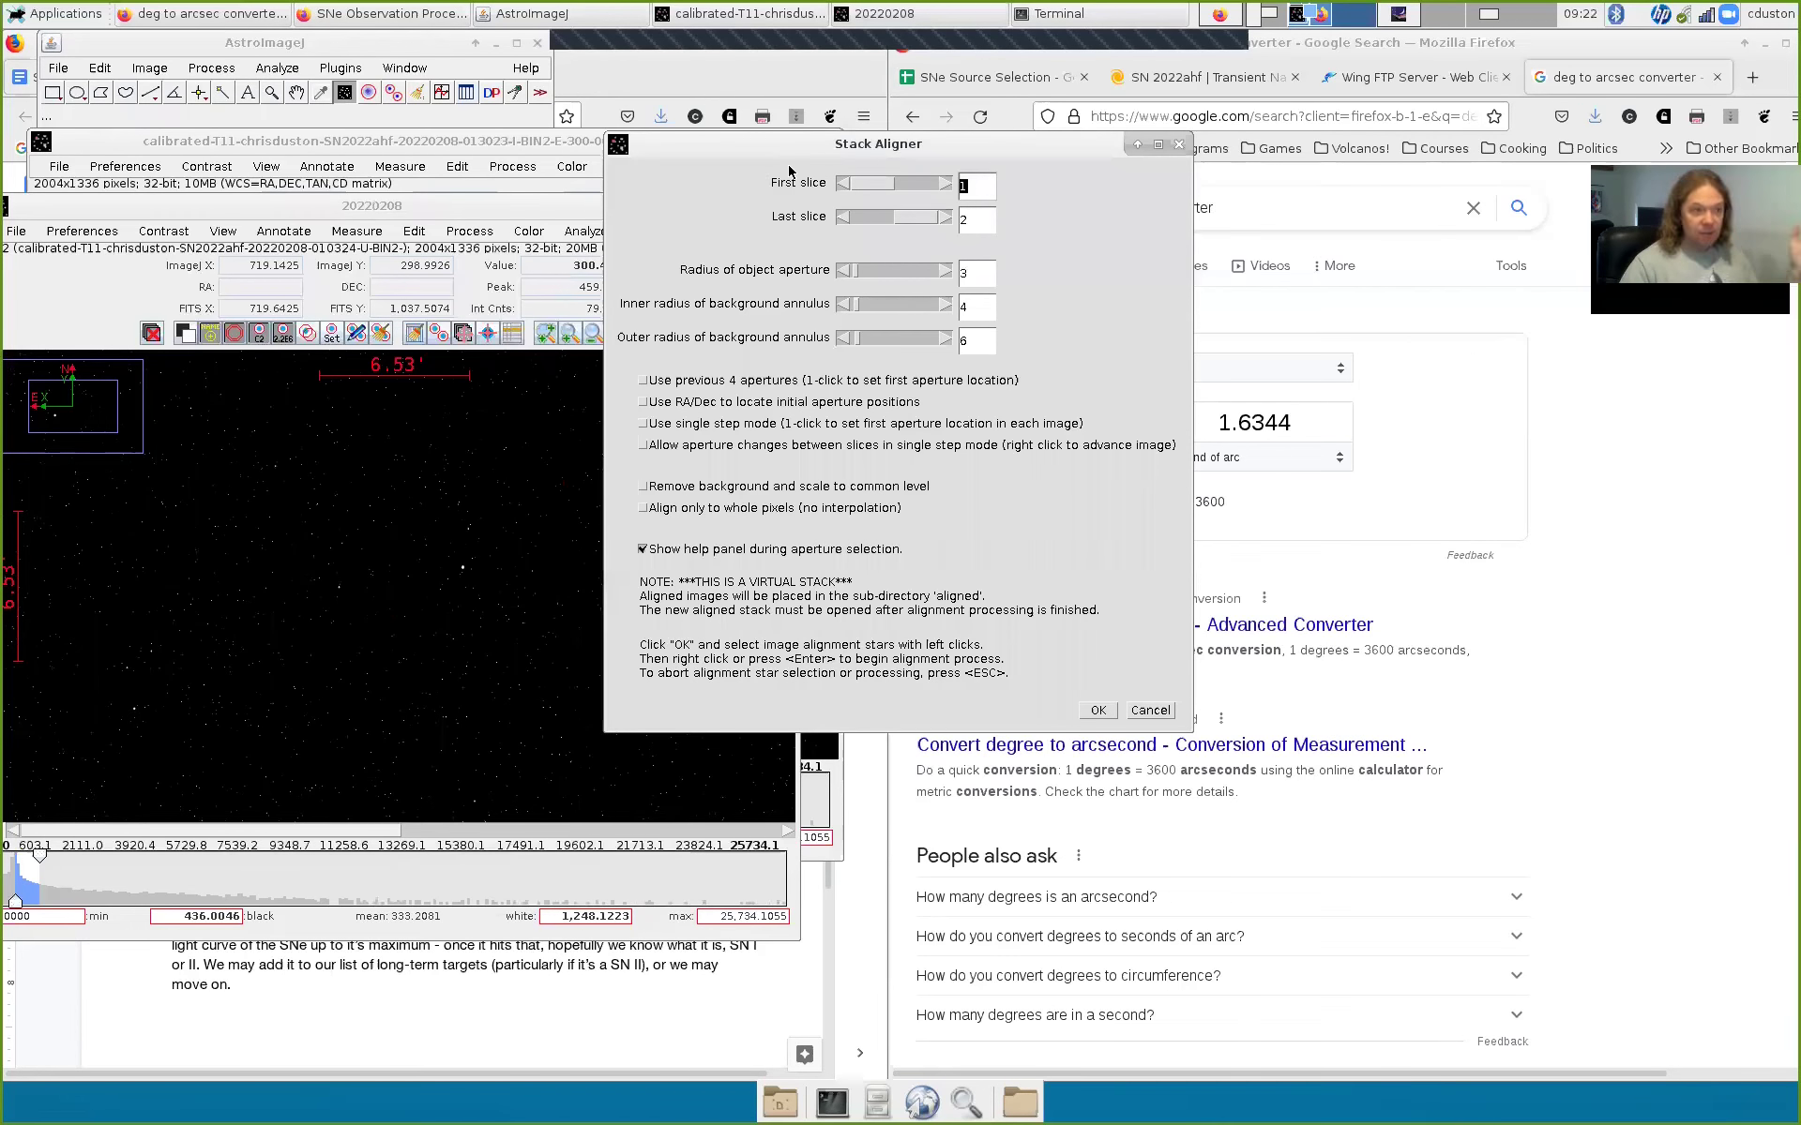
{"action": "left_click_drag", "start_coordinate": [786, 151], "coordinate": [1029, 191]}
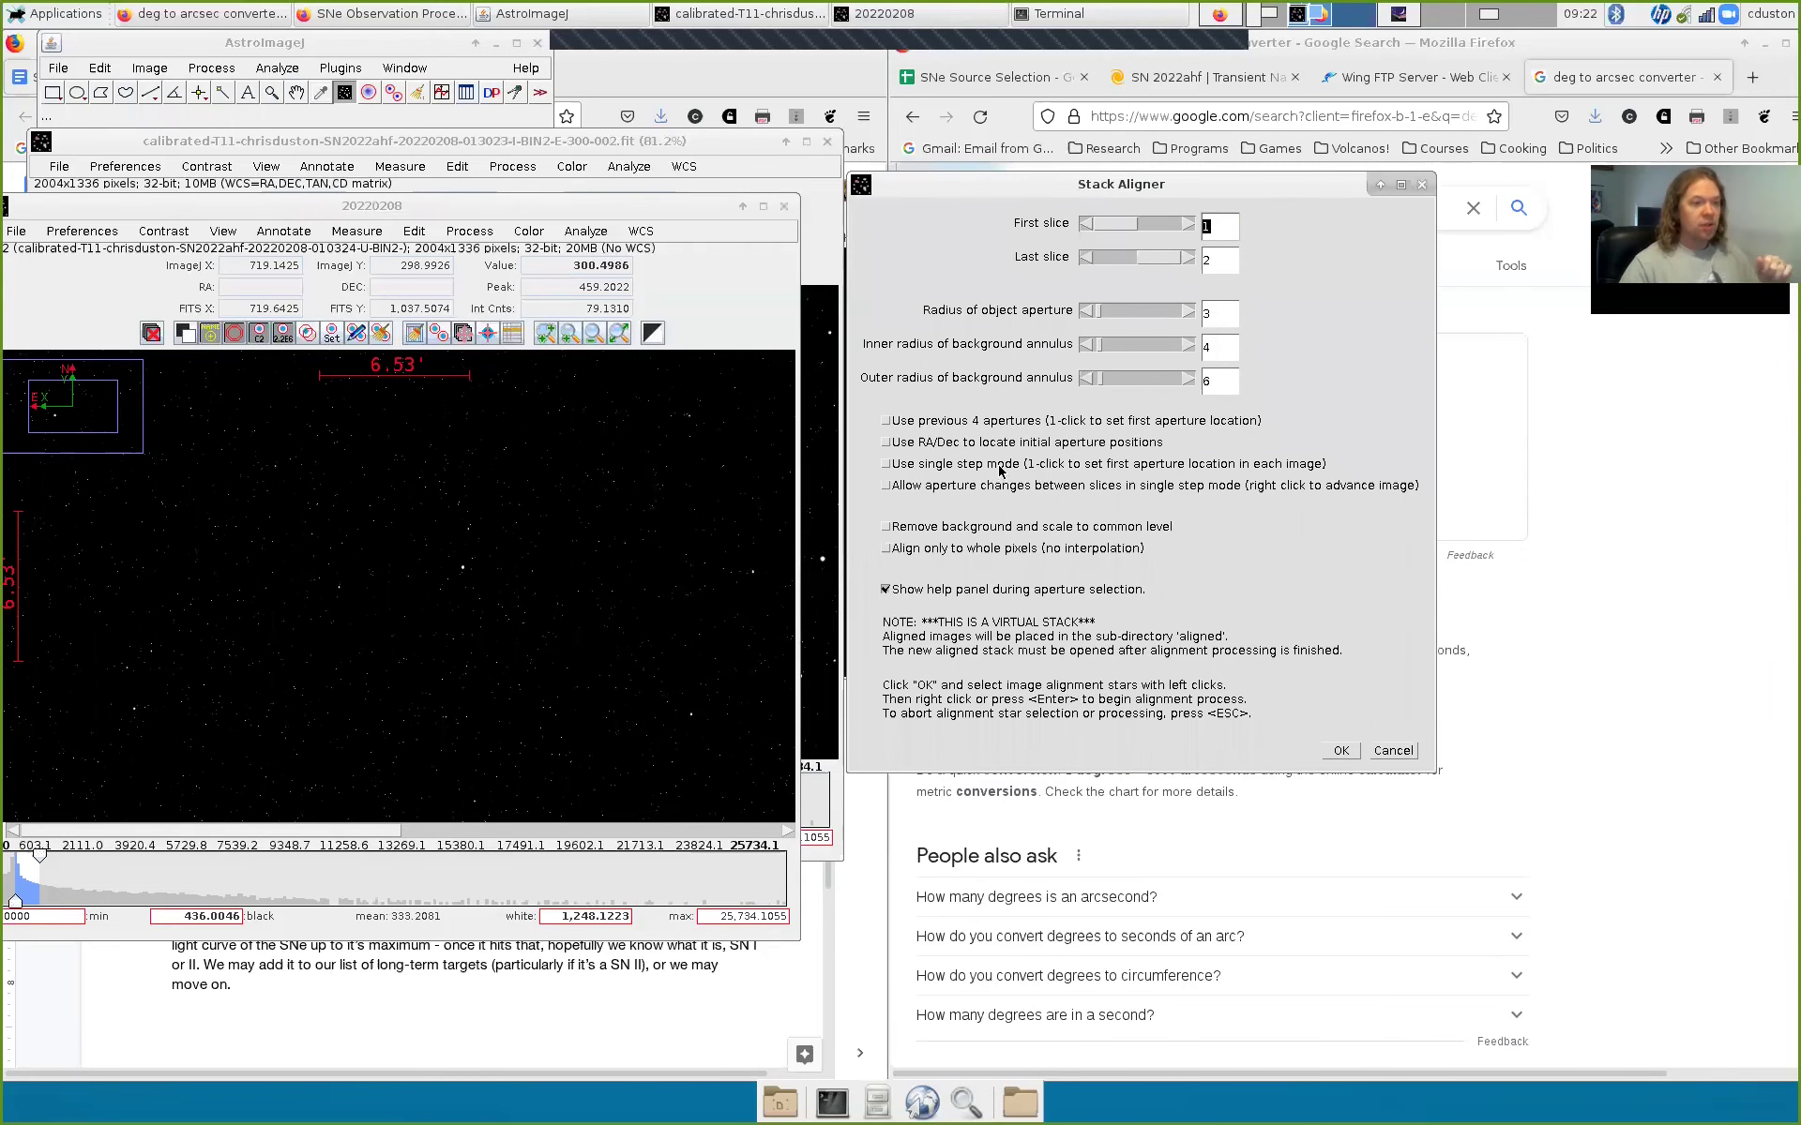
{"action": "left_click", "coordinate": [934, 468]}
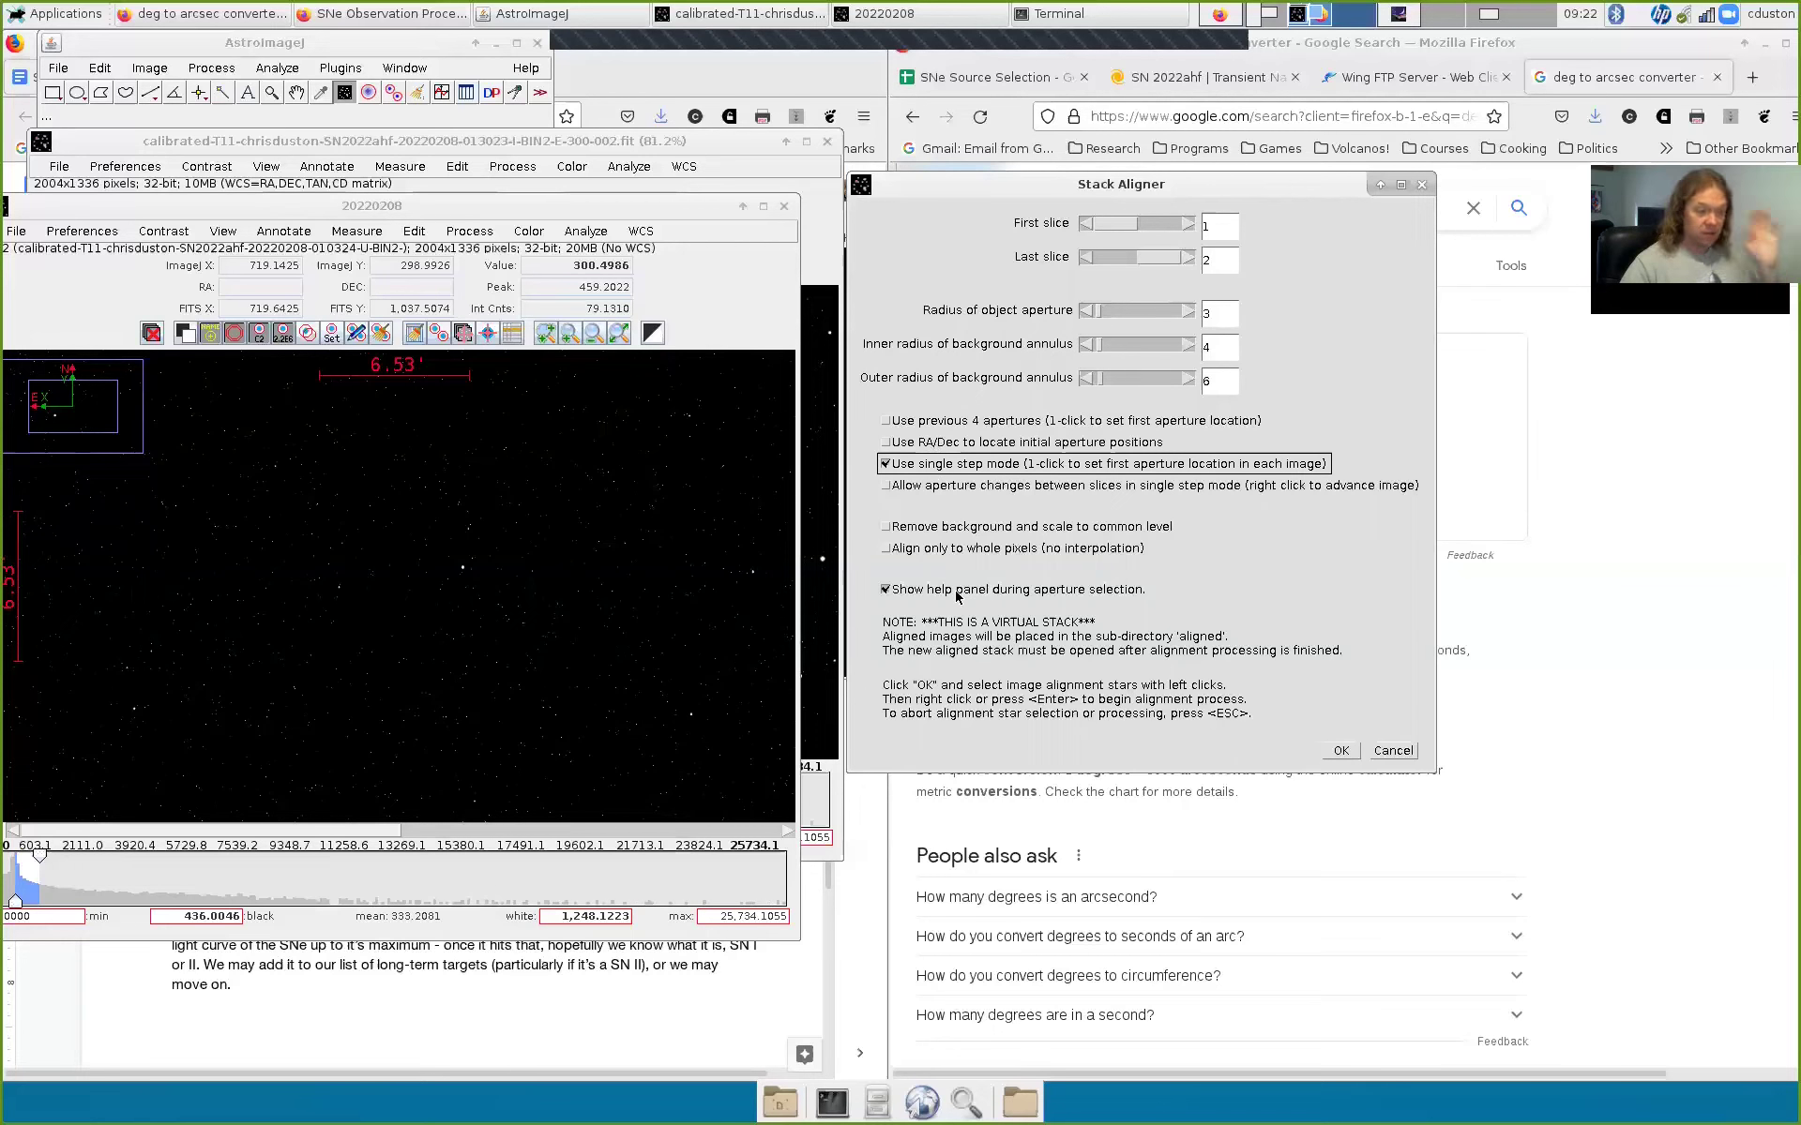
Step: Place target T1 and reference stars C2 and C3 on frame one, then right-click to align
{"action": "left_click", "coordinate": [1341, 750]}
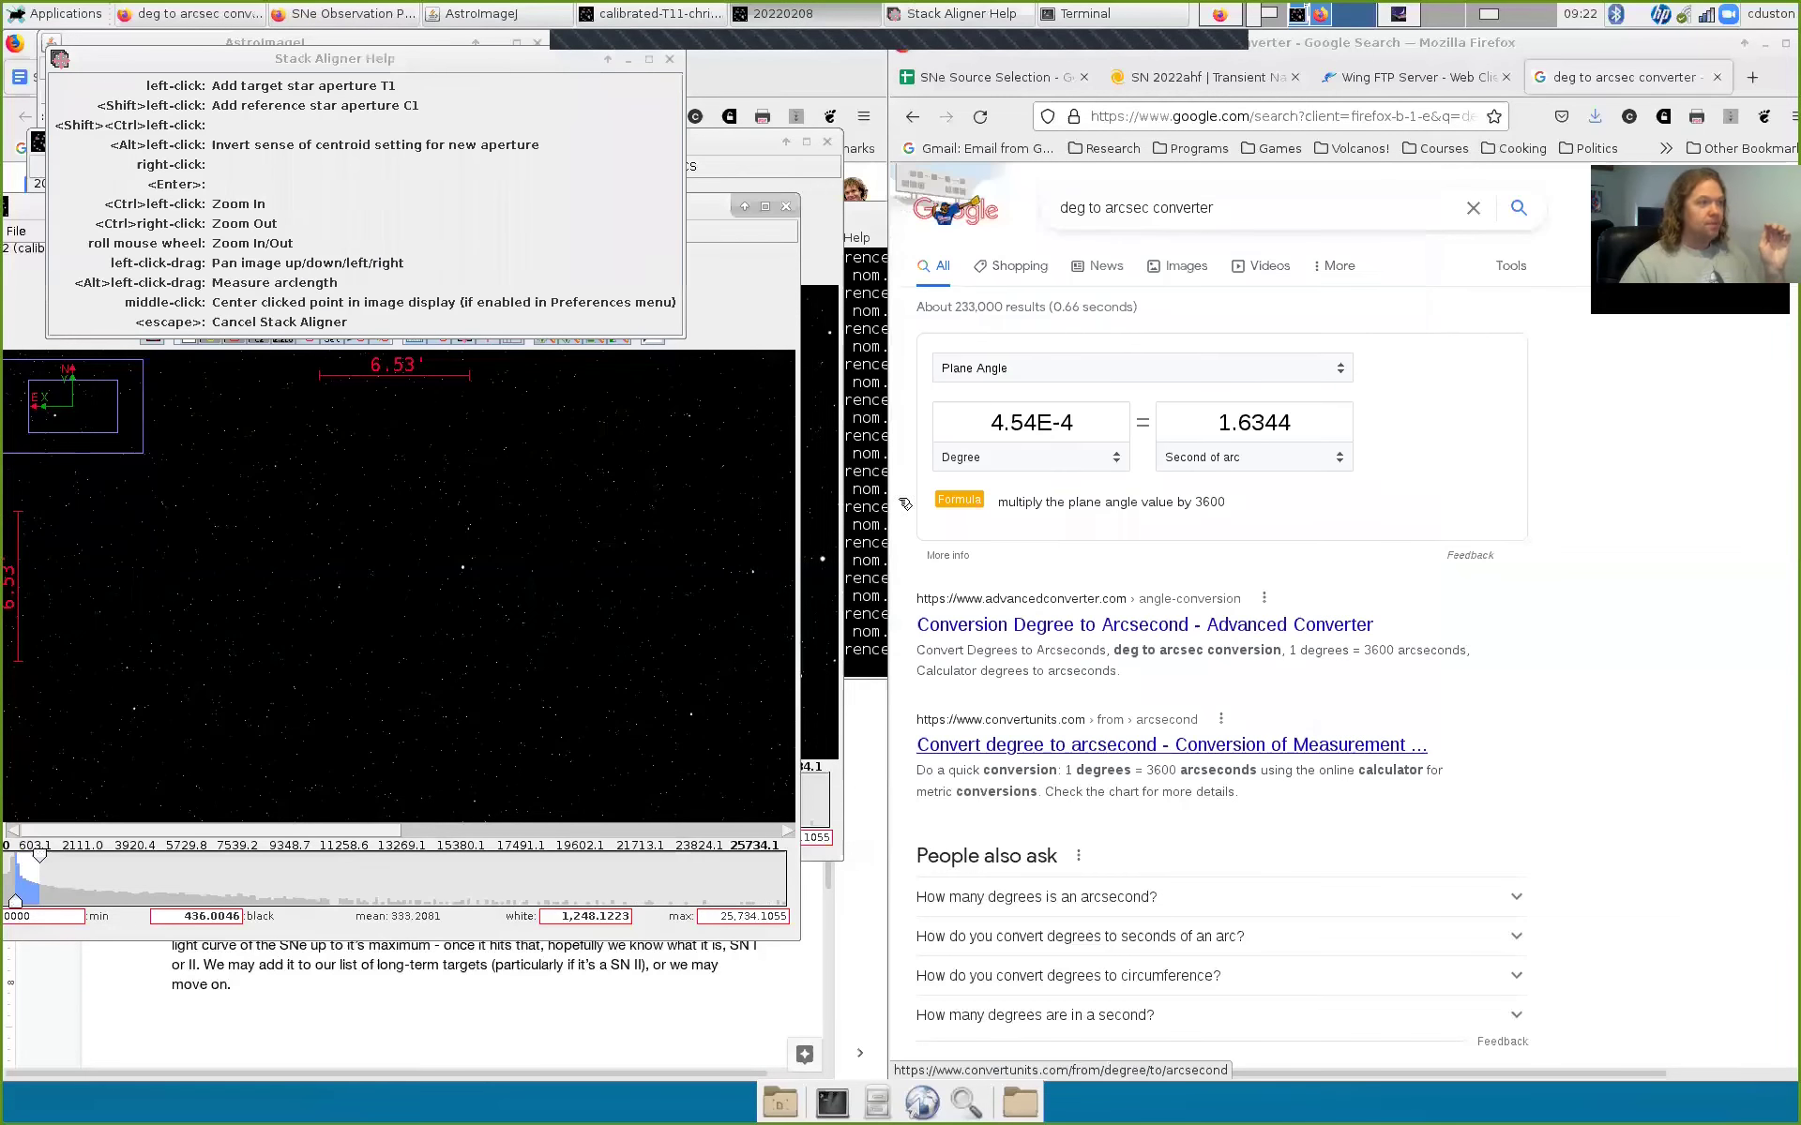
{"action": "left_click_drag", "start_coordinate": [430, 75], "coordinate": [1241, 192]}
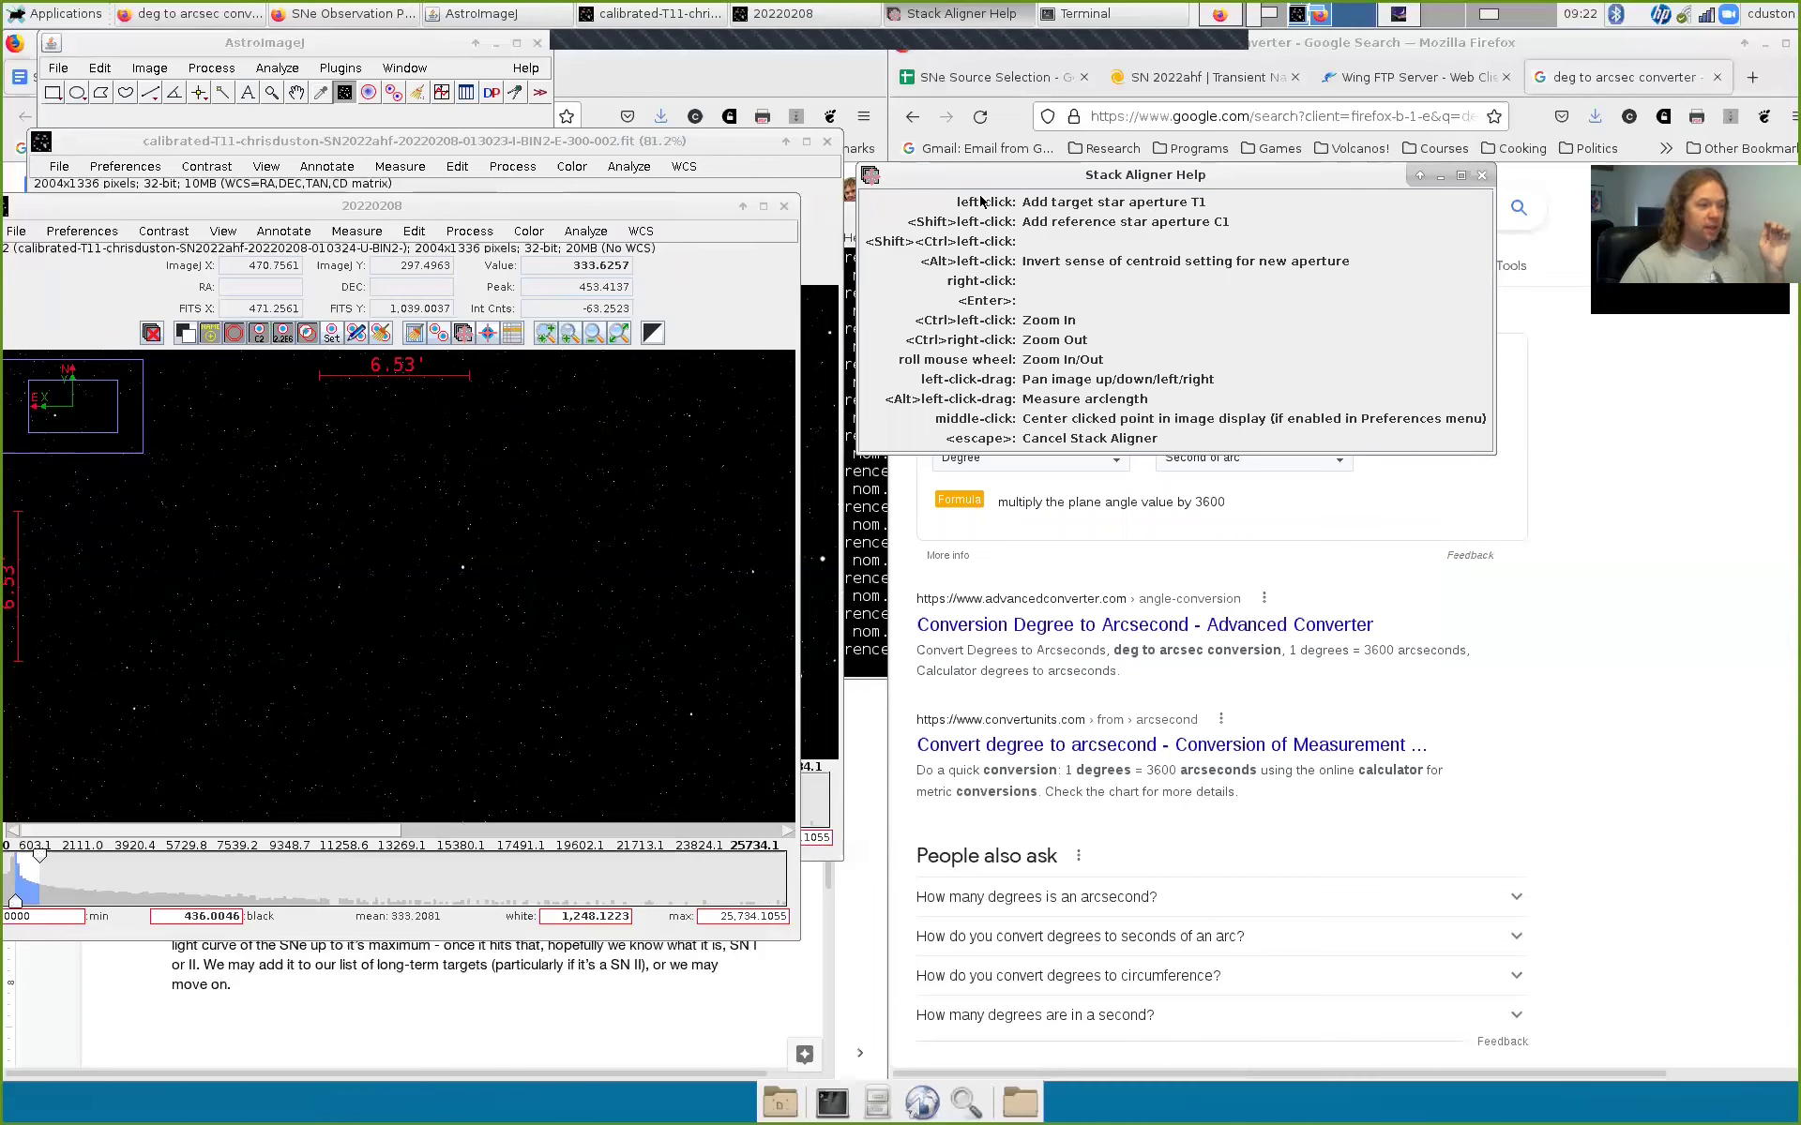
{"action": "left_click", "coordinate": [462, 567]}
{"action": "left_click", "coordinate": [462, 567]}
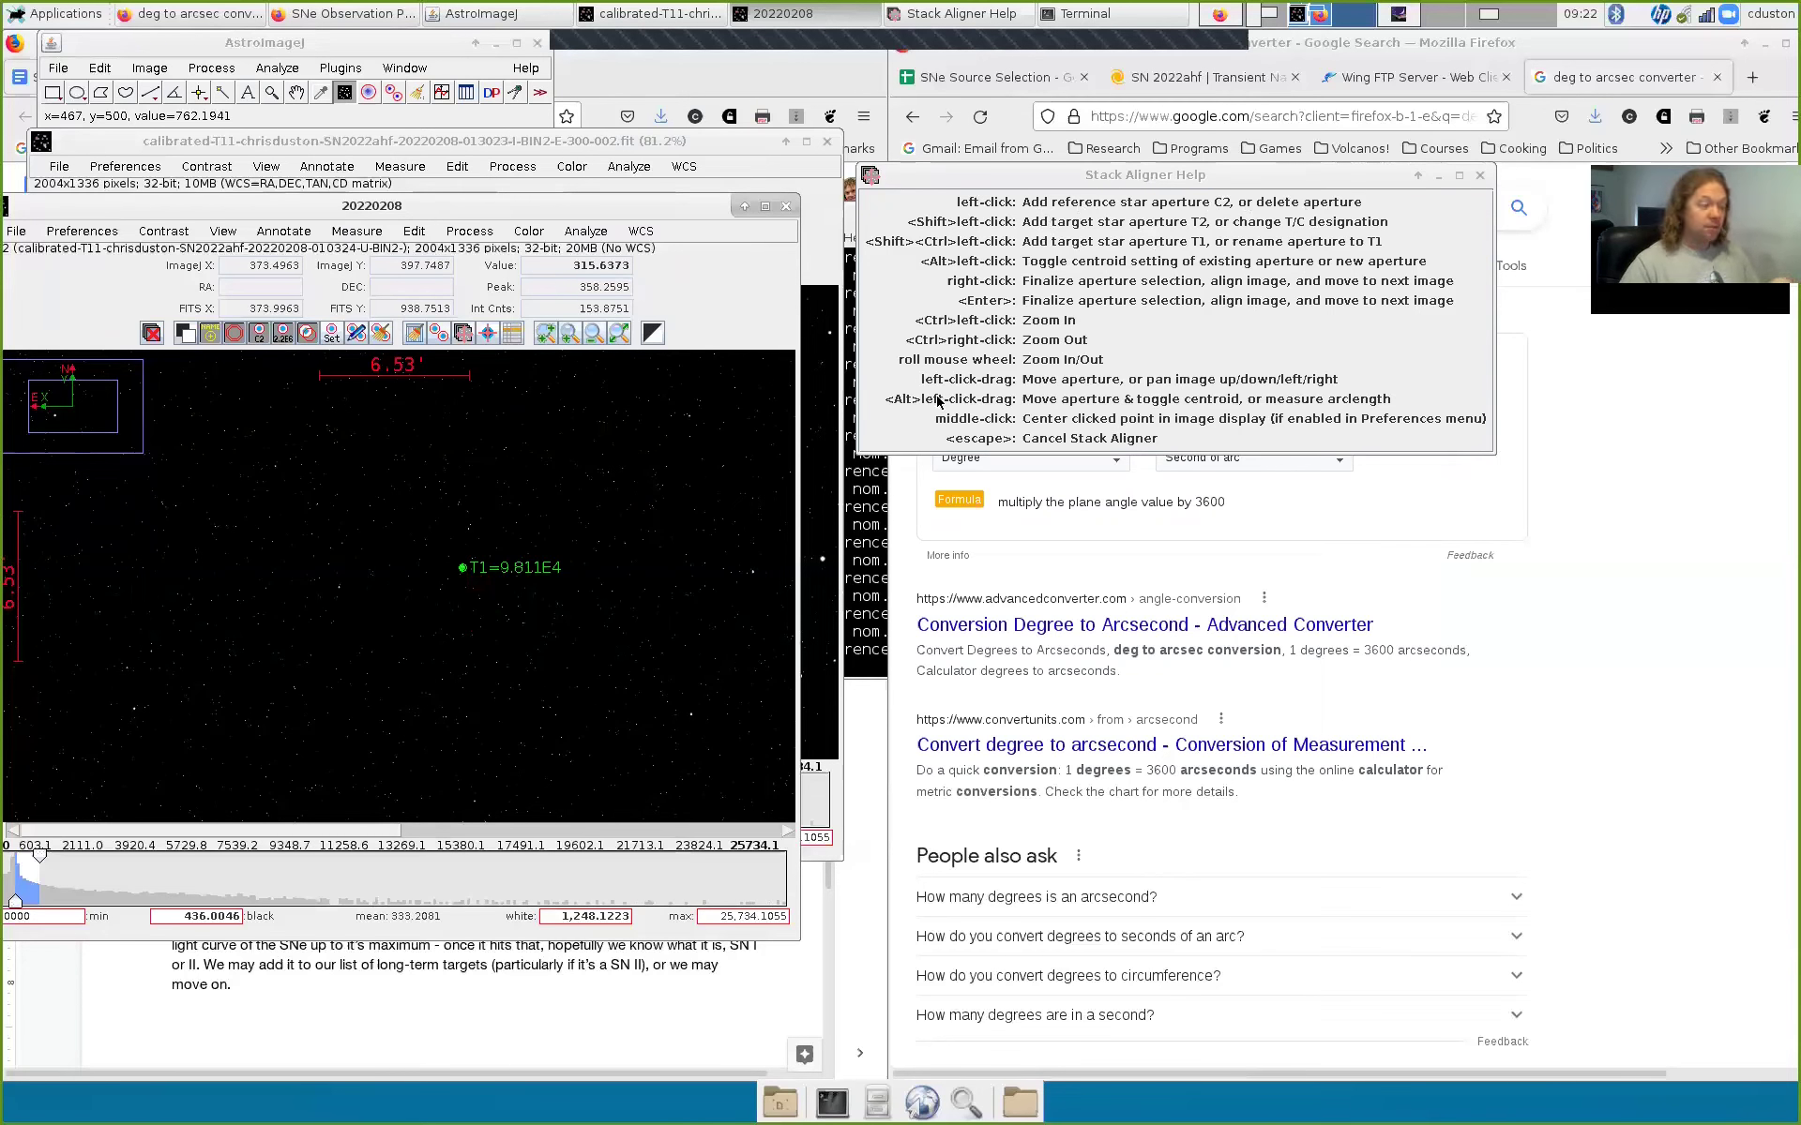
{"action": "scroll", "coordinate": [272, 662], "scroll_direction": "up", "scroll_amount": 2}
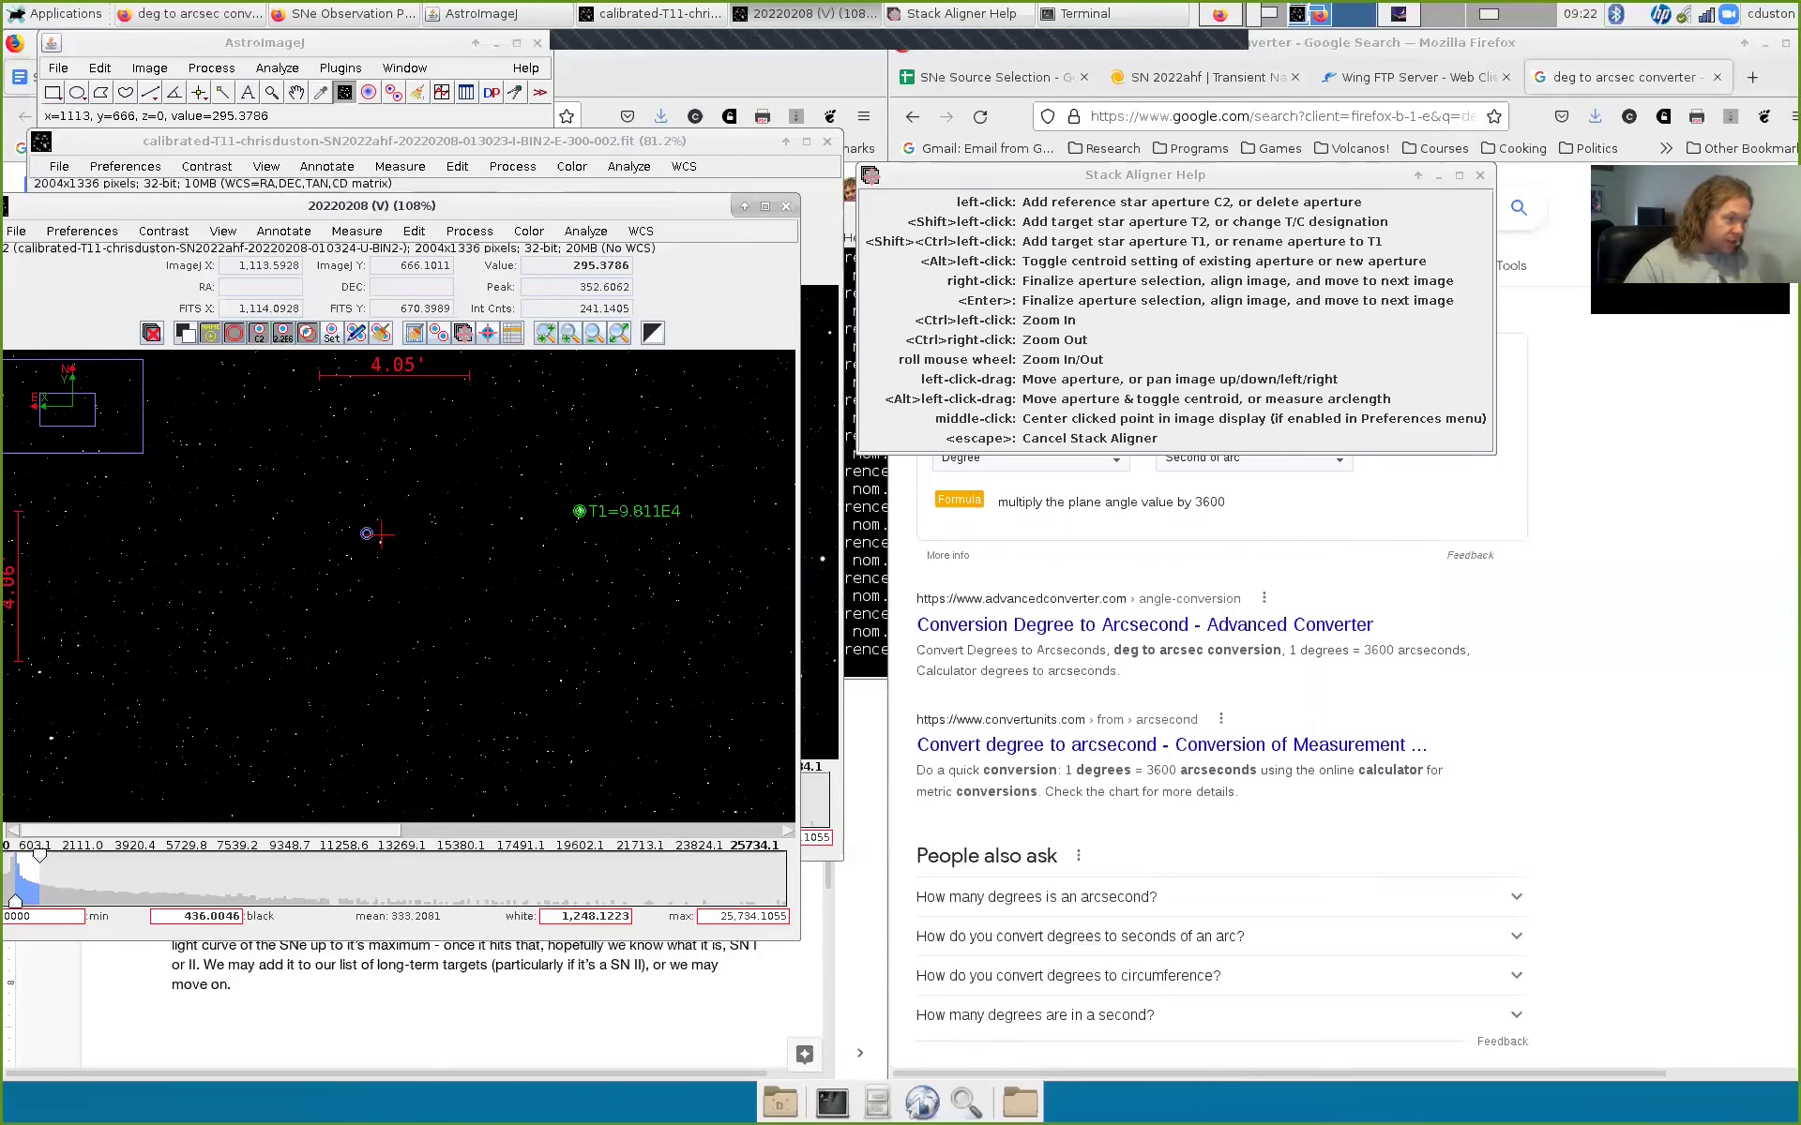
{"action": "left_click", "coordinate": [380, 542]}
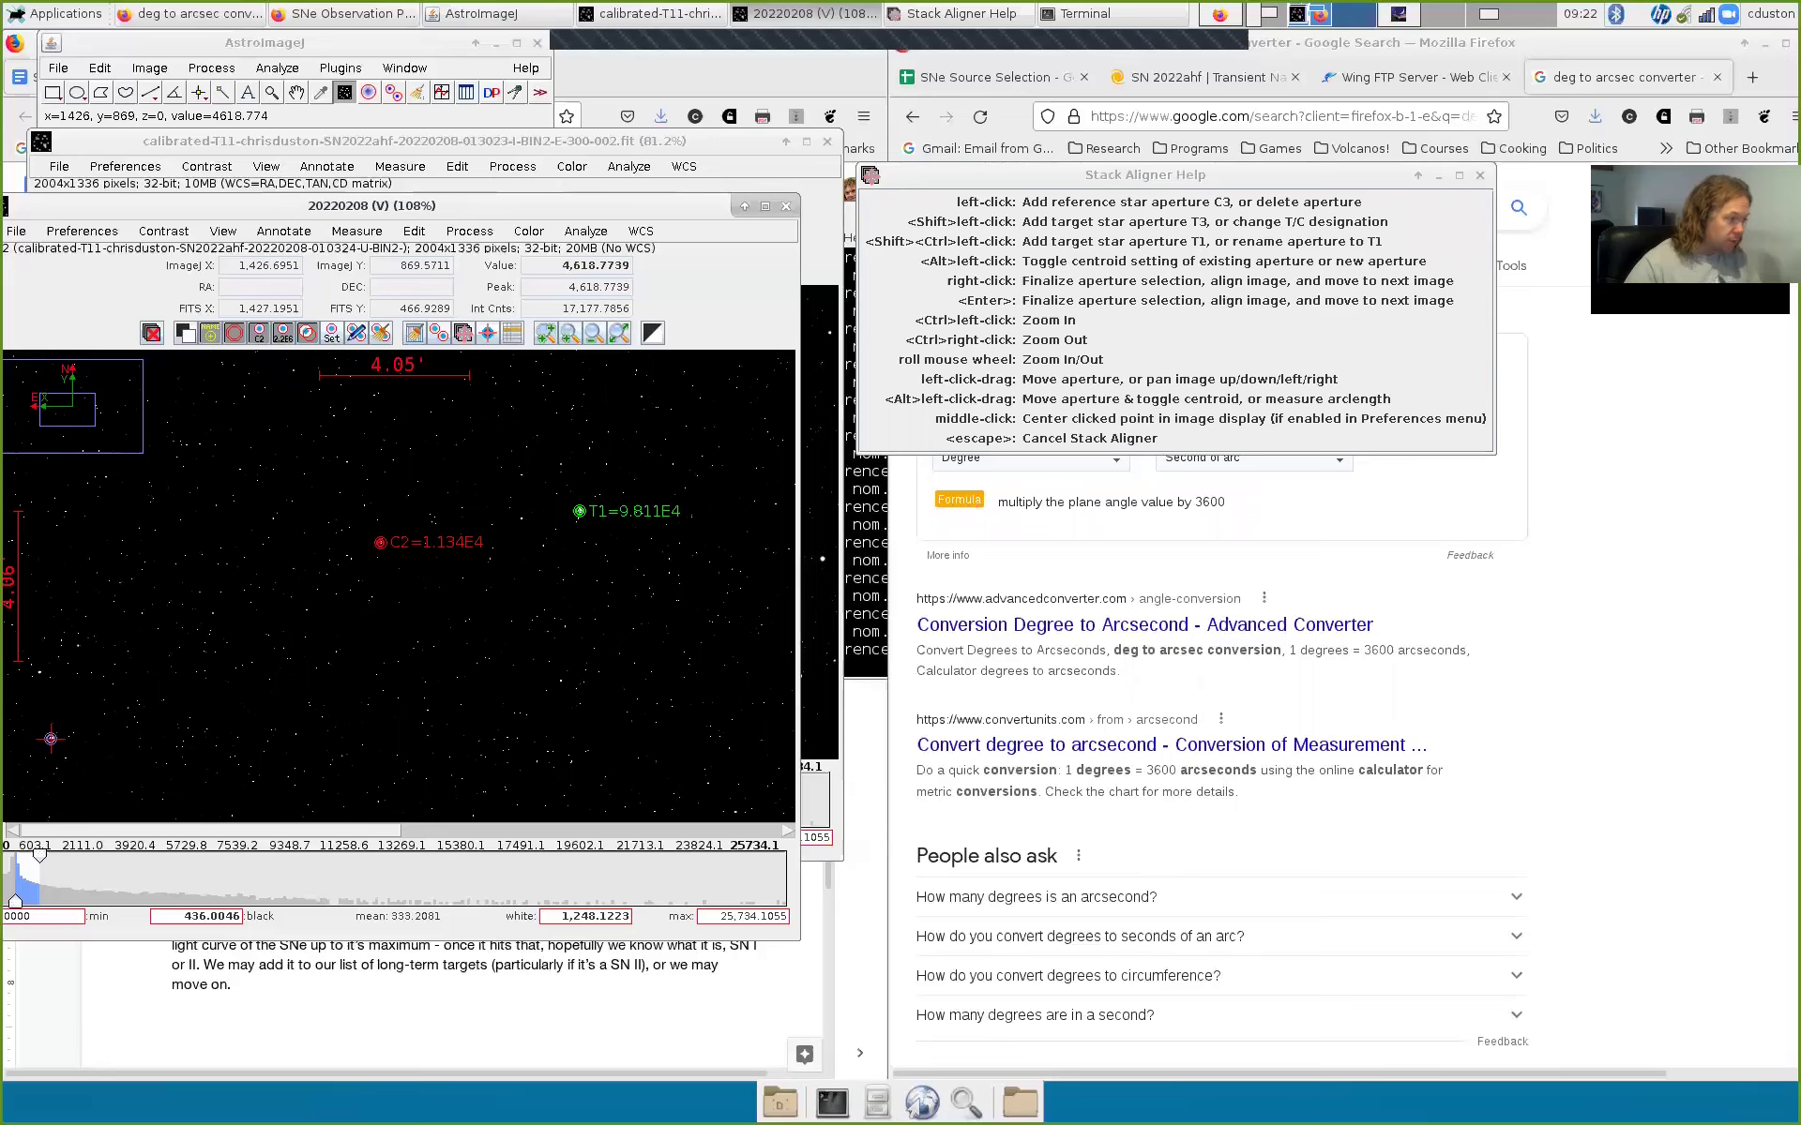
{"action": "left_click", "coordinate": [51, 738]}
{"action": "scroll", "coordinate": [300, 652], "scroll_direction": "down", "scroll_amount": 4}
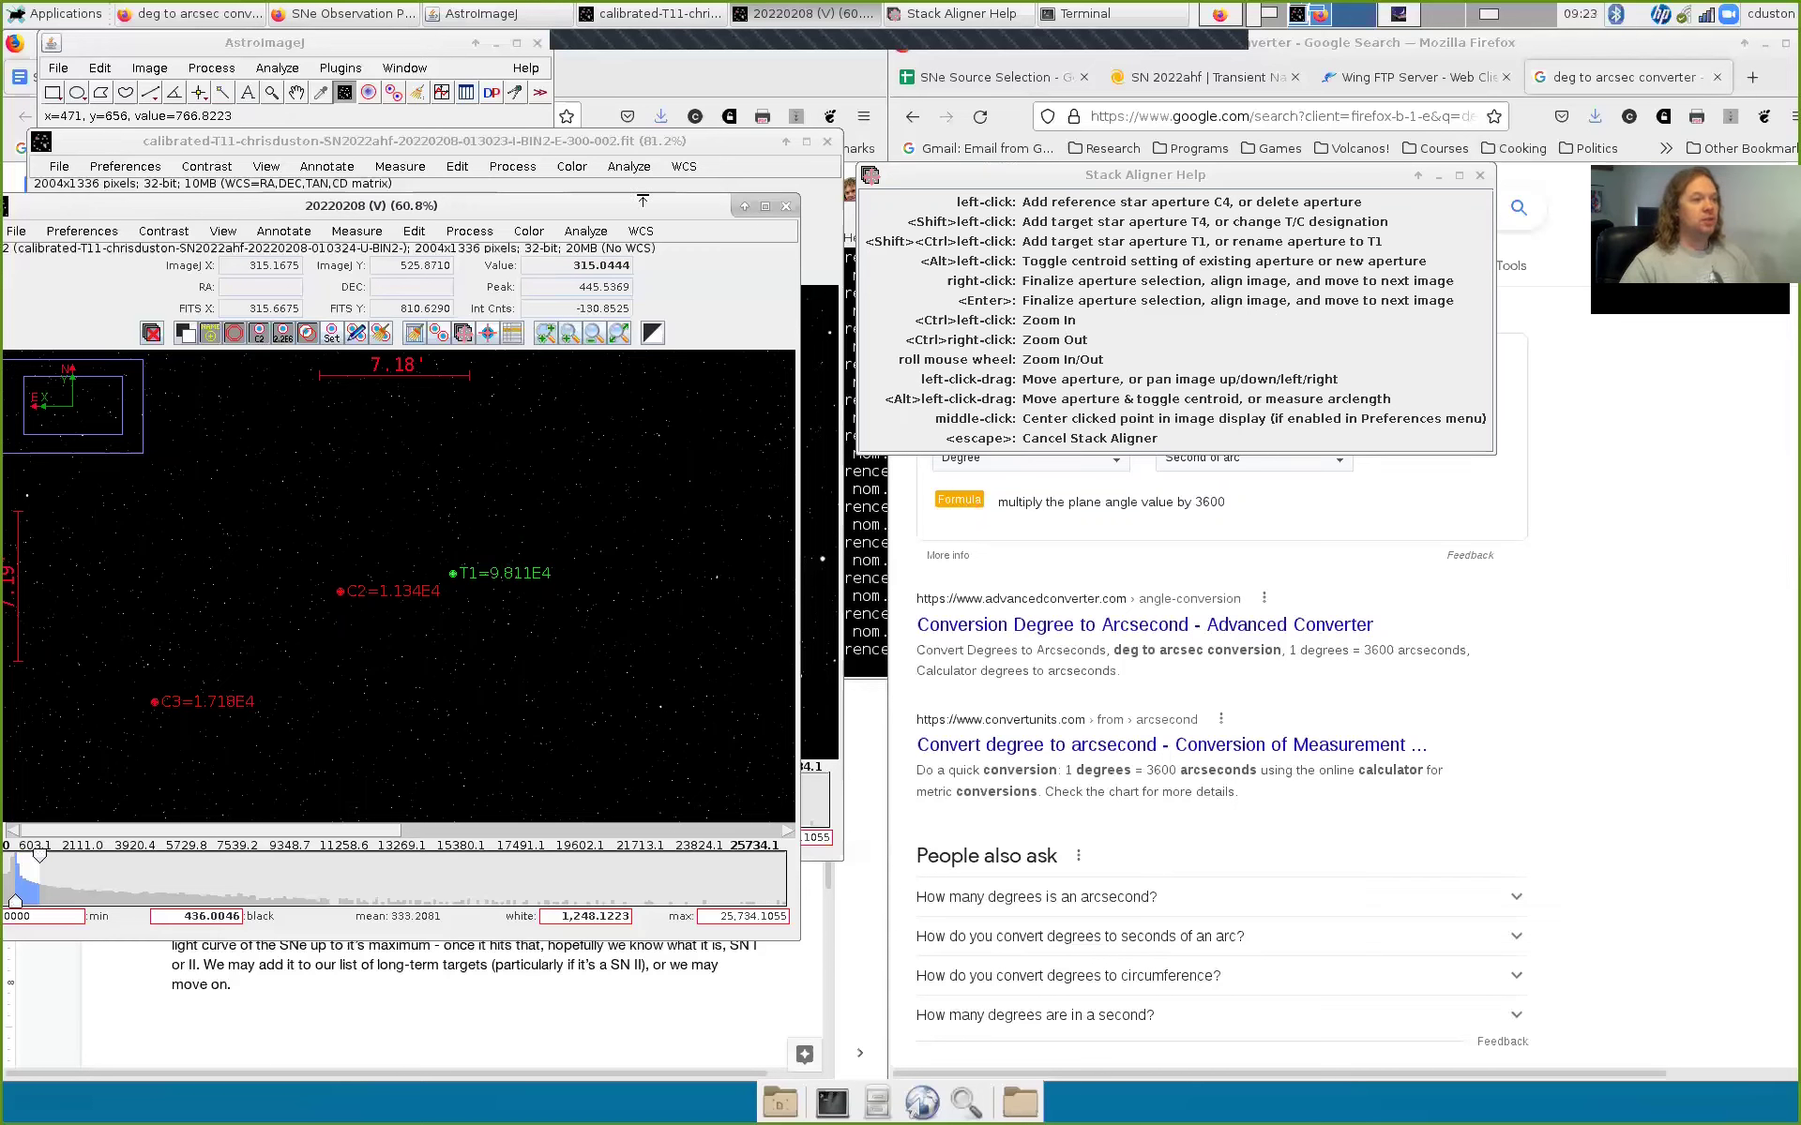
{"action": "right_click", "coordinate": [570, 429]}
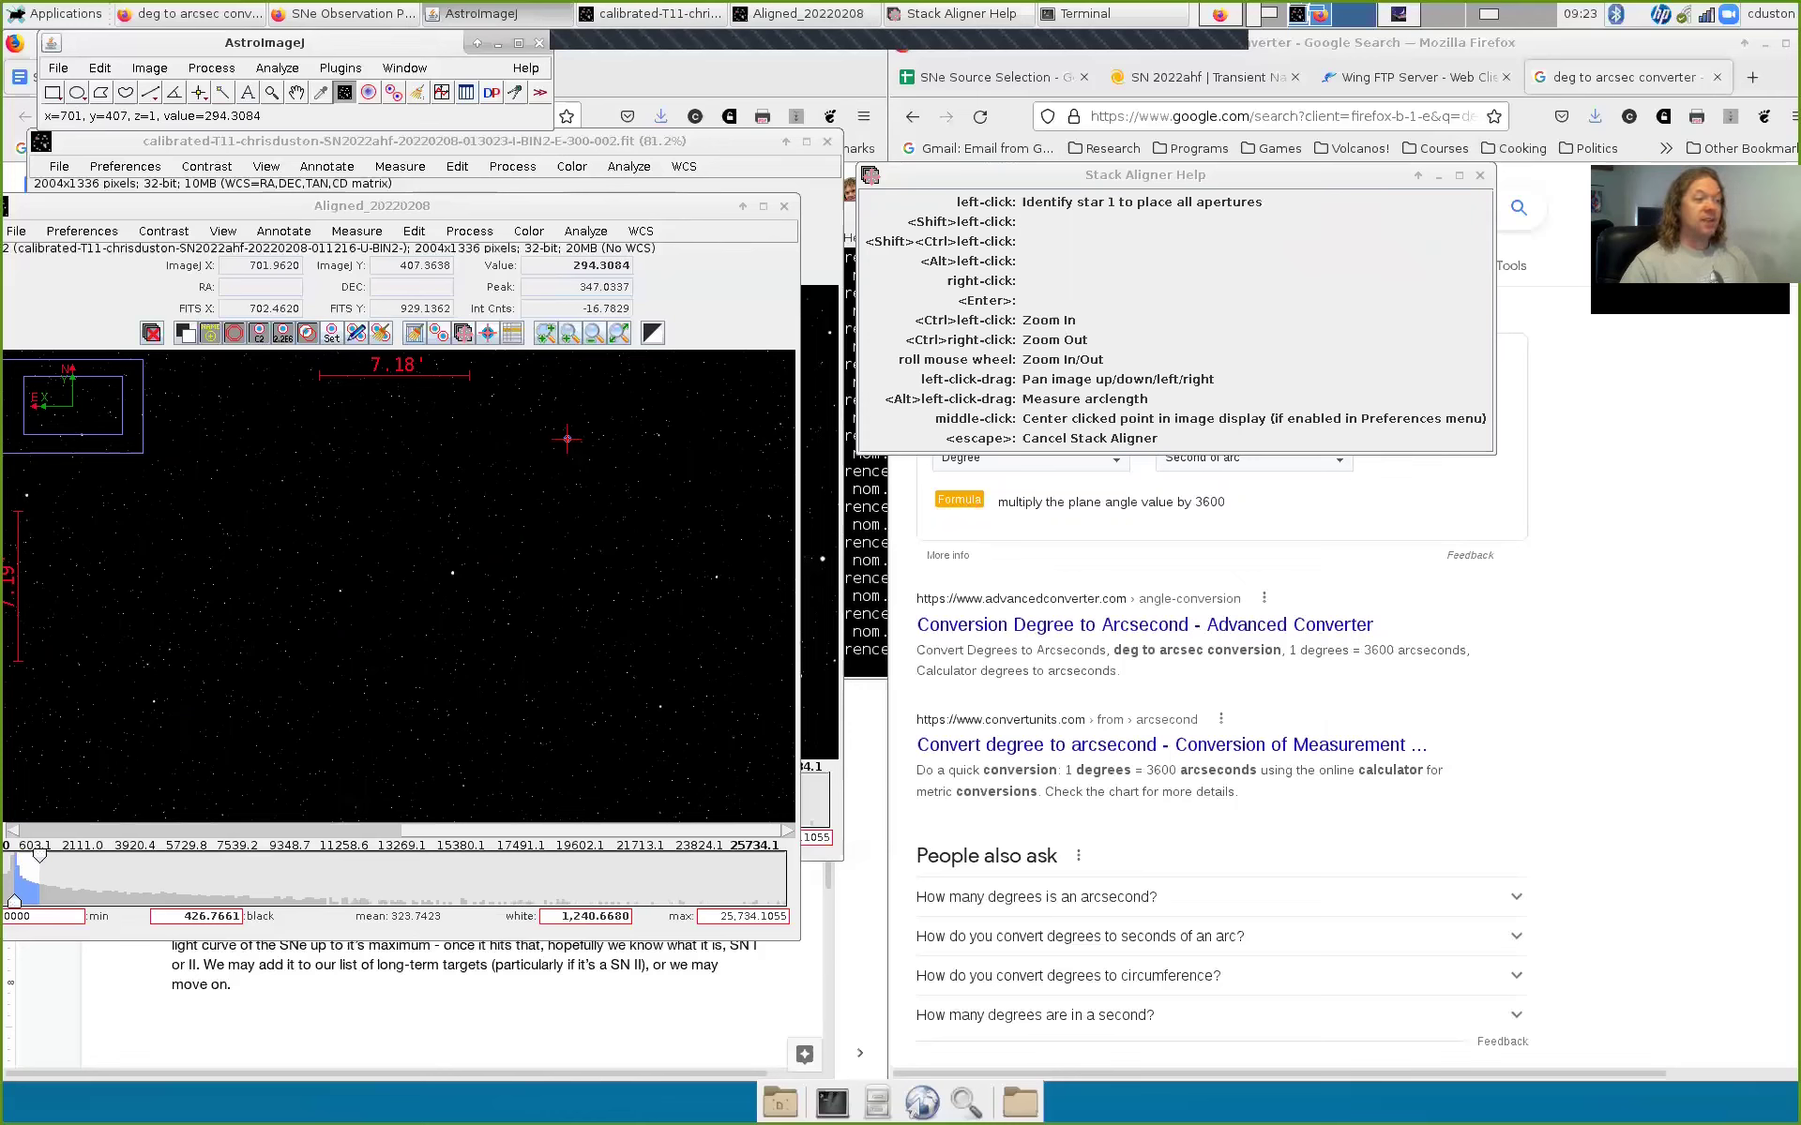
Step: Align the 011216 frame, close the Aligned_20220208 stack, and bring the calibrated image forward
{"action": "left_click", "coordinate": [450, 571]}
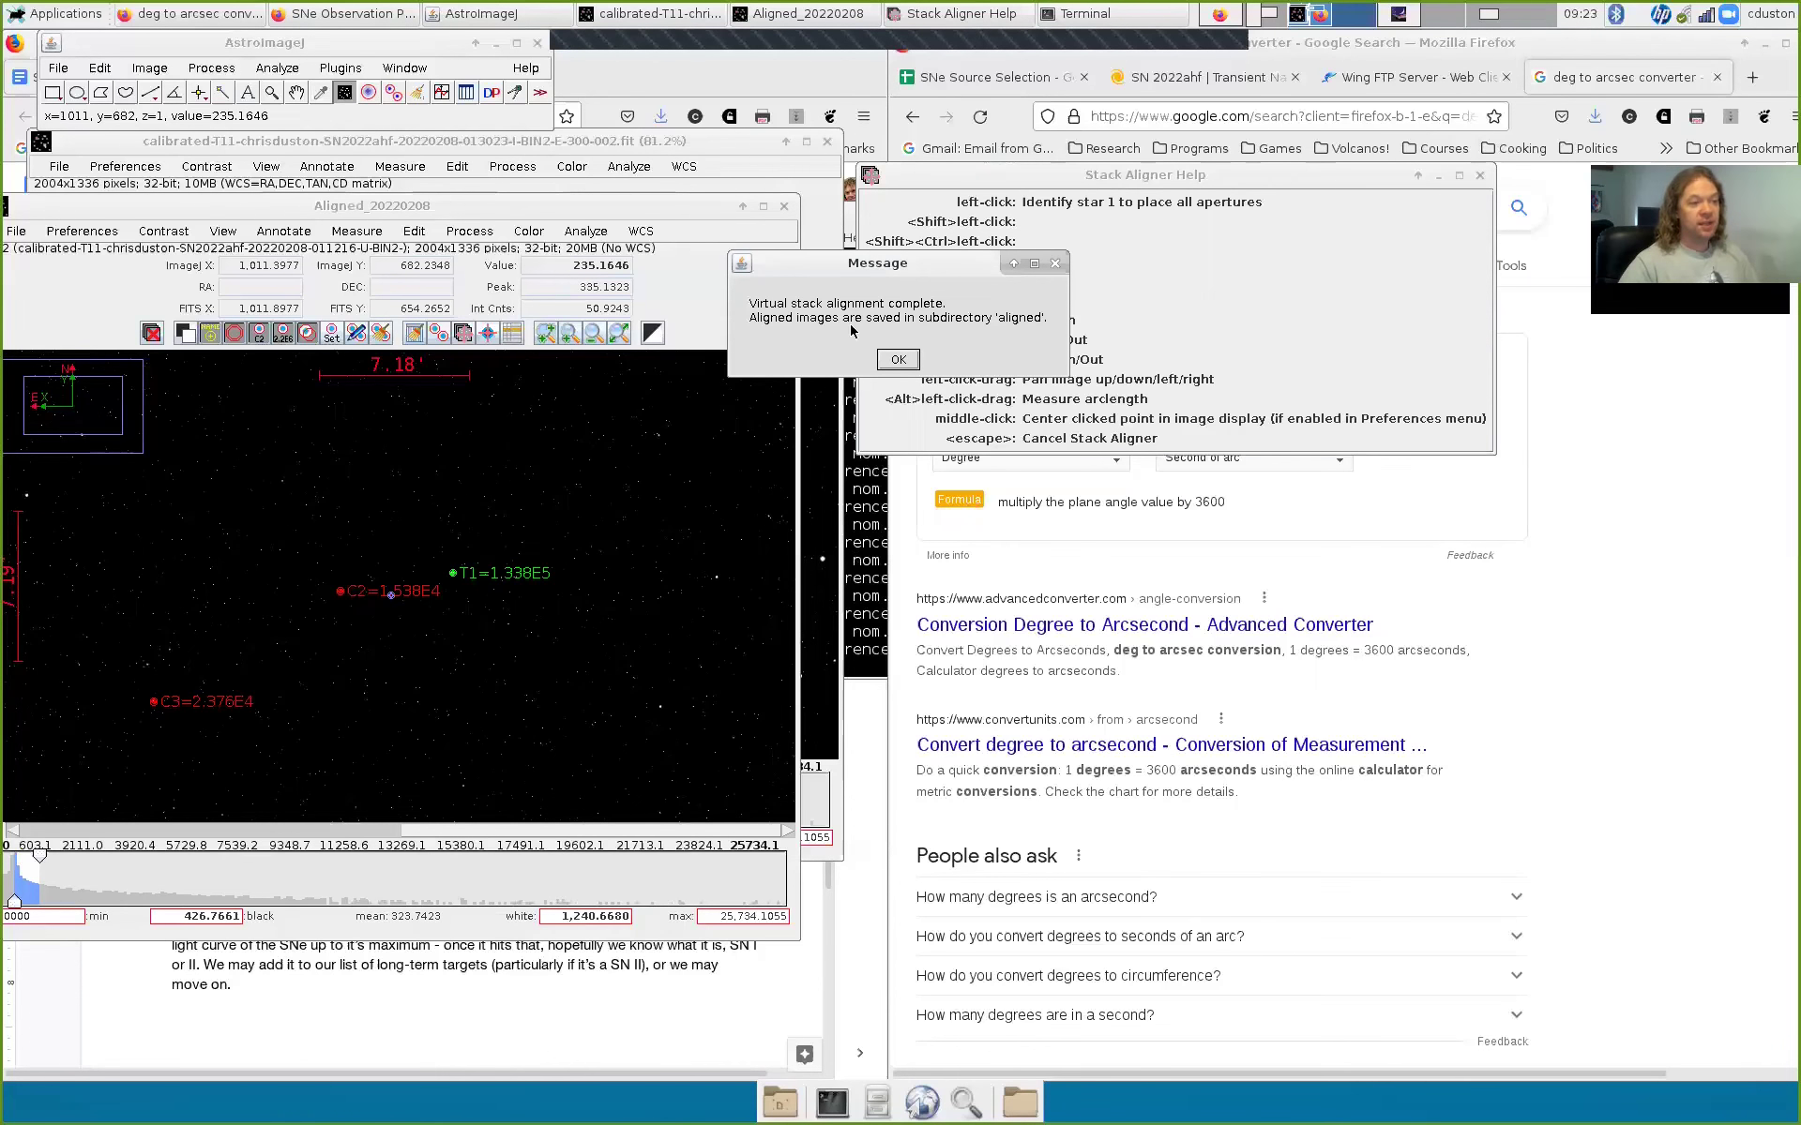
{"action": "left_click", "coordinate": [898, 360]}
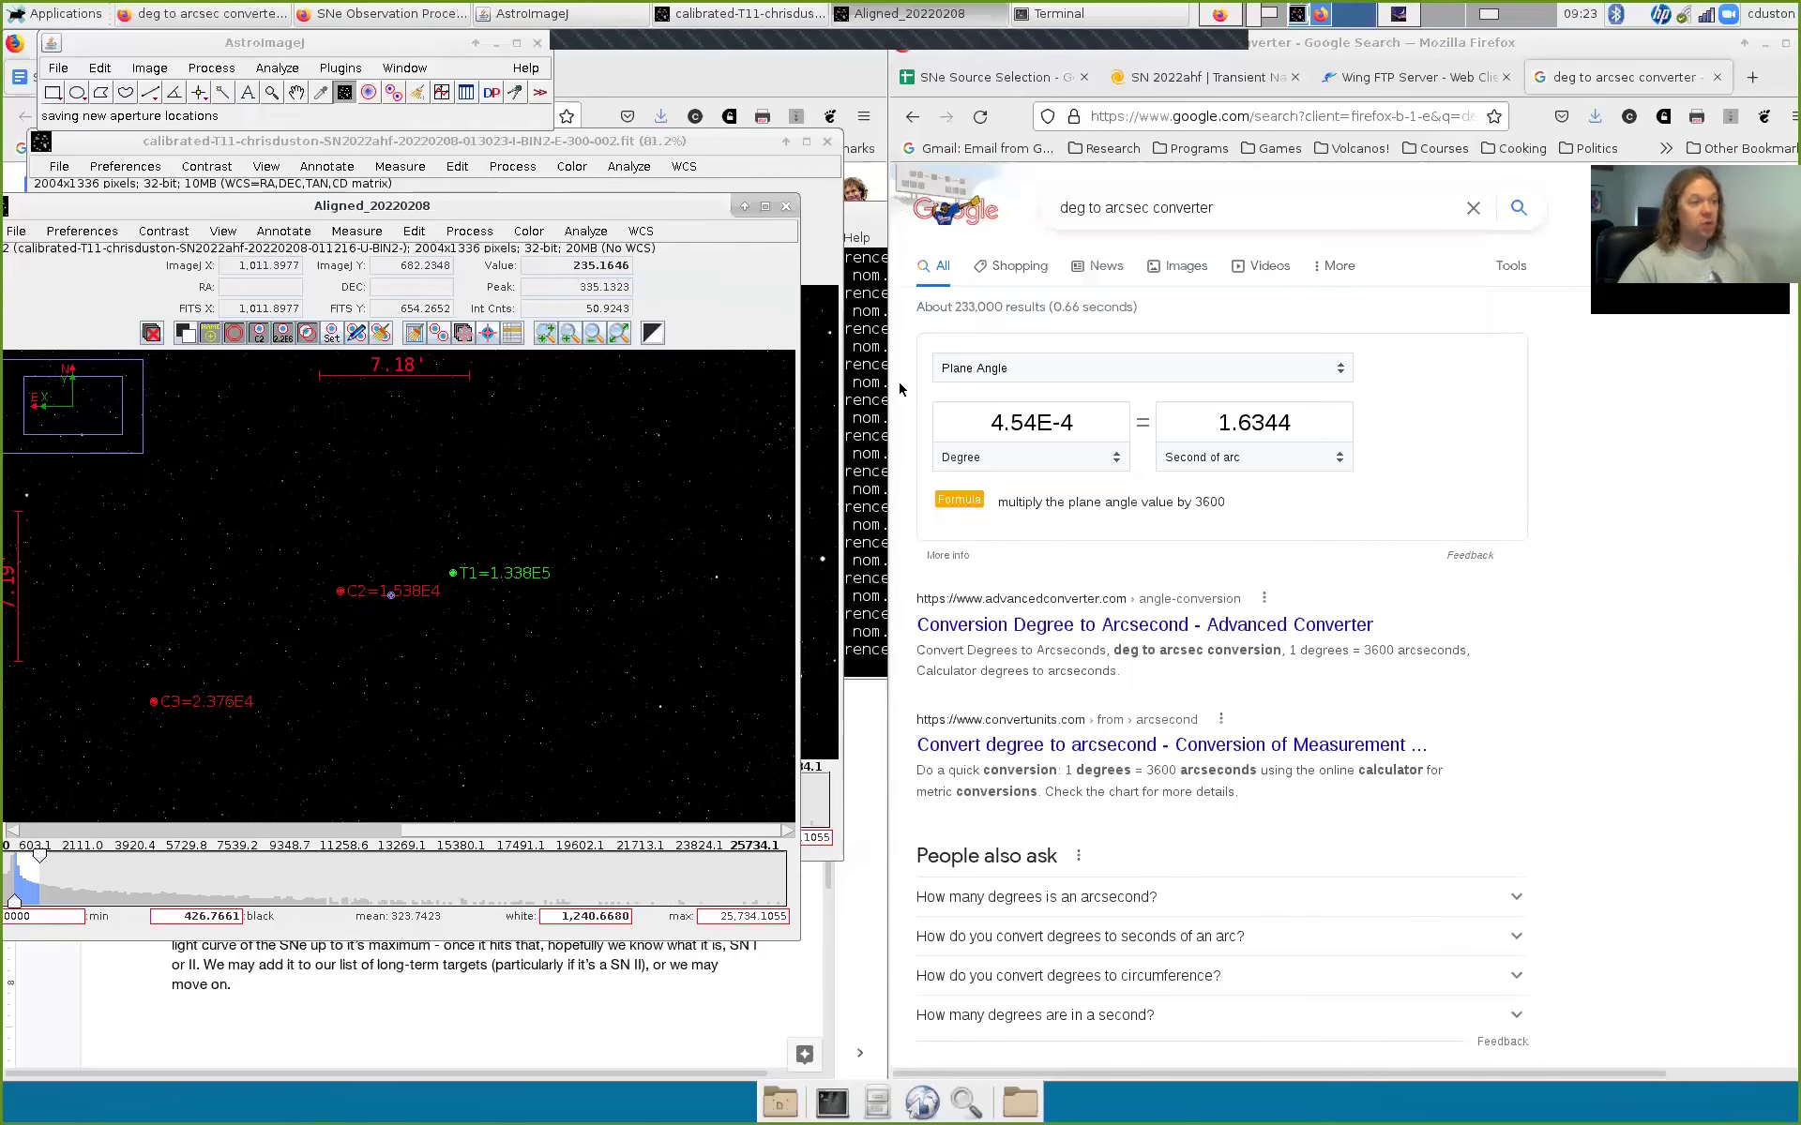
{"action": "left_click", "coordinate": [790, 204]}
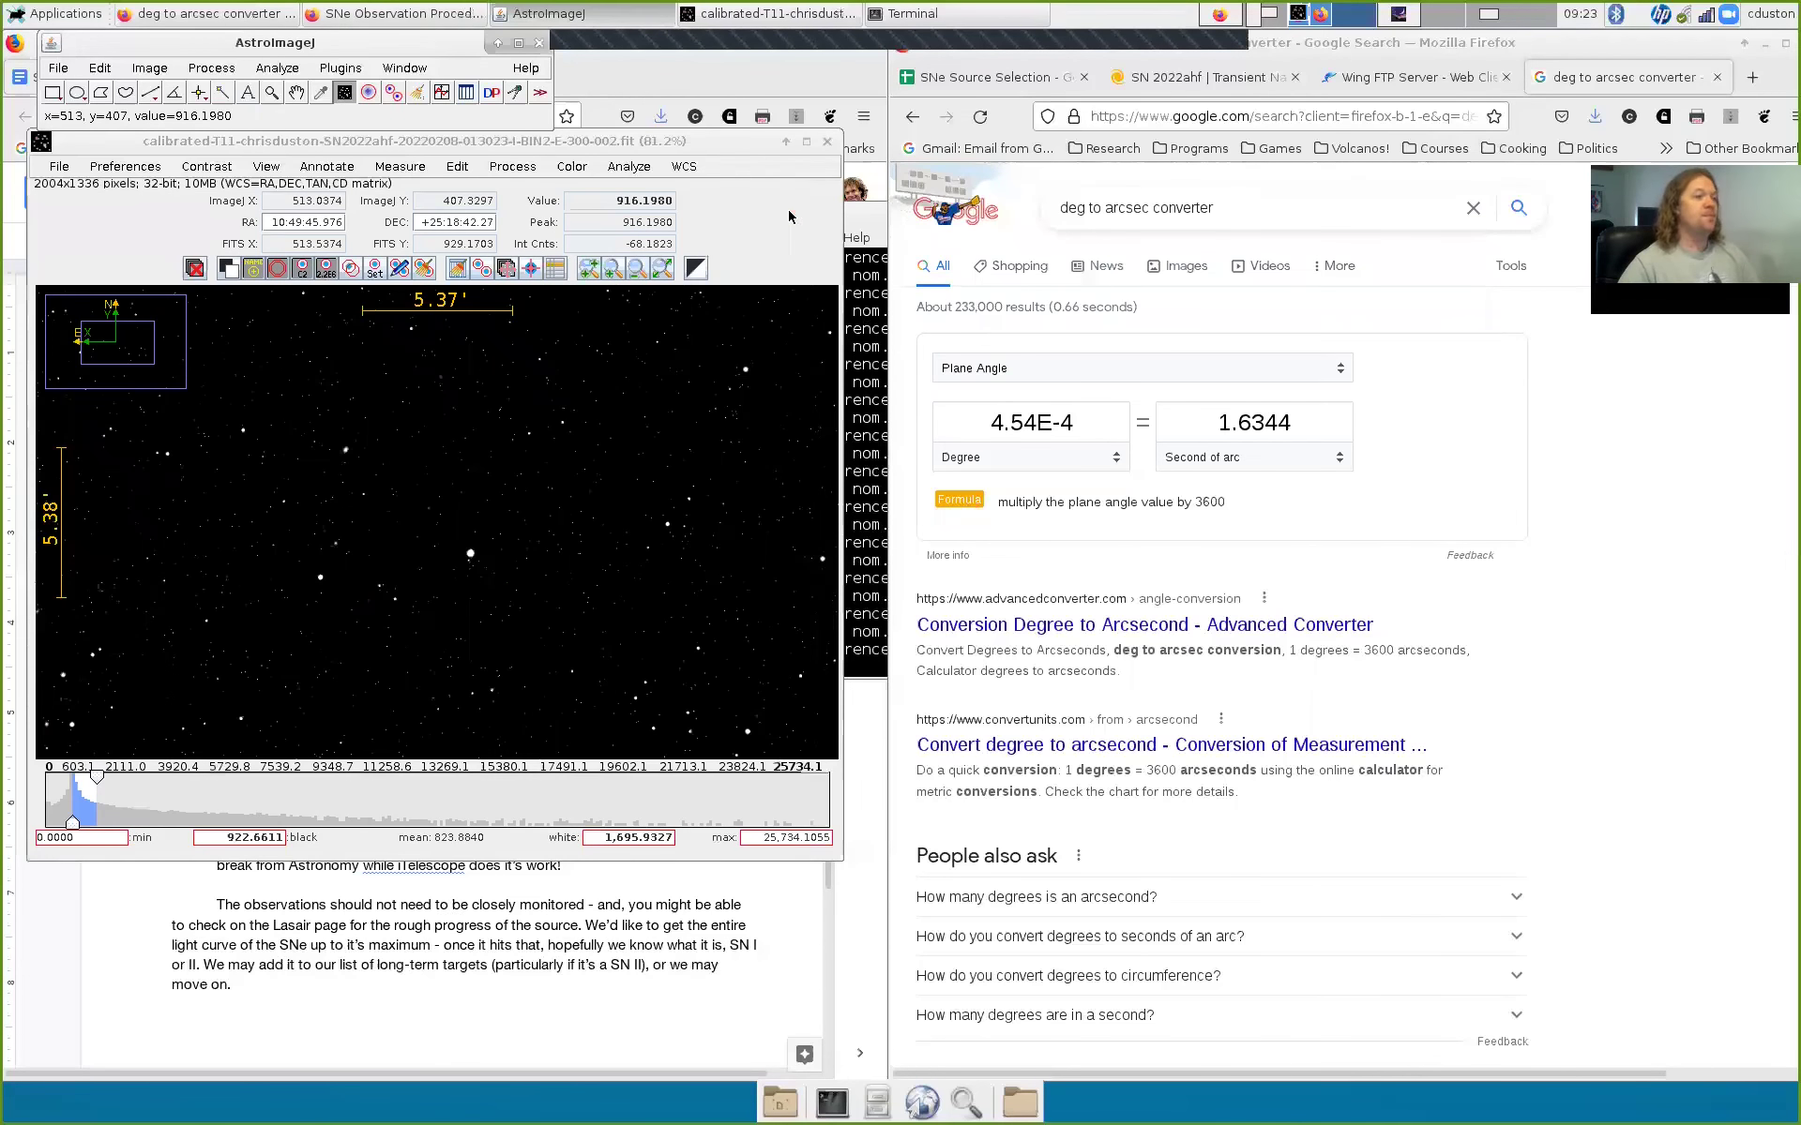
{"action": "left_click", "coordinate": [59, 166]}
{"action": "left_click", "coordinate": [59, 167]}
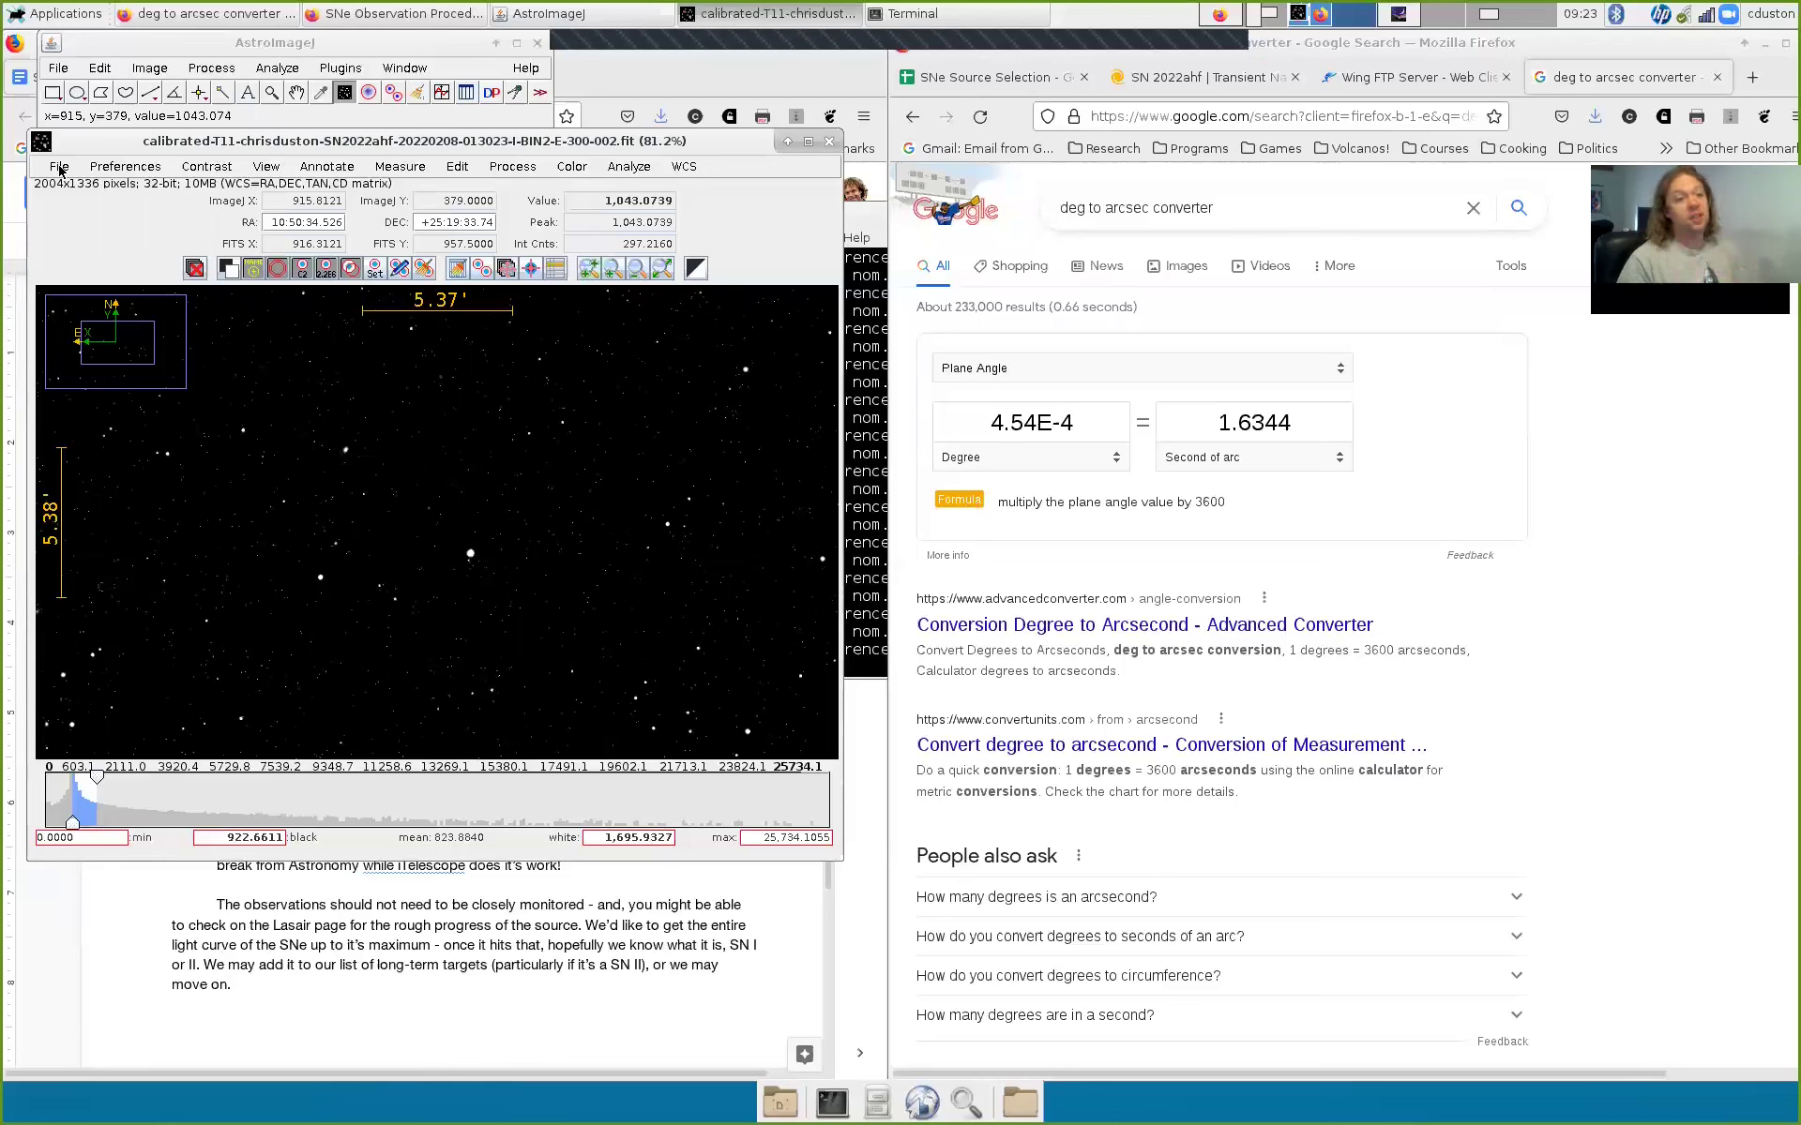
Step: Load the aligned folder as an image sequence, filtered by file name '-U', into a new stack
{"action": "left_click", "coordinate": [61, 169]}
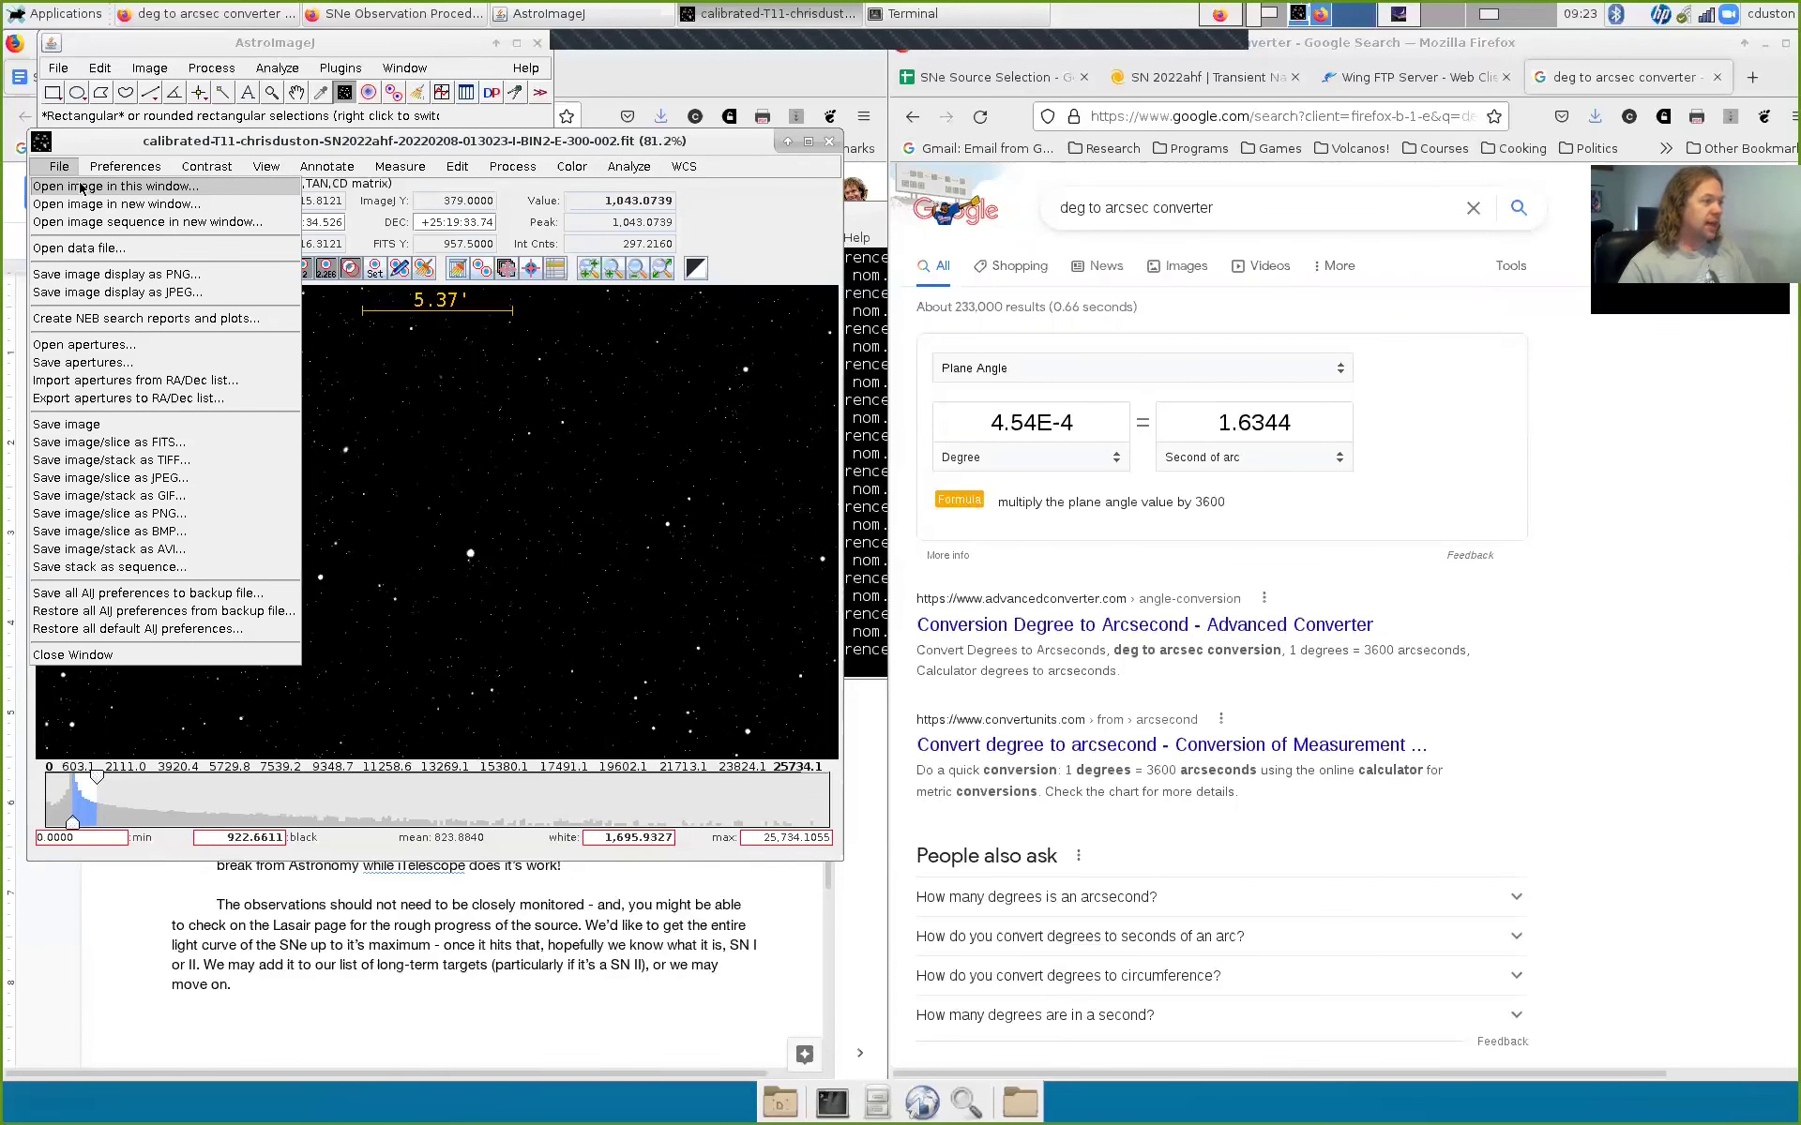
{"action": "left_click", "coordinate": [93, 222]}
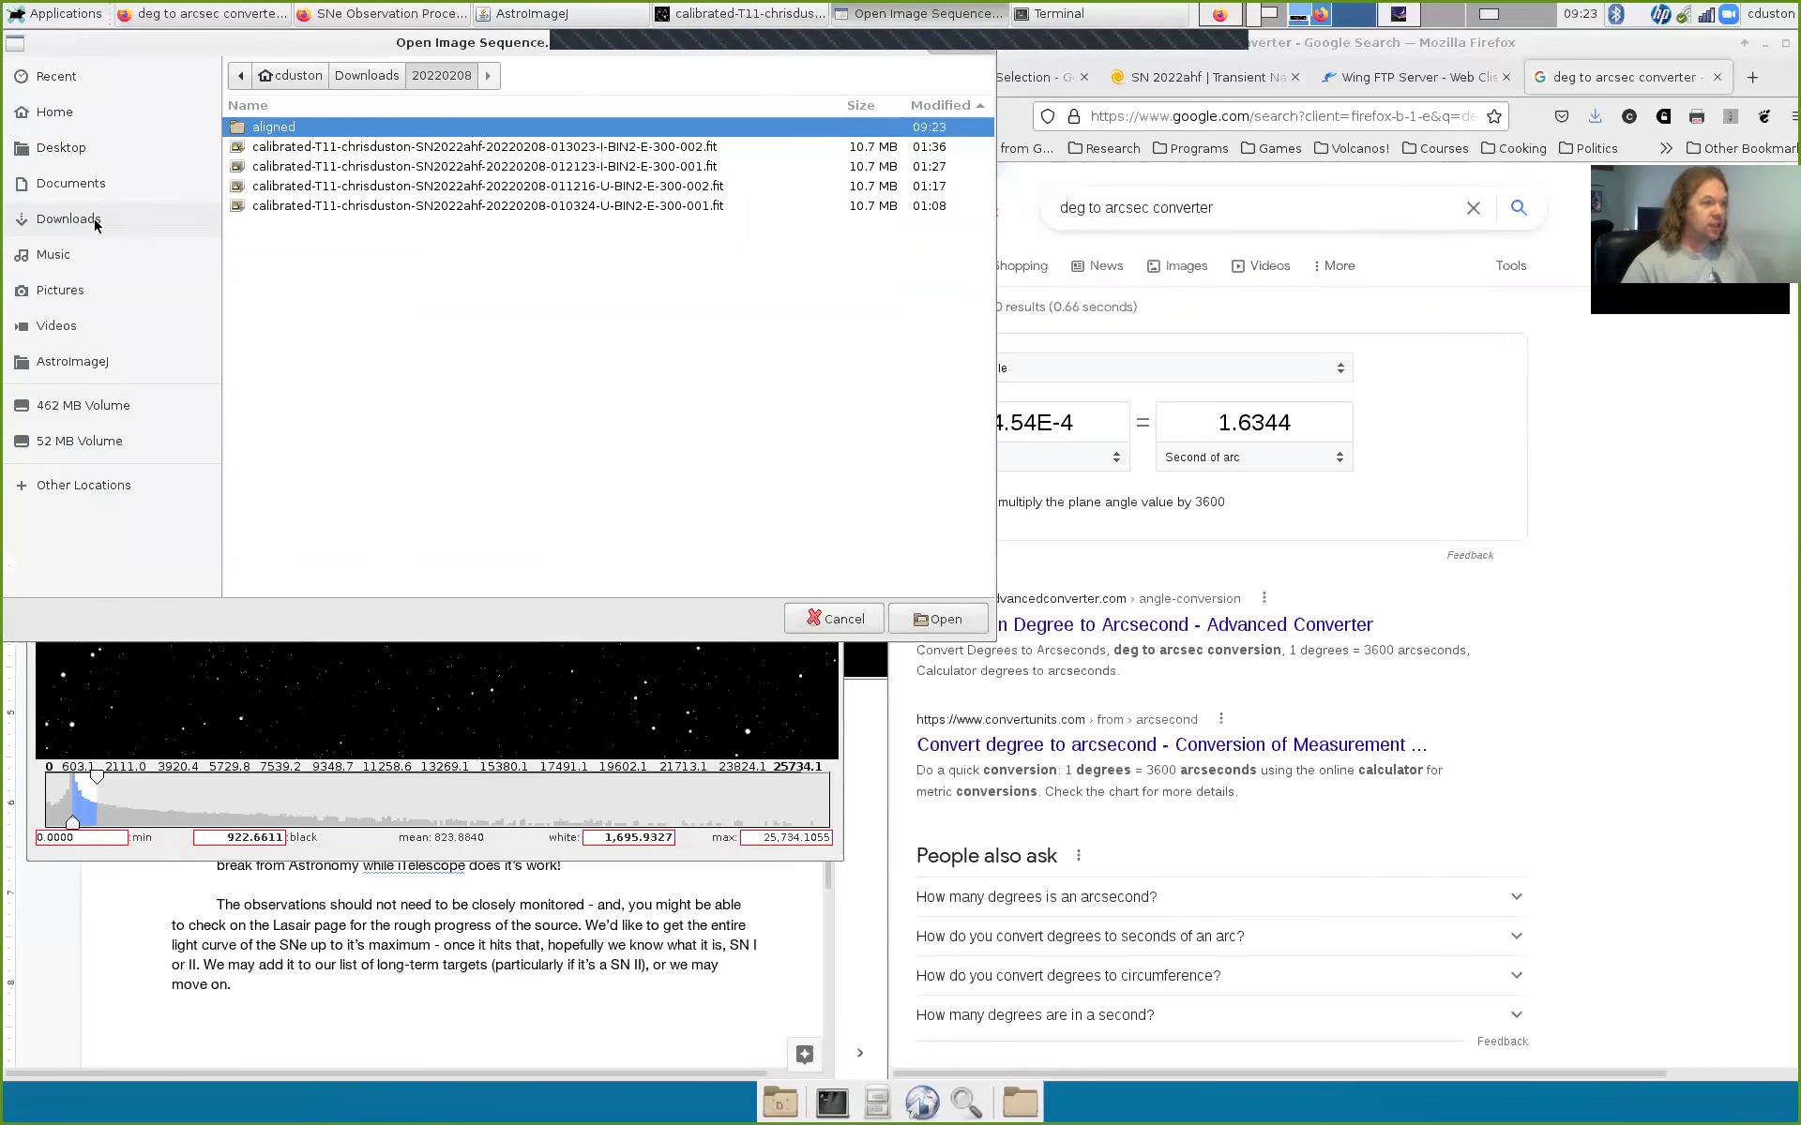
{"action": "double_click", "coordinate": [328, 129]}
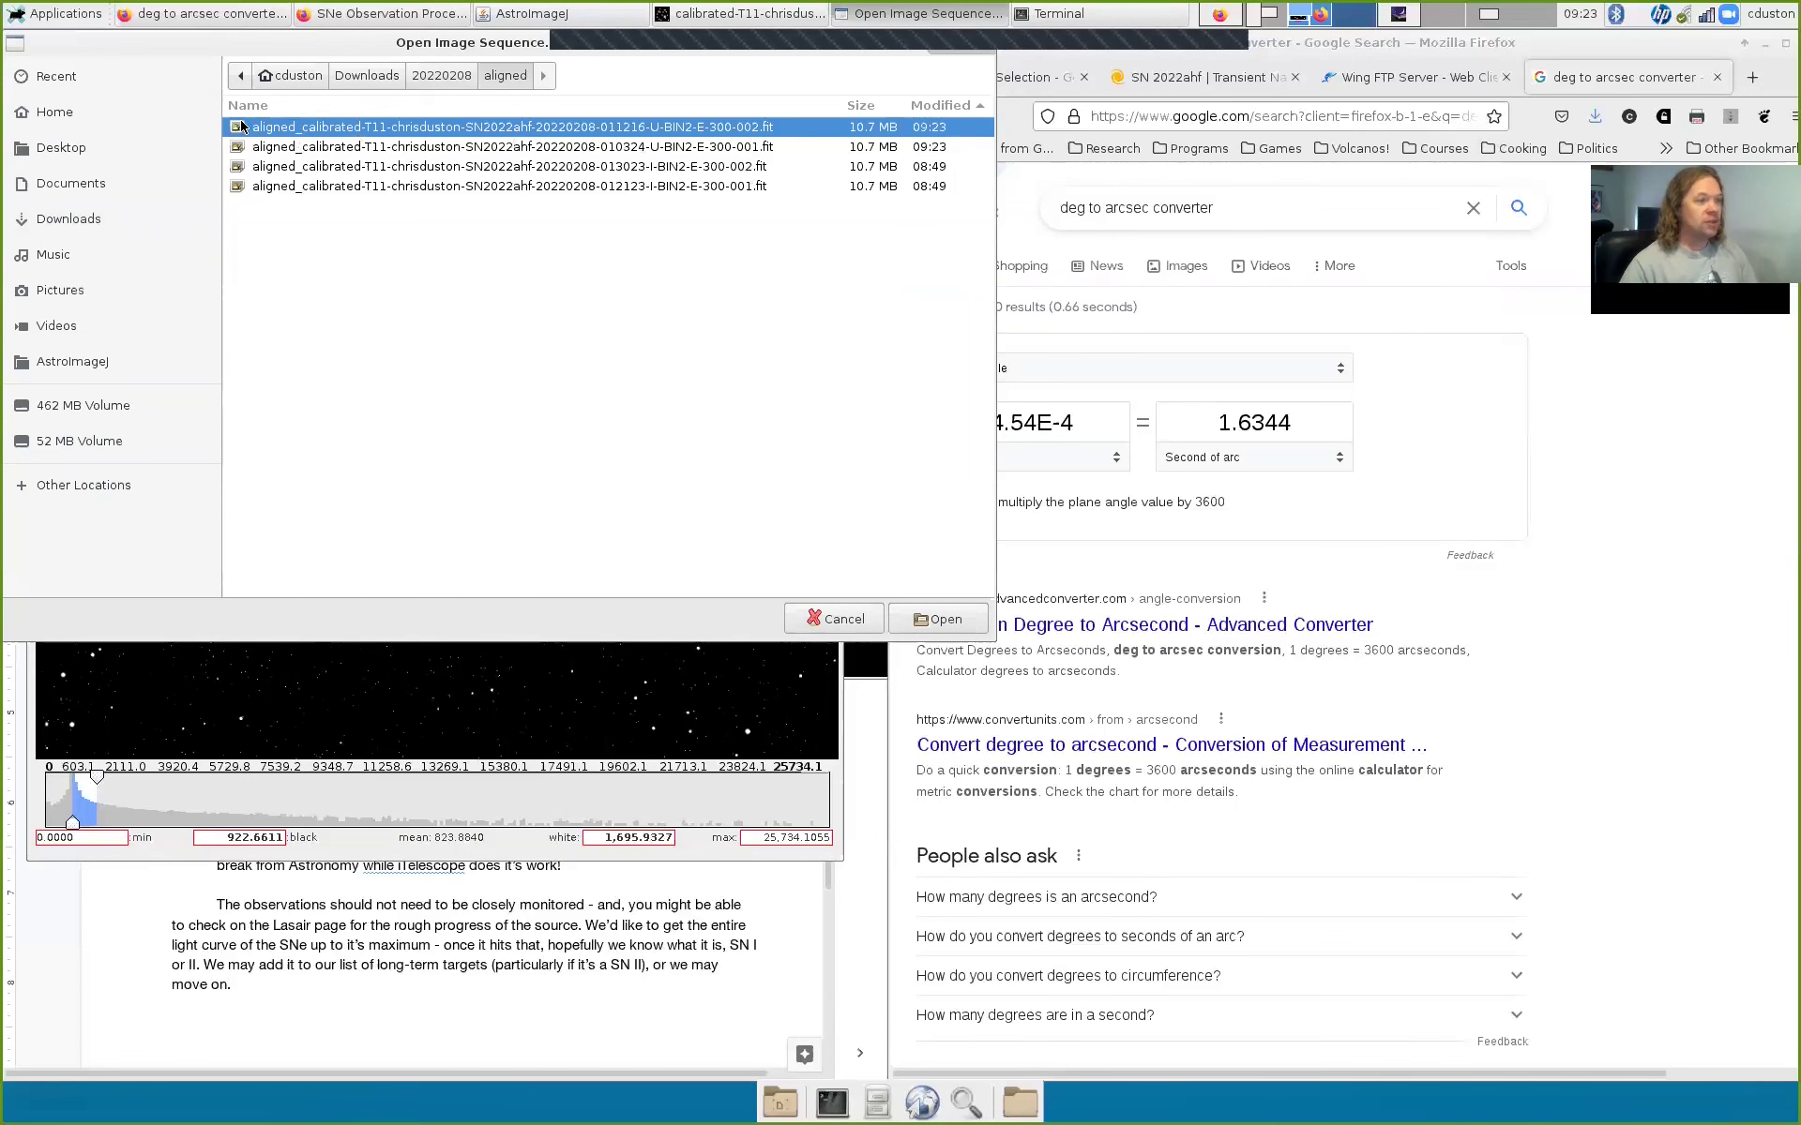
{"action": "double_click", "coordinate": [574, 148]}
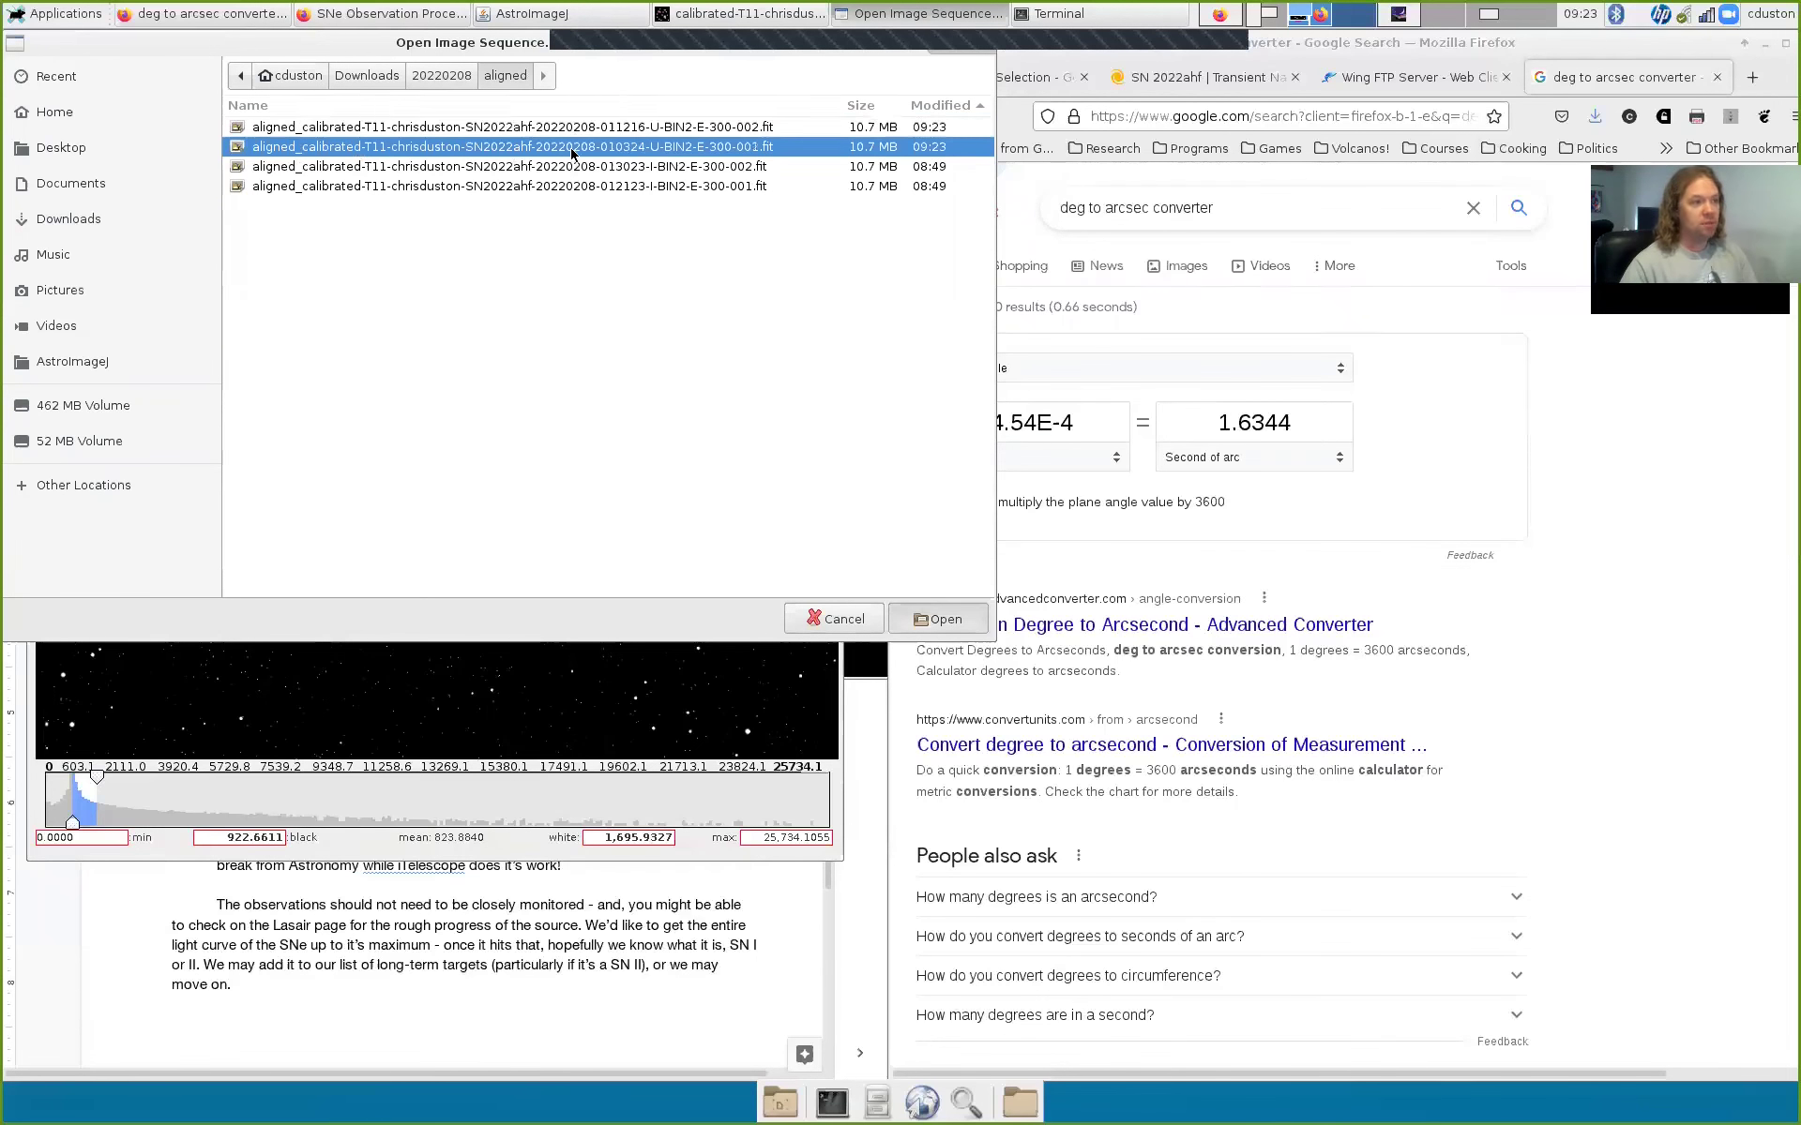
{"action": "left_click", "coordinate": [940, 372]}
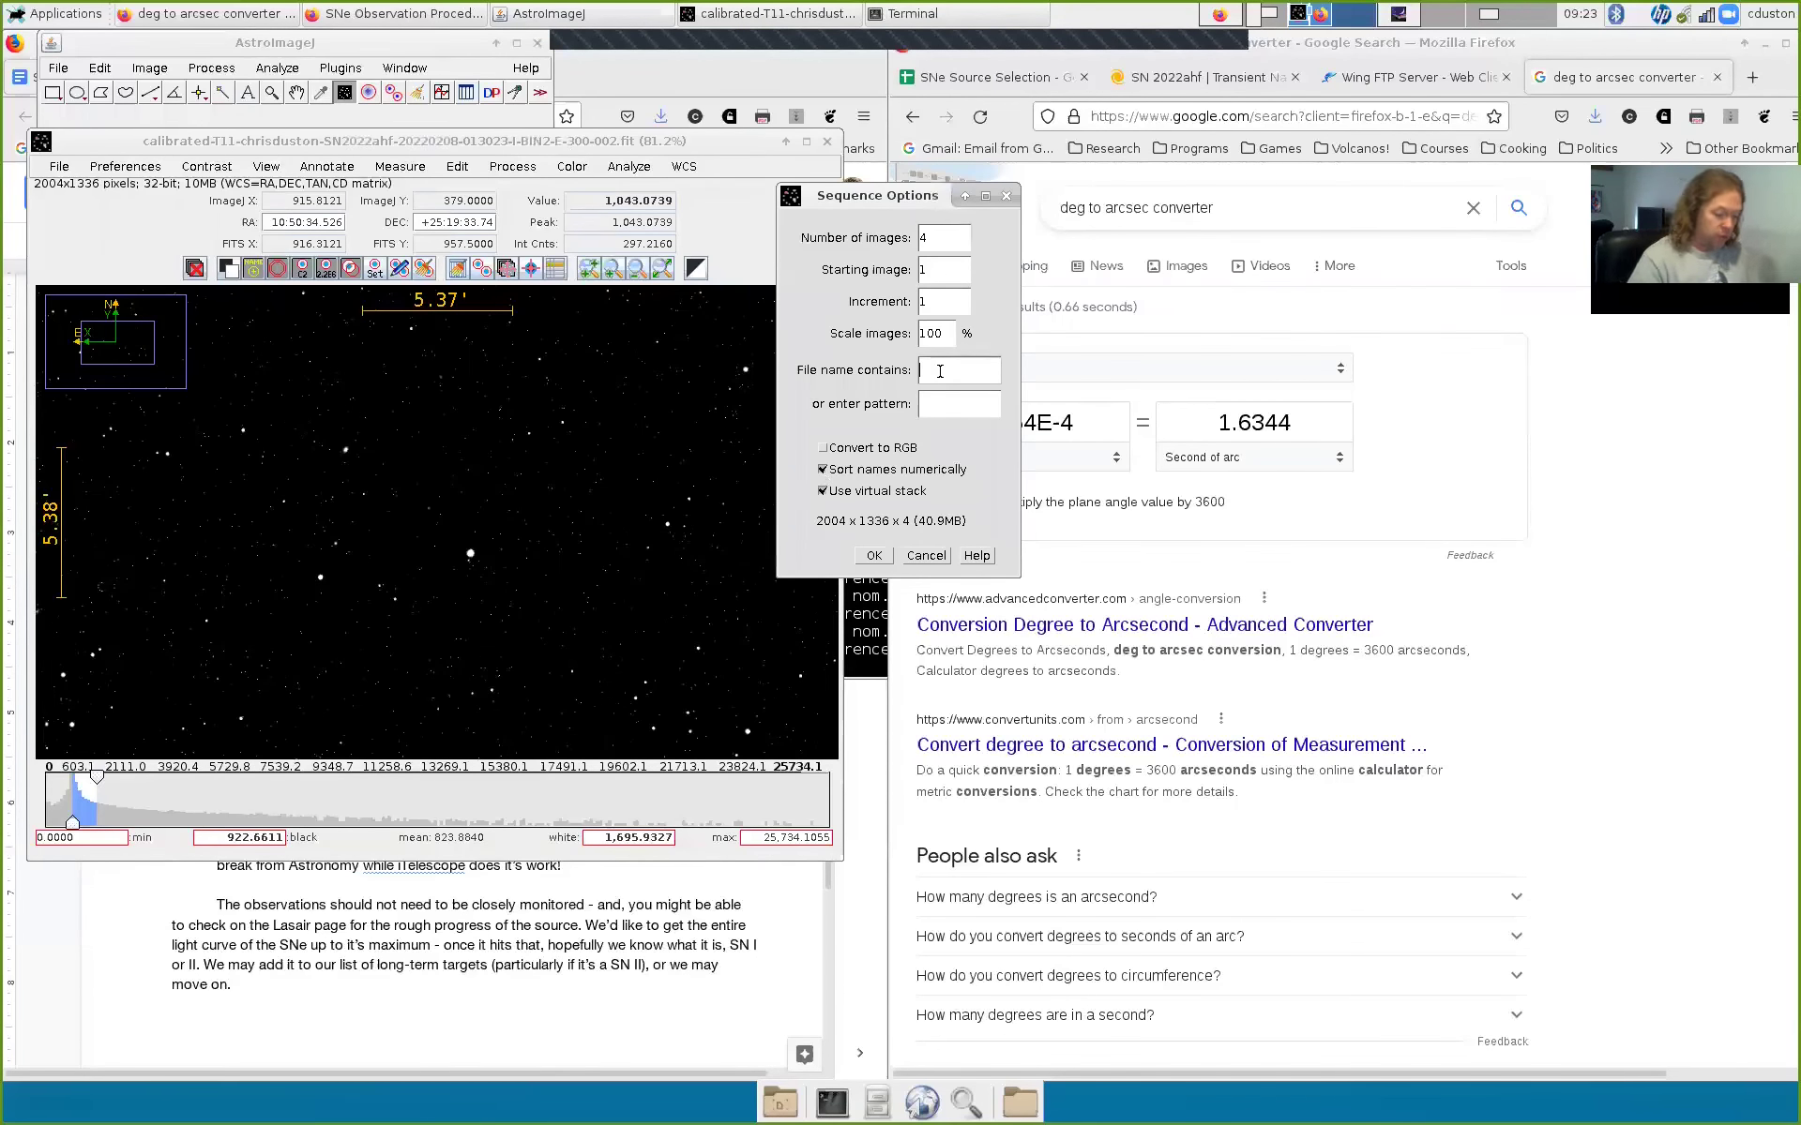
{"action": "type", "text": "-U-"}
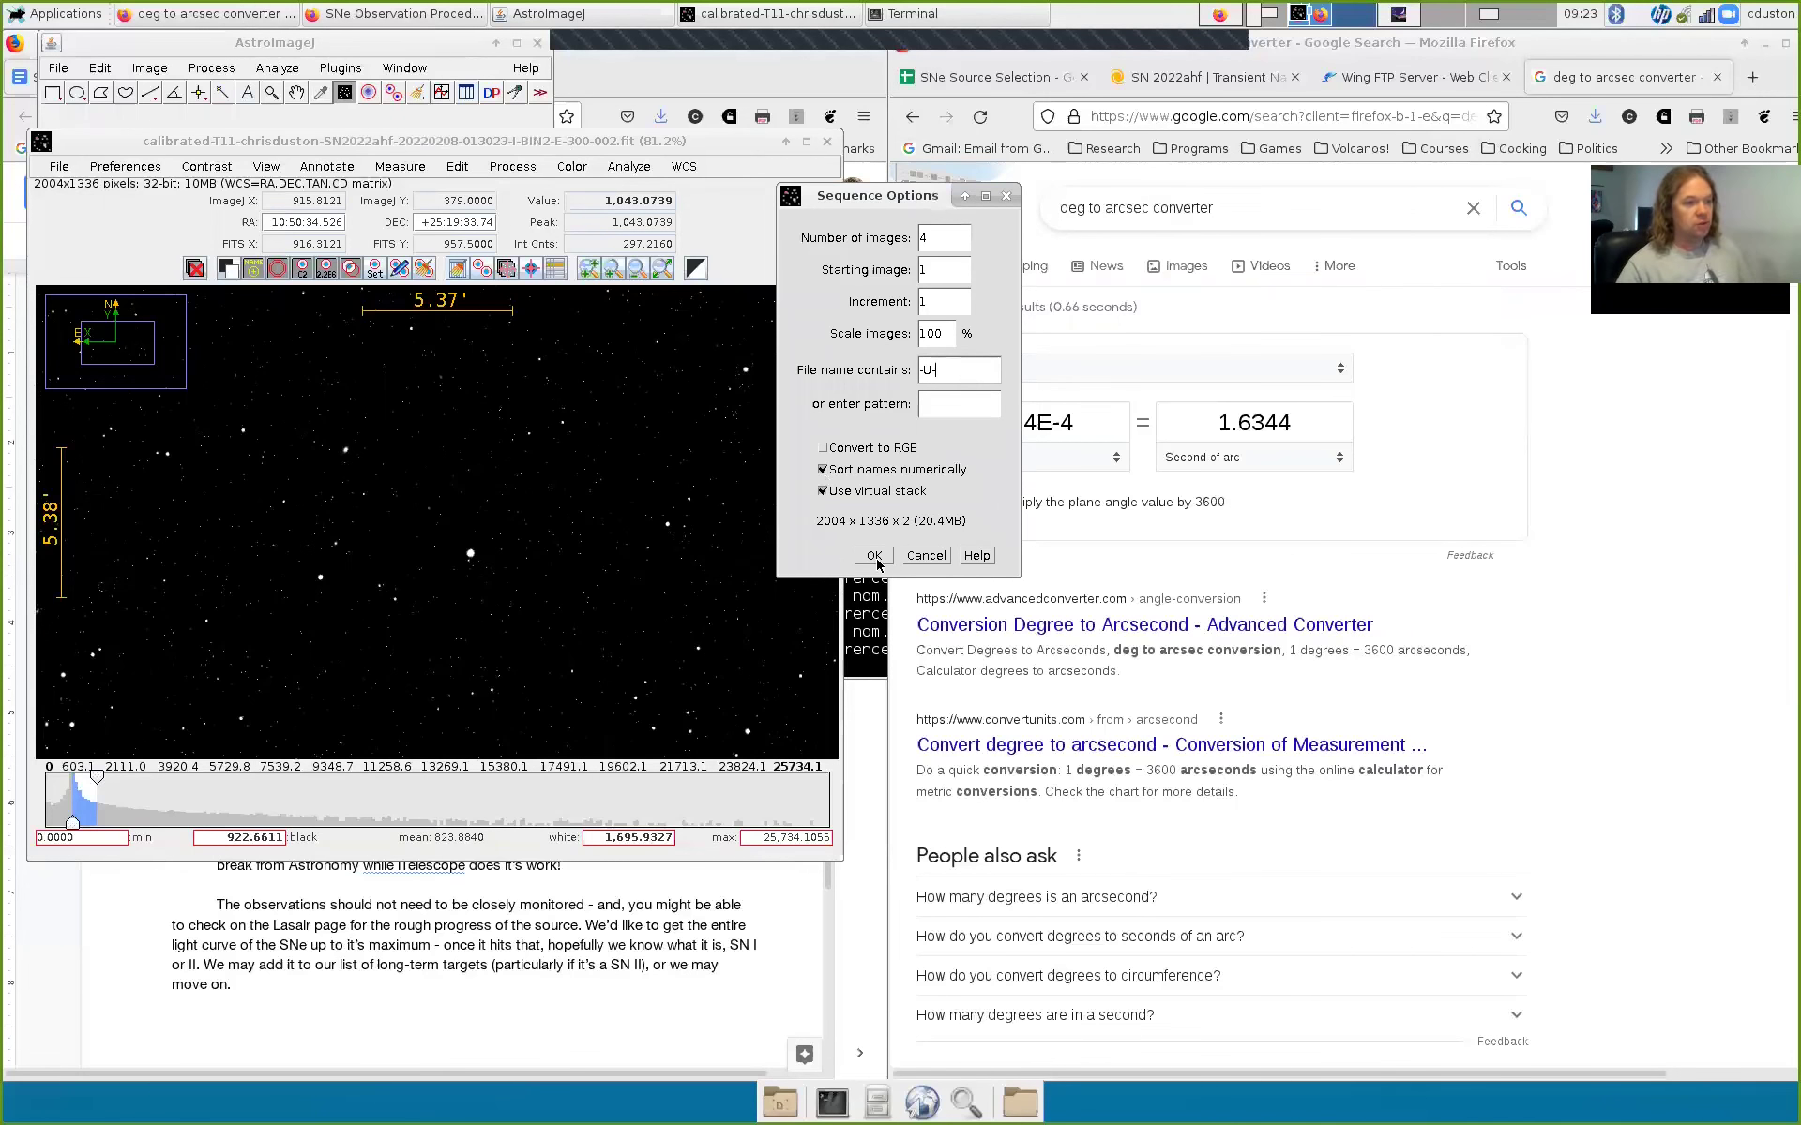
{"action": "left_click", "coordinate": [874, 558]}
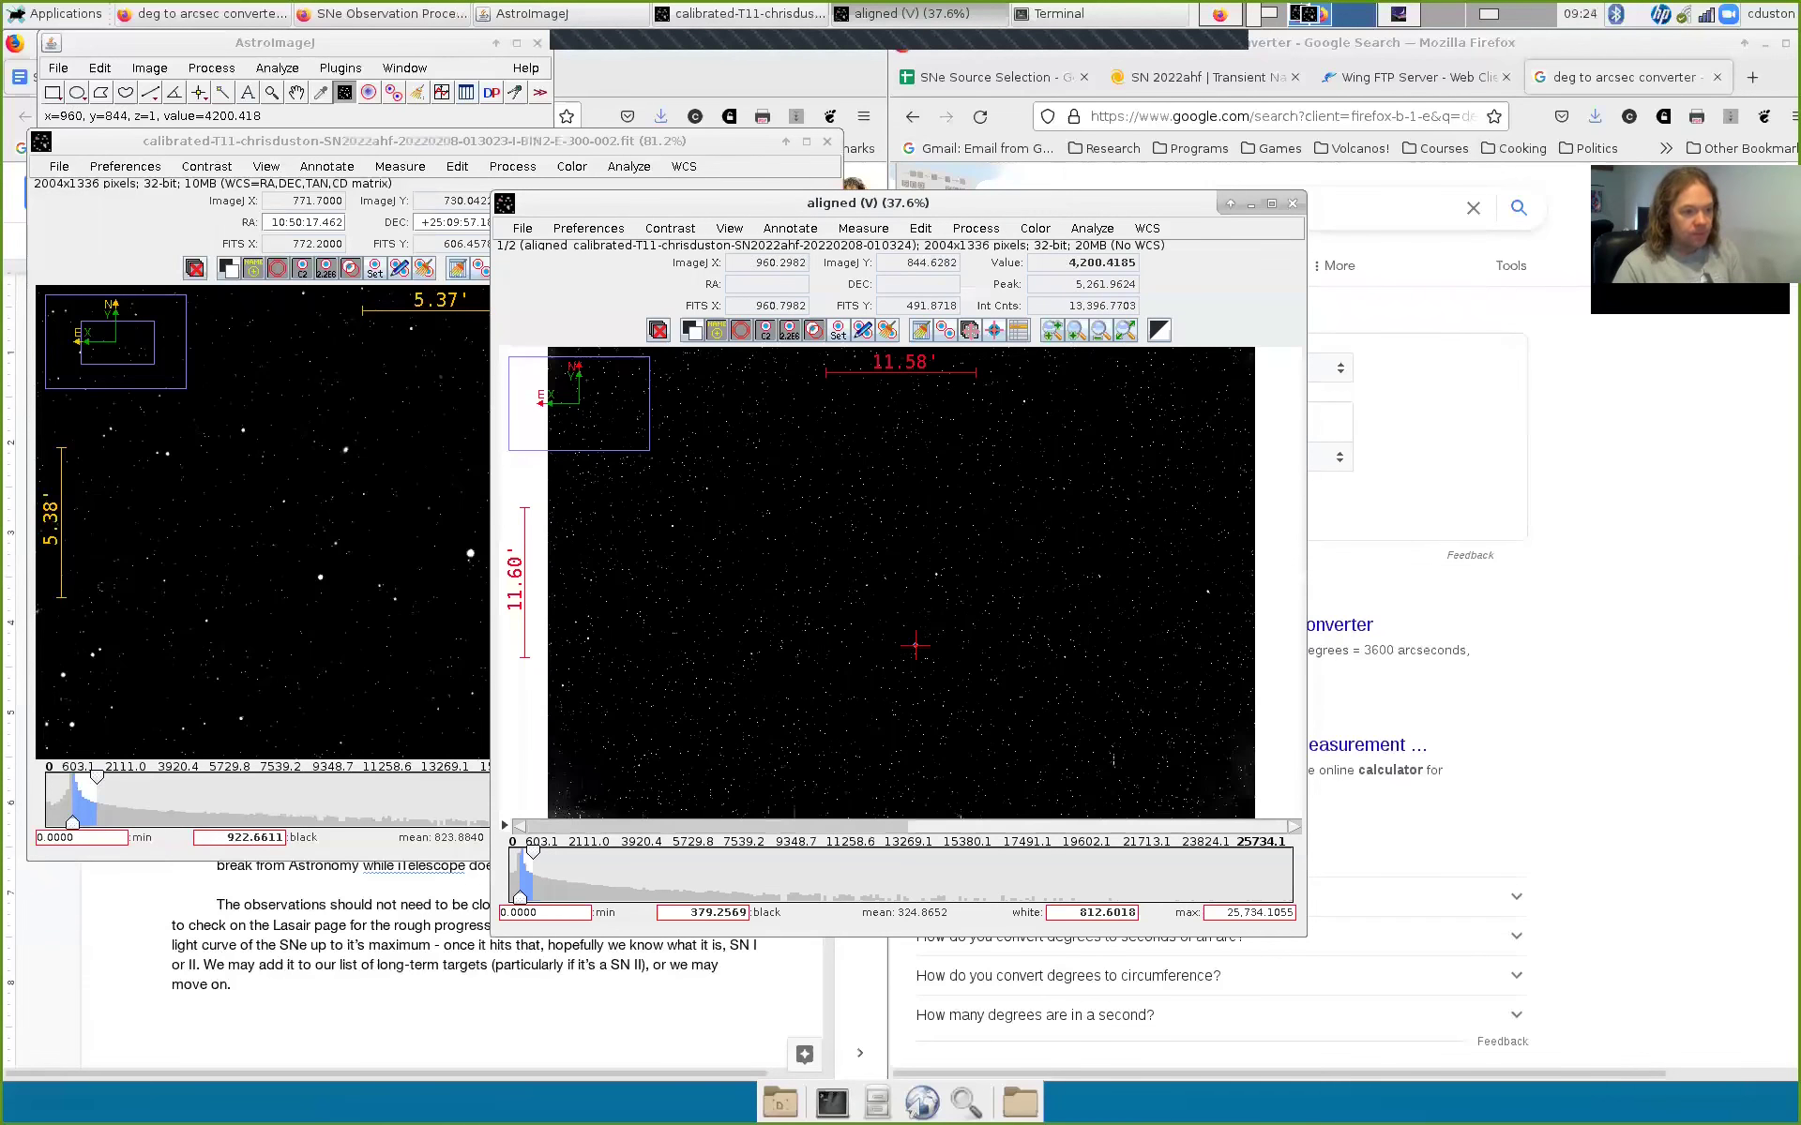
{"action": "scroll", "coordinate": [909, 612], "scroll_direction": "up", "scroll_amount": 2}
{"action": "scroll", "coordinate": [909, 612], "scroll_direction": "up", "scroll_amount": 1}
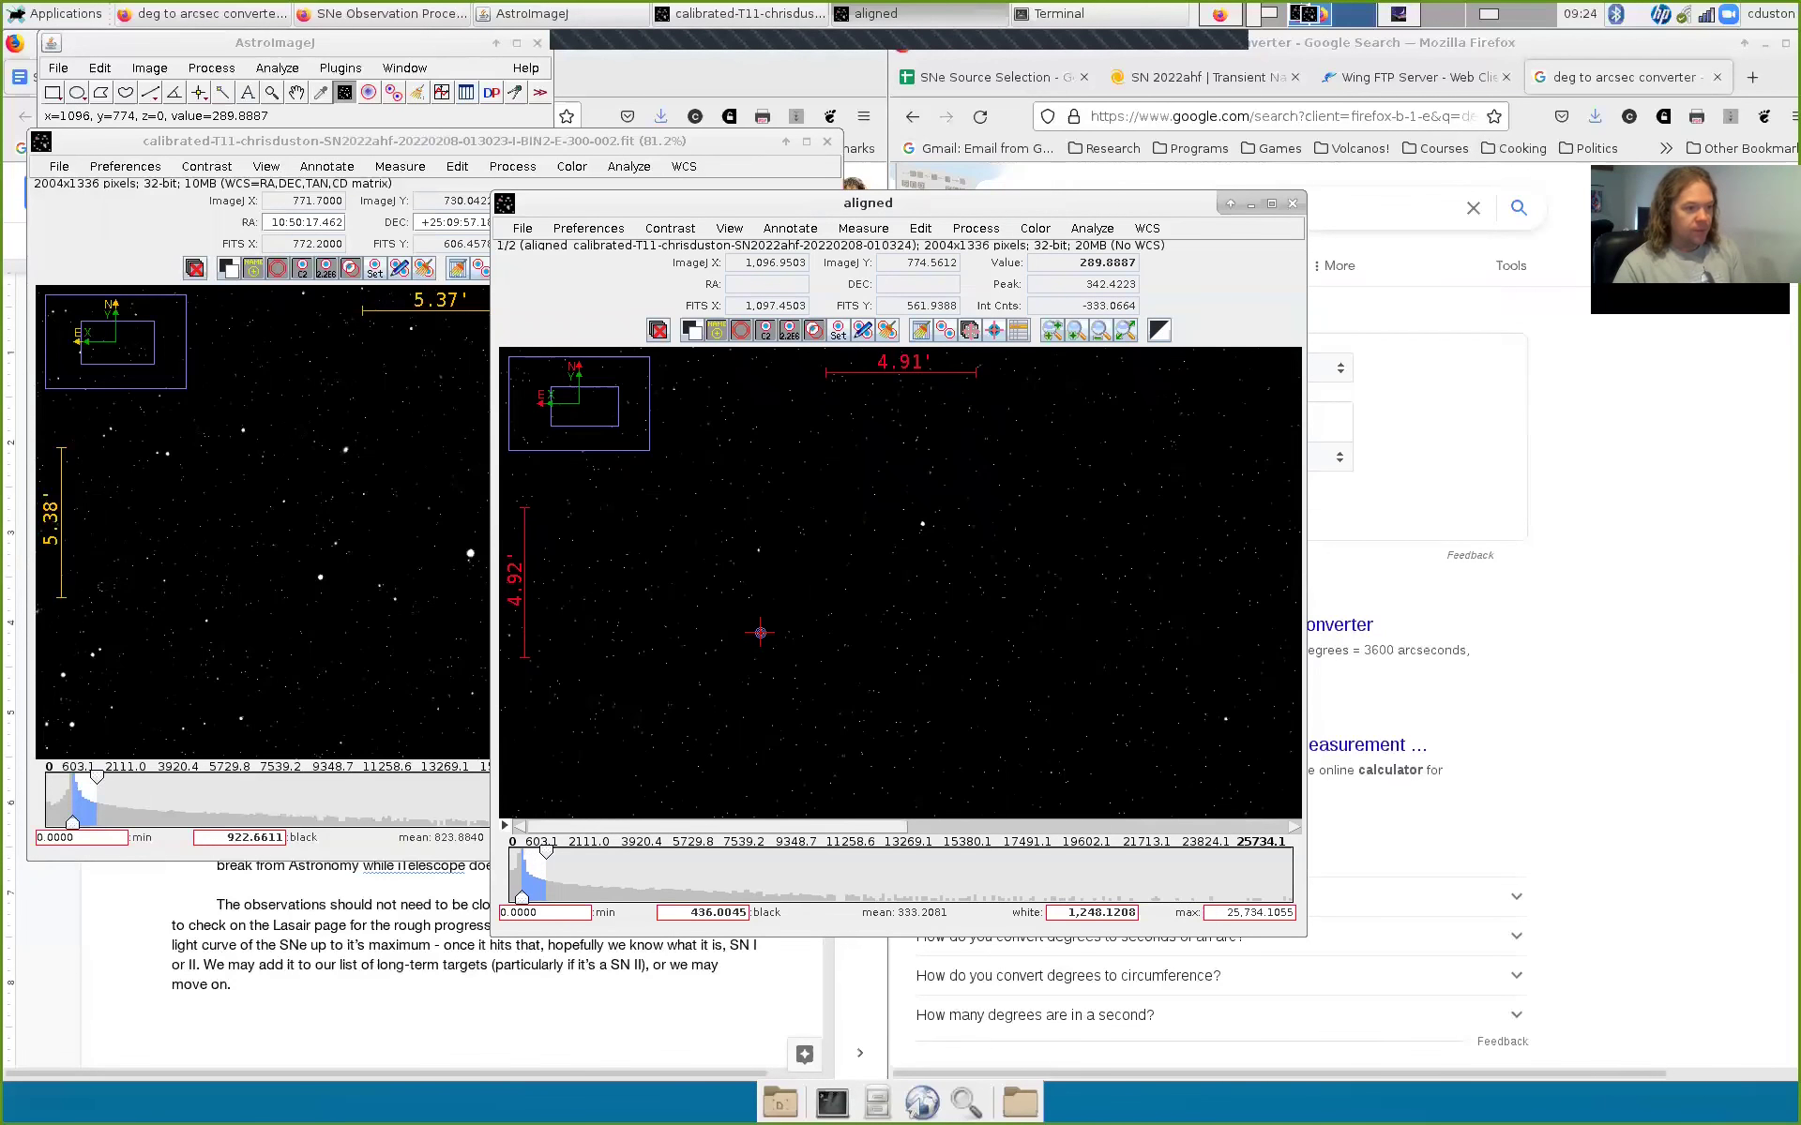